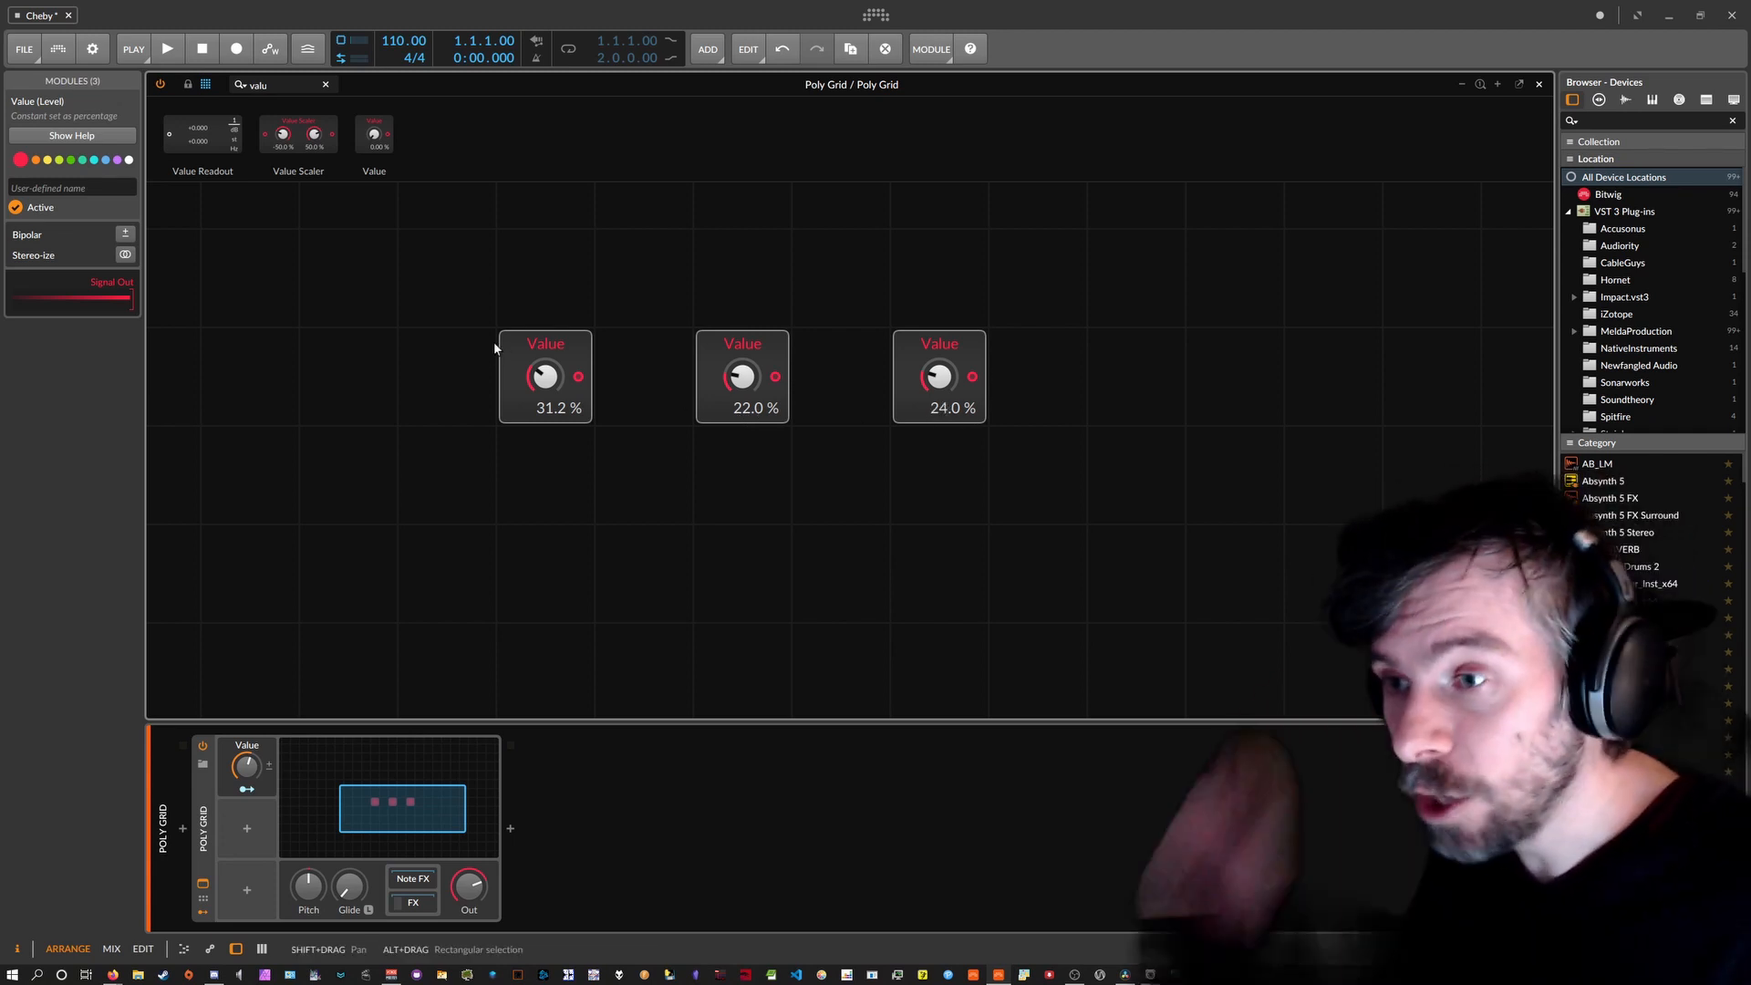
Set the three Value knobs to 76 %, 18 % and 30 %.
left_click_drag(544, 376, 545, 401)
left_click_drag(741, 375, 741, 346)
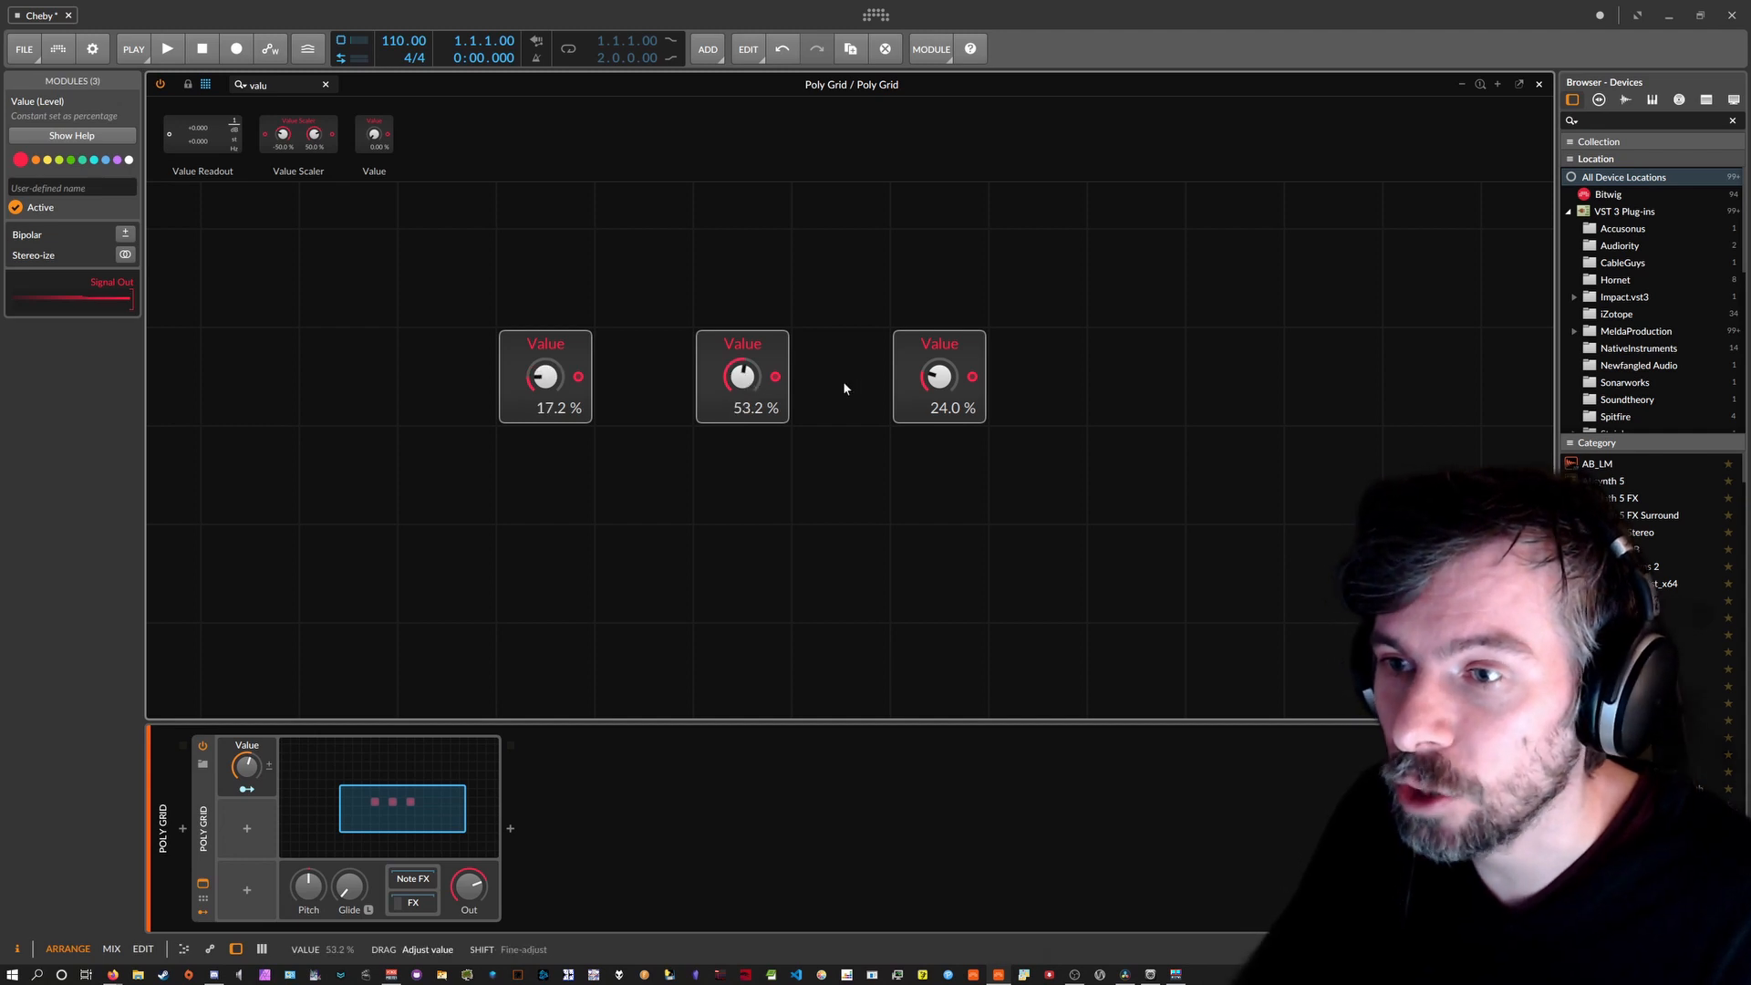
left_click_drag(939, 375, 940, 348)
left_click_drag(554, 387, 553, 351)
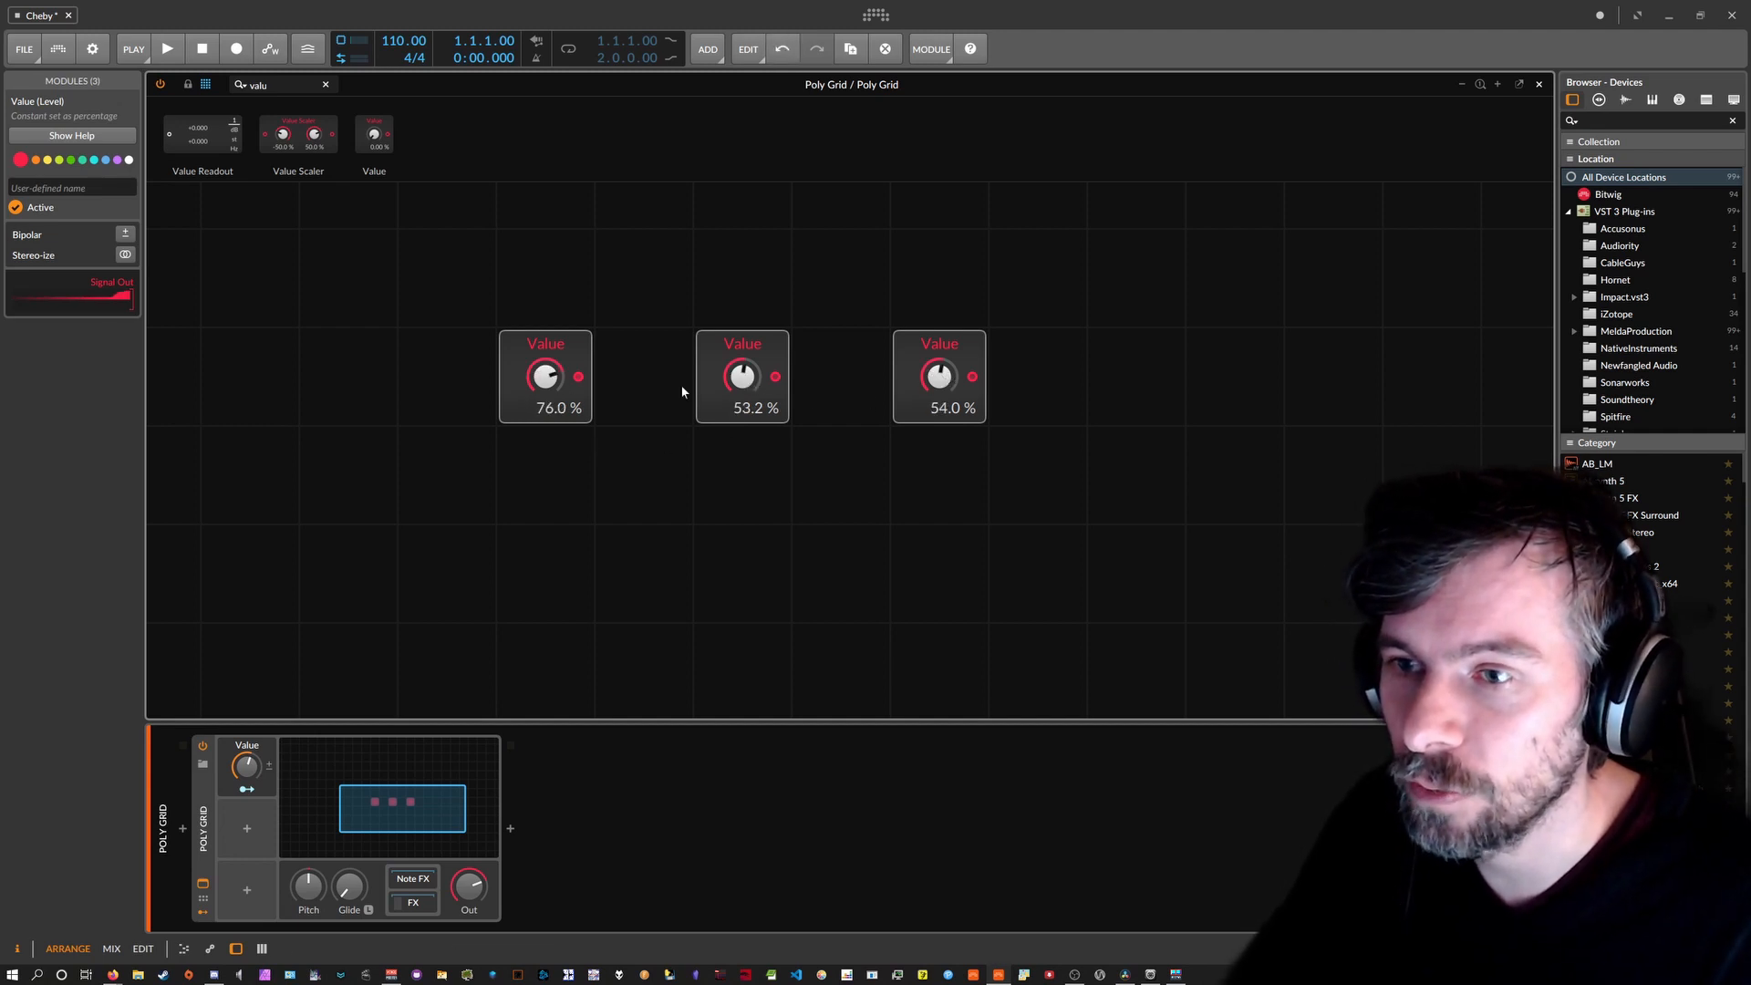
left_click_drag(741, 376, 741, 402)
left_click_drag(939, 375, 939, 394)
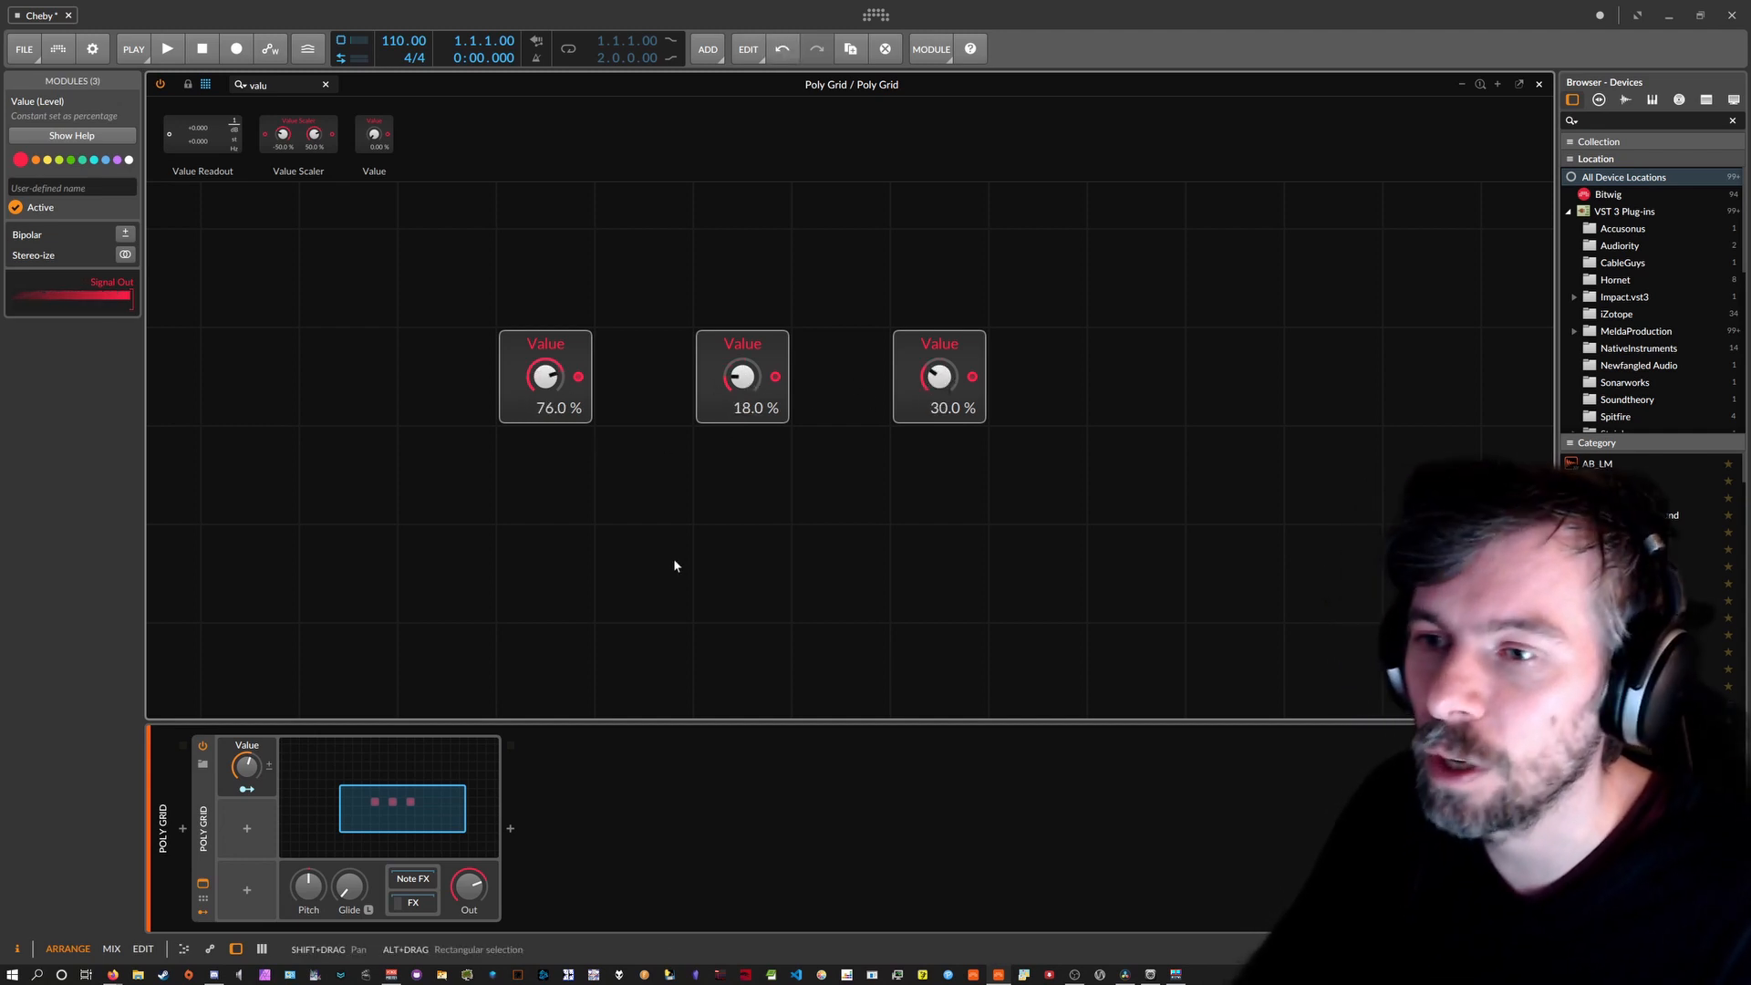
left_click(695, 502)
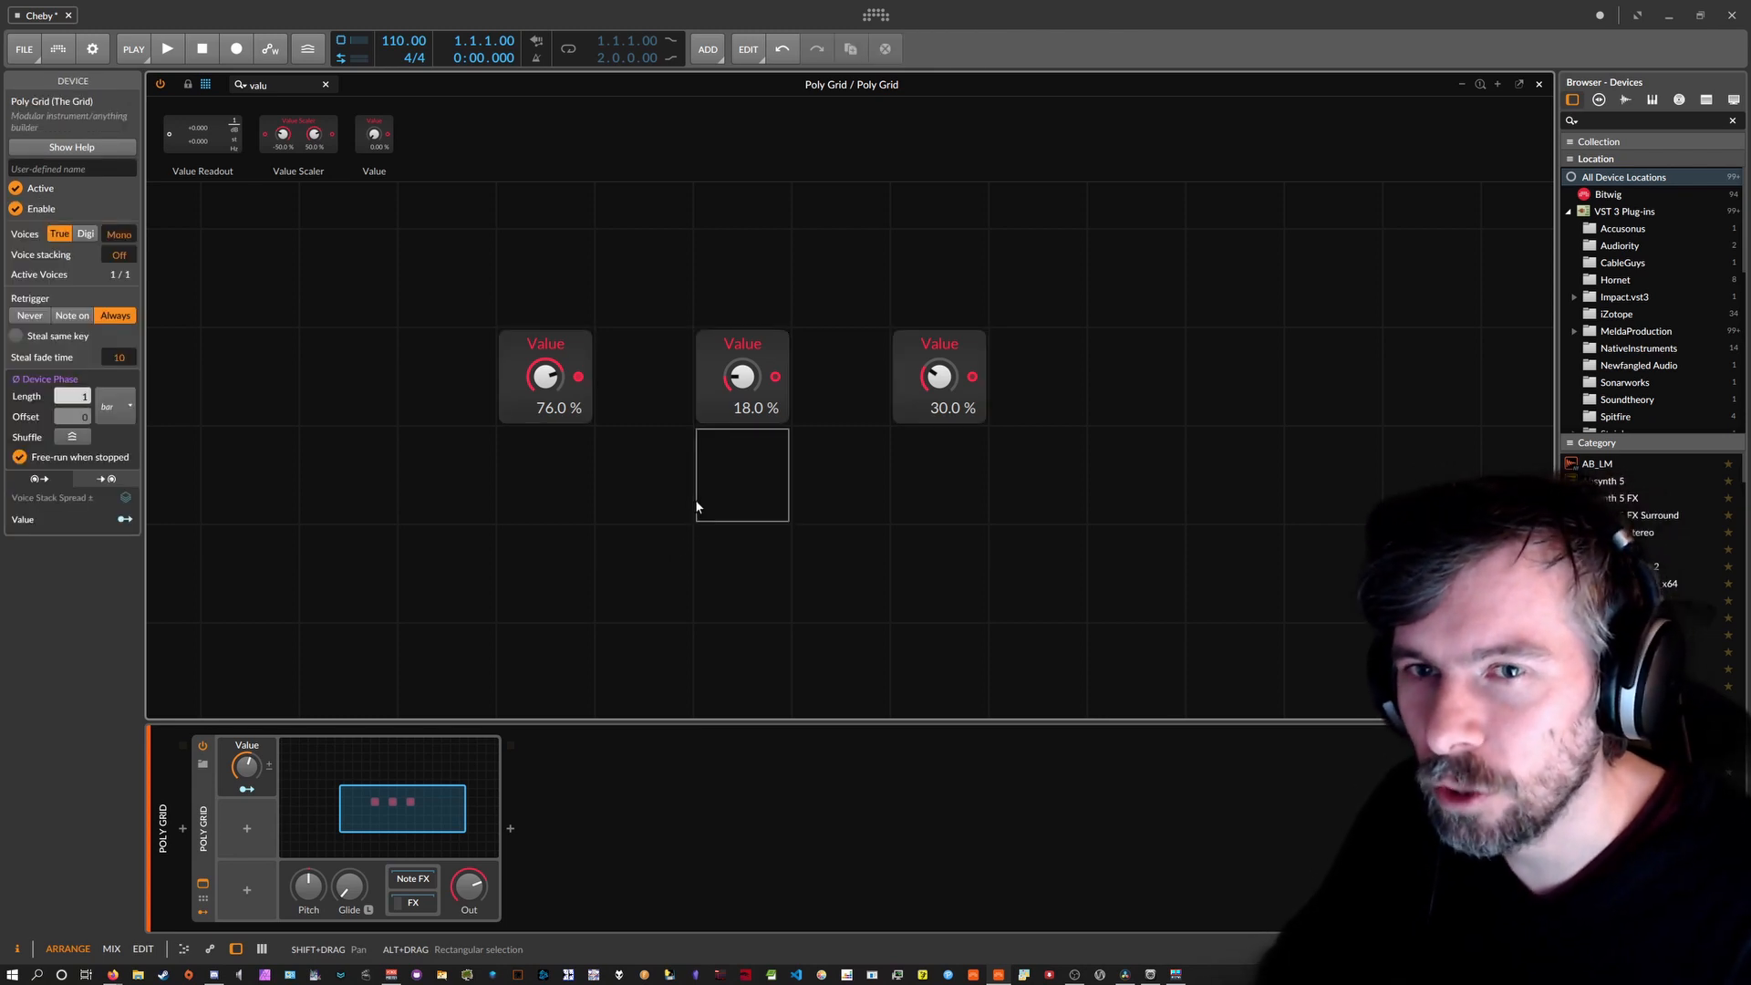
Copy the first Value module to a lower-left cell and reset its knob to 0 %.
left_click_drag(558, 365, 353, 447)
double_click(359, 567)
left_click_drag(351, 584, 351, 724)
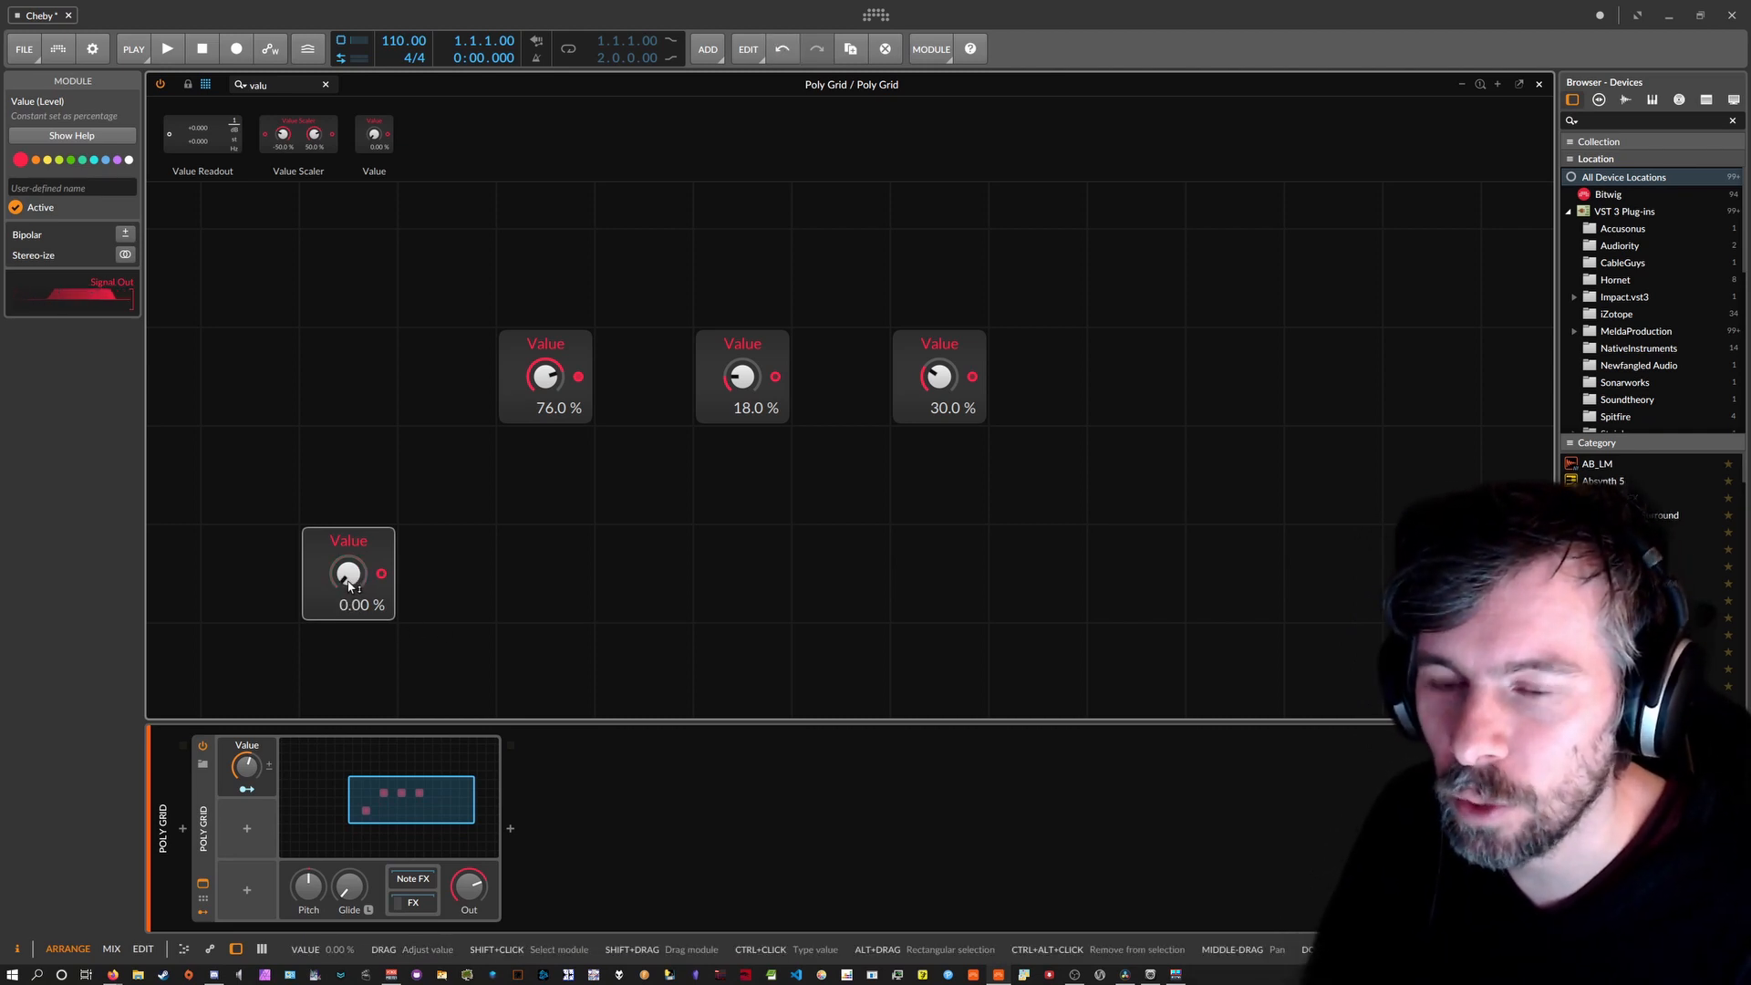
Move the row of three Value modules two cells right and shift the lower one left.
left_click_drag(460, 344, 1048, 387)
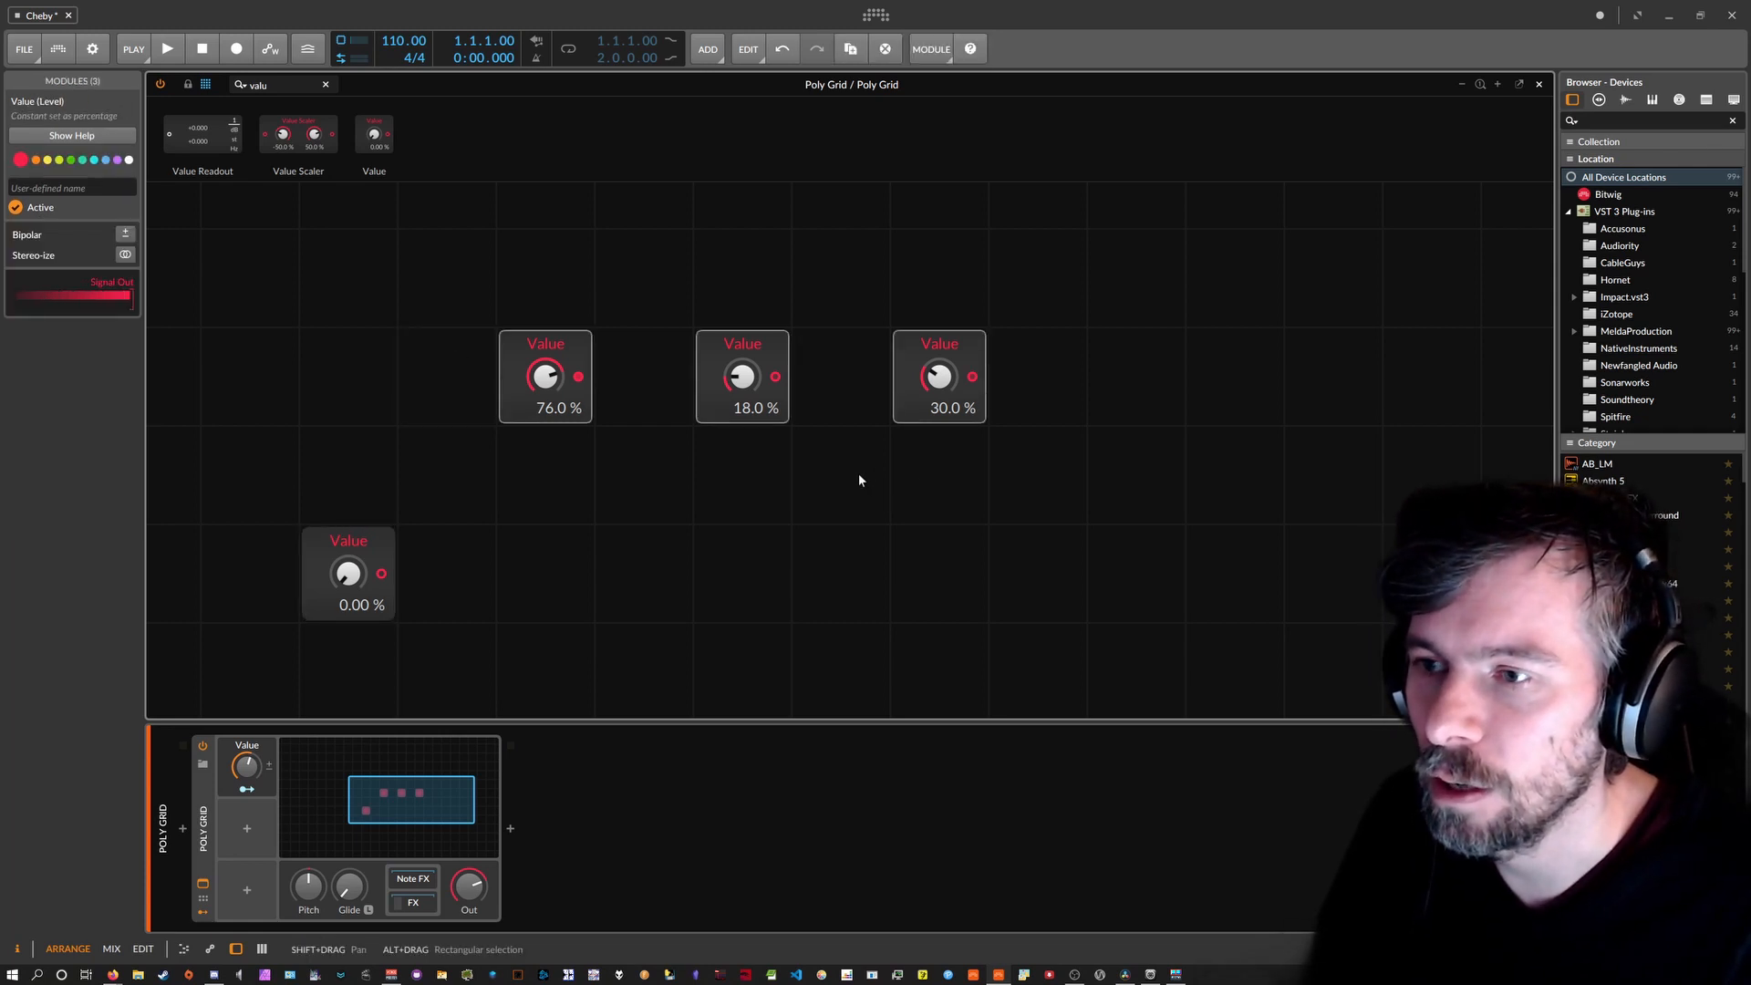
left_click_drag(950, 435, 540, 339)
left_click_drag(536, 344, 707, 352)
left_click(610, 374)
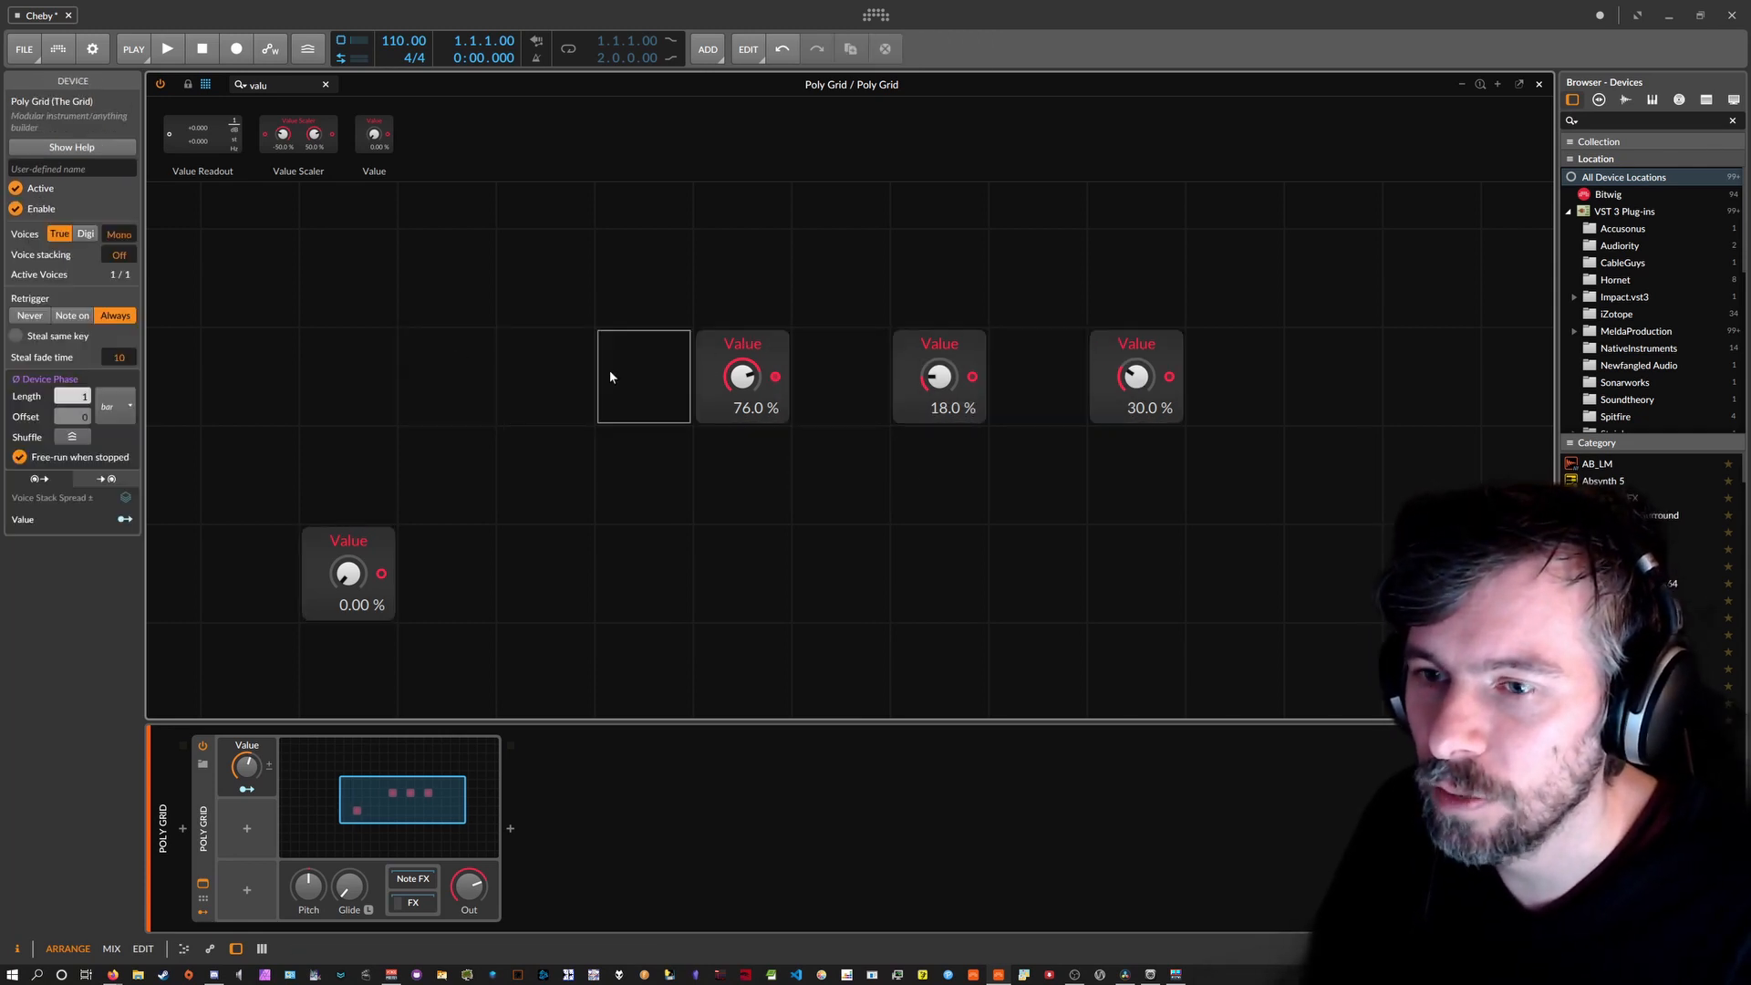
left_click_drag(368, 543, 270, 542)
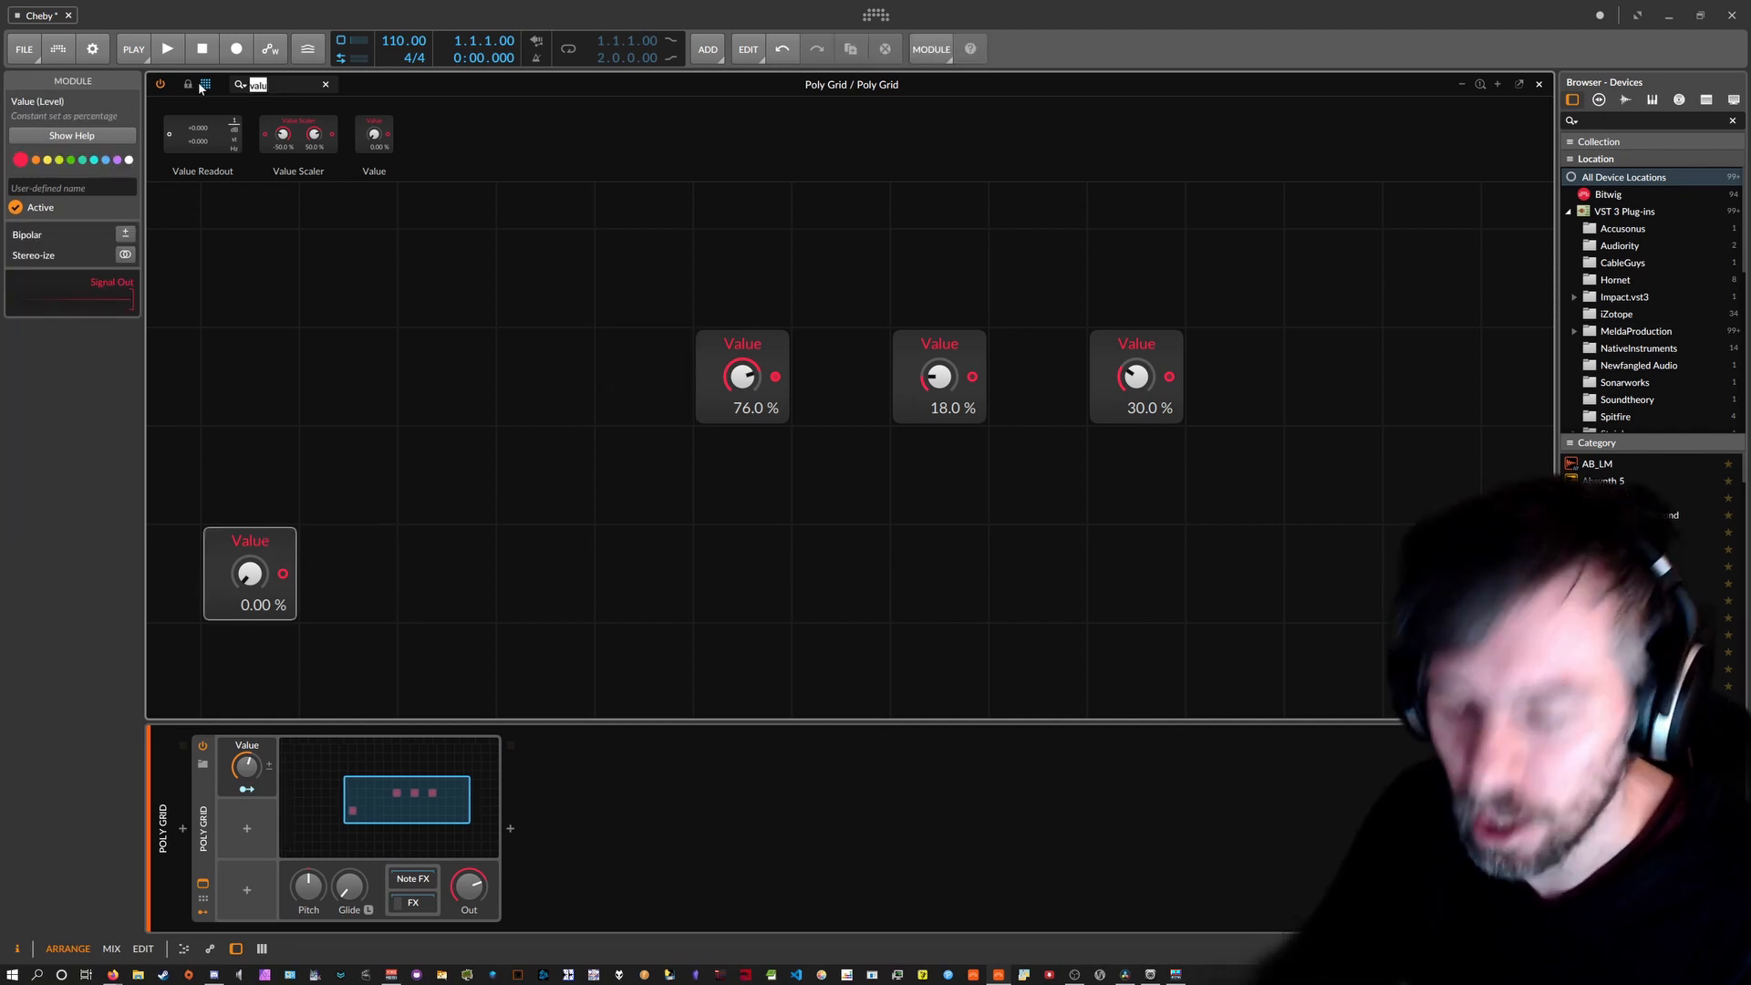
Place a Chebyshev shaper beside the lower Value module.
type("che")
left_click_drag(190, 136, 321, 576)
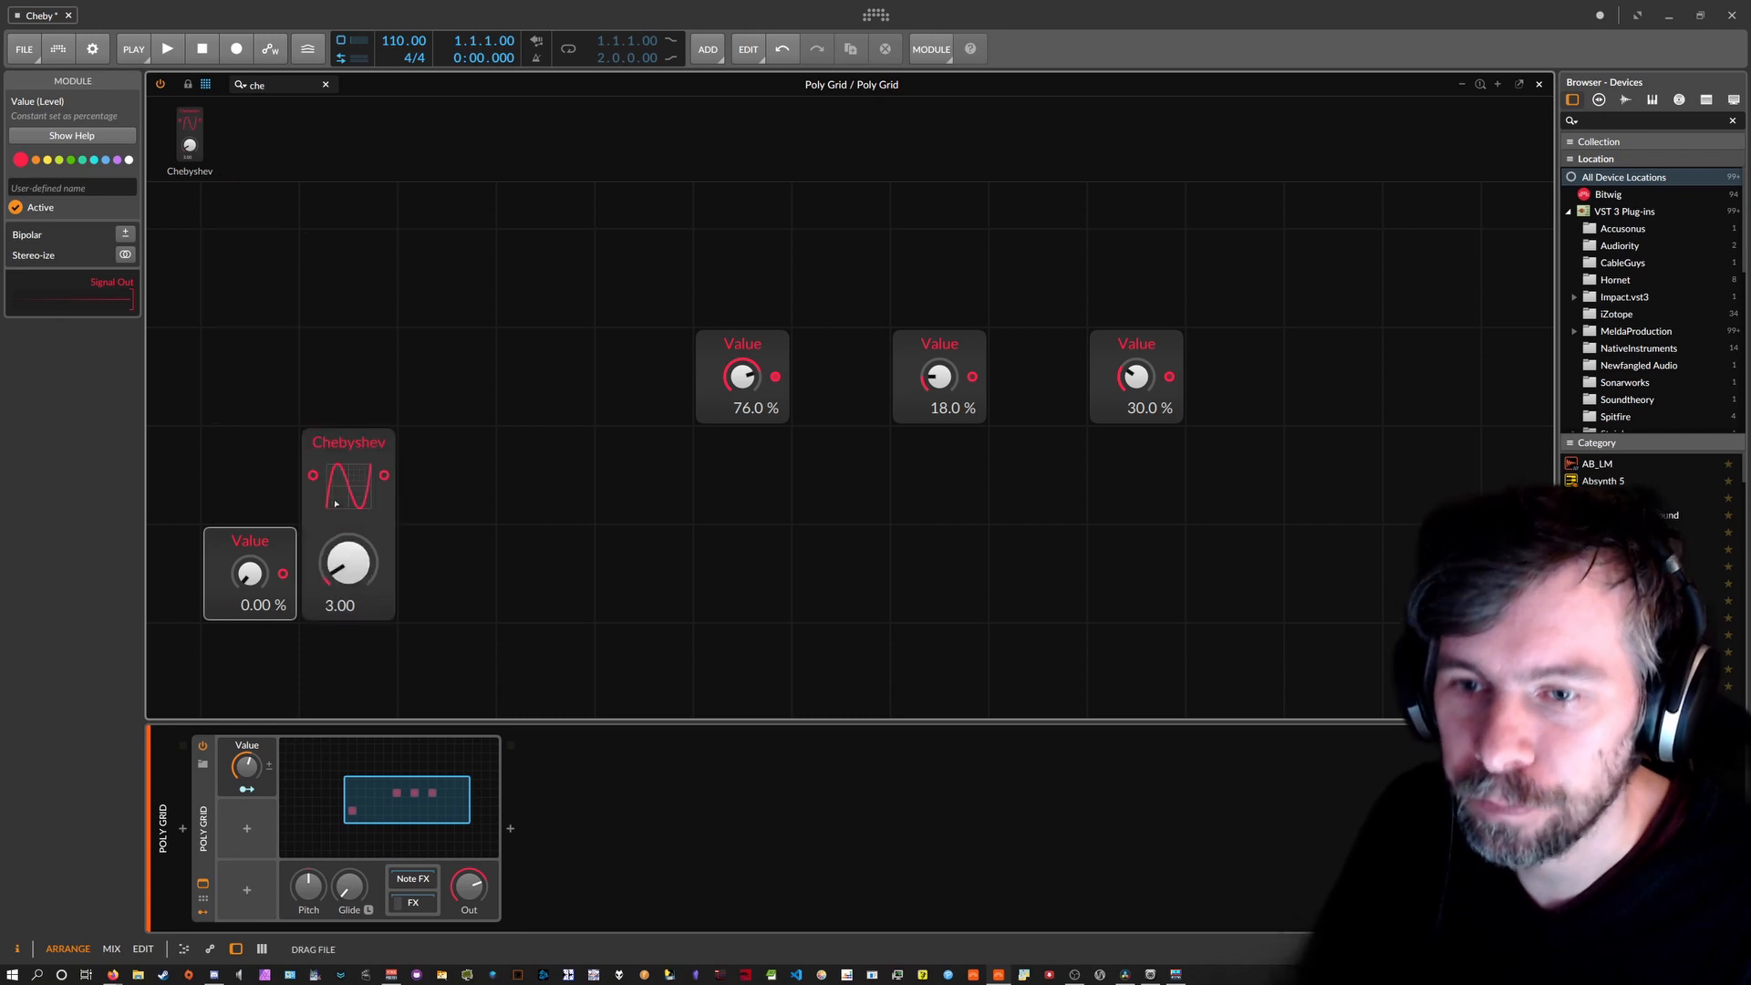
scroll(345, 323, "down", 1)
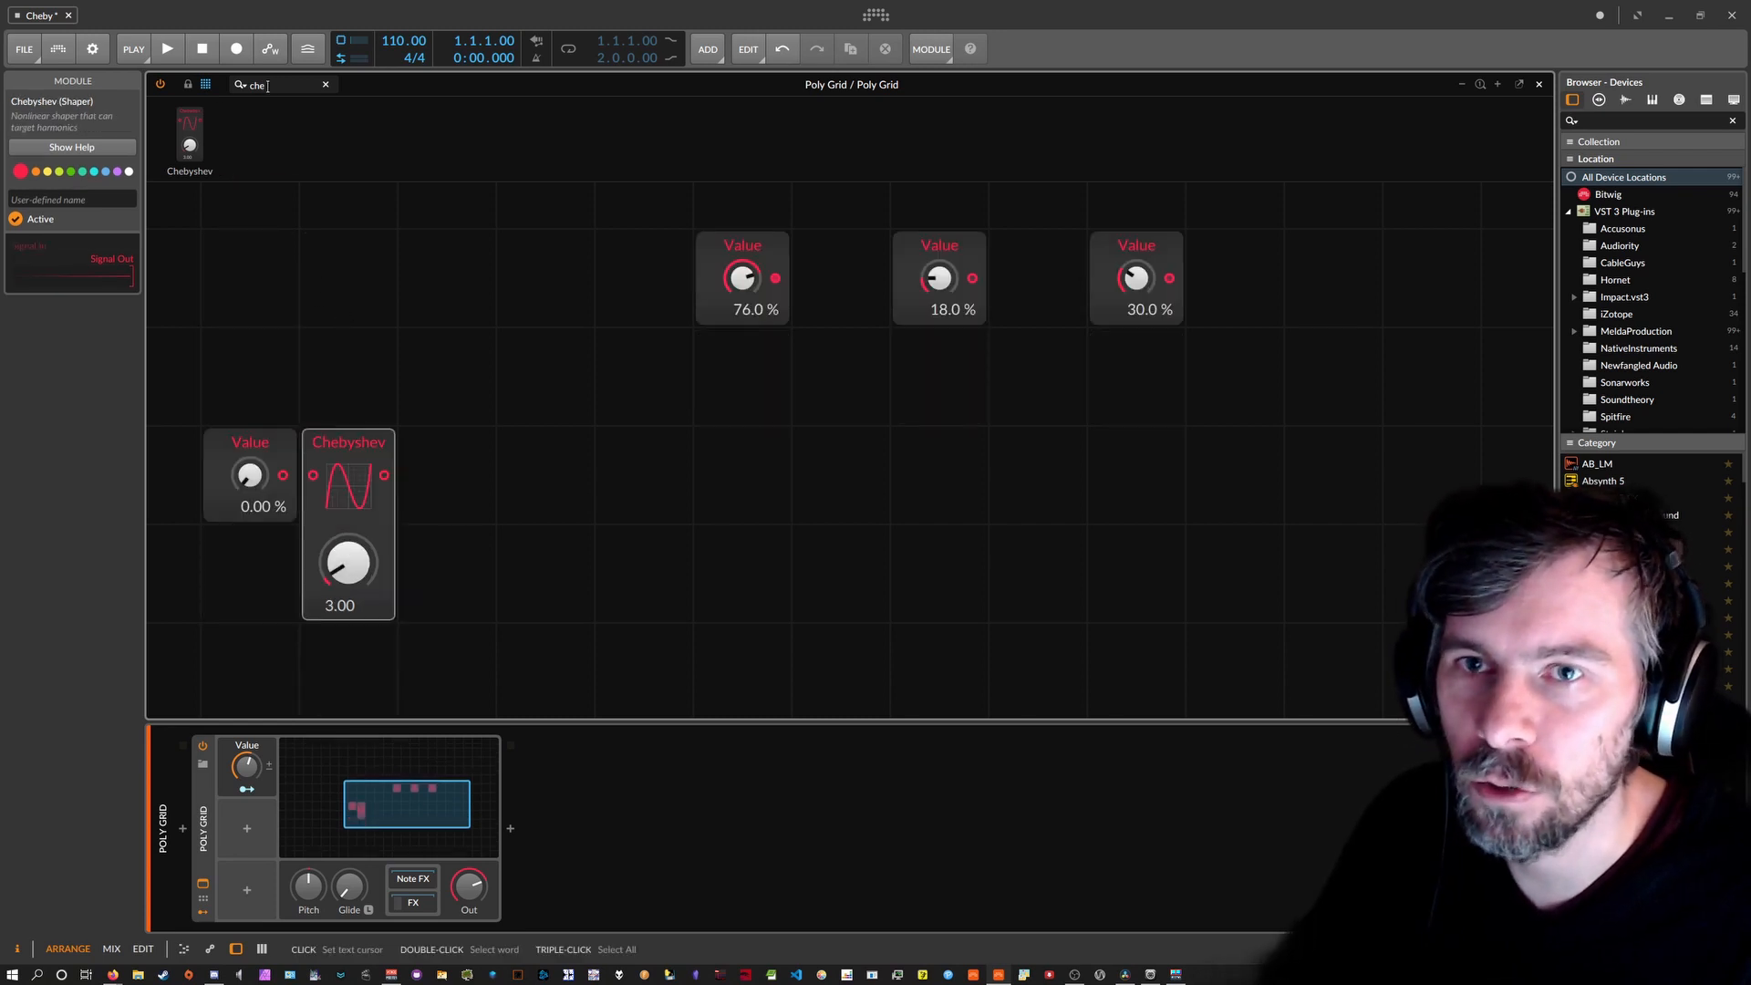
Add an Oscilloscope and cable the lower Value through Chebyshev into it.
left_click_drag(271, 85, 166, 85)
type("oisd")
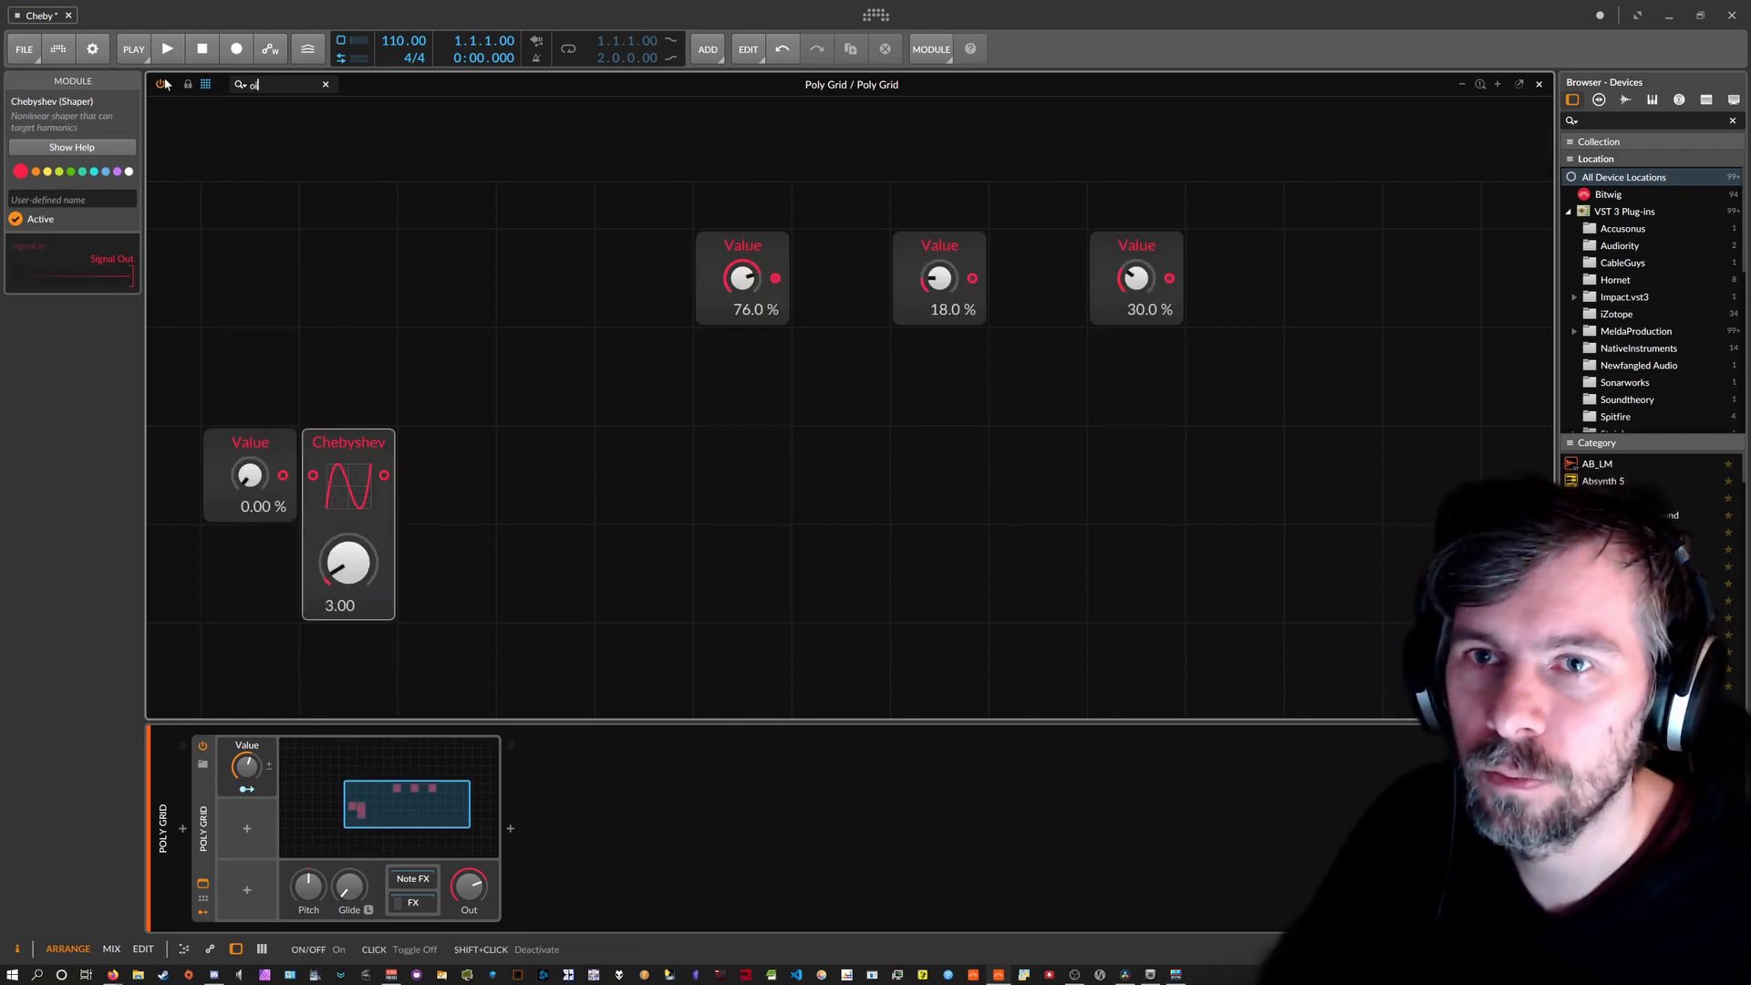
type("c")
left_click_drag(163, 134, 652, 480)
left_click_drag(384, 475, 611, 474)
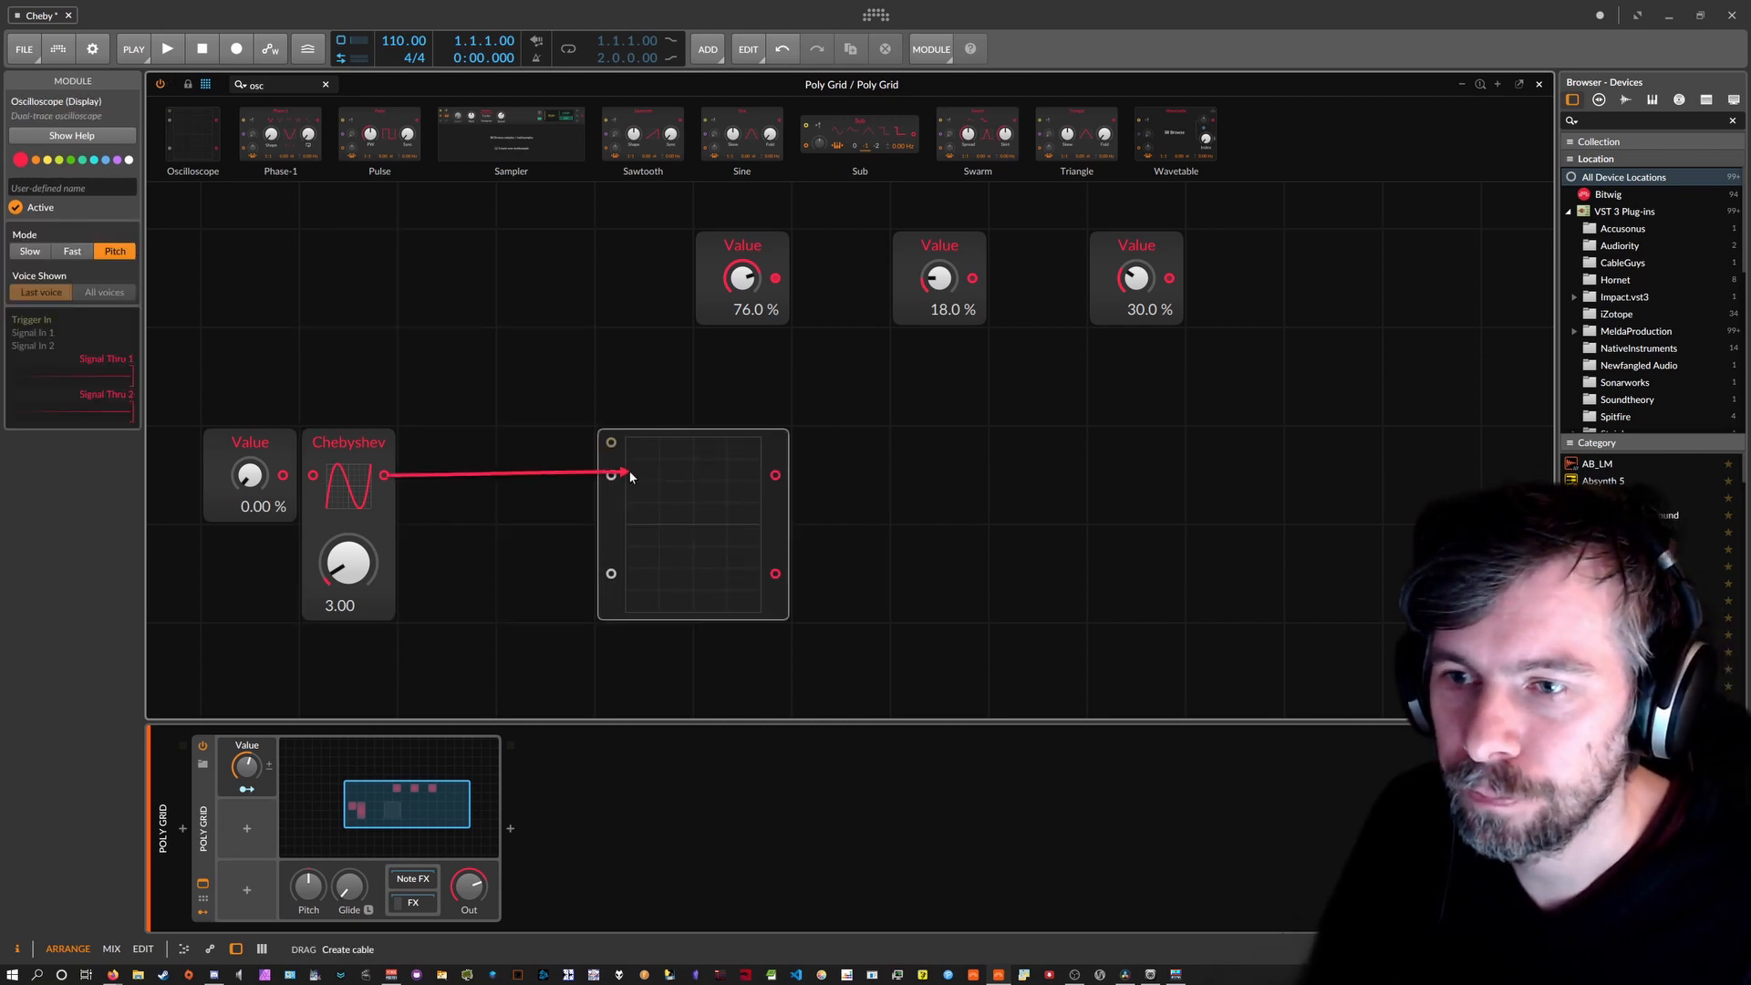
mouse_move(313, 475)
left_mouse_down()
mouse_move(283, 474)
mouse_move(249, 428)
mouse_move(249, 374)
mouse_move(249, 456)
mouse_move(249, 369)
mouse_move(249, 466)
left_mouse_up()
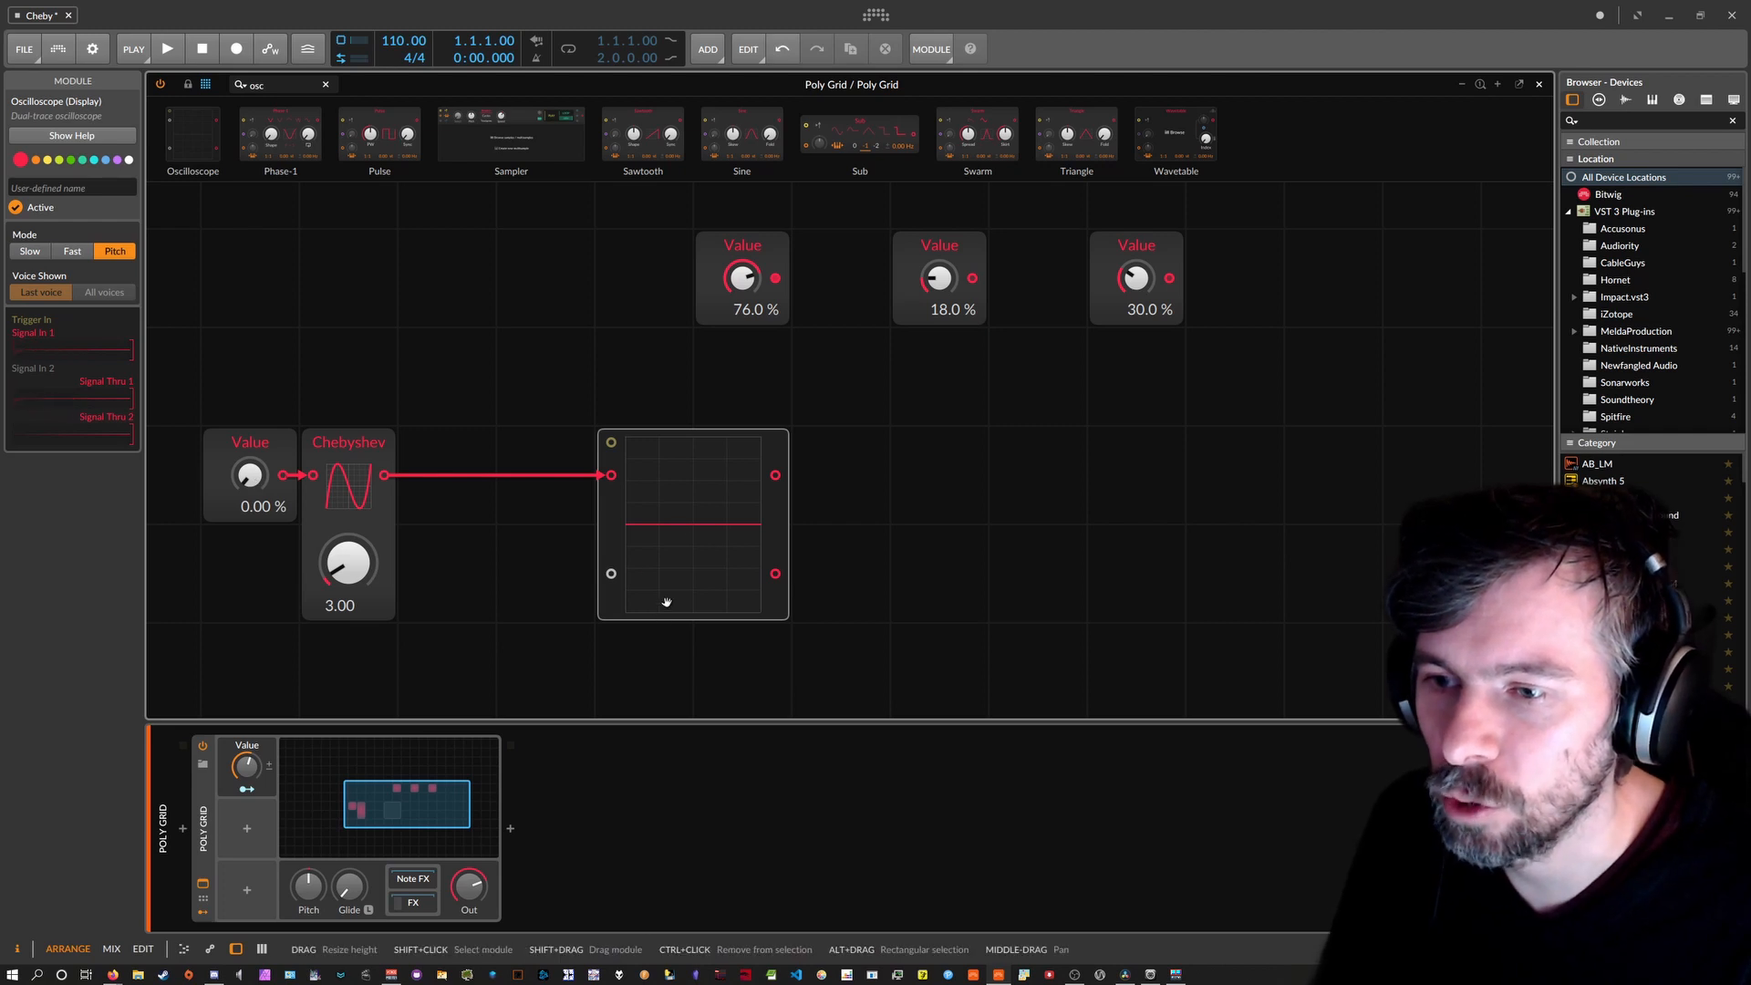
Set the Chebyshev order to 2.
left_click(354, 566, "ctrl")
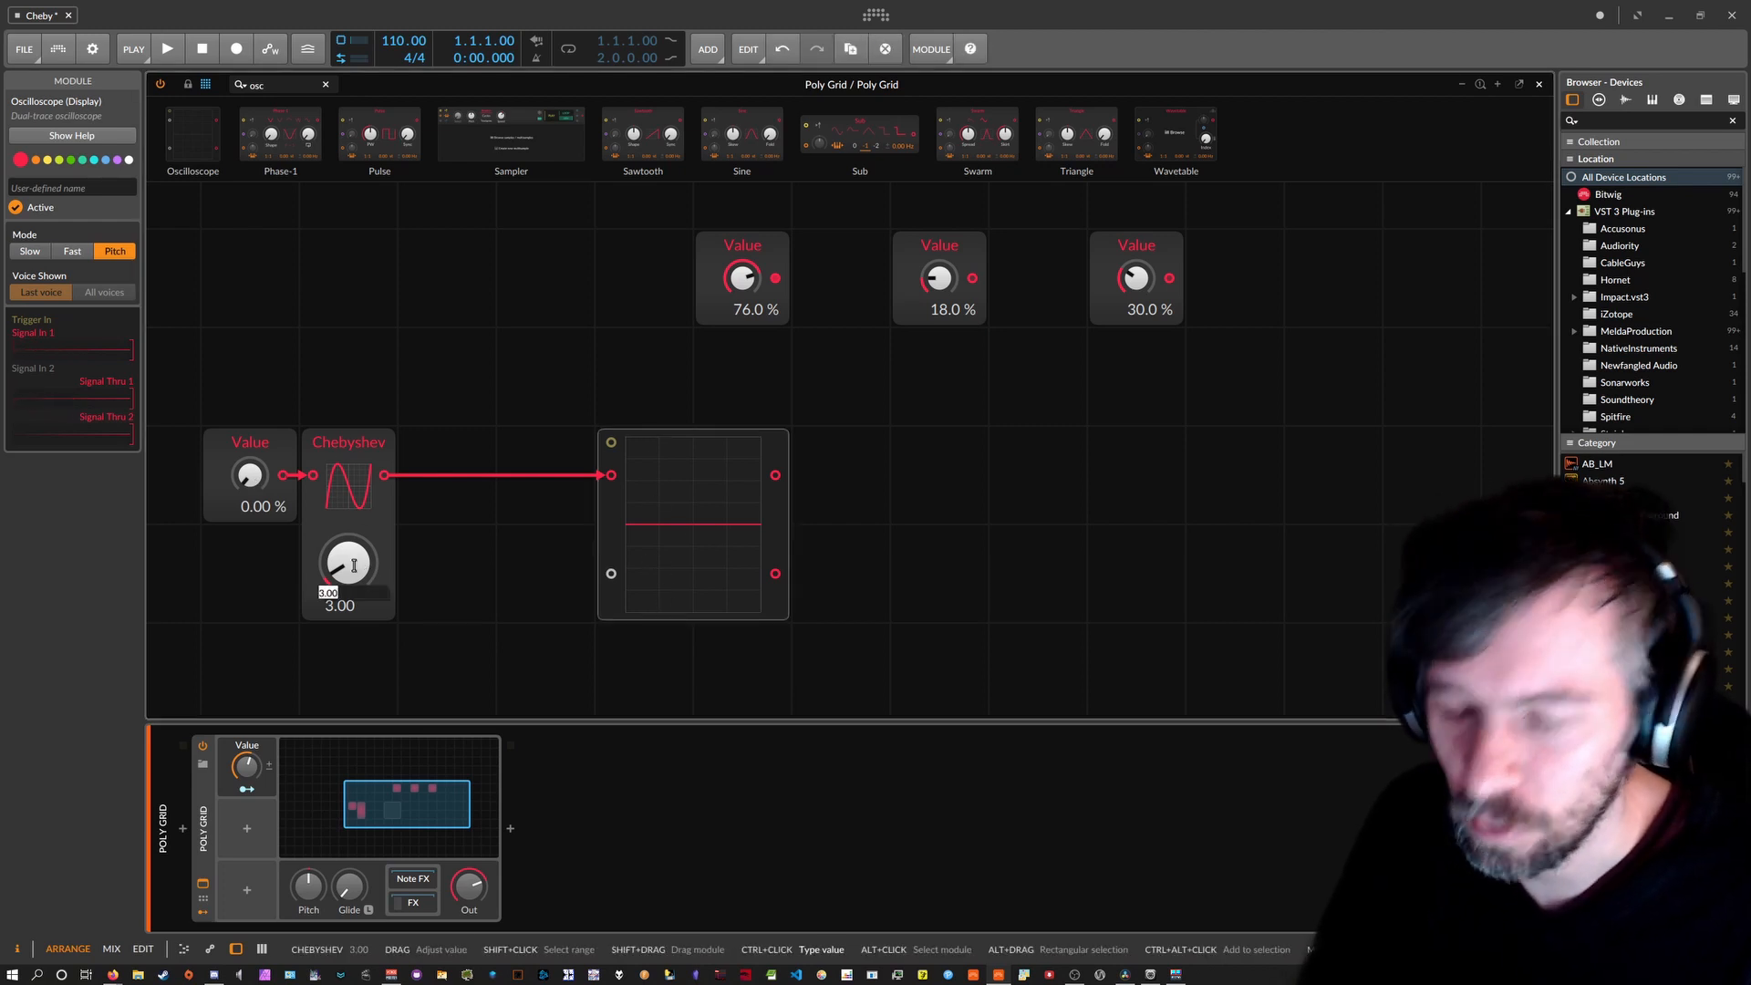
type("2")
key("Return")
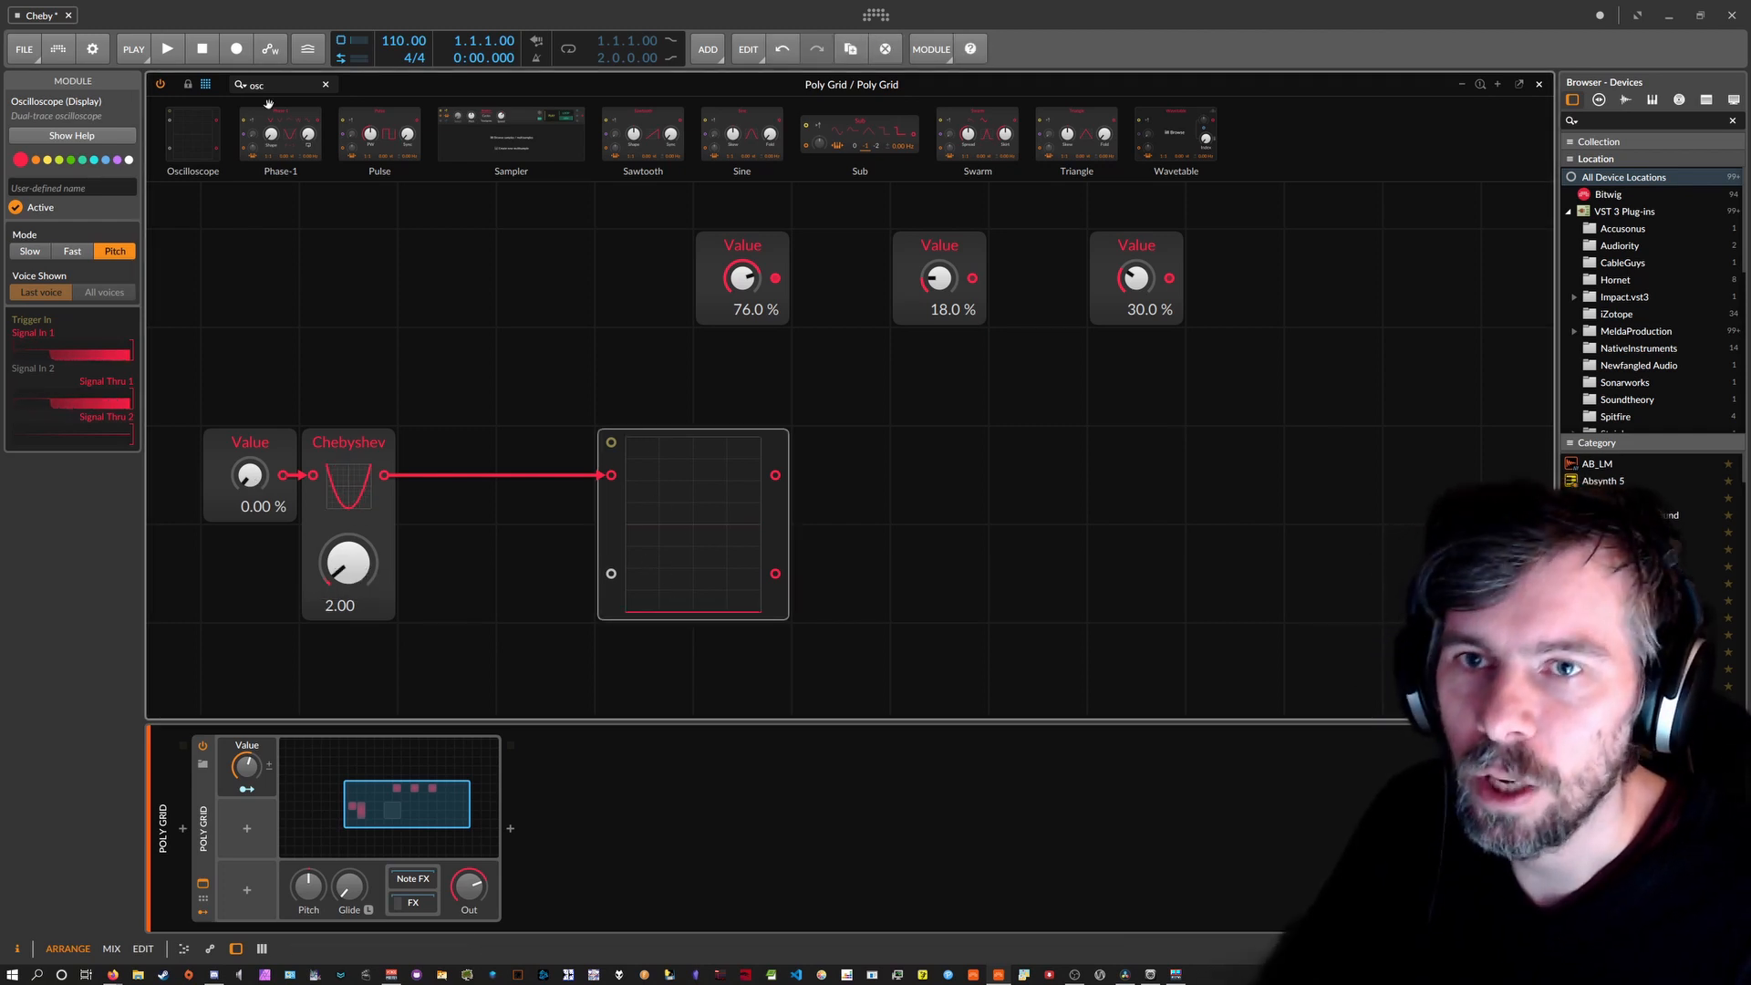
Insert a Bi→Uni module on the cable after Chebyshev.
left_click_drag(277, 85, 189, 88)
key("BackSpace")
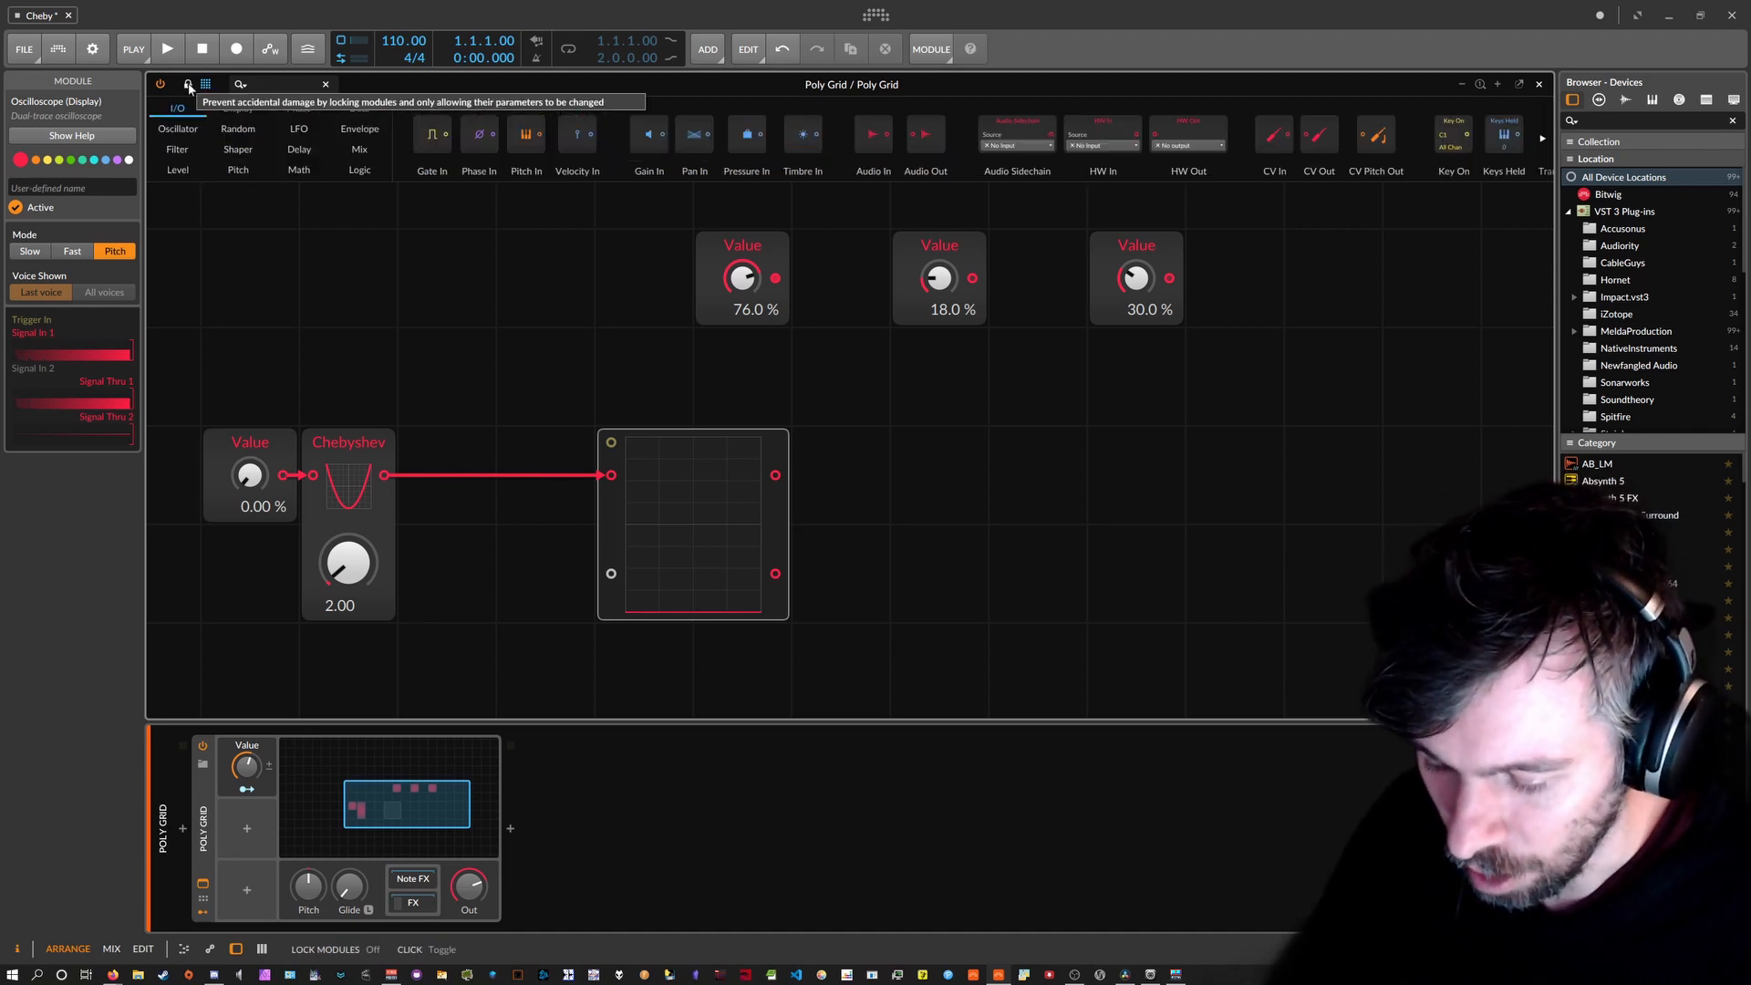
type("bi")
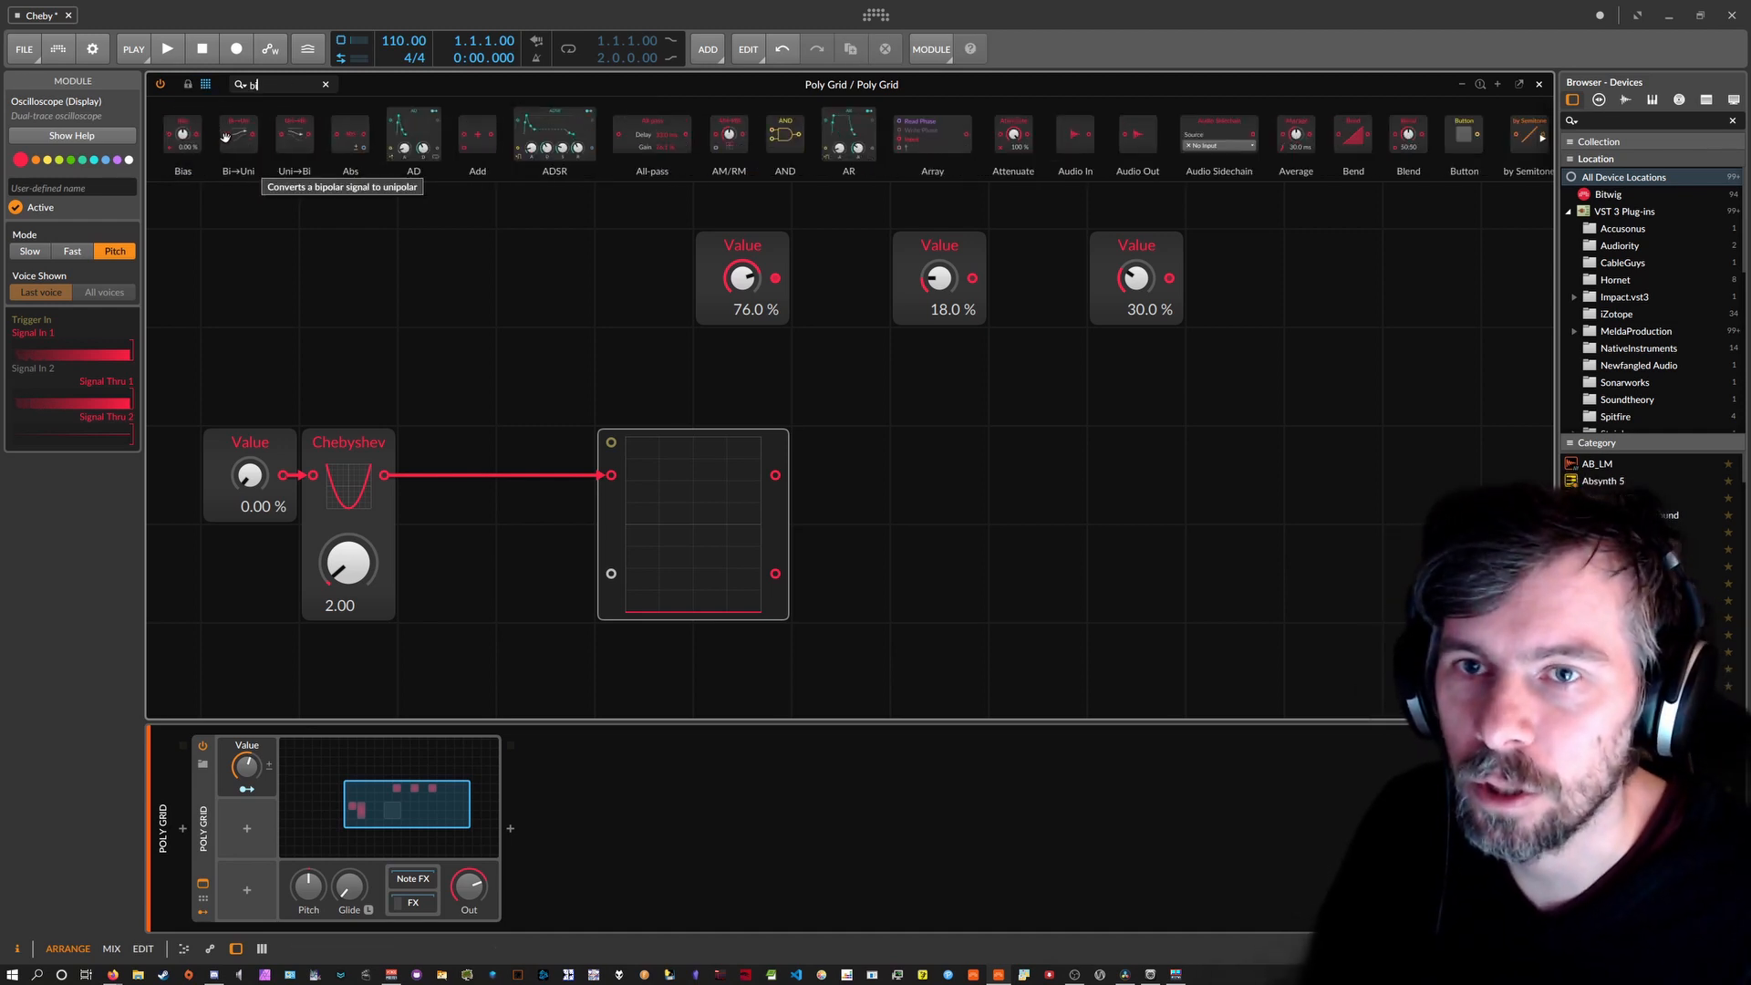
left_click_drag(251, 162, 394, 474)
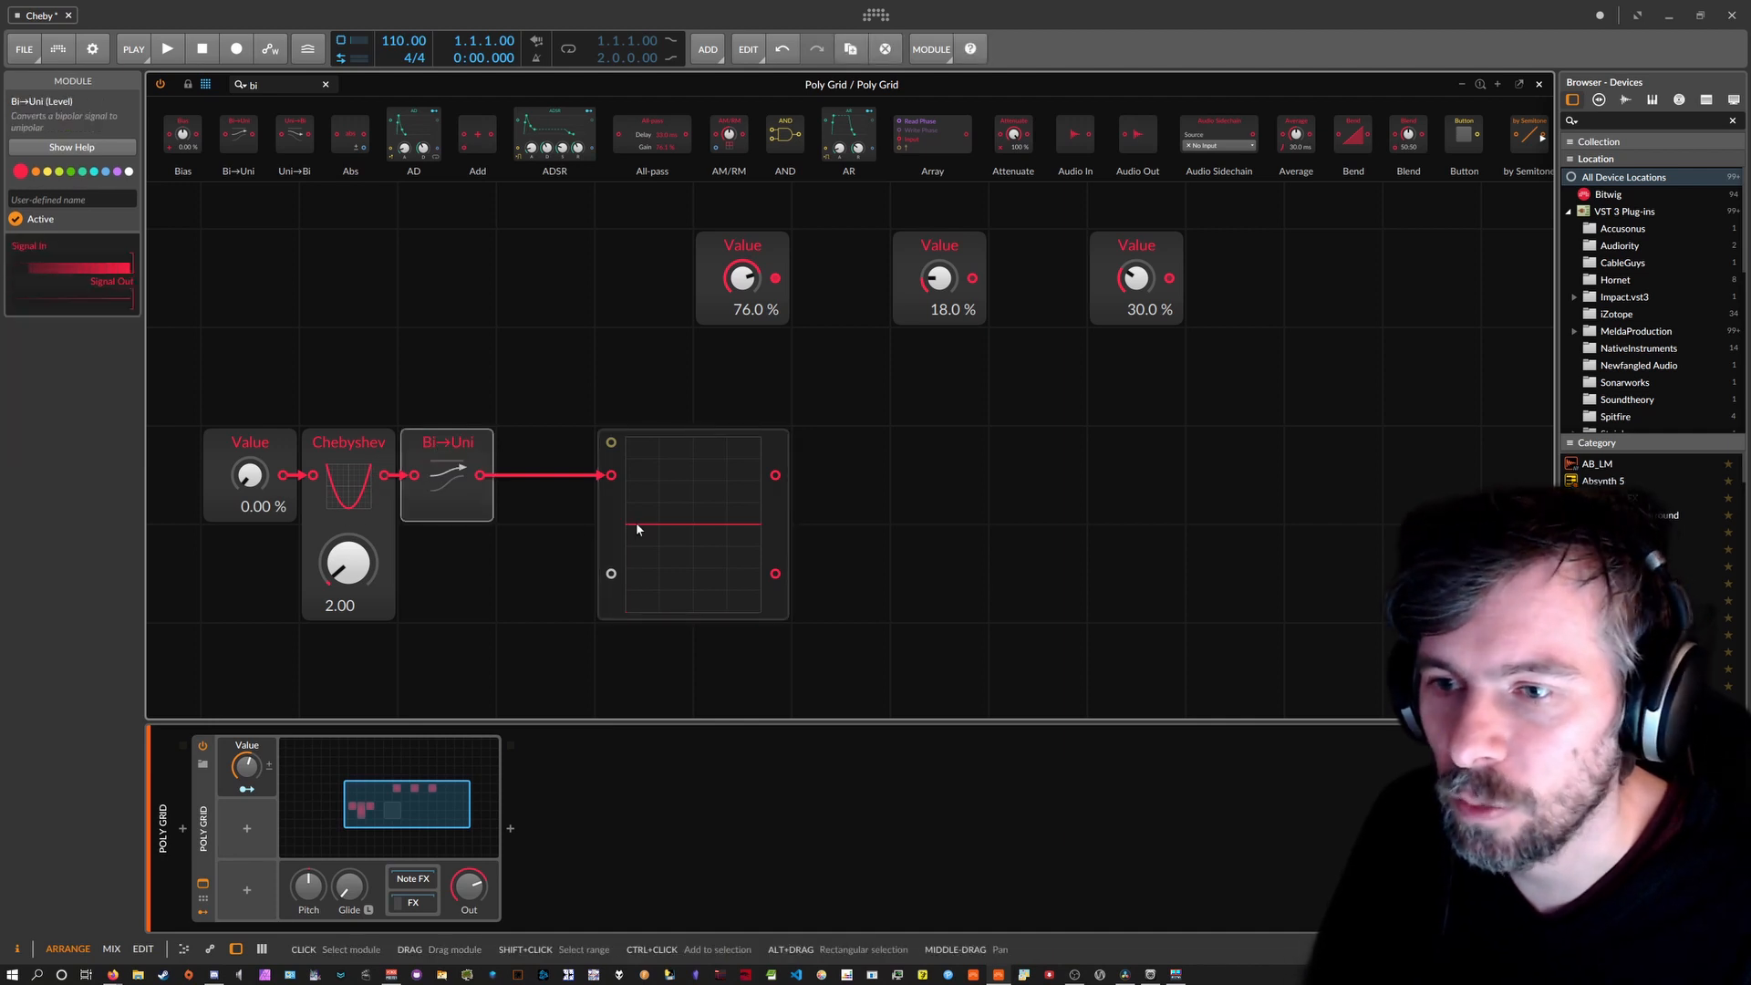
Test the chain with the lower Value and Chebyshev knobs, leaving the order at 2.00.
left_click_drag(233, 490, 233, 442)
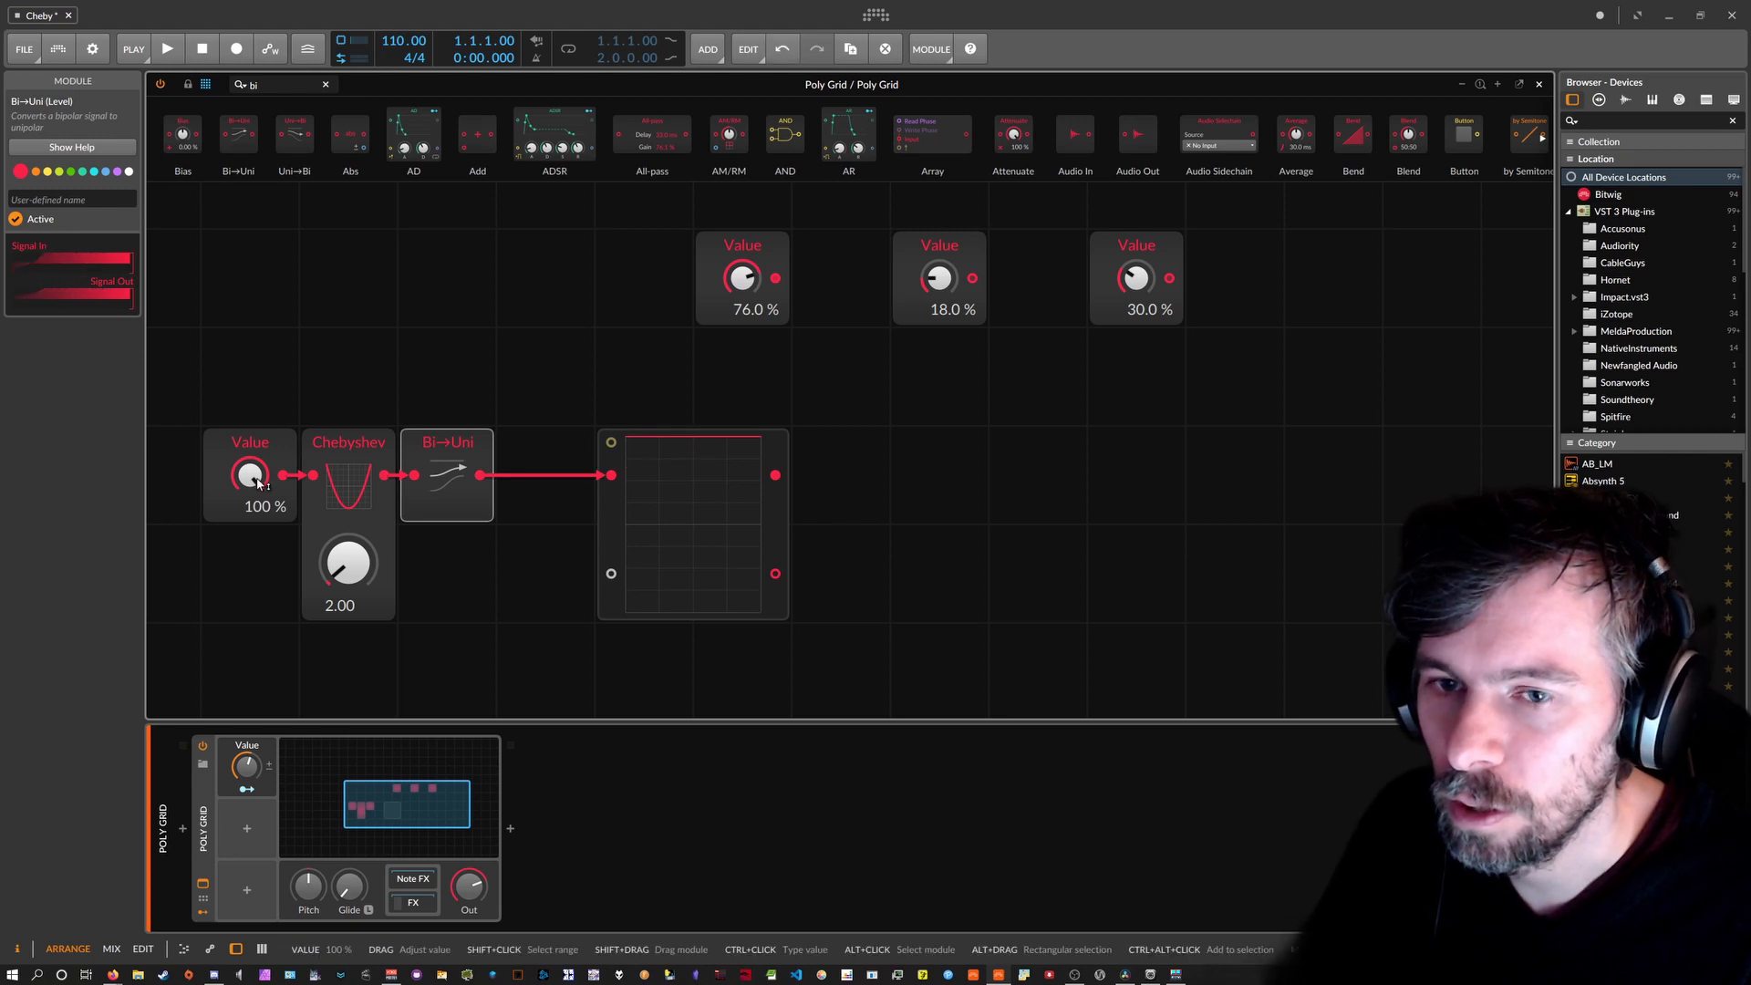
left_click_drag(341, 550, 341, 512)
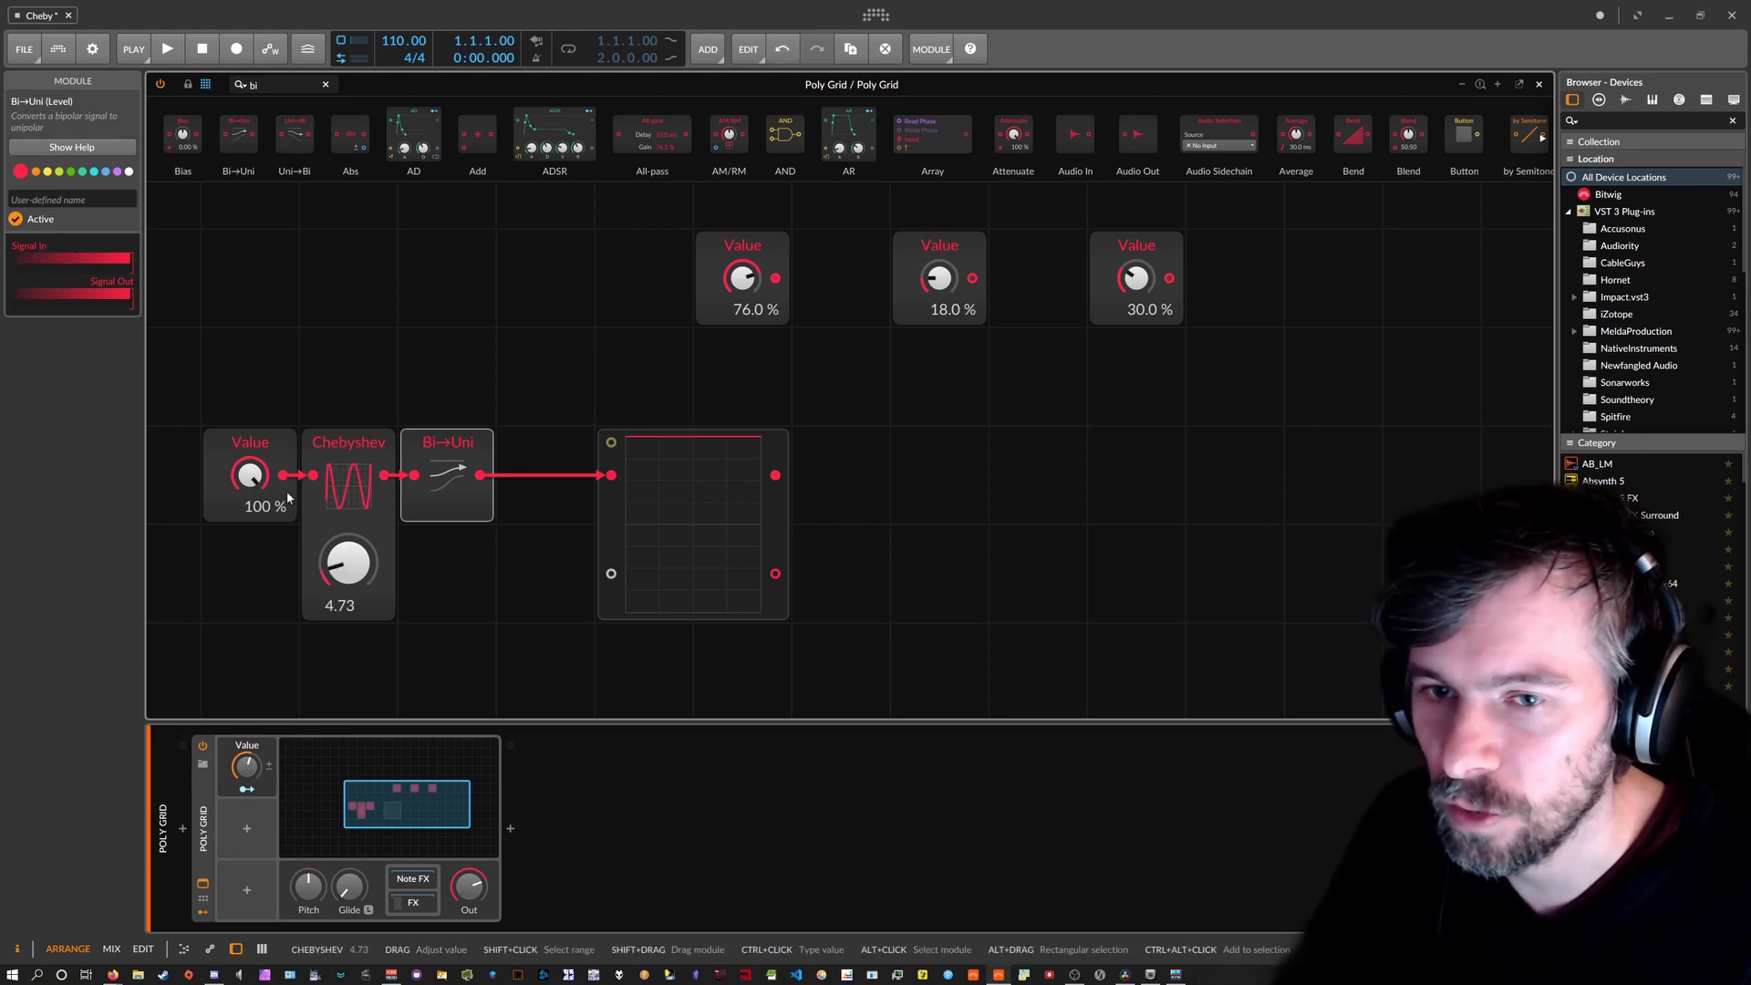
left_click_drag(249, 474, 249, 538)
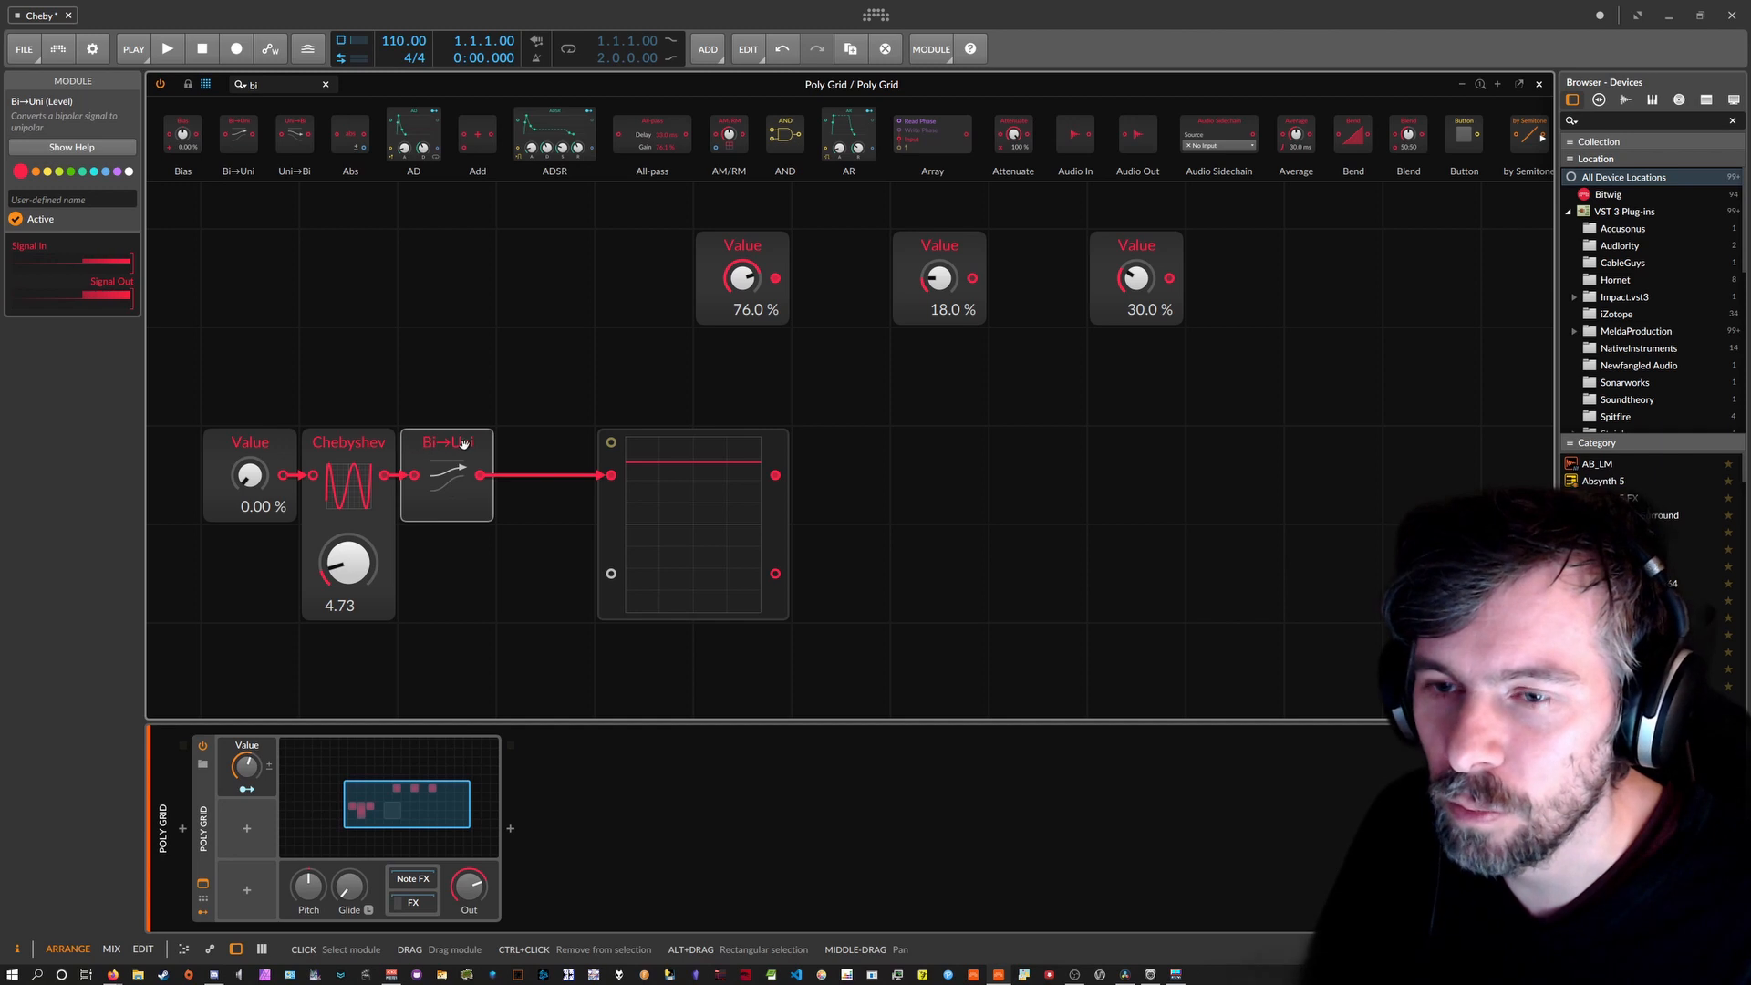
mouse_move(360, 565)
left_mouse_down()
mouse_move(360, 588)
mouse_move(362, 564)
left_mouse_up()
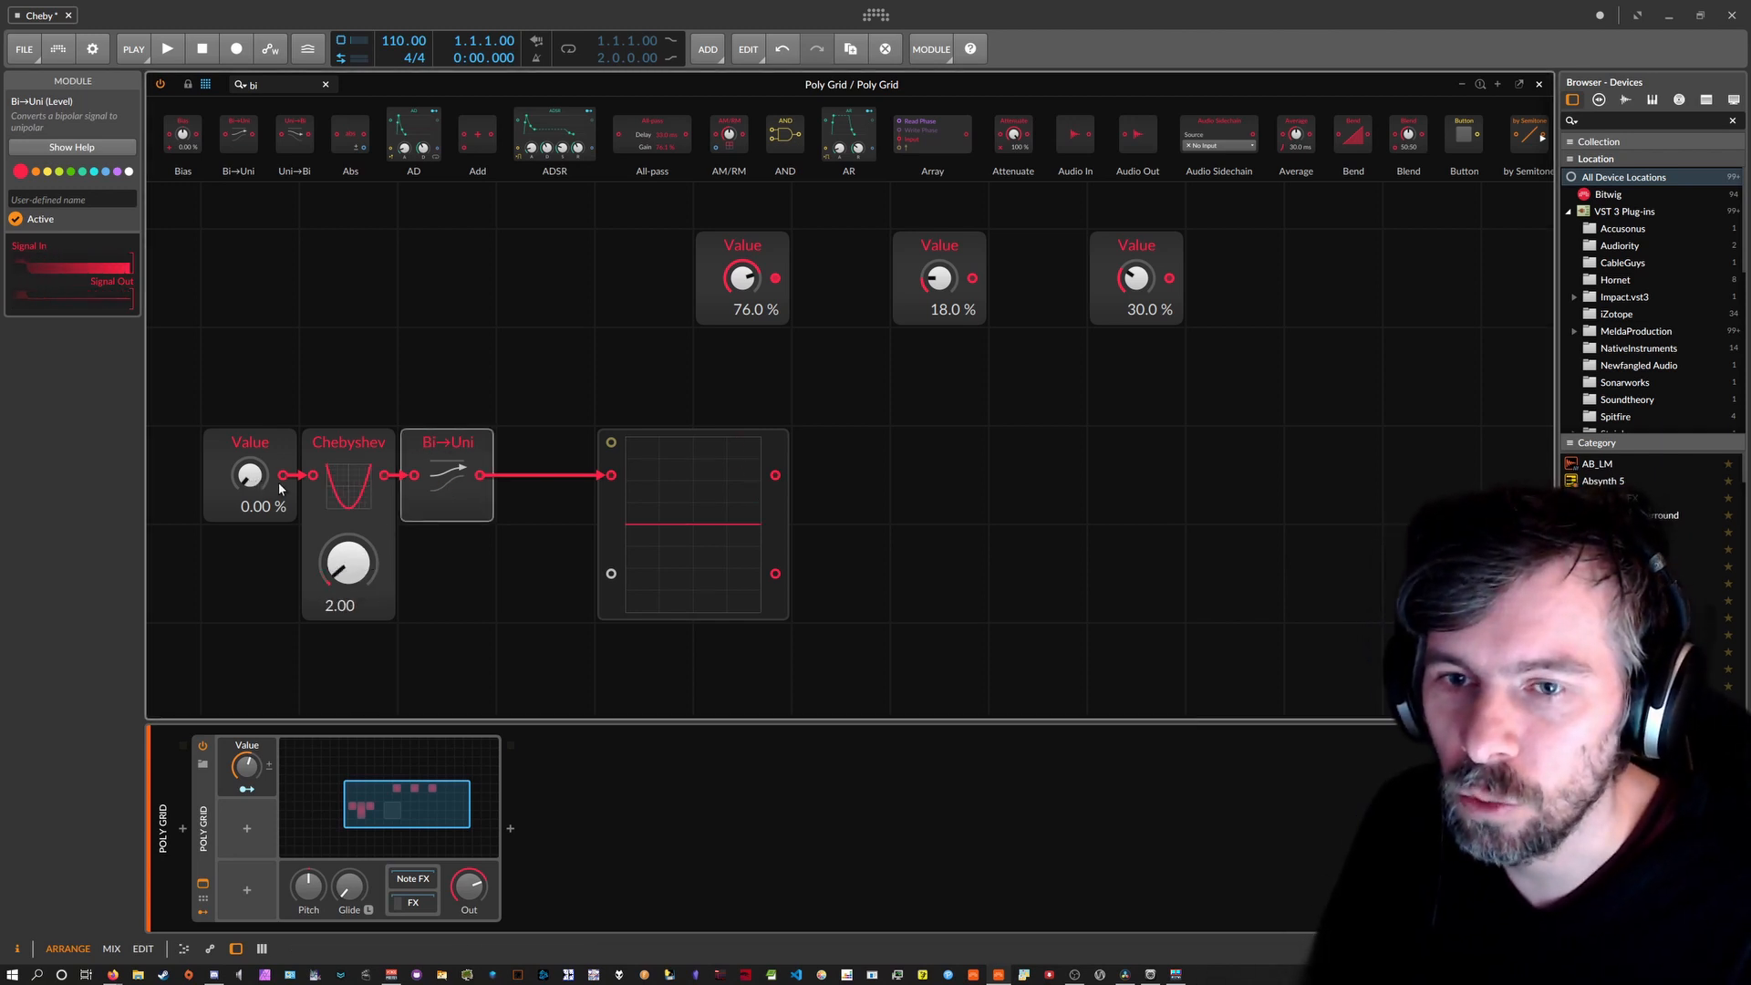
mouse_move(249, 476)
left_mouse_down()
mouse_move(249, 447)
mouse_move(249, 519)
mouse_move(249, 428)
left_mouse_up()
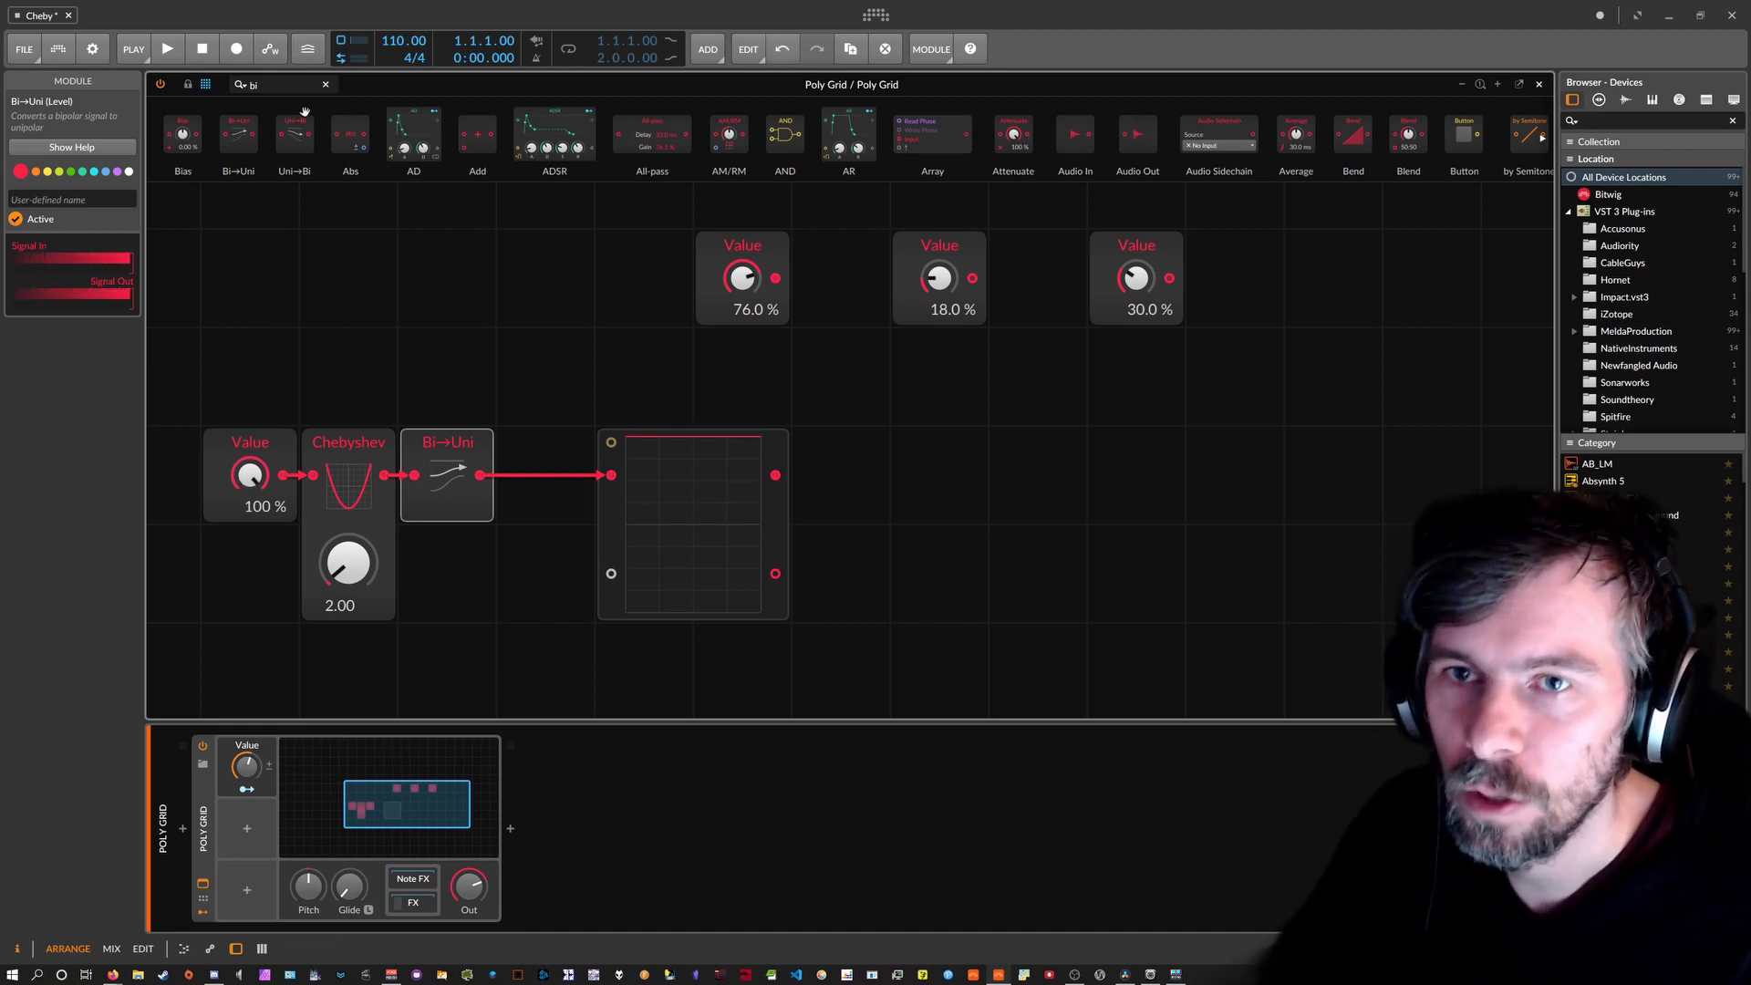
Place a Modulator Out above Bi→Uni and cable Bi→Uni into it.
left_click(225, 83)
key("Escape")
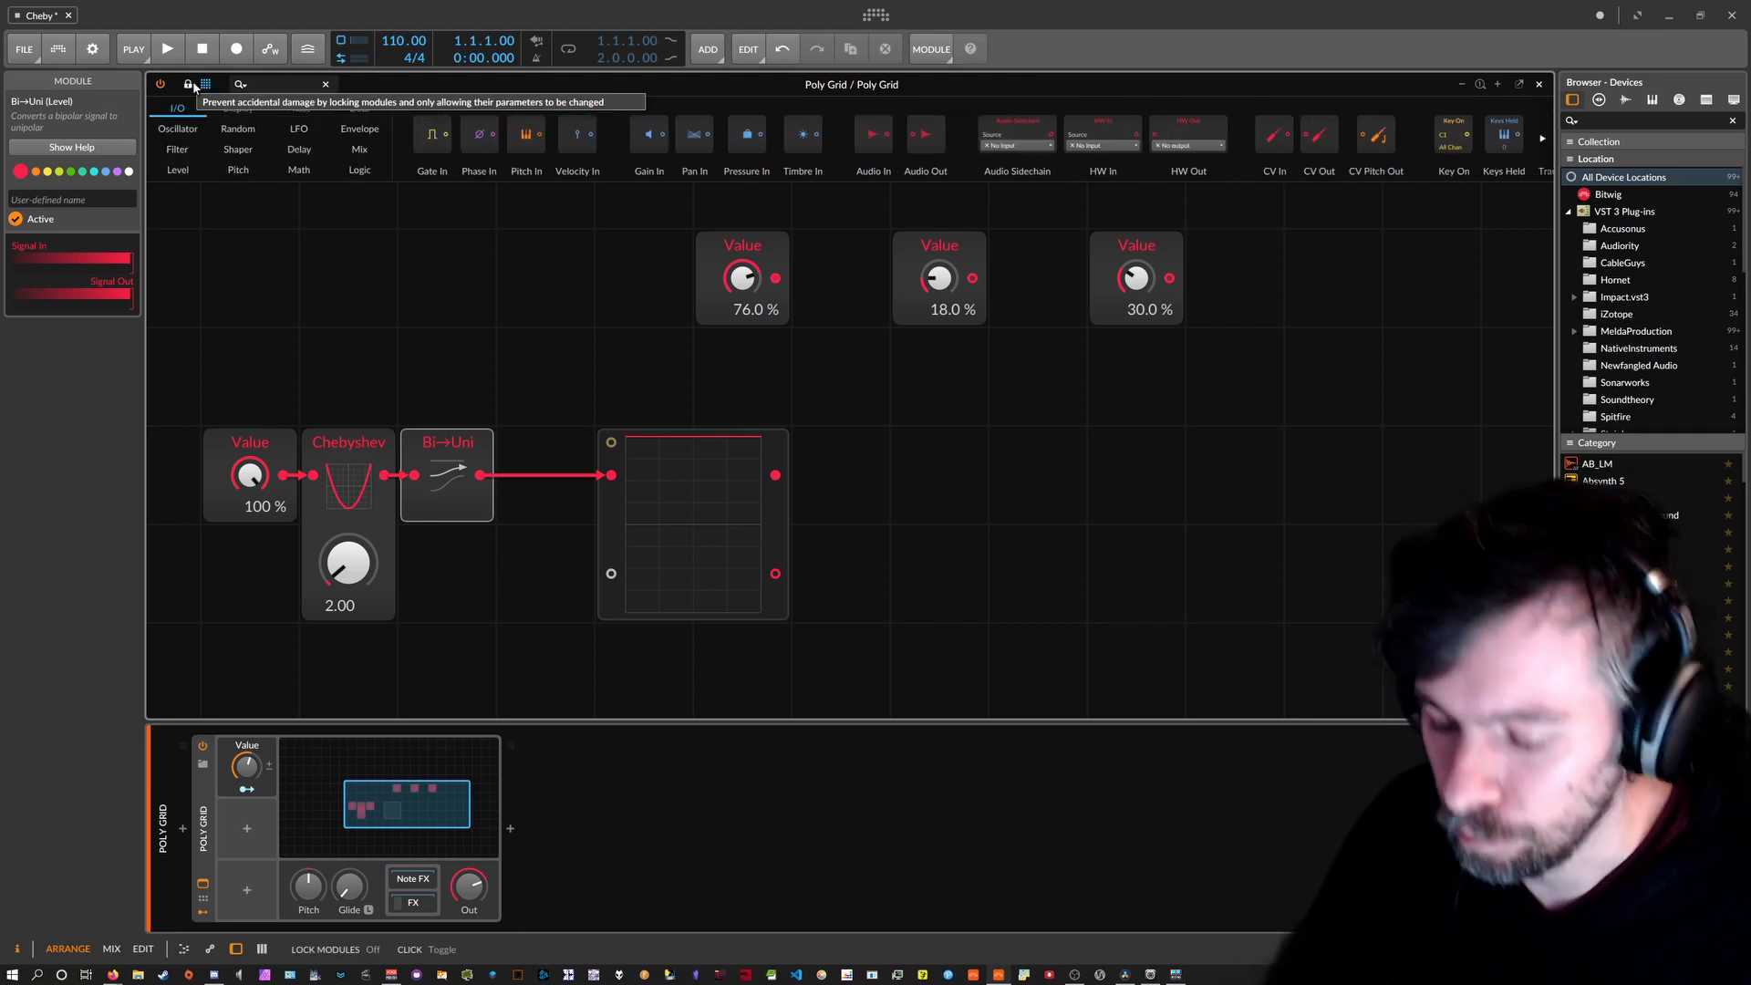
type("modu")
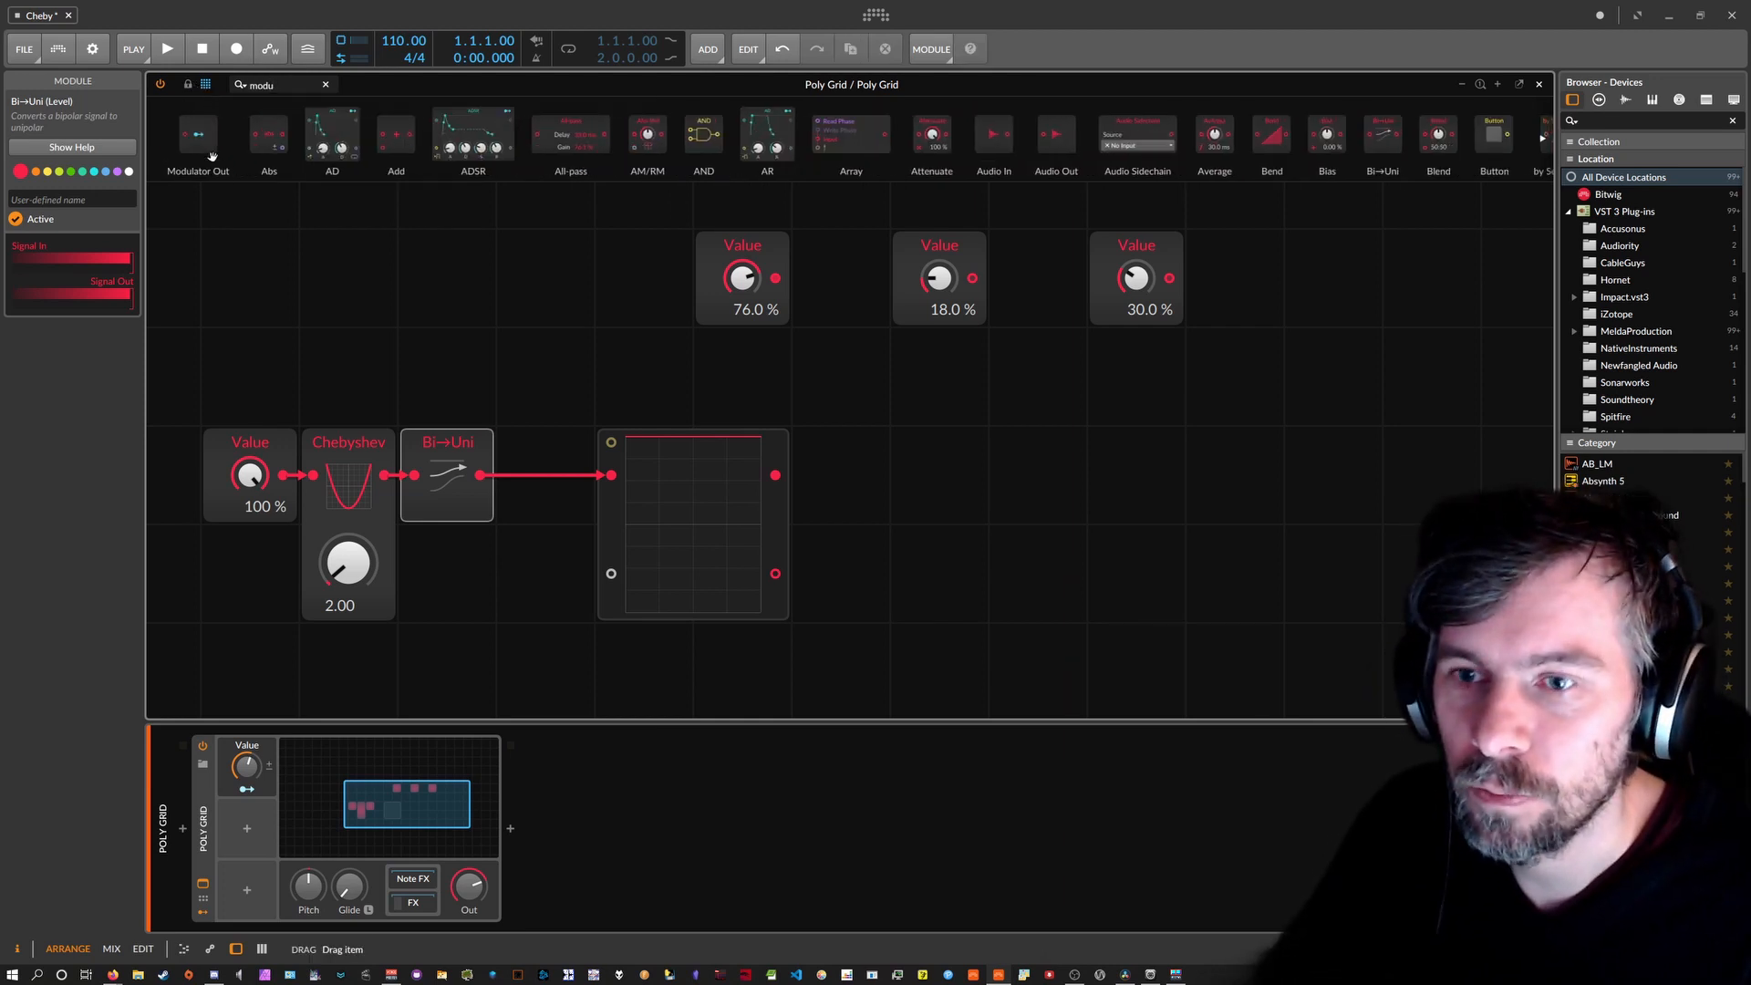
left_click_drag(212, 157, 447, 376)
left_click_drag(481, 475, 415, 377)
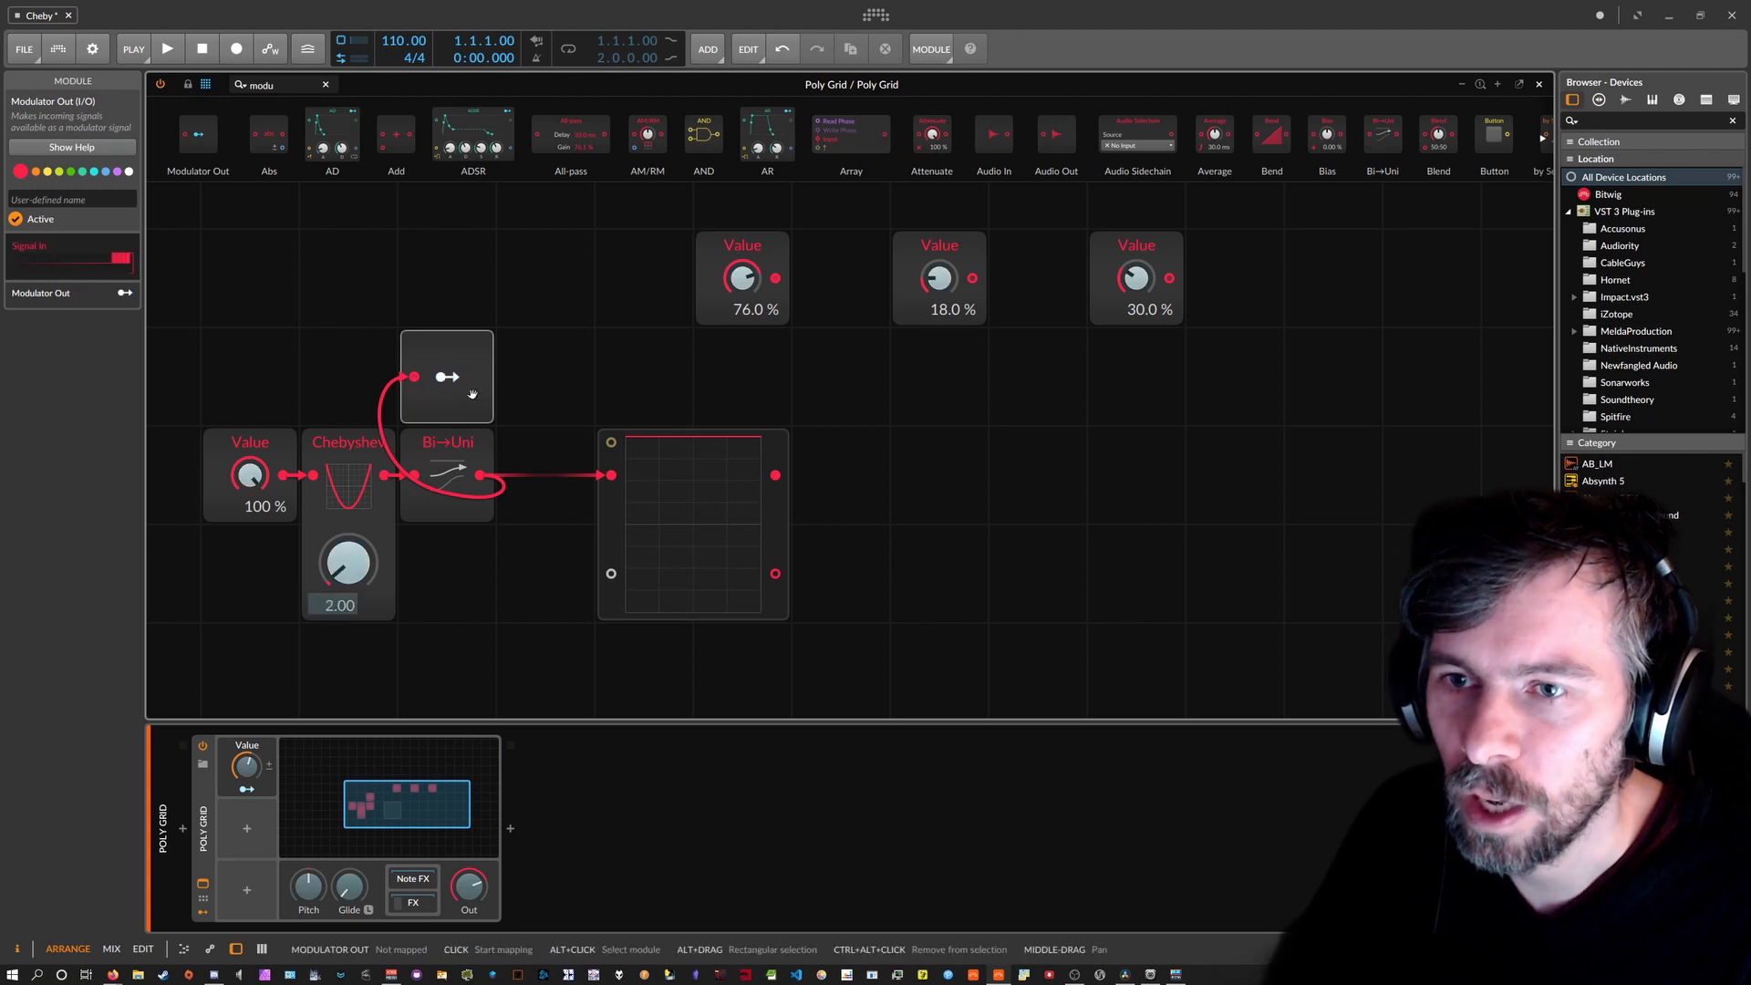
Map the Modulator Out to the top-left Value knob and set that knob to 0 %.
left_click(472, 394)
left_click(742, 278)
left_click(438, 353)
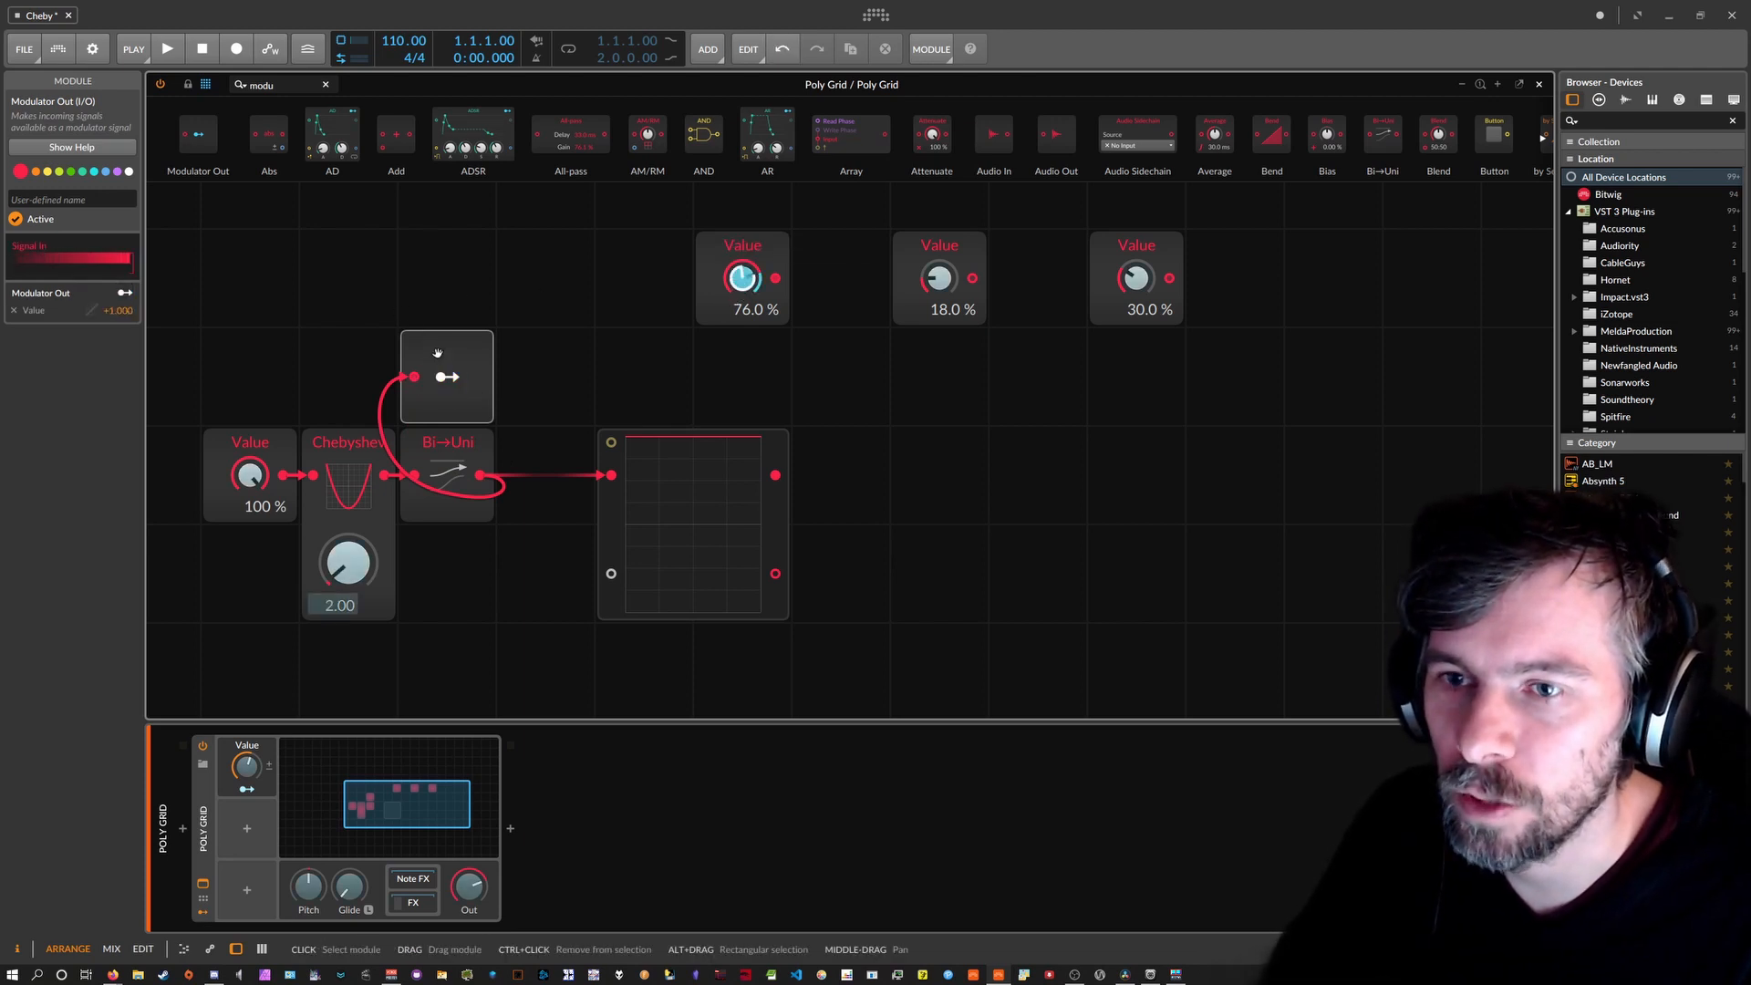
left_click_drag(740, 282, 740, 392)
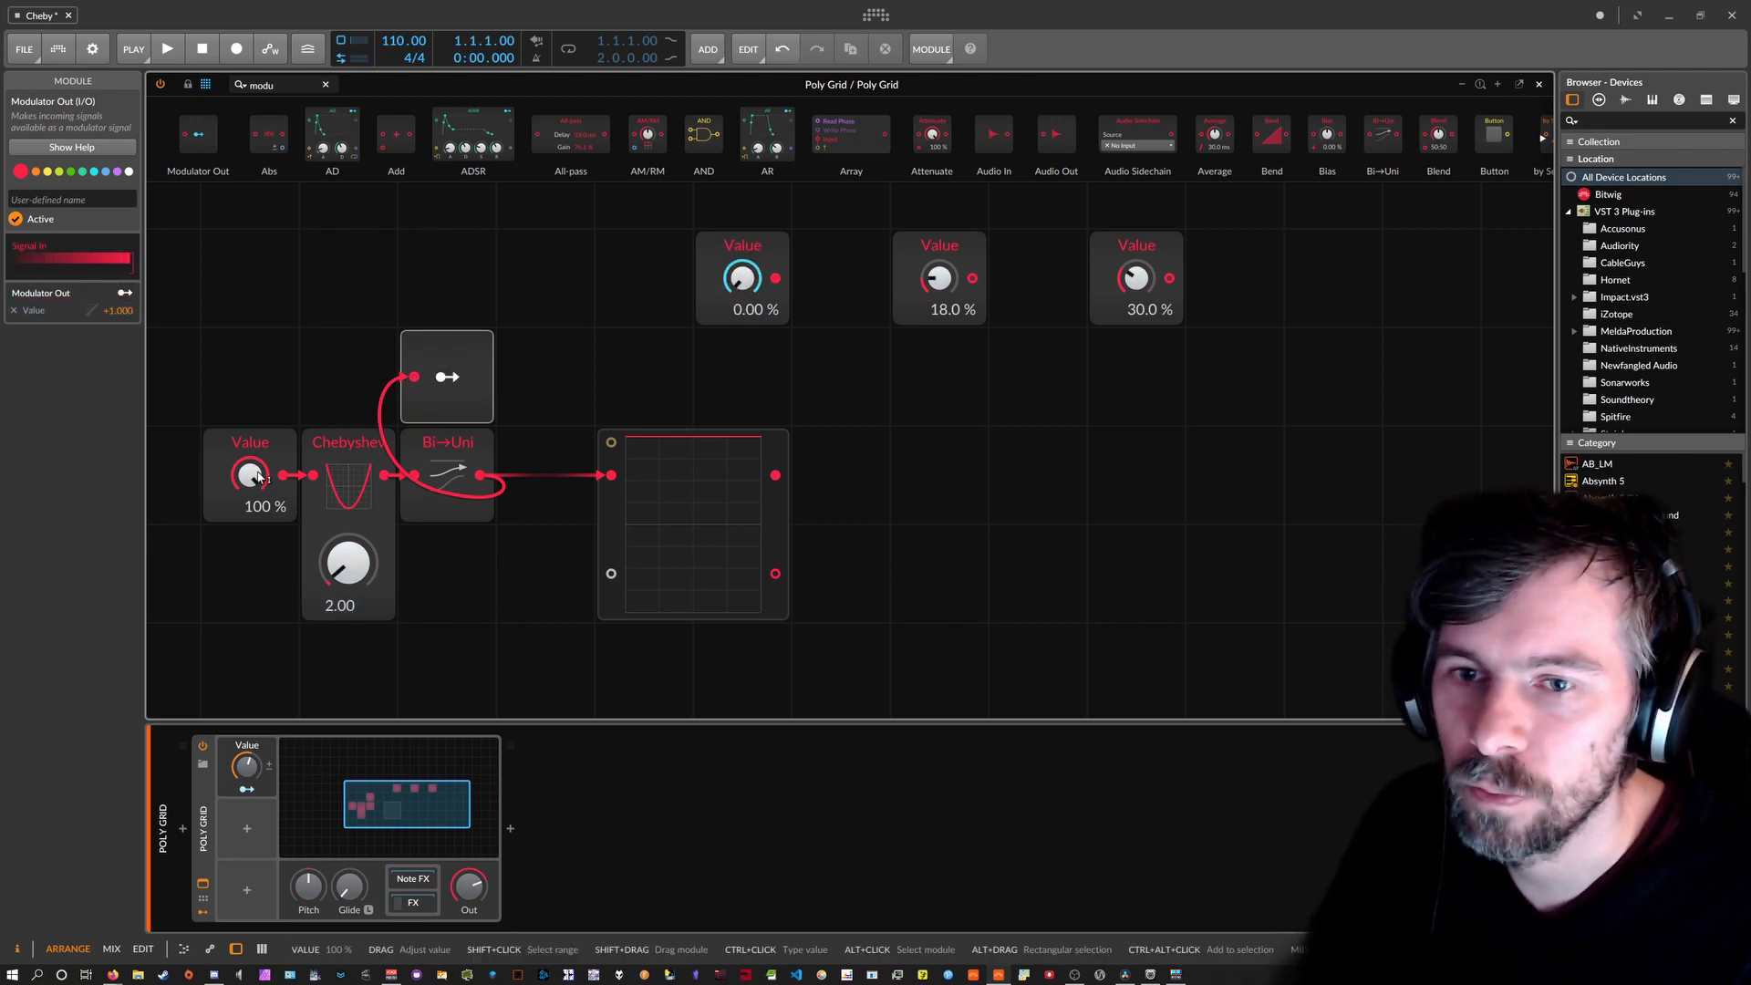
Sweep the lower Value knob and leave it at 100 %.
left_click_drag(258, 476, 258, 565)
left_click_drag(249, 475, 249, 416)
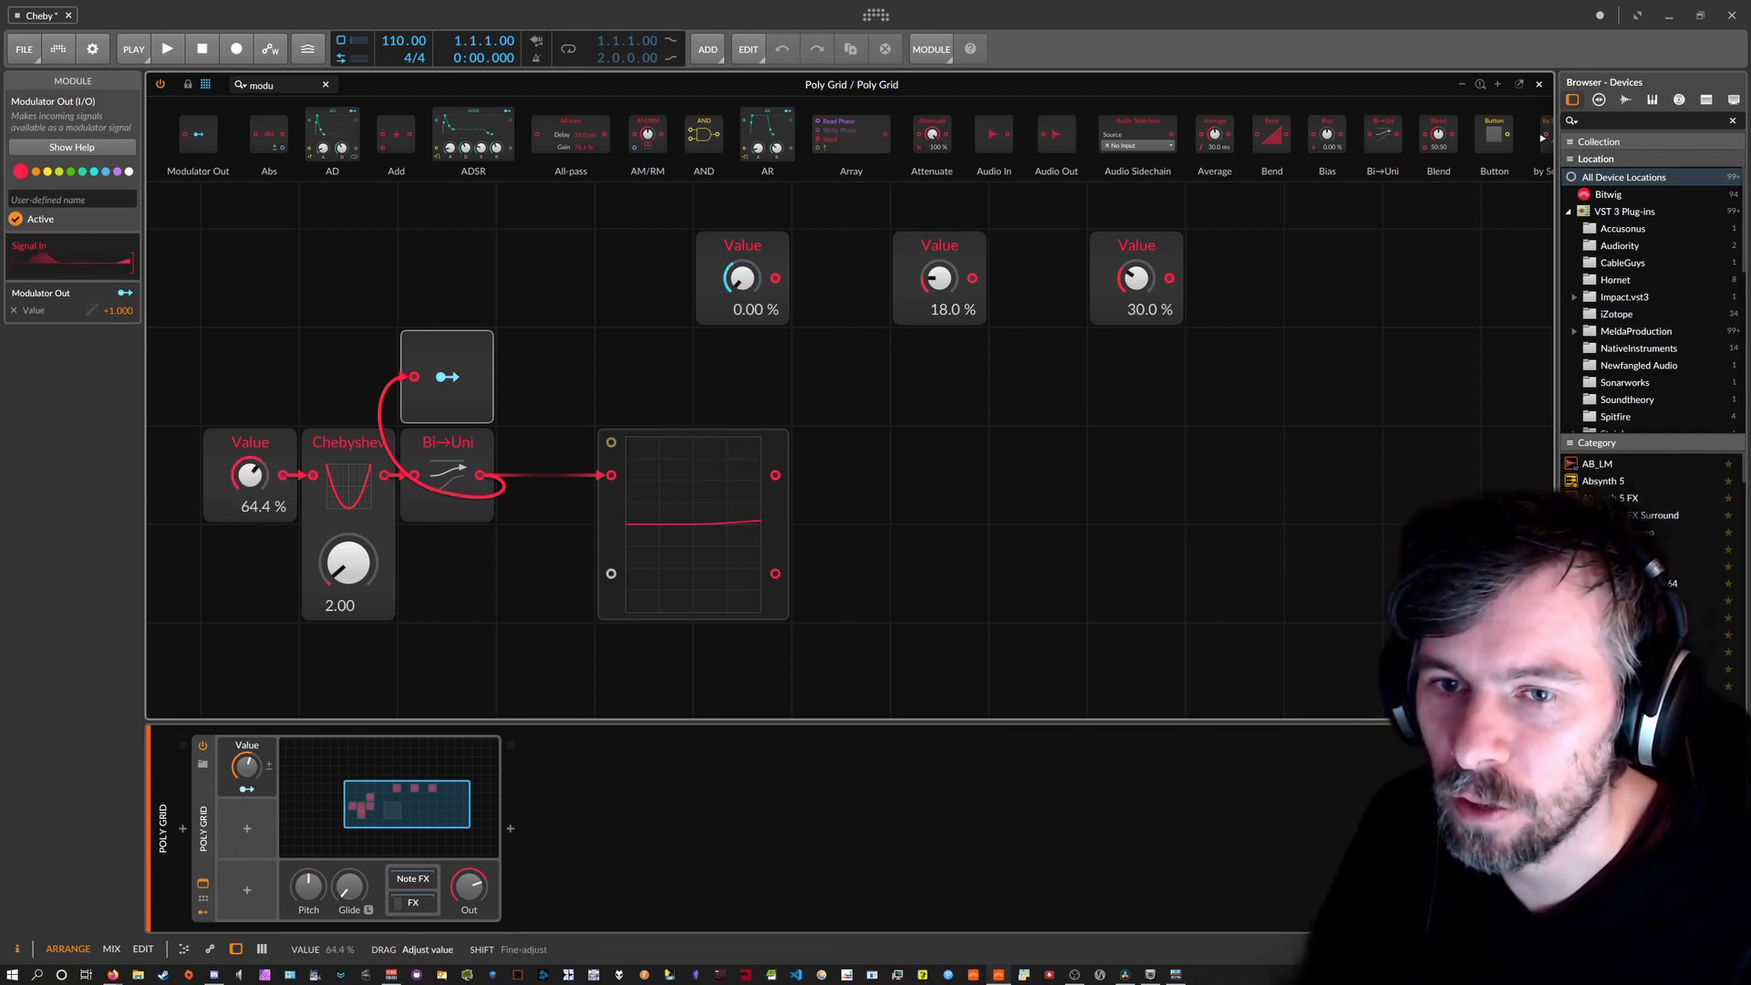
left_click_drag(249, 493, 249, 401)
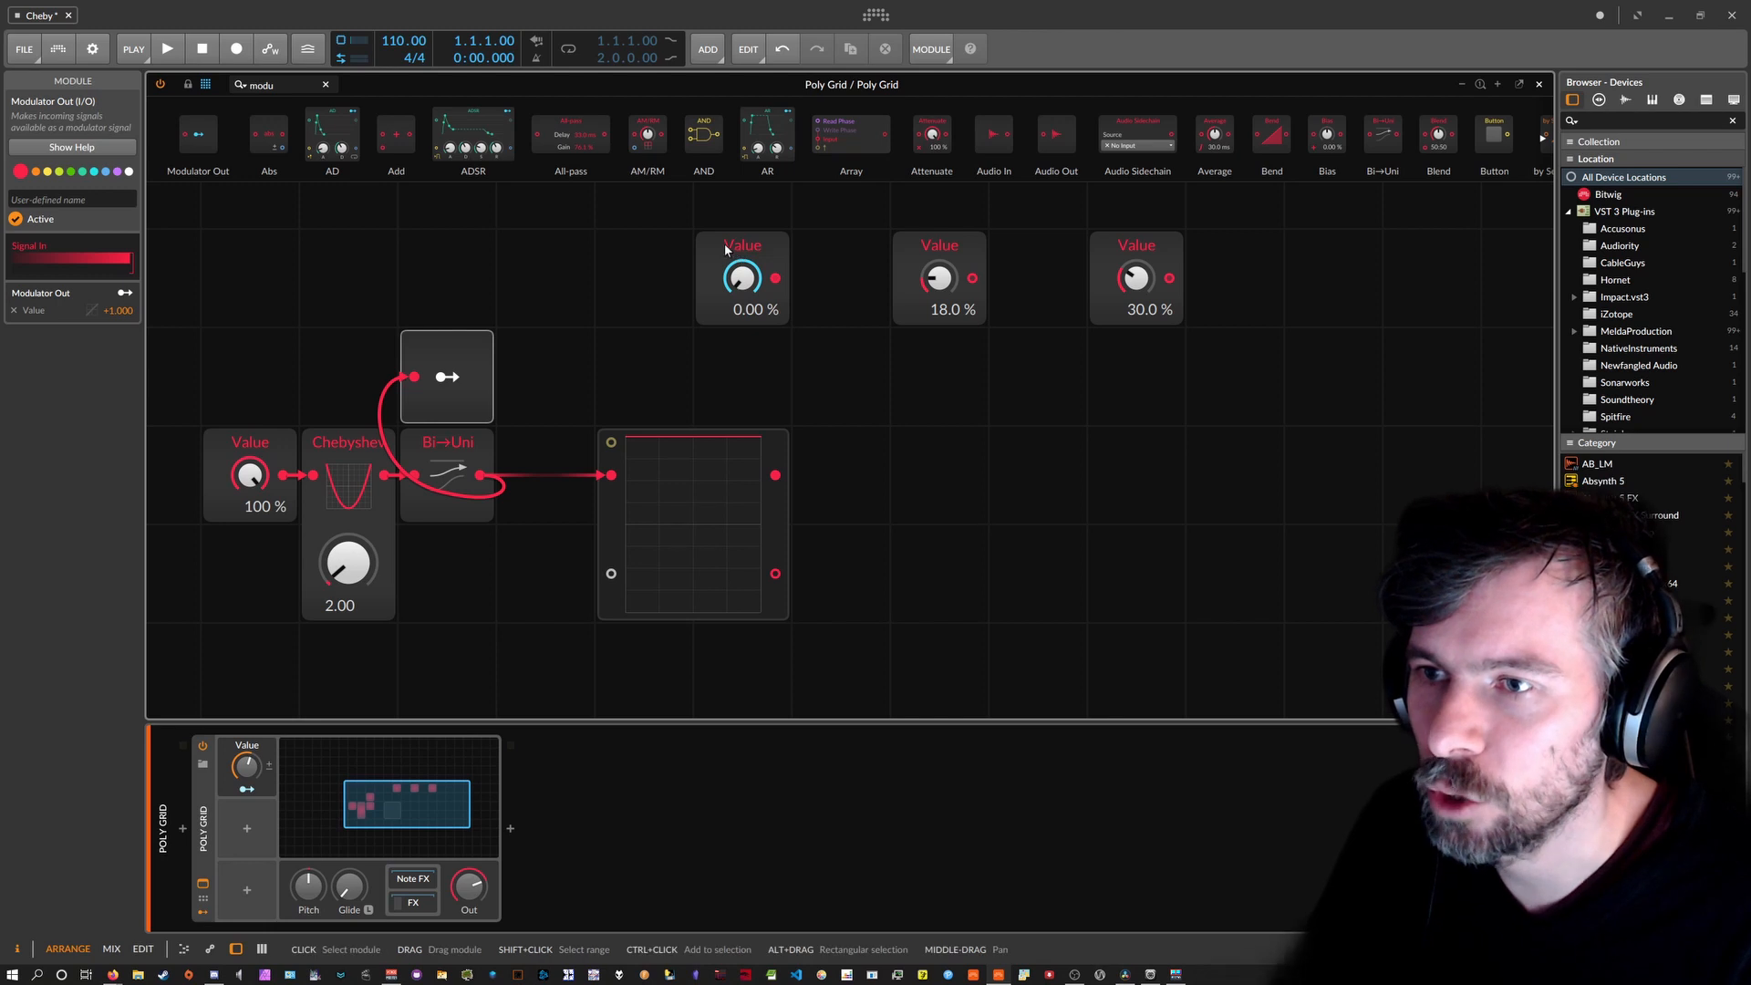
Undo the last two knob changes, then audition the top Value knobs and return them to 0.00 %.
key("ctrl+z")
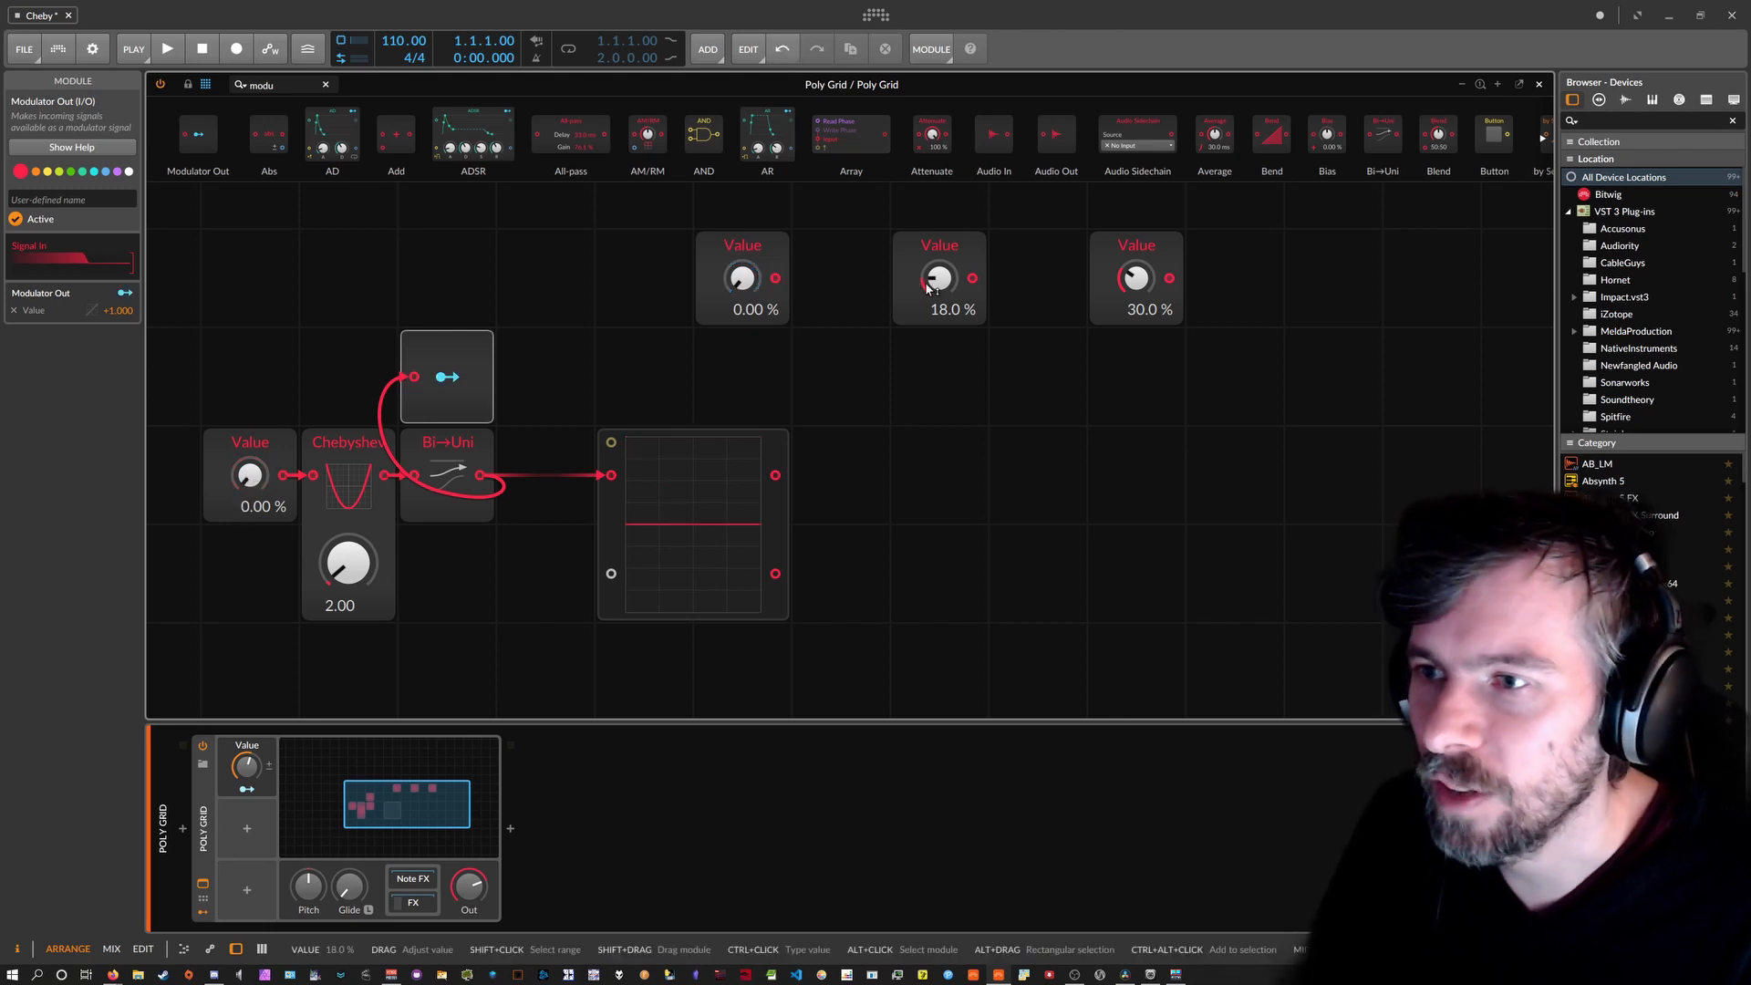
key("ctrl+z")
key("ctrl+z")
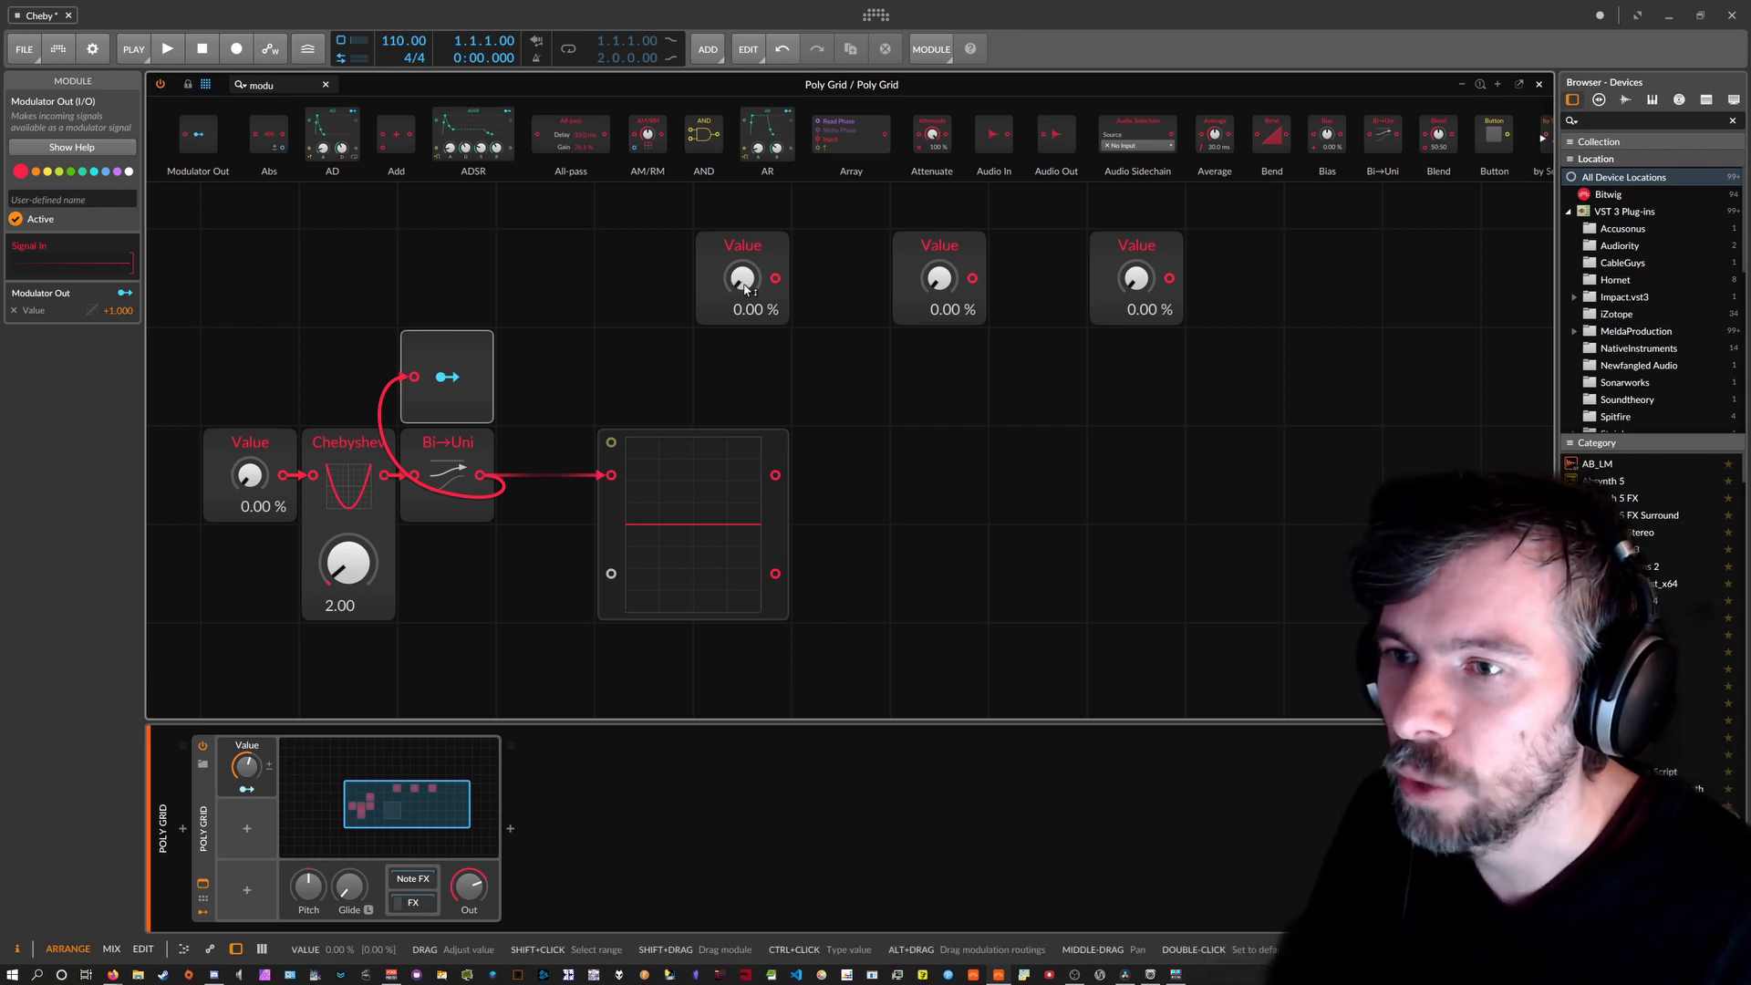
left_click_drag(937, 280, 937, 274)
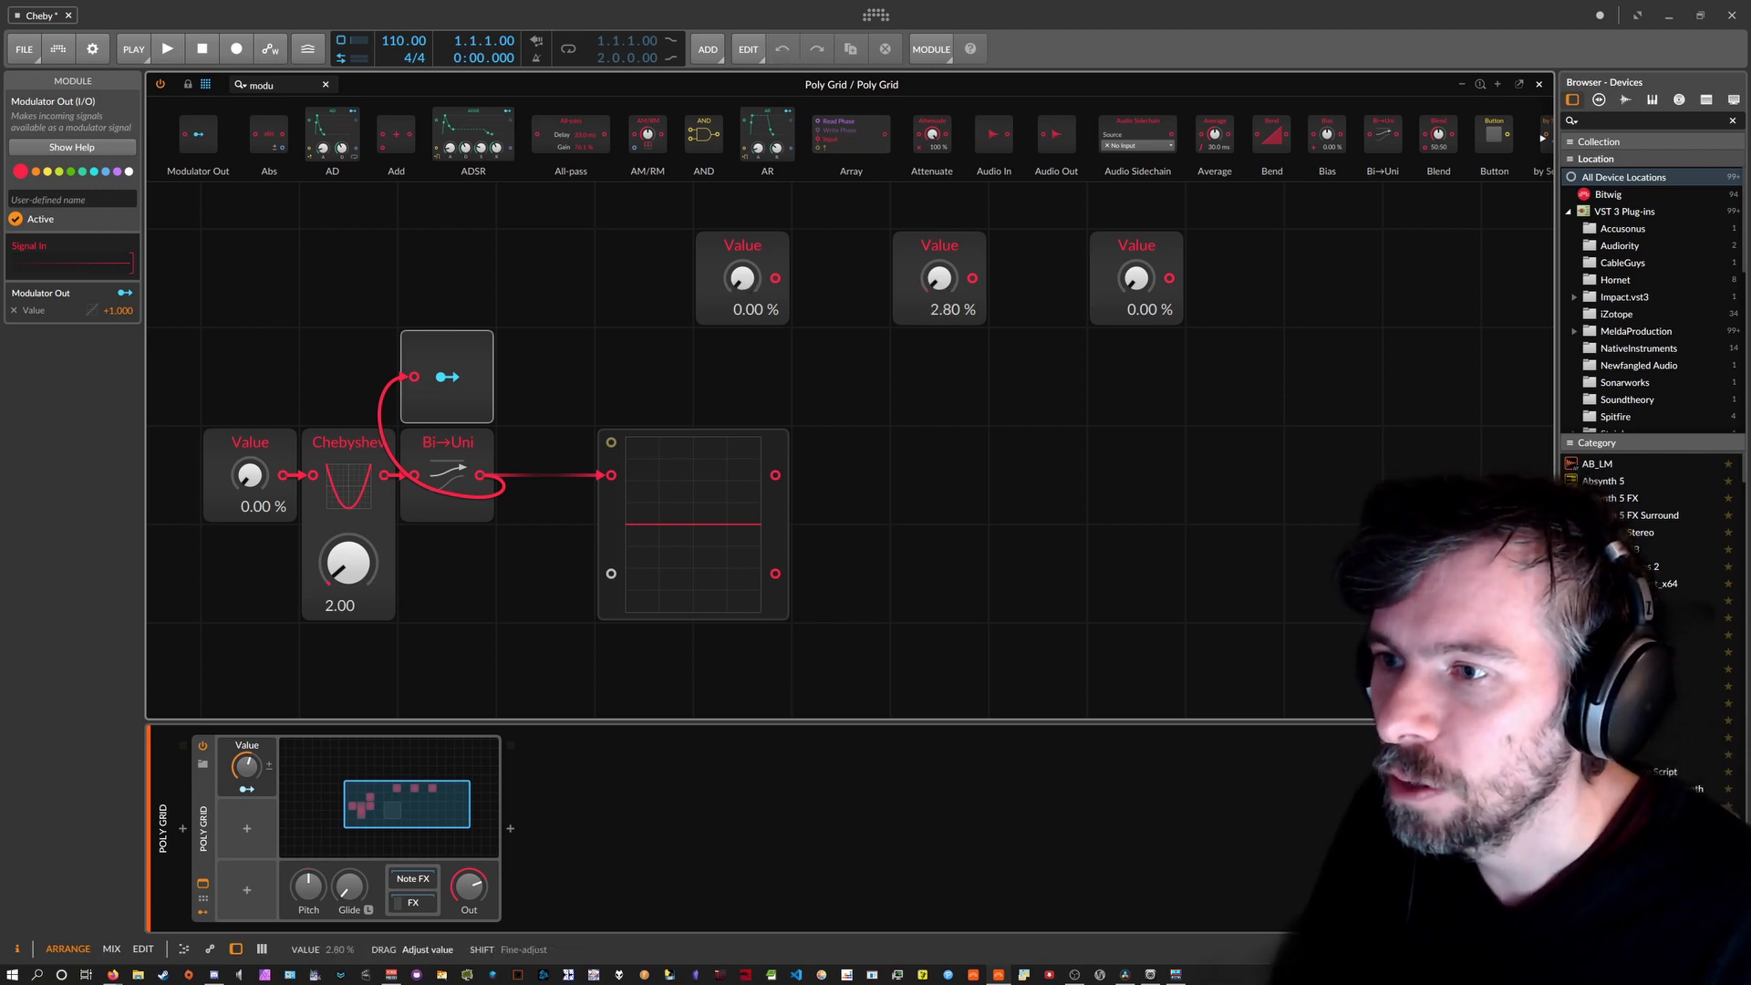
left_click_drag(743, 278, 744, 509)
left_click_drag(957, 284, 957, 277)
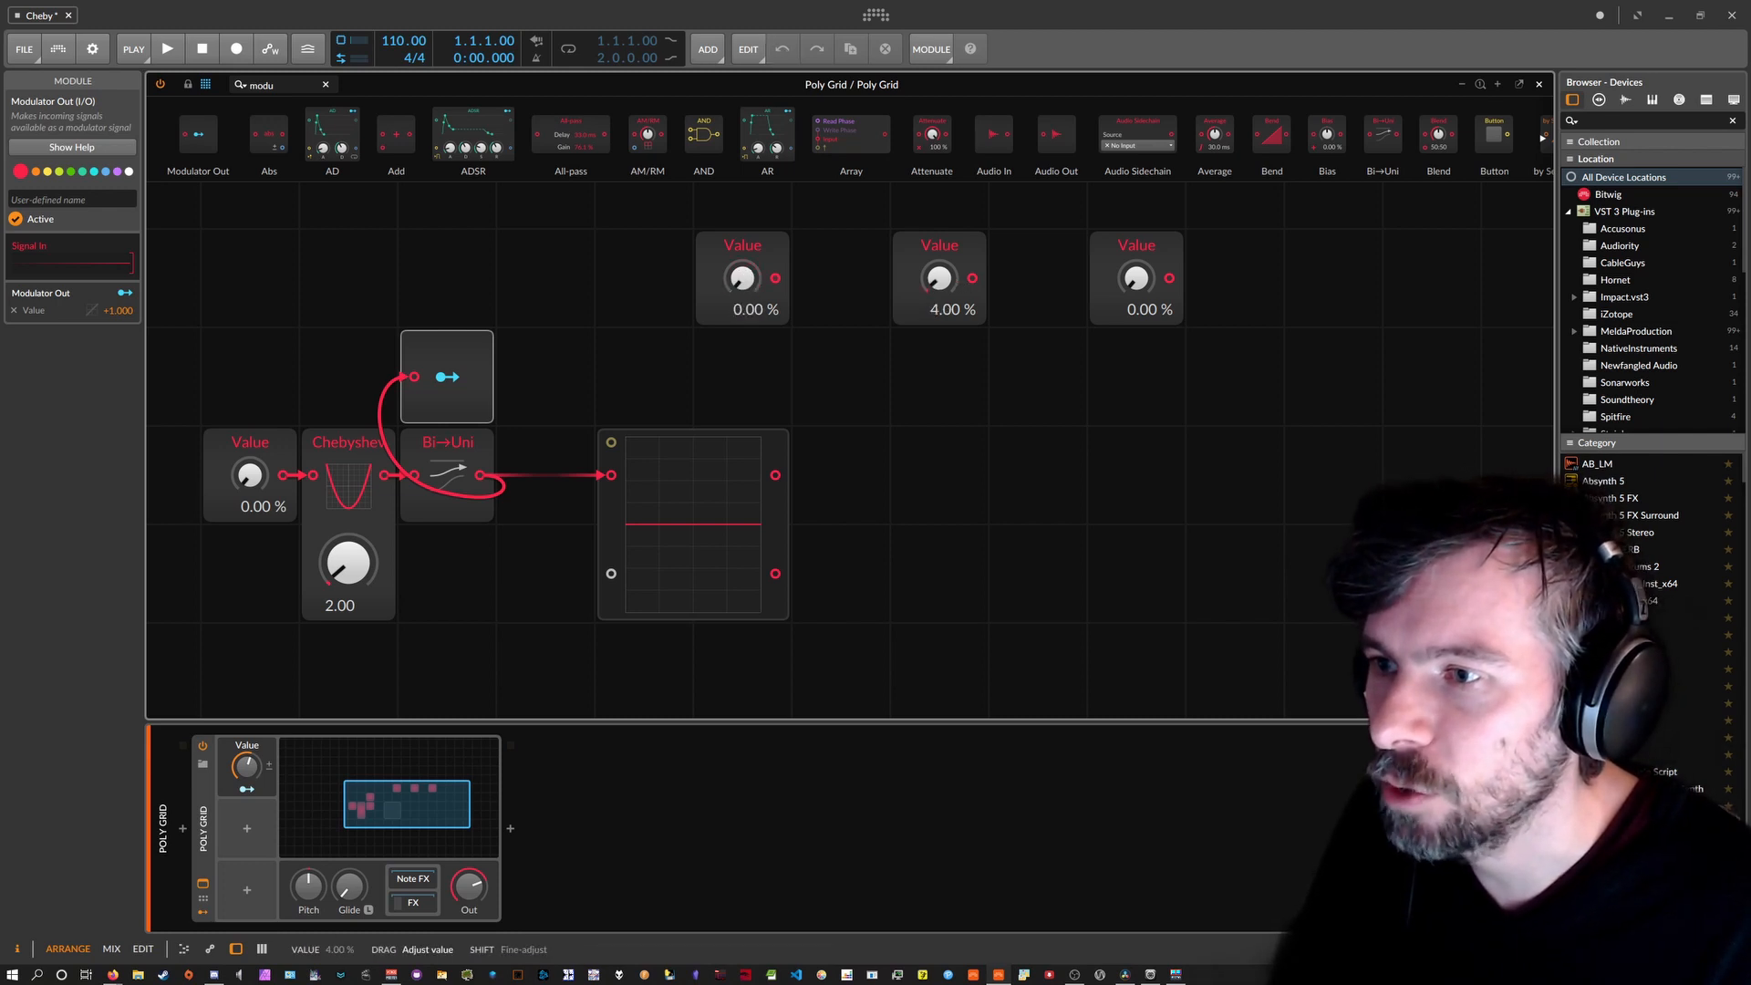
left_click_drag(744, 281, 744, 284)
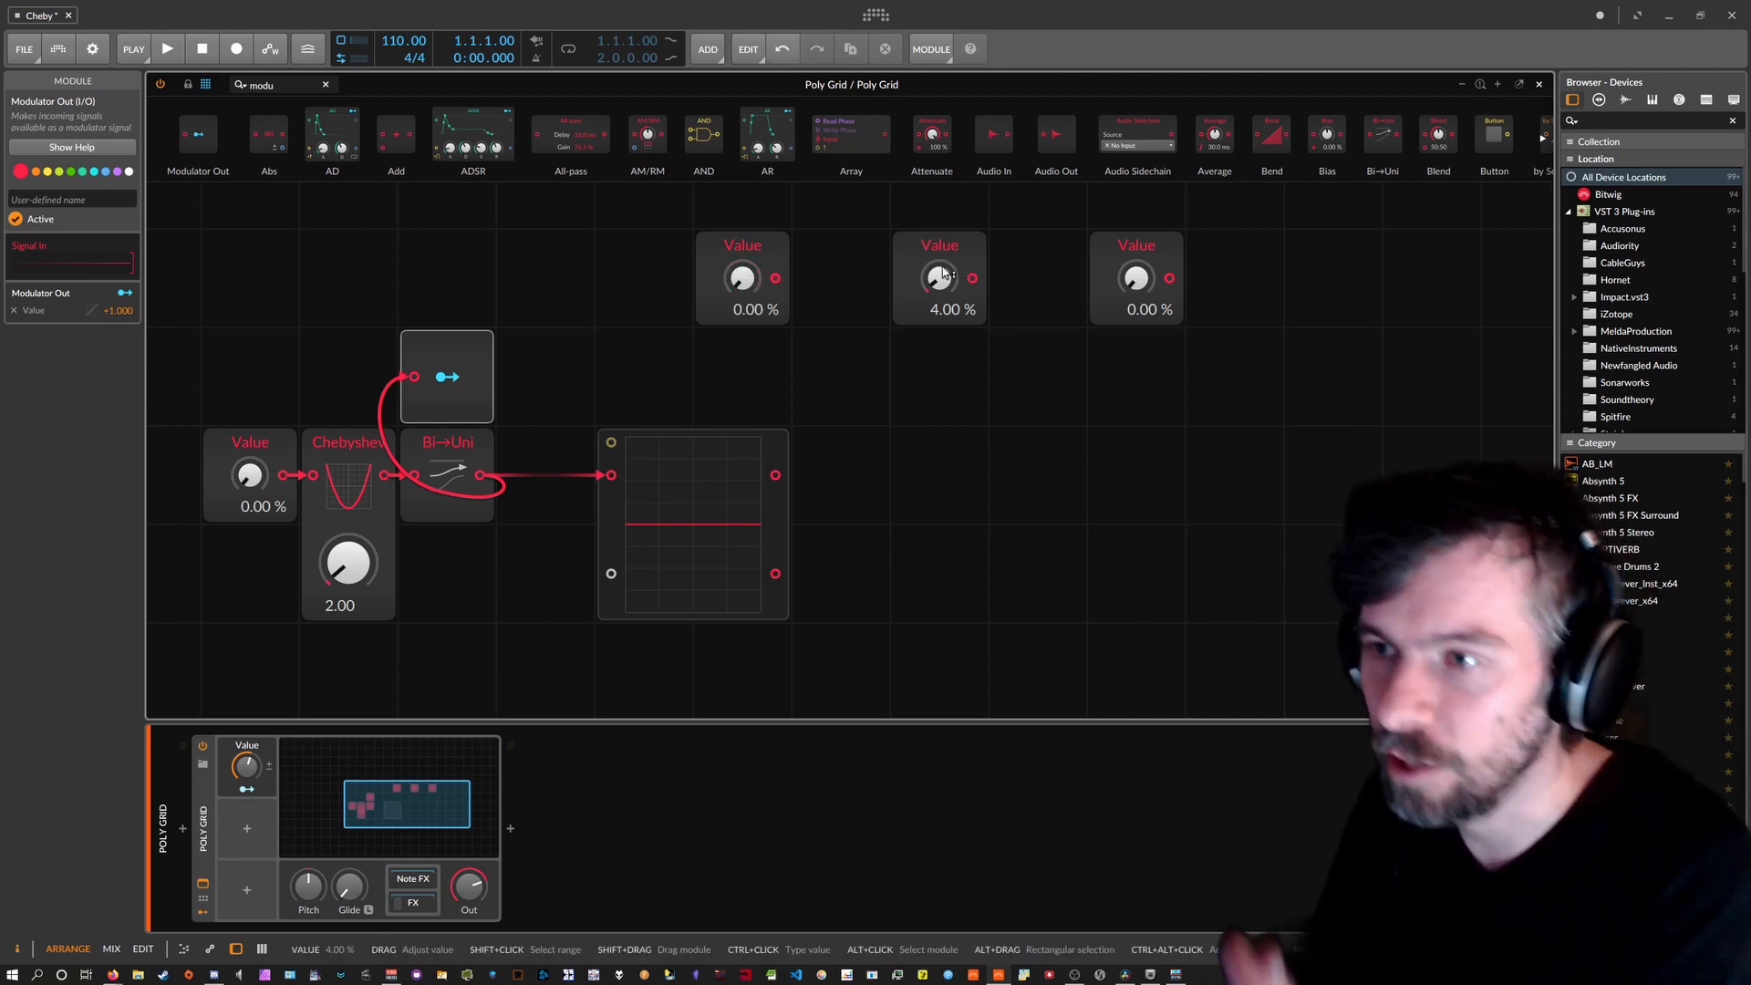
left_click_drag(945, 273, 945, 294)
left_click_drag(1144, 273, 1143, 286)
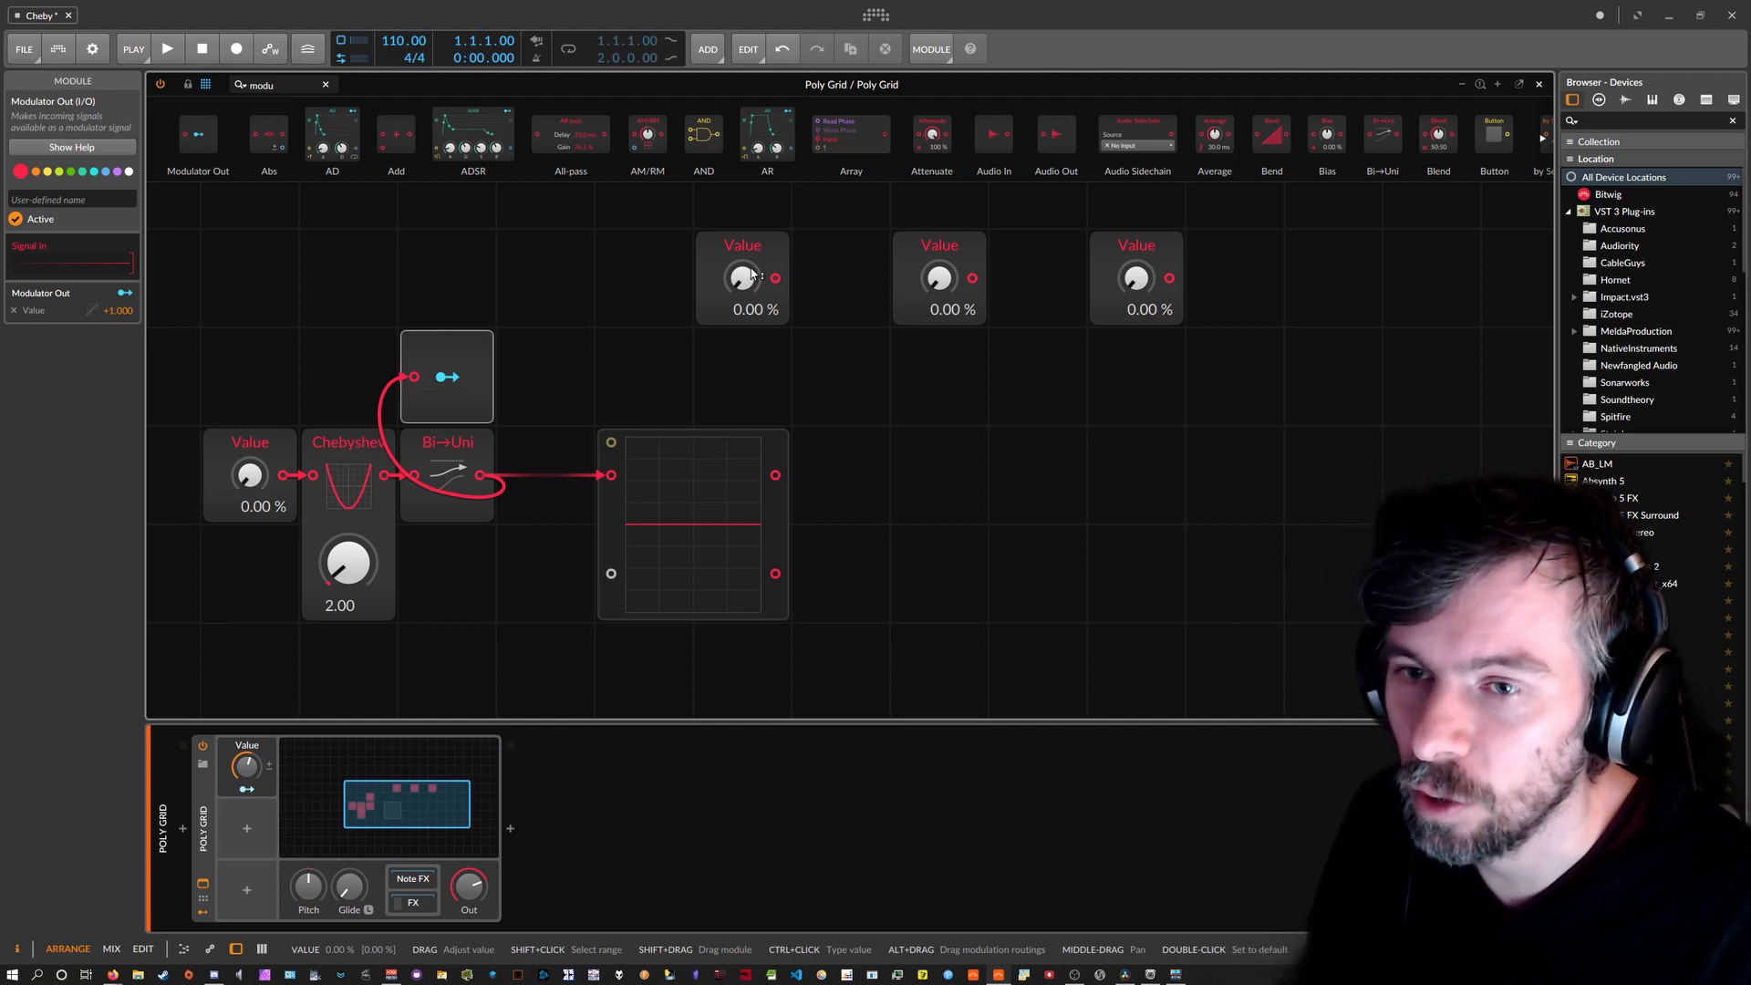
Select the top-left, top-middle and top-right Value modules in turn.
left_click(712, 260)
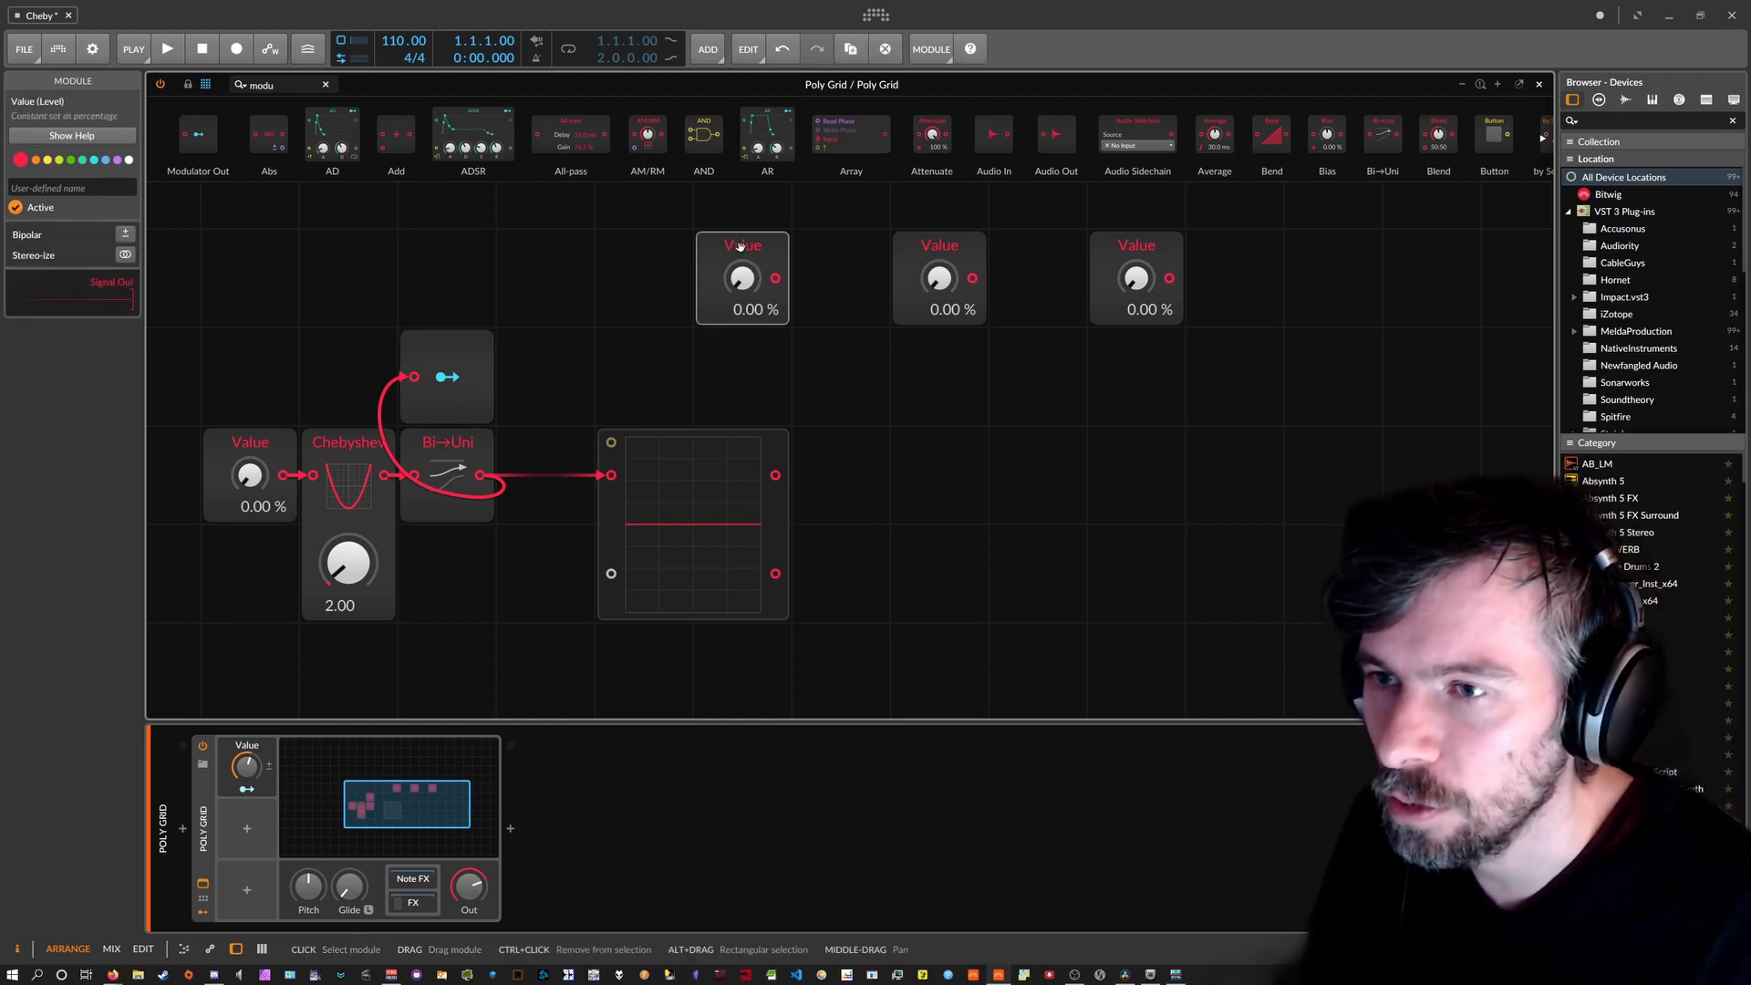
left_click(959, 243)
left_click(1096, 264)
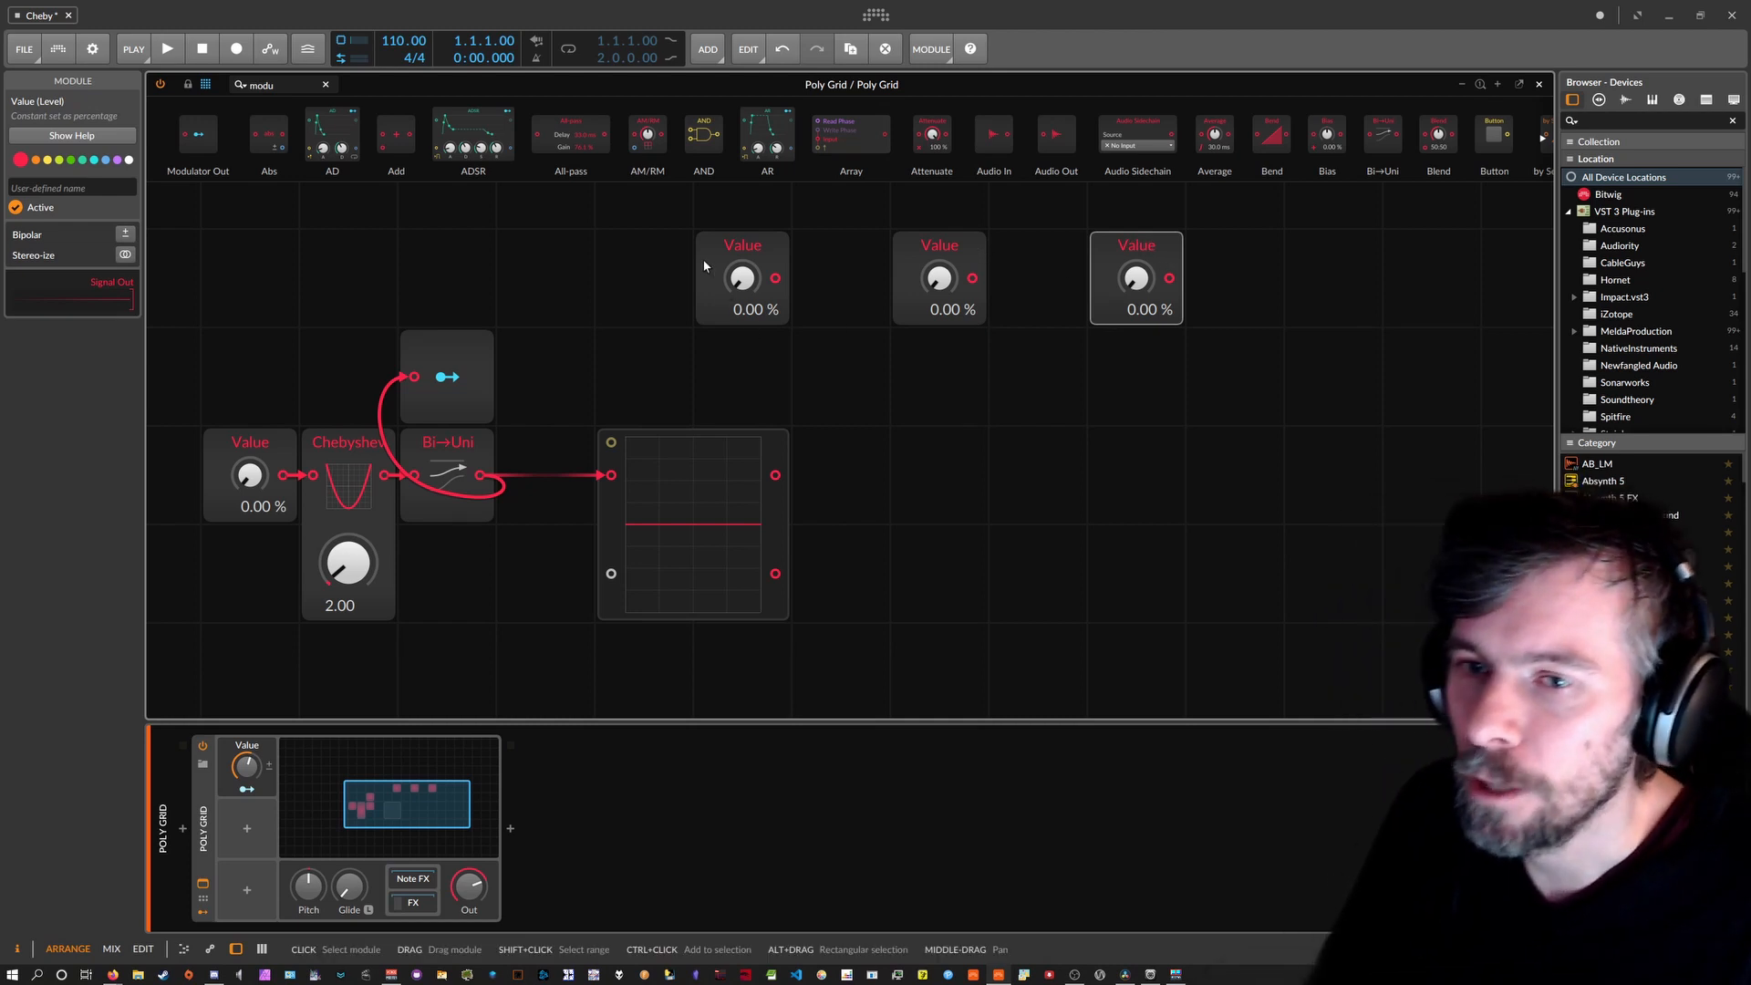
Move the scope module further right and preview it with the input Value.
left_click_drag(675, 456, 972, 496)
left_click(463, 453)
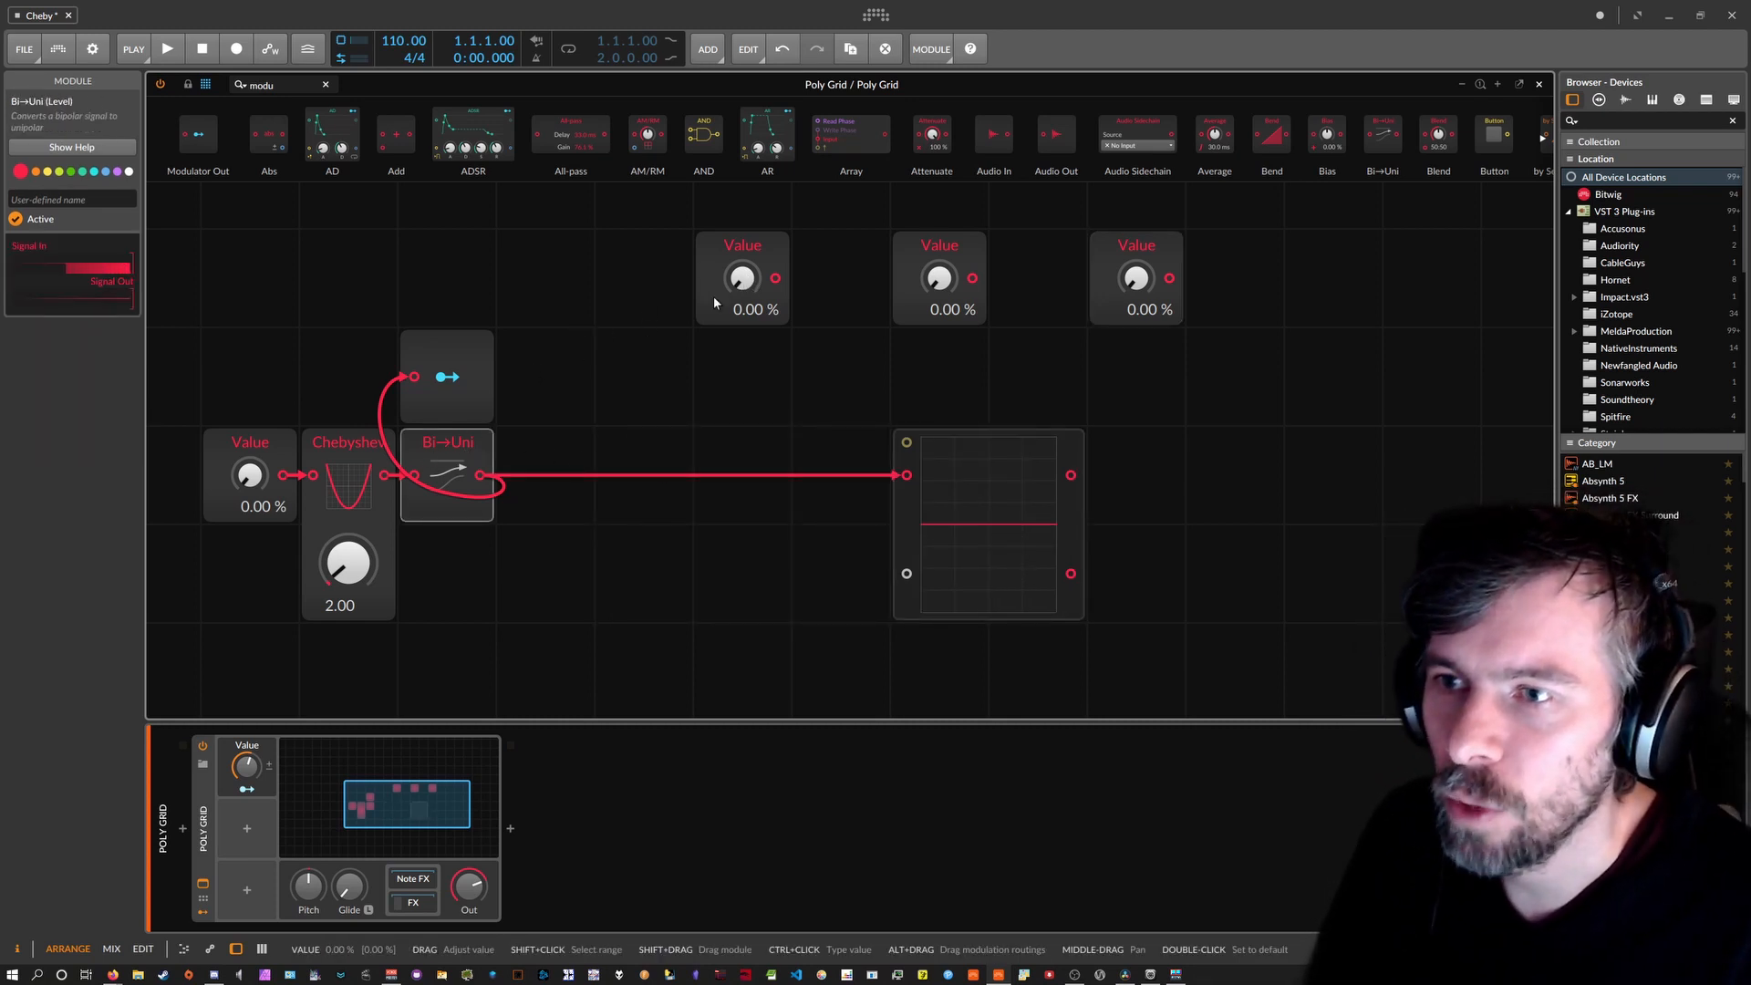
left_click_drag(248, 475, 249, 557)
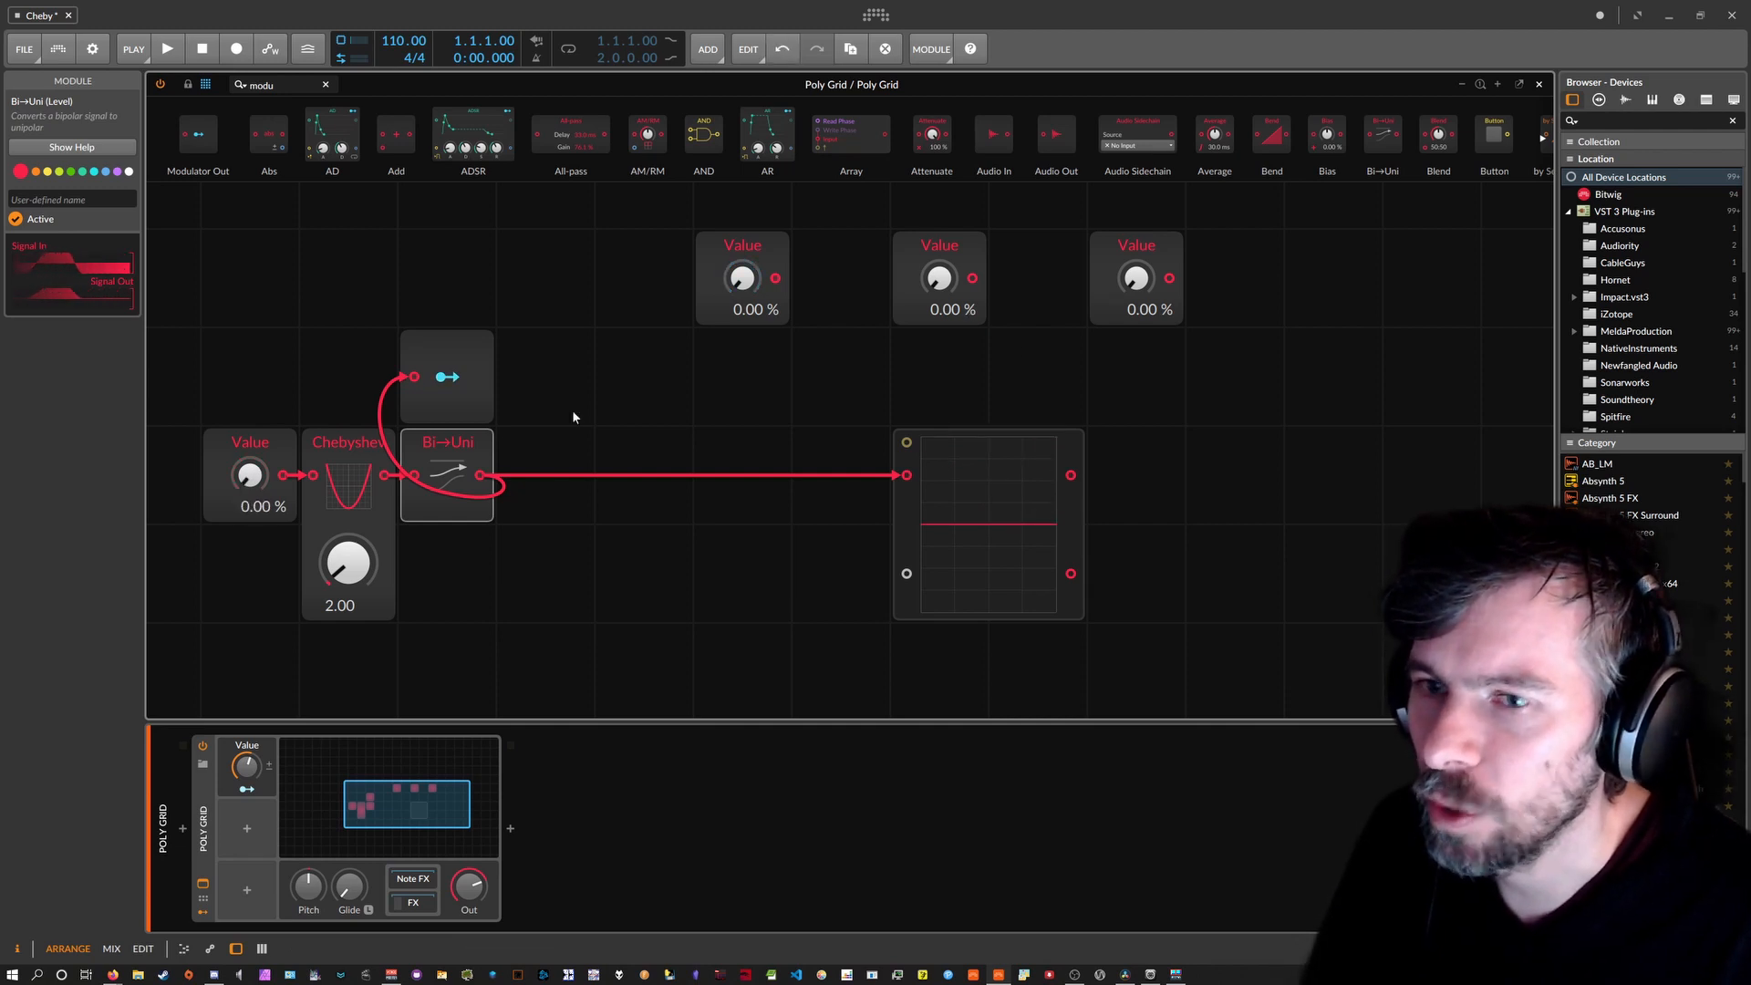
Duplicate the Modulator Out, Chebyshev and Bi→Uni stage to the right, its Chebyshev at 6.
left_click_drag(500, 571, 348, 336)
left_click_drag(352, 431, 532, 454)
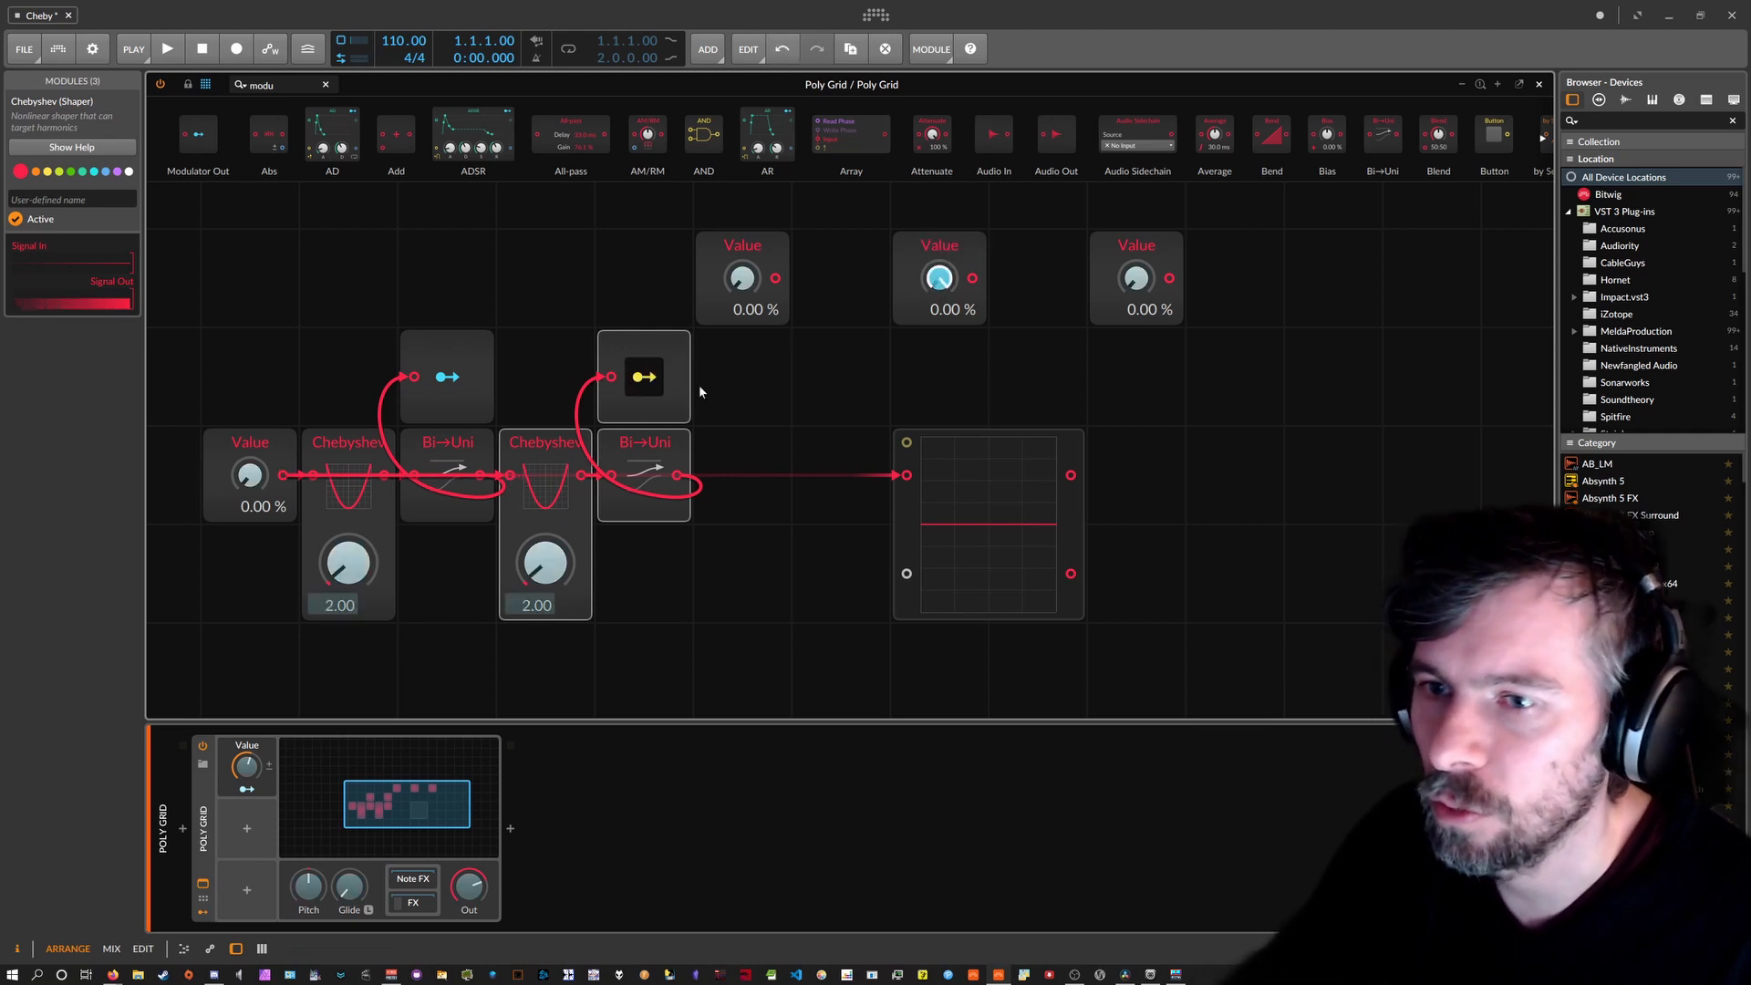
left_click(550, 564, "ctrl")
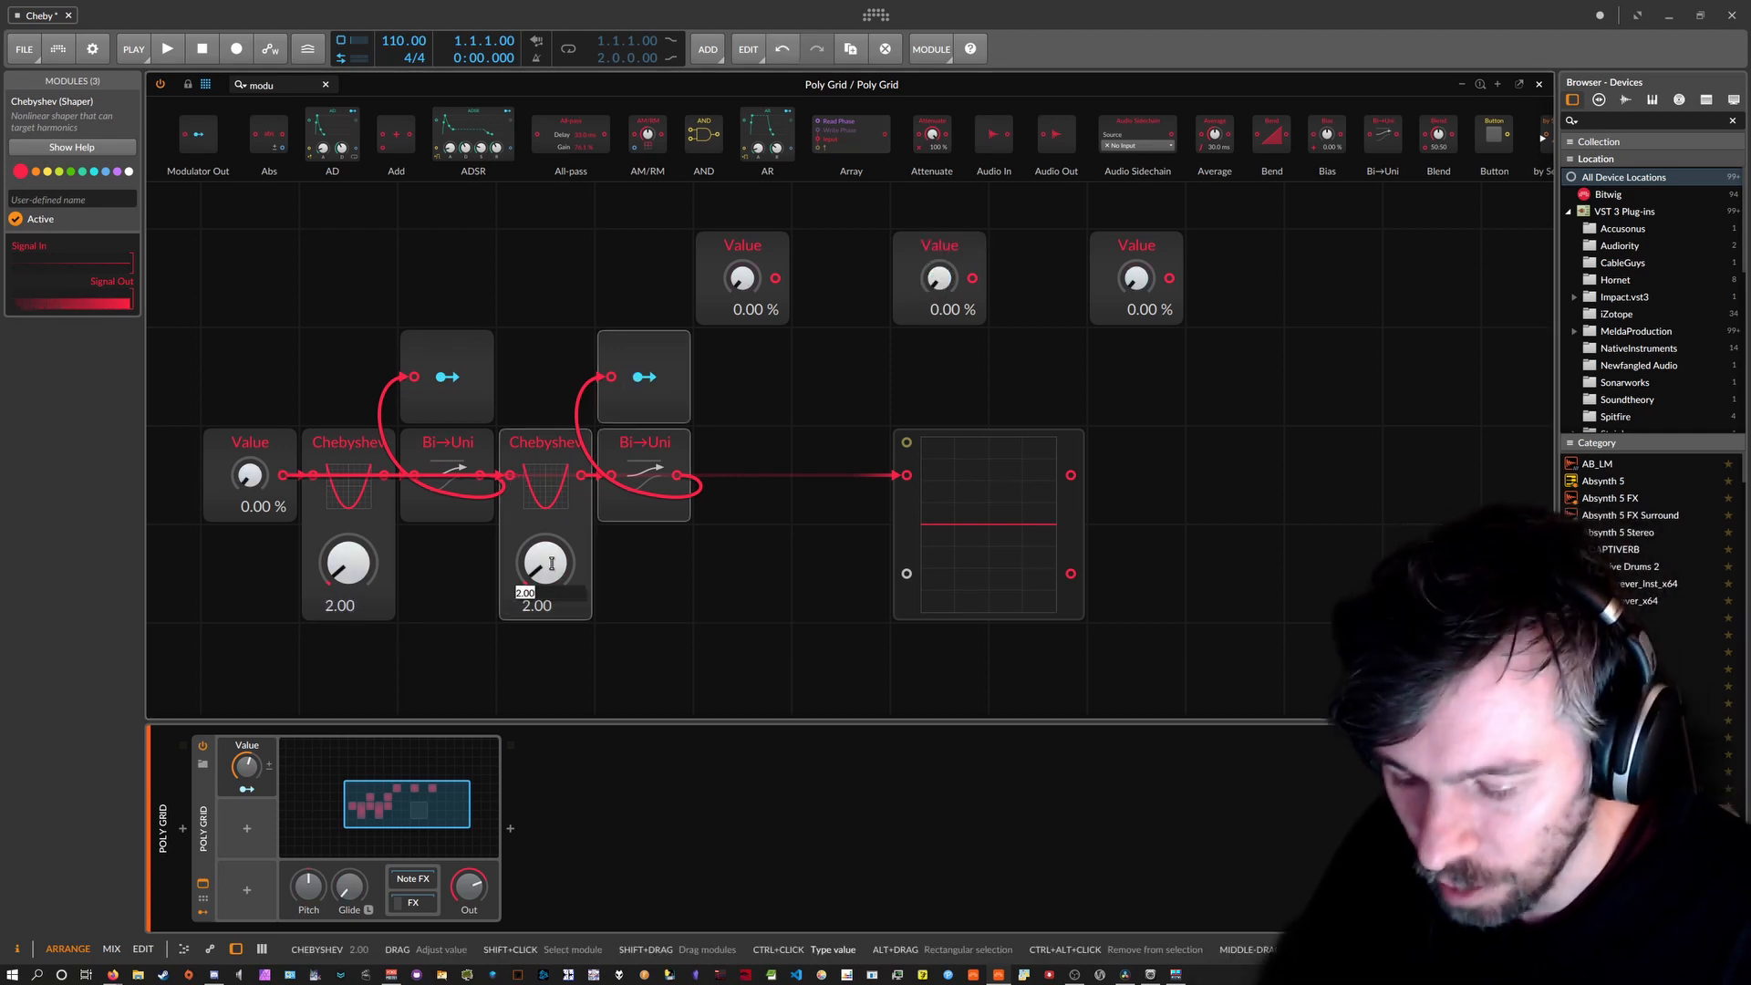
type("6")
key("Return")
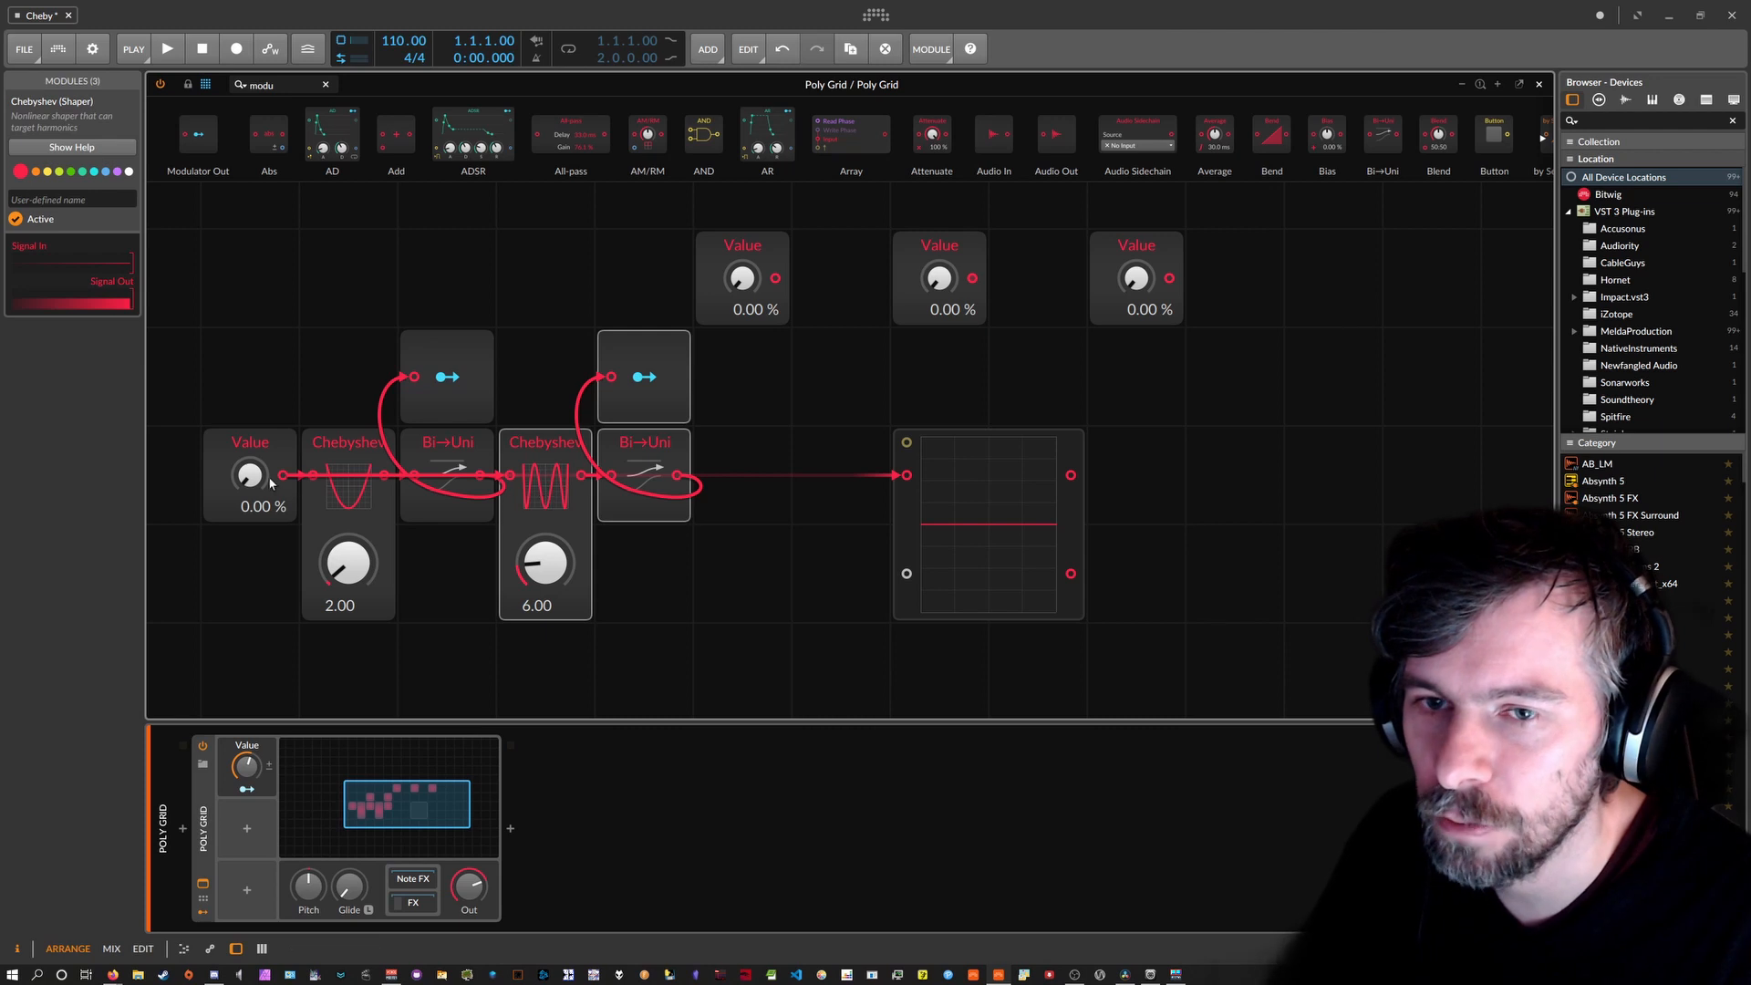
Test the chain with the input Value knob, then return it to 0.00 %.
mouse_move(249, 475)
left_mouse_down()
mouse_move(249, 435)
mouse_move(249, 504)
mouse_move(249, 442)
left_mouse_up()
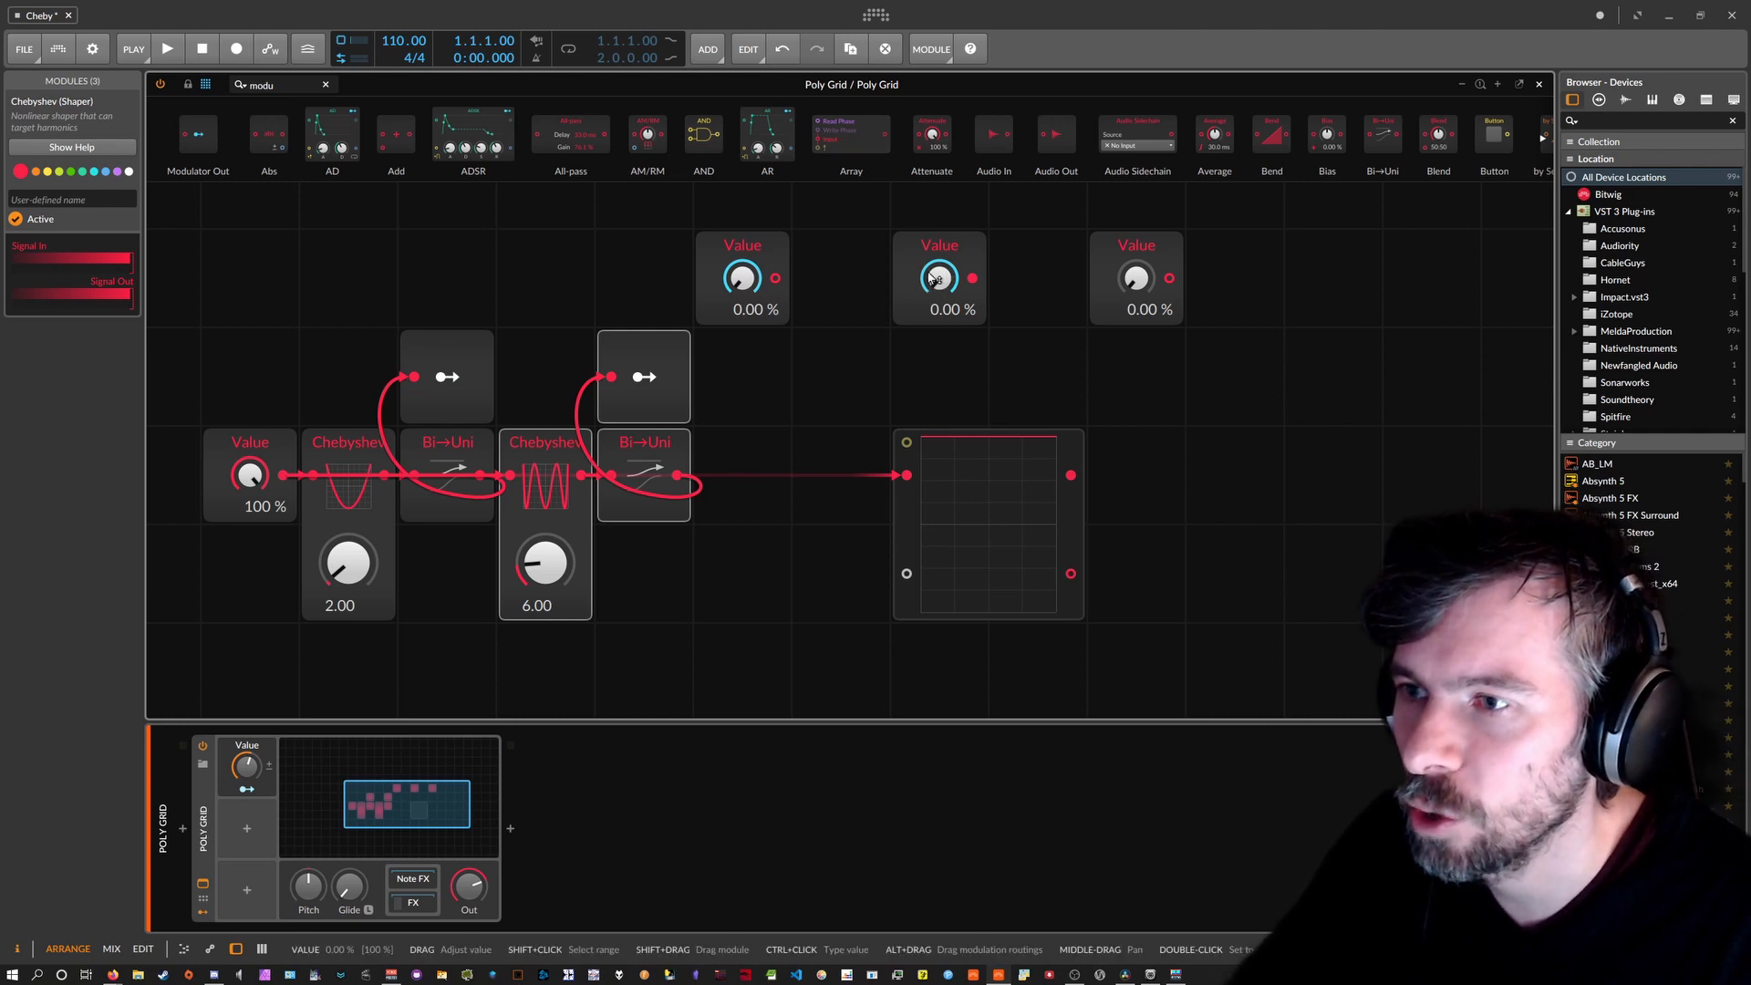
left_click_drag(272, 467, 272, 488)
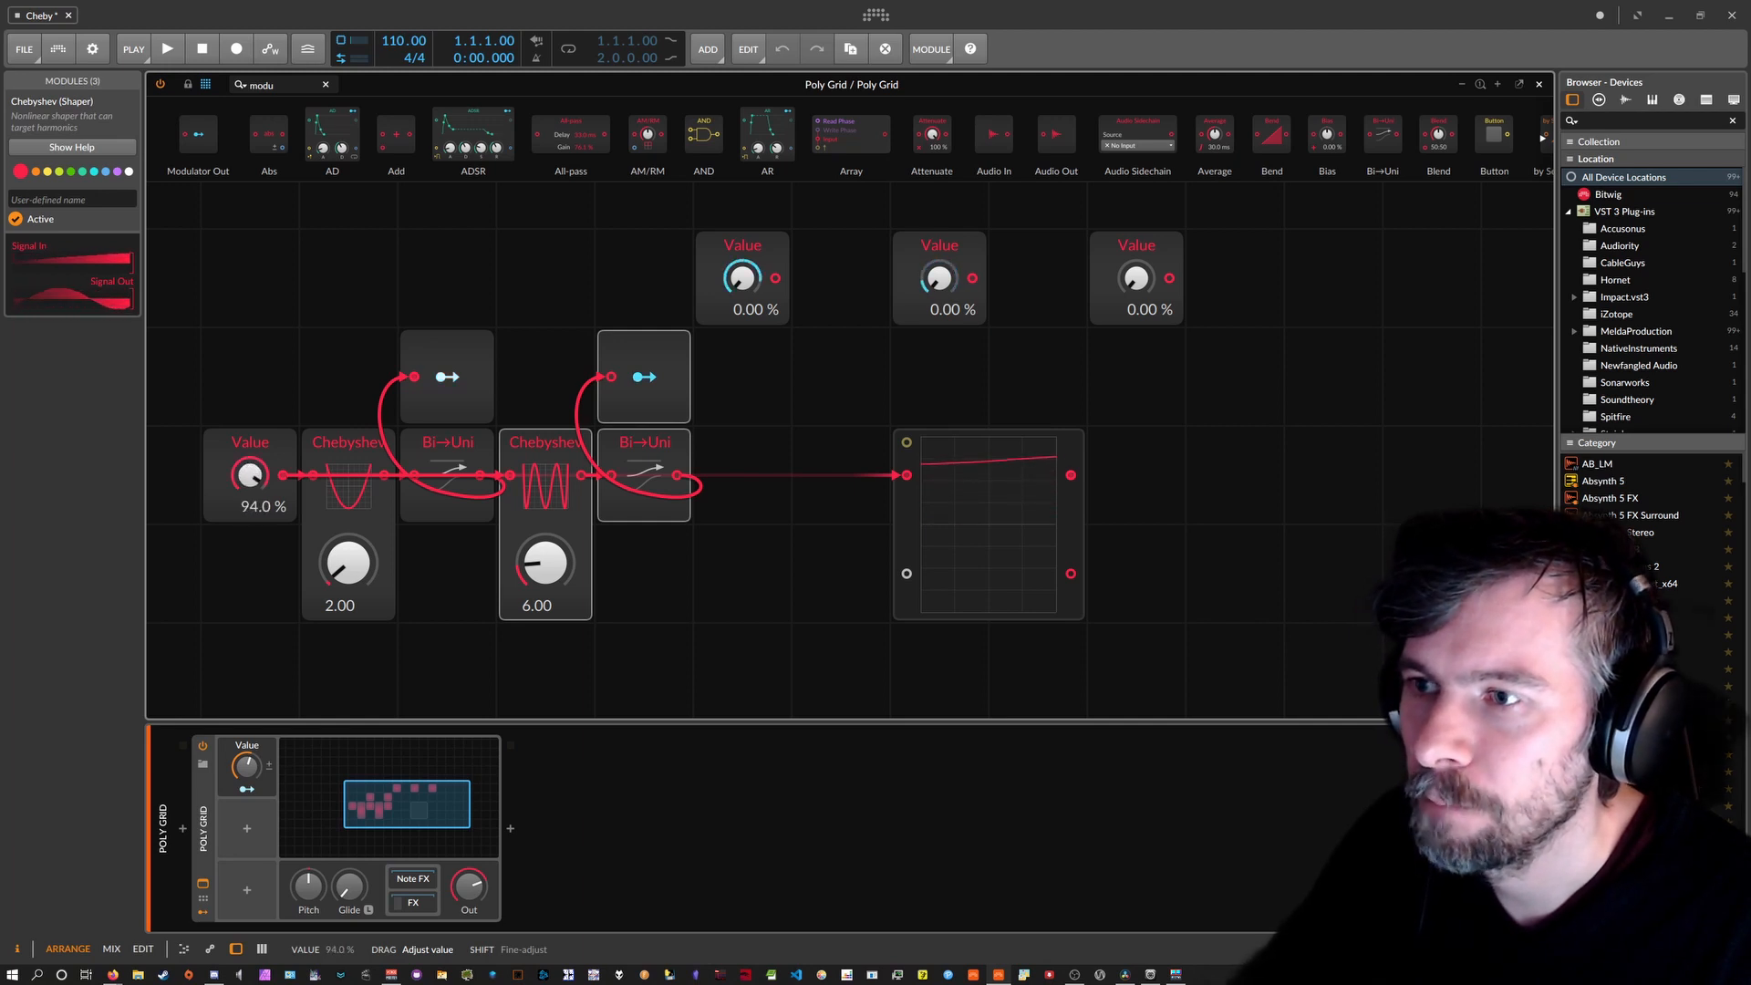
left_click_drag(272, 477, 271, 545)
left_click_drag(249, 475, 249, 510)
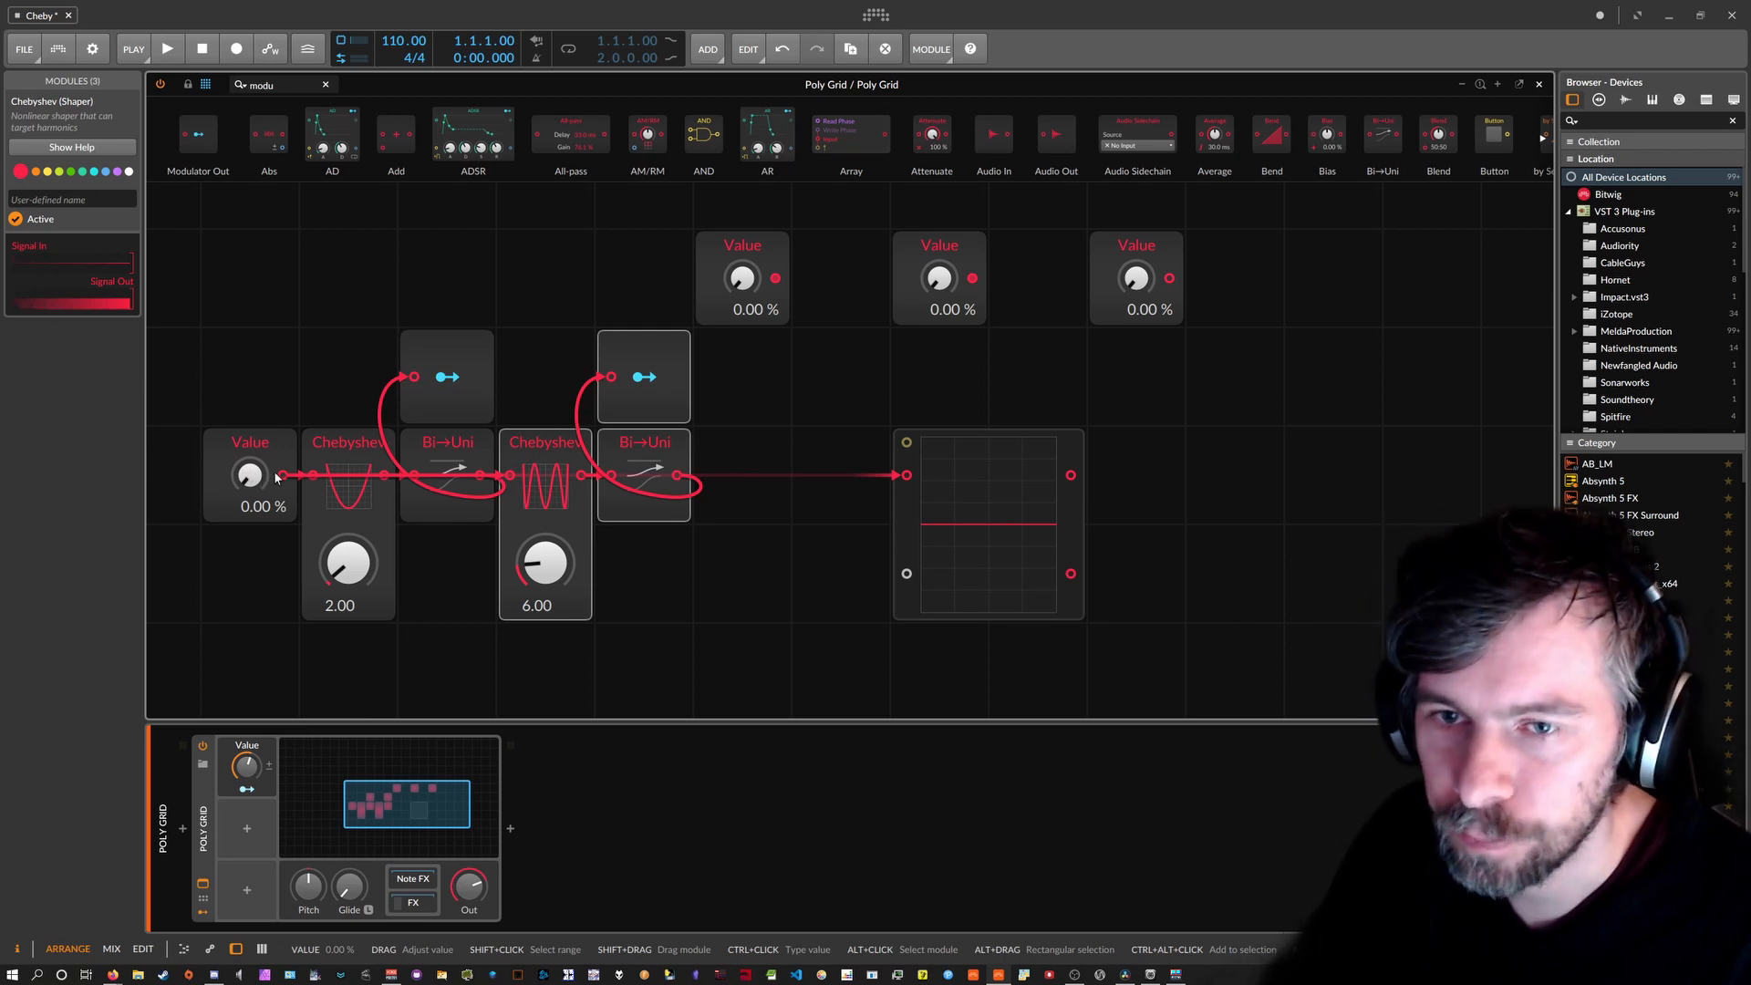
Enter 8, then 9, then 10 as the second Chebyshev's order, ending at 10.00.
left_click(547, 563, "ctrl")
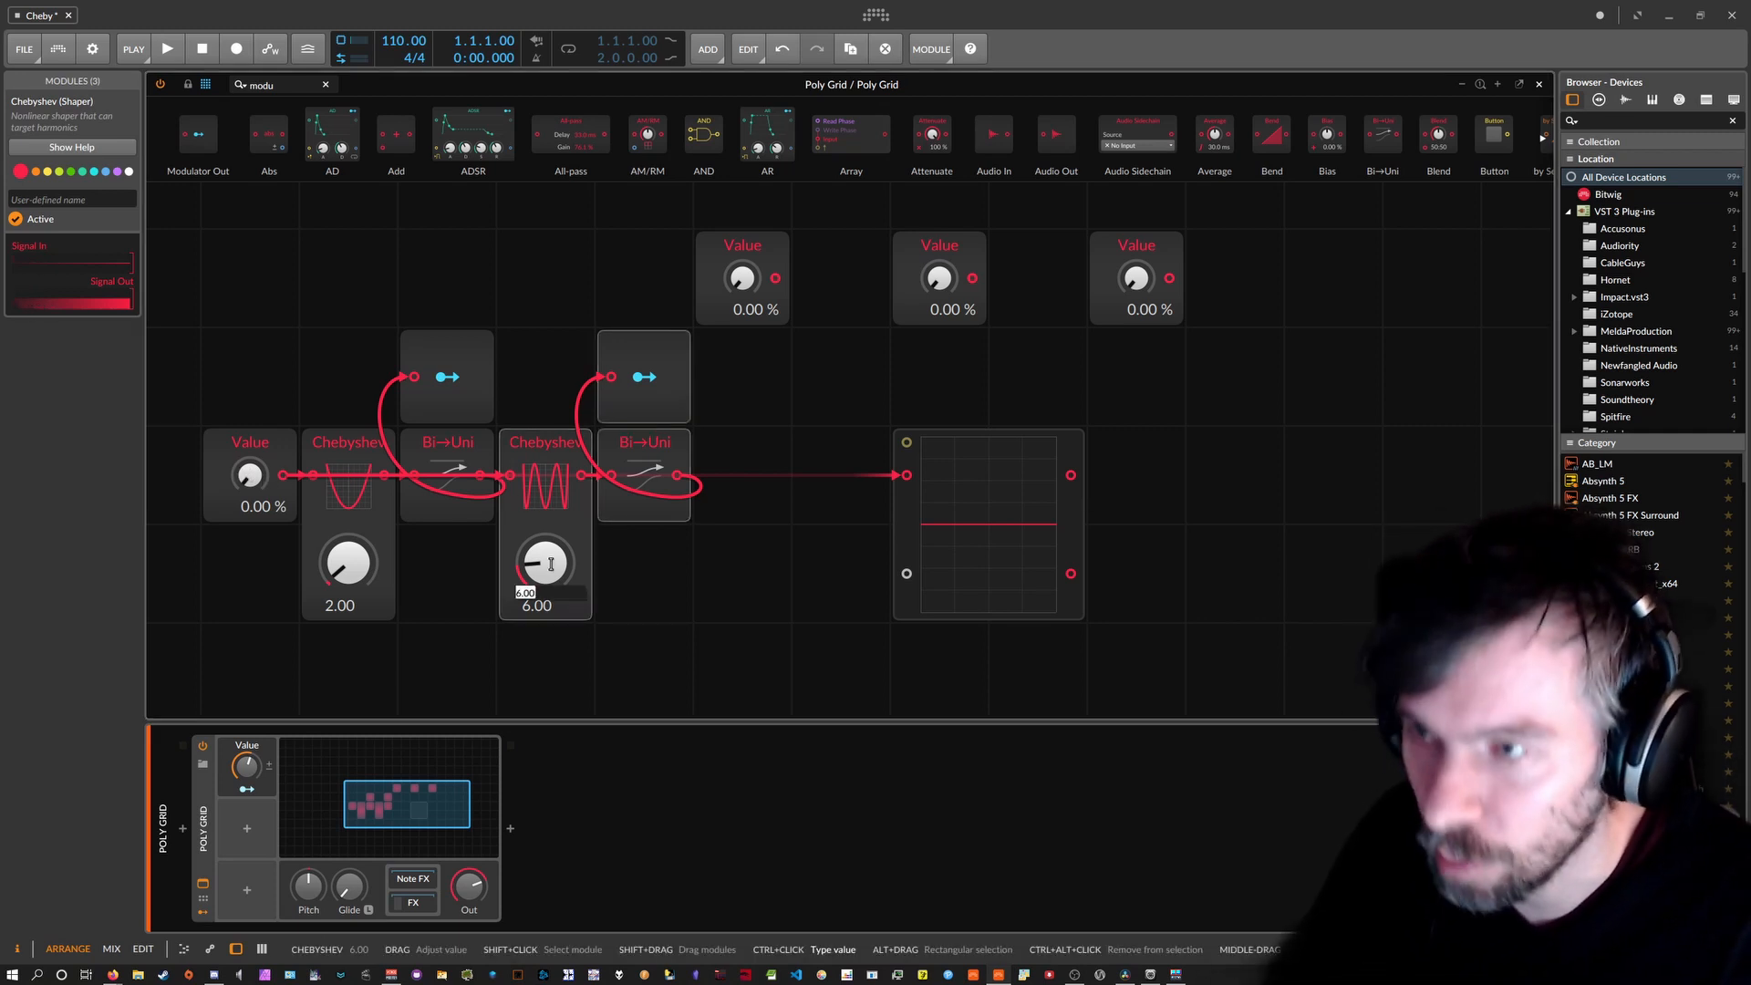
type("8")
key("Return")
left_click(552, 567, "ctrl")
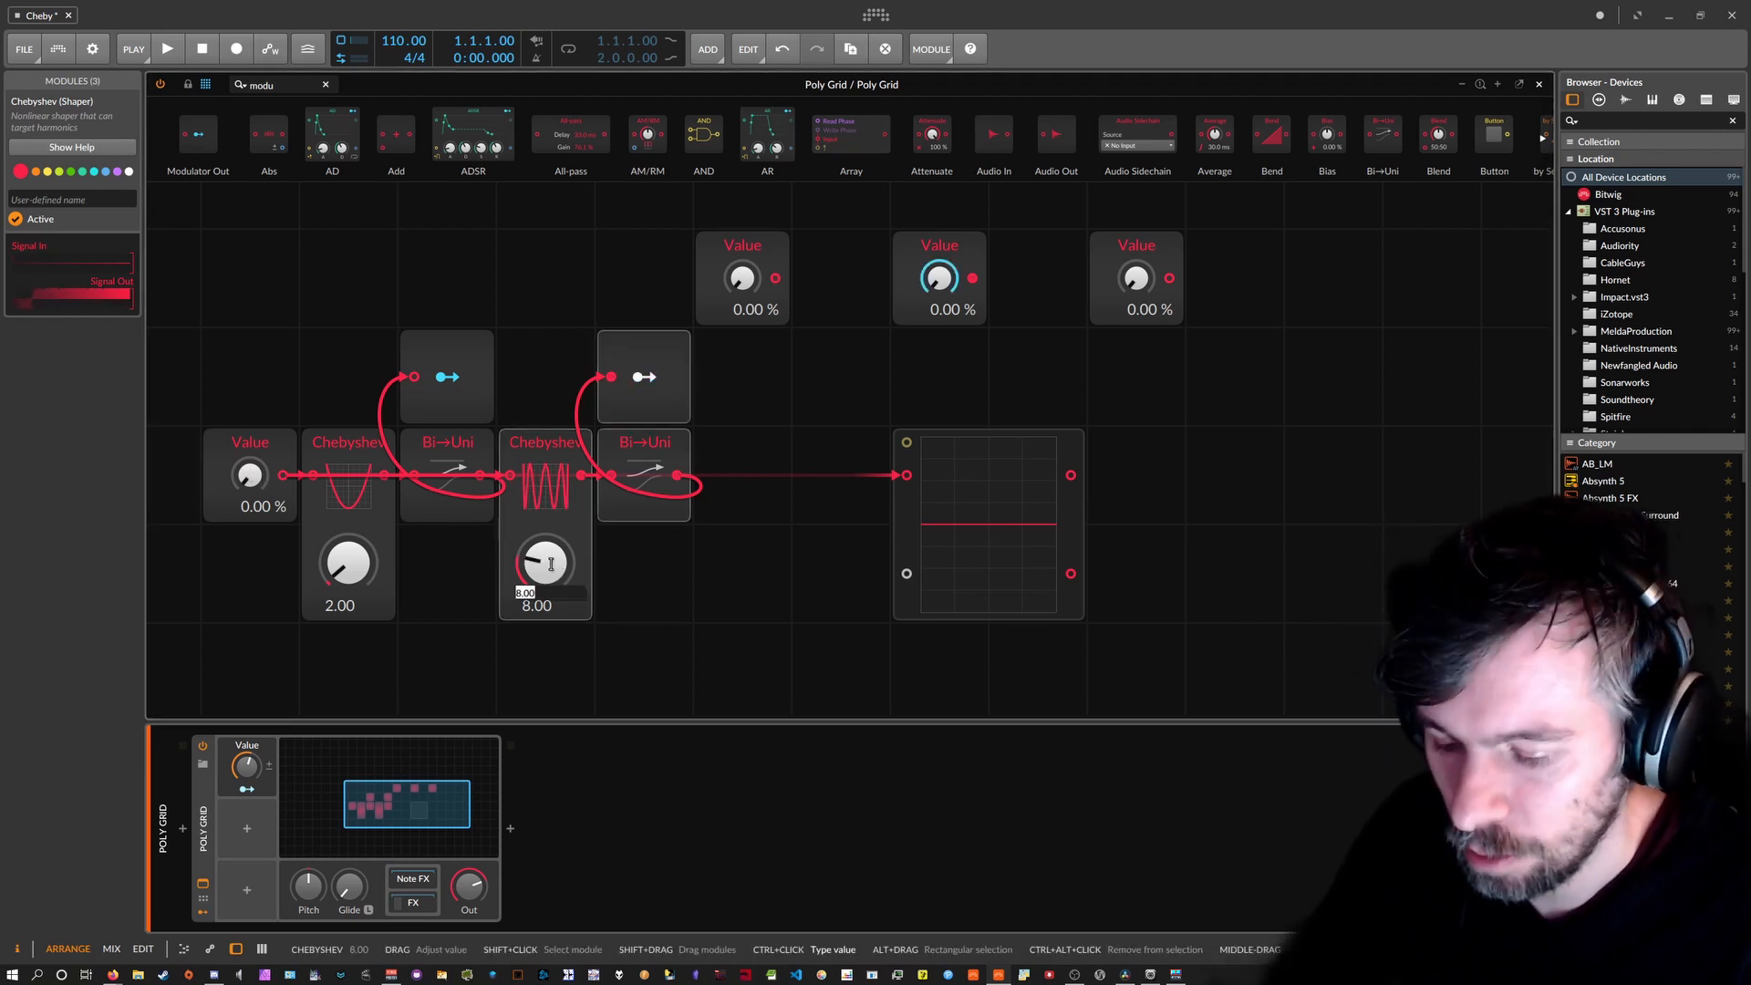
type("9")
key("Return")
left_click(553, 568, "ctrl")
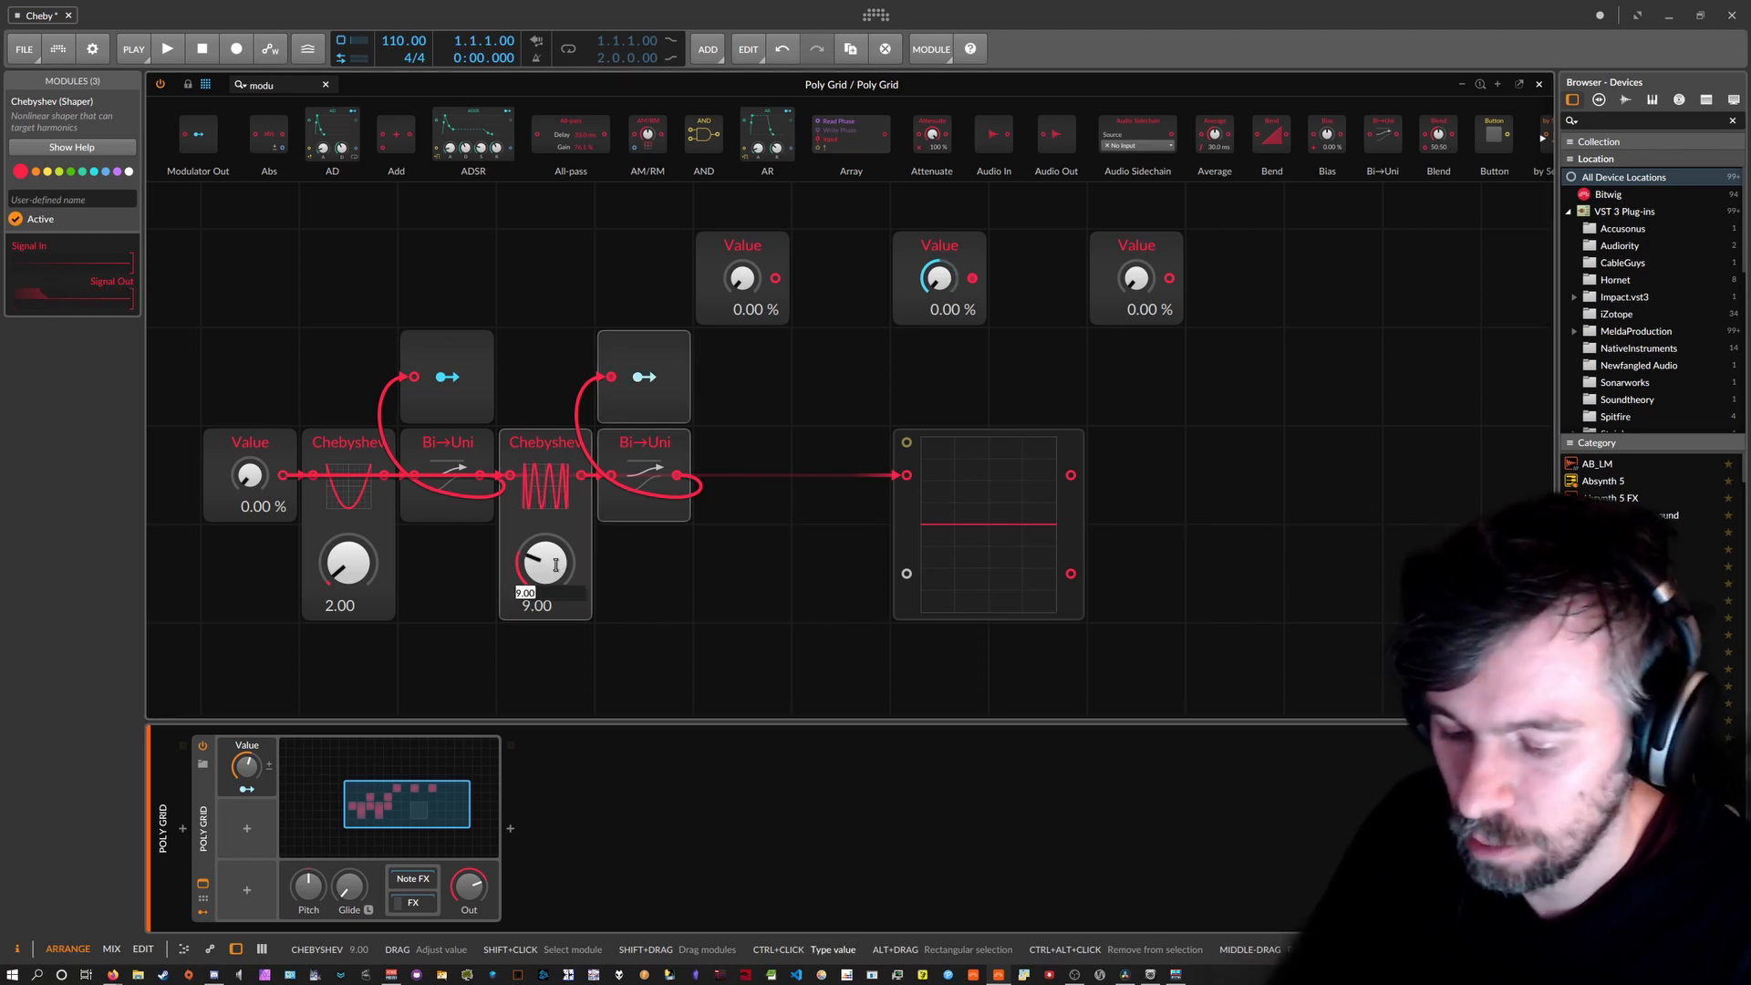
type("10")
key("Return")
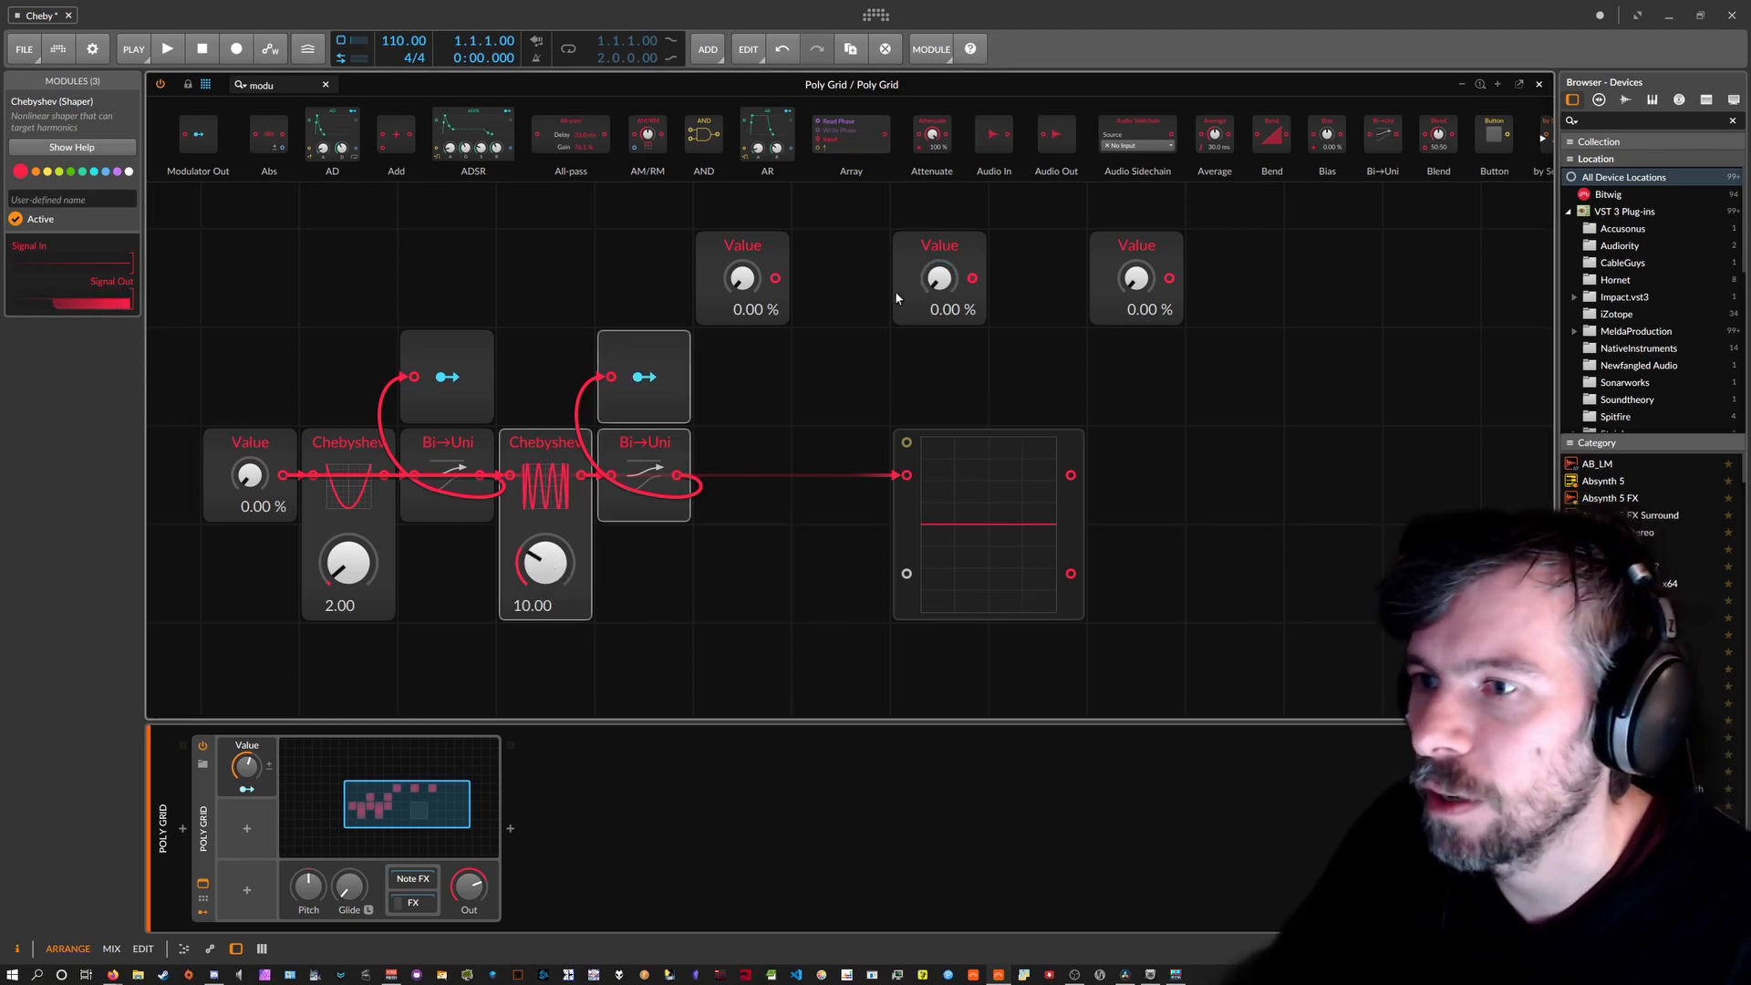
Copy the second Chebyshev stage into a third one and cable it after the second.
left_click_drag(249, 474, 249, 460)
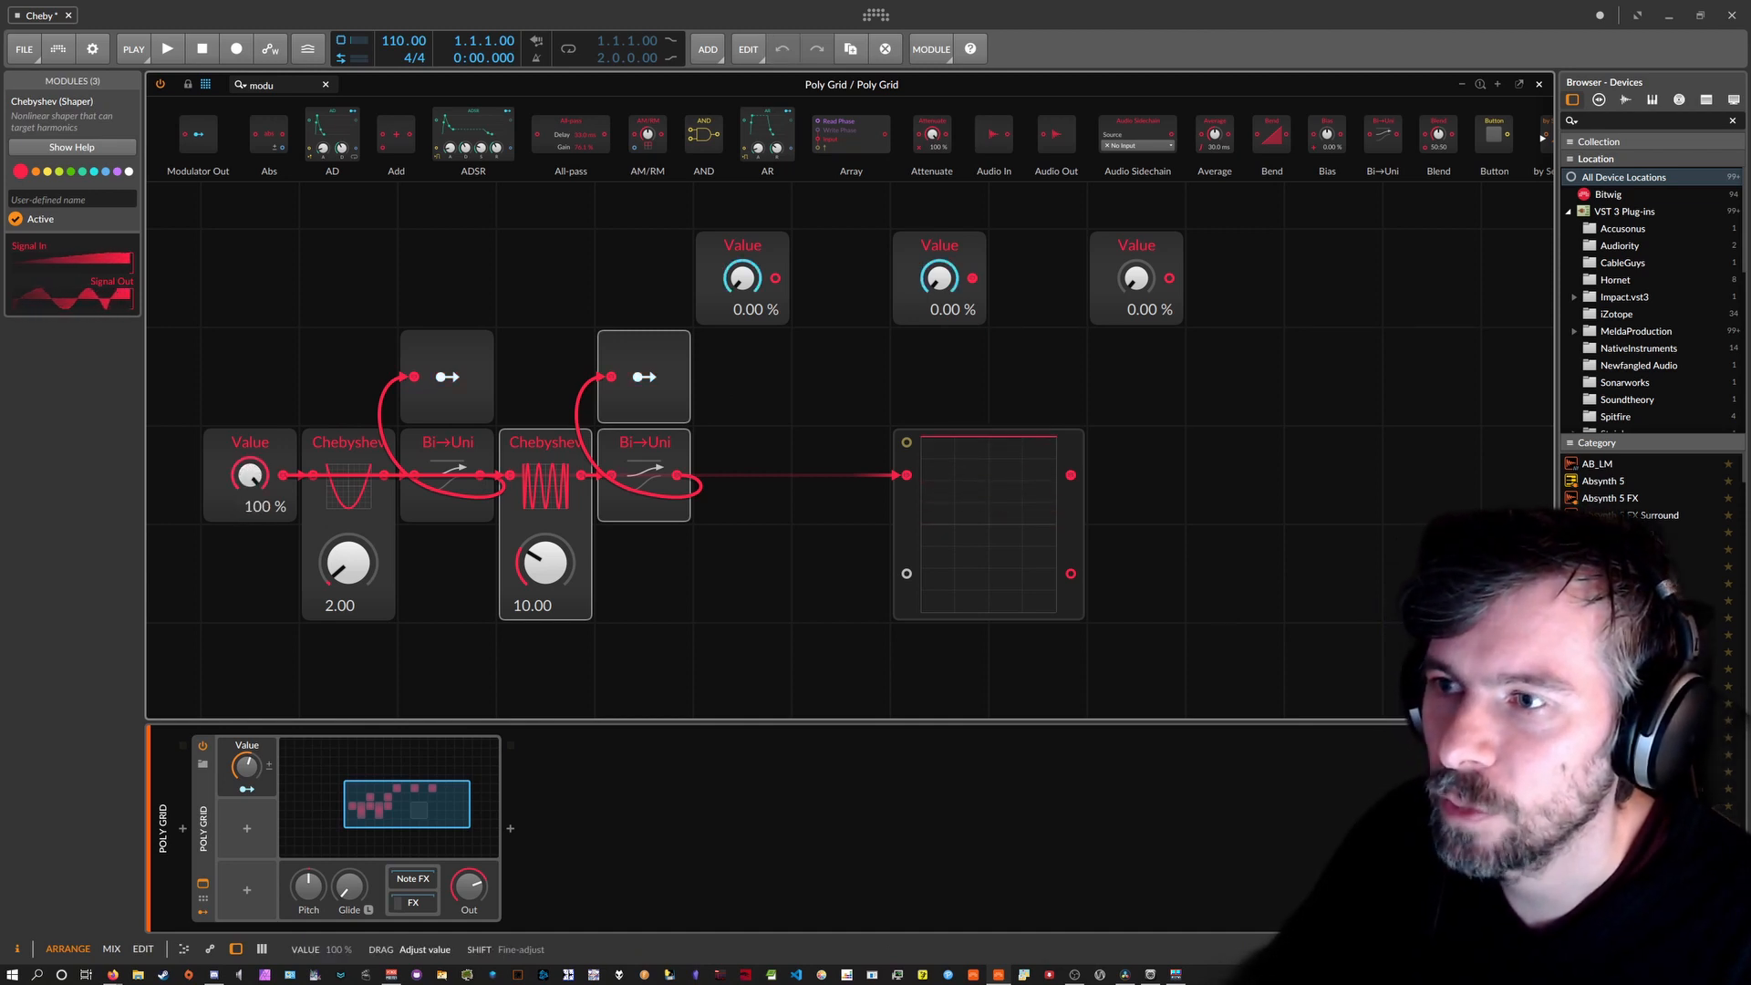
left_click_drag(713, 546, 545, 346)
left_click_drag(661, 468, 1009, 513, "ctrl")
left_click(747, 479)
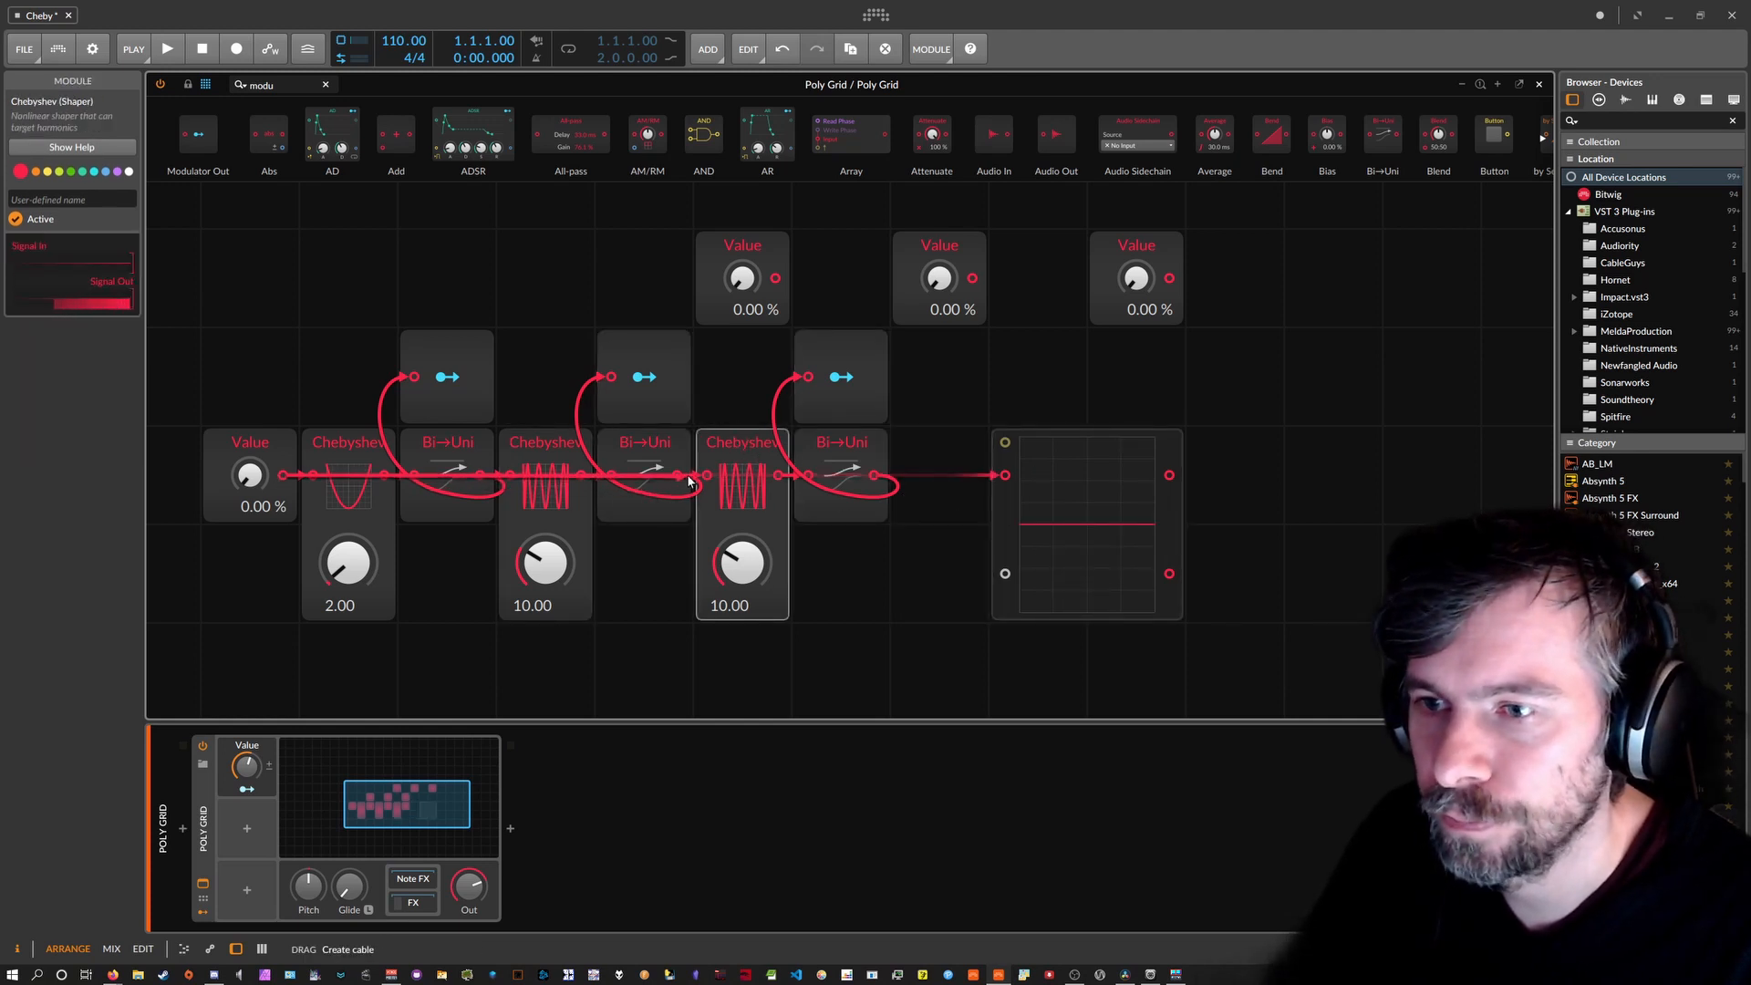
left_click_drag(688, 476, 704, 476)
Set the third Chebyshev to 16.00 and assign its modulator to the top-right Value.
left_click(746, 548, "ctrl")
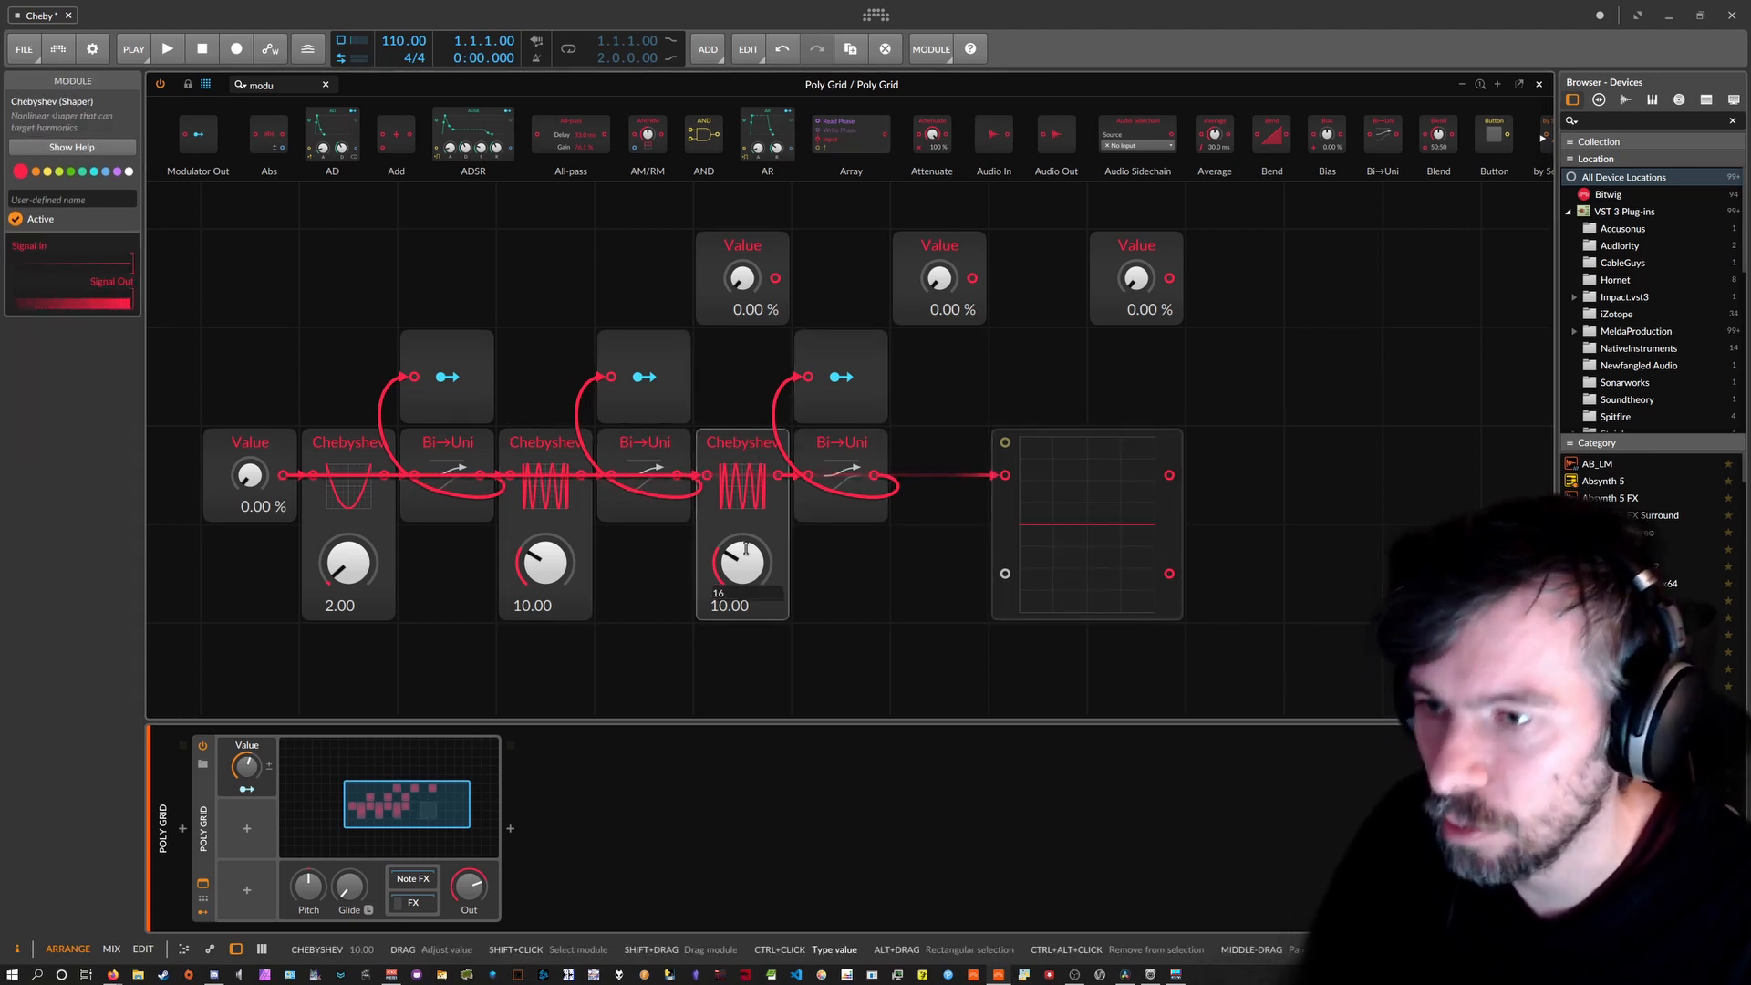
key("Return")
left_click(841, 376)
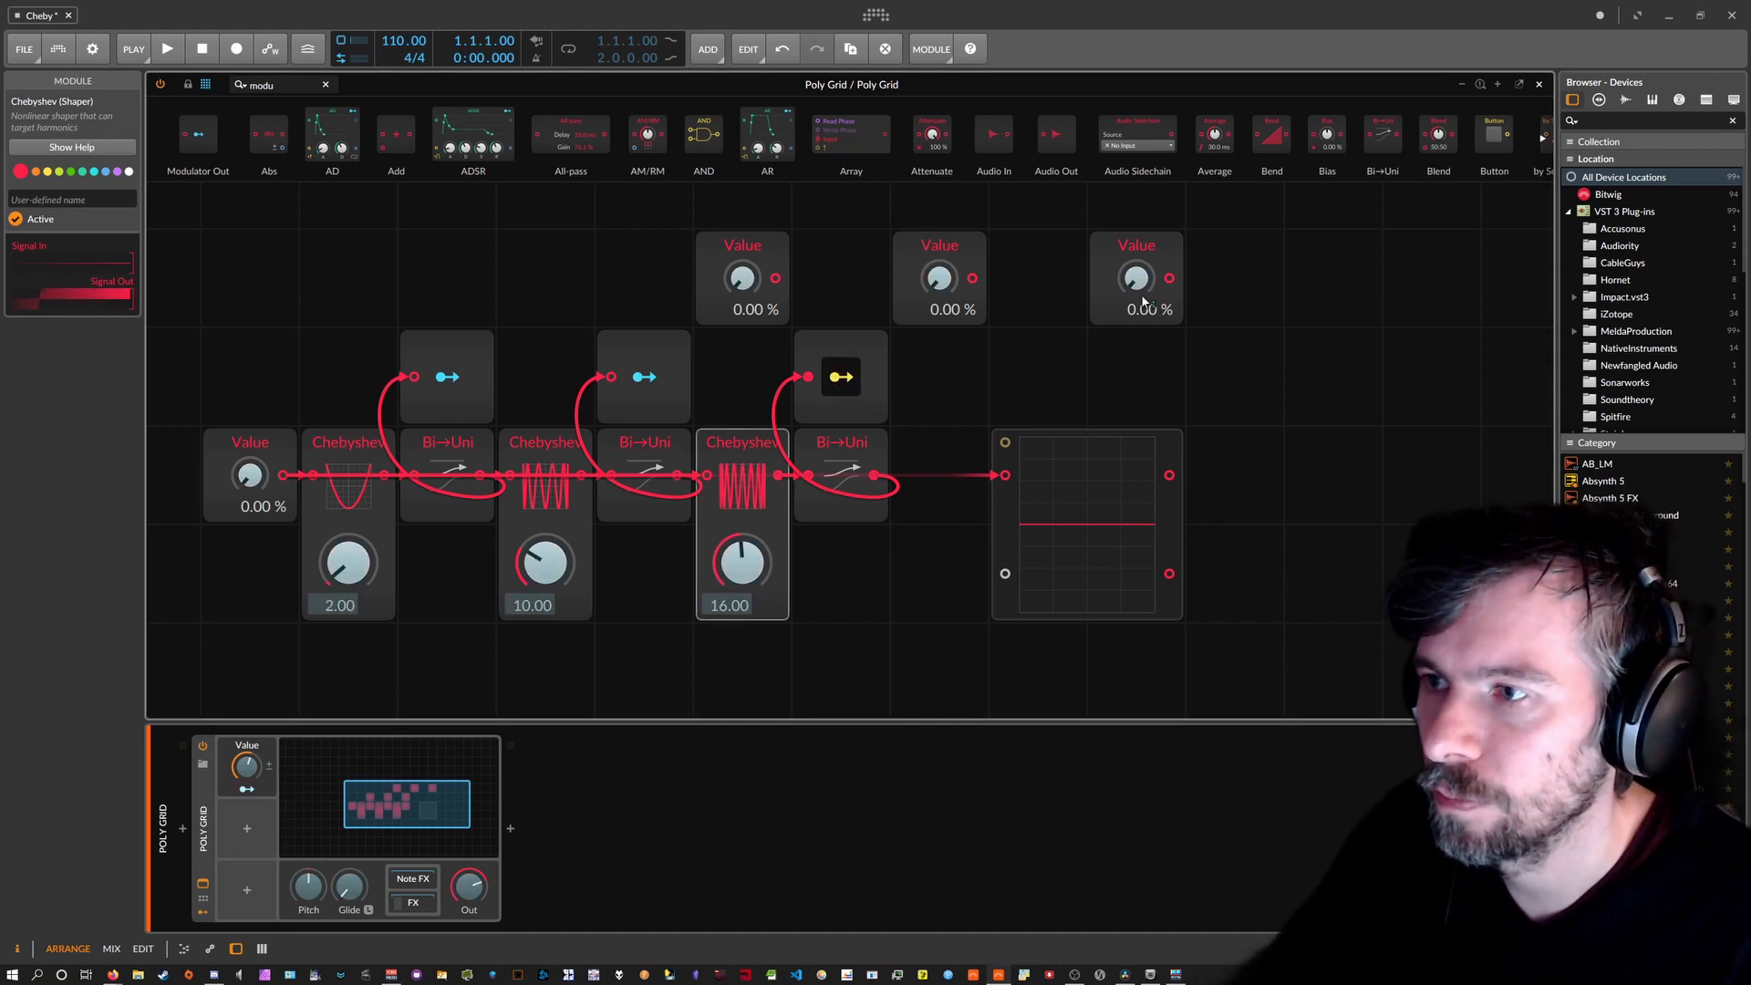
left_click_drag(249, 474, 249, 465)
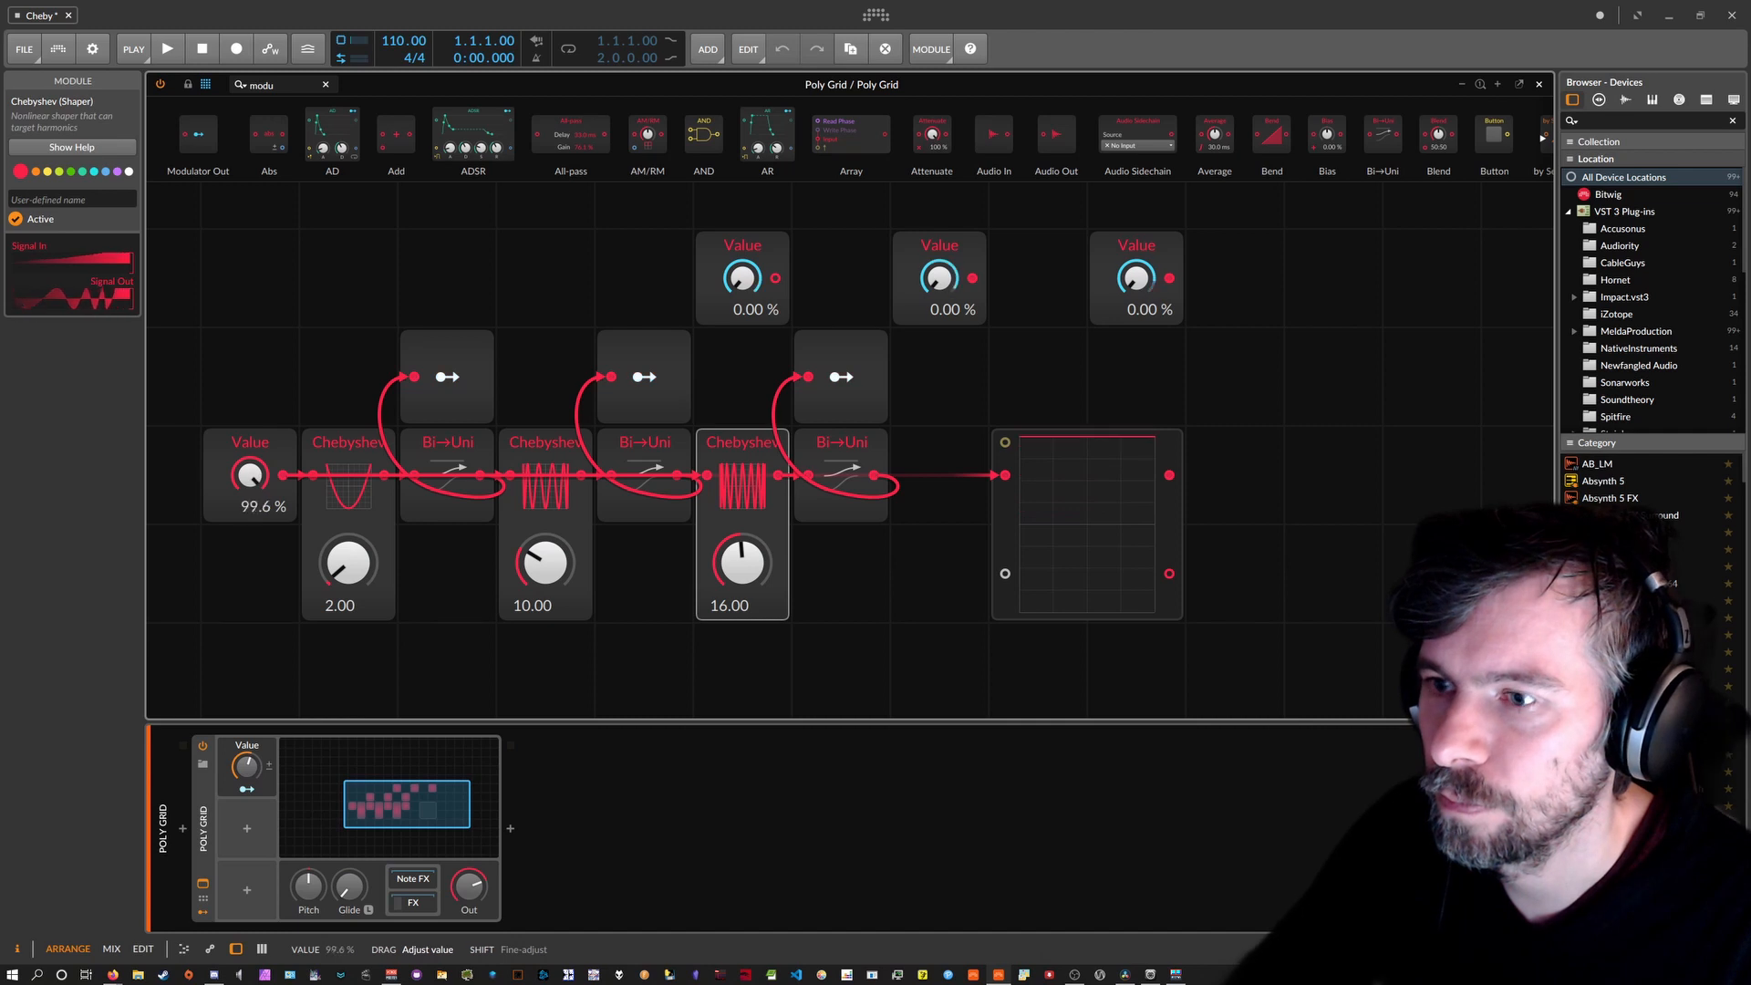
Set the third Chebyshev order to 21, then 22, and test with the input Value.
double_click(738, 563)
left_click(739, 562)
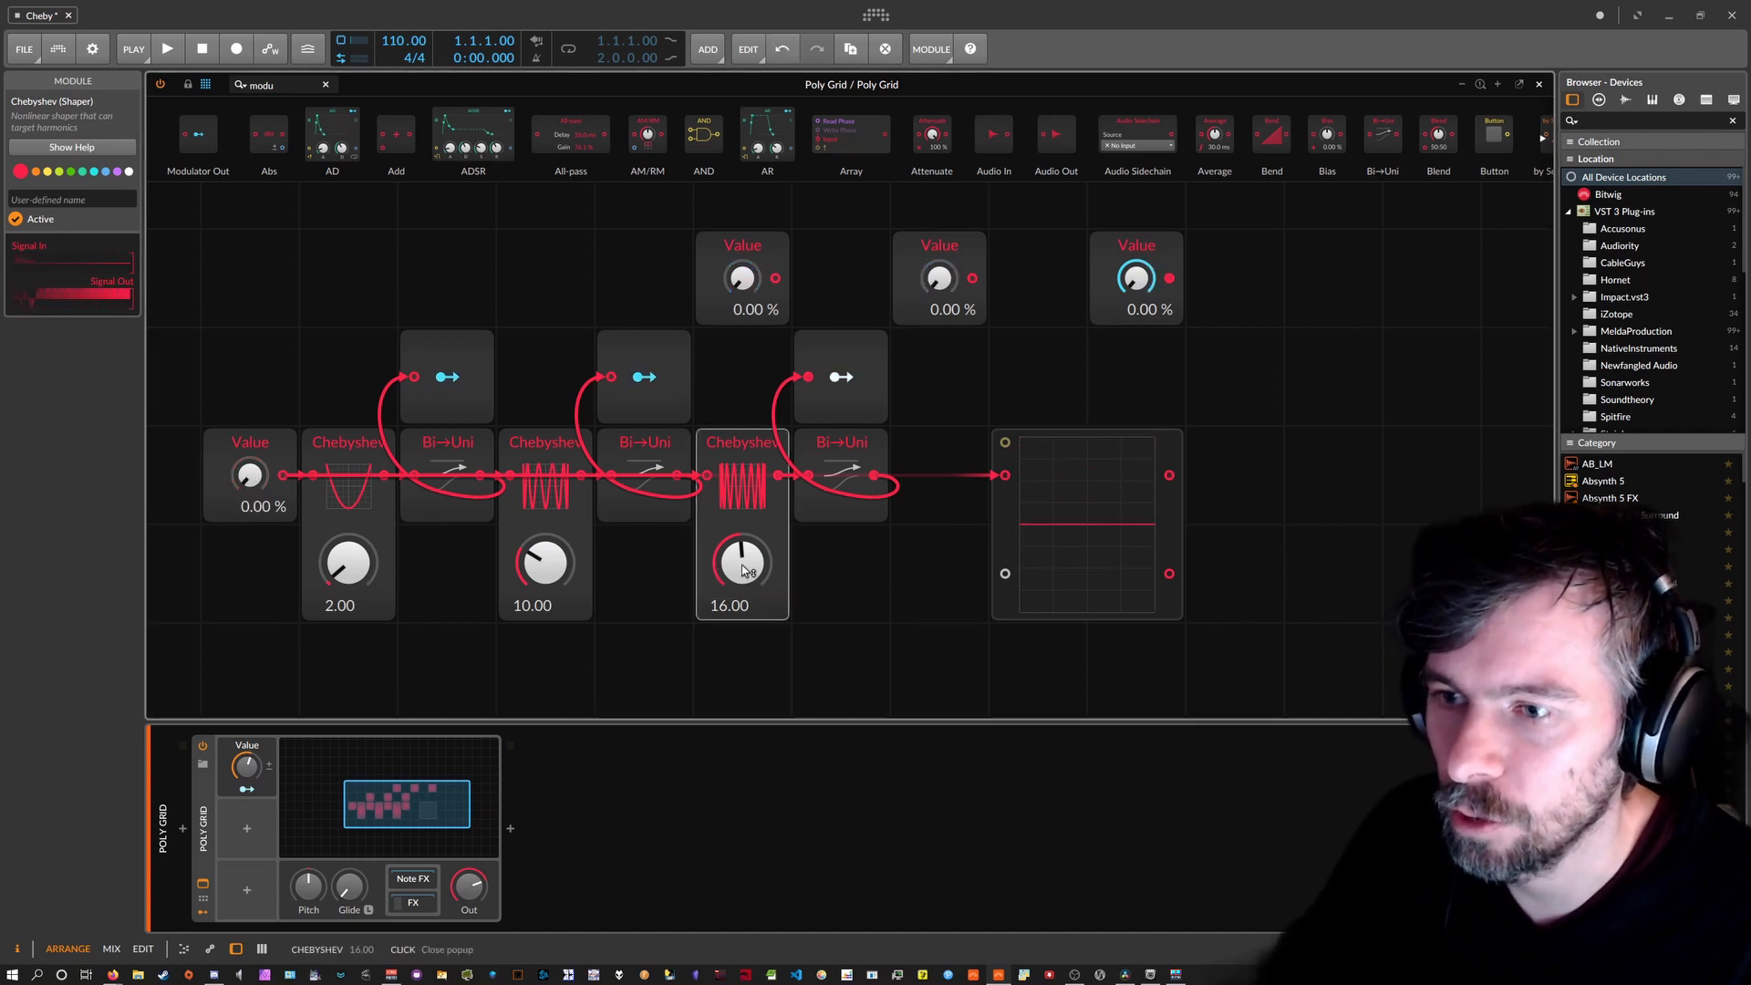
left_click_drag(740, 562, 740, 558)
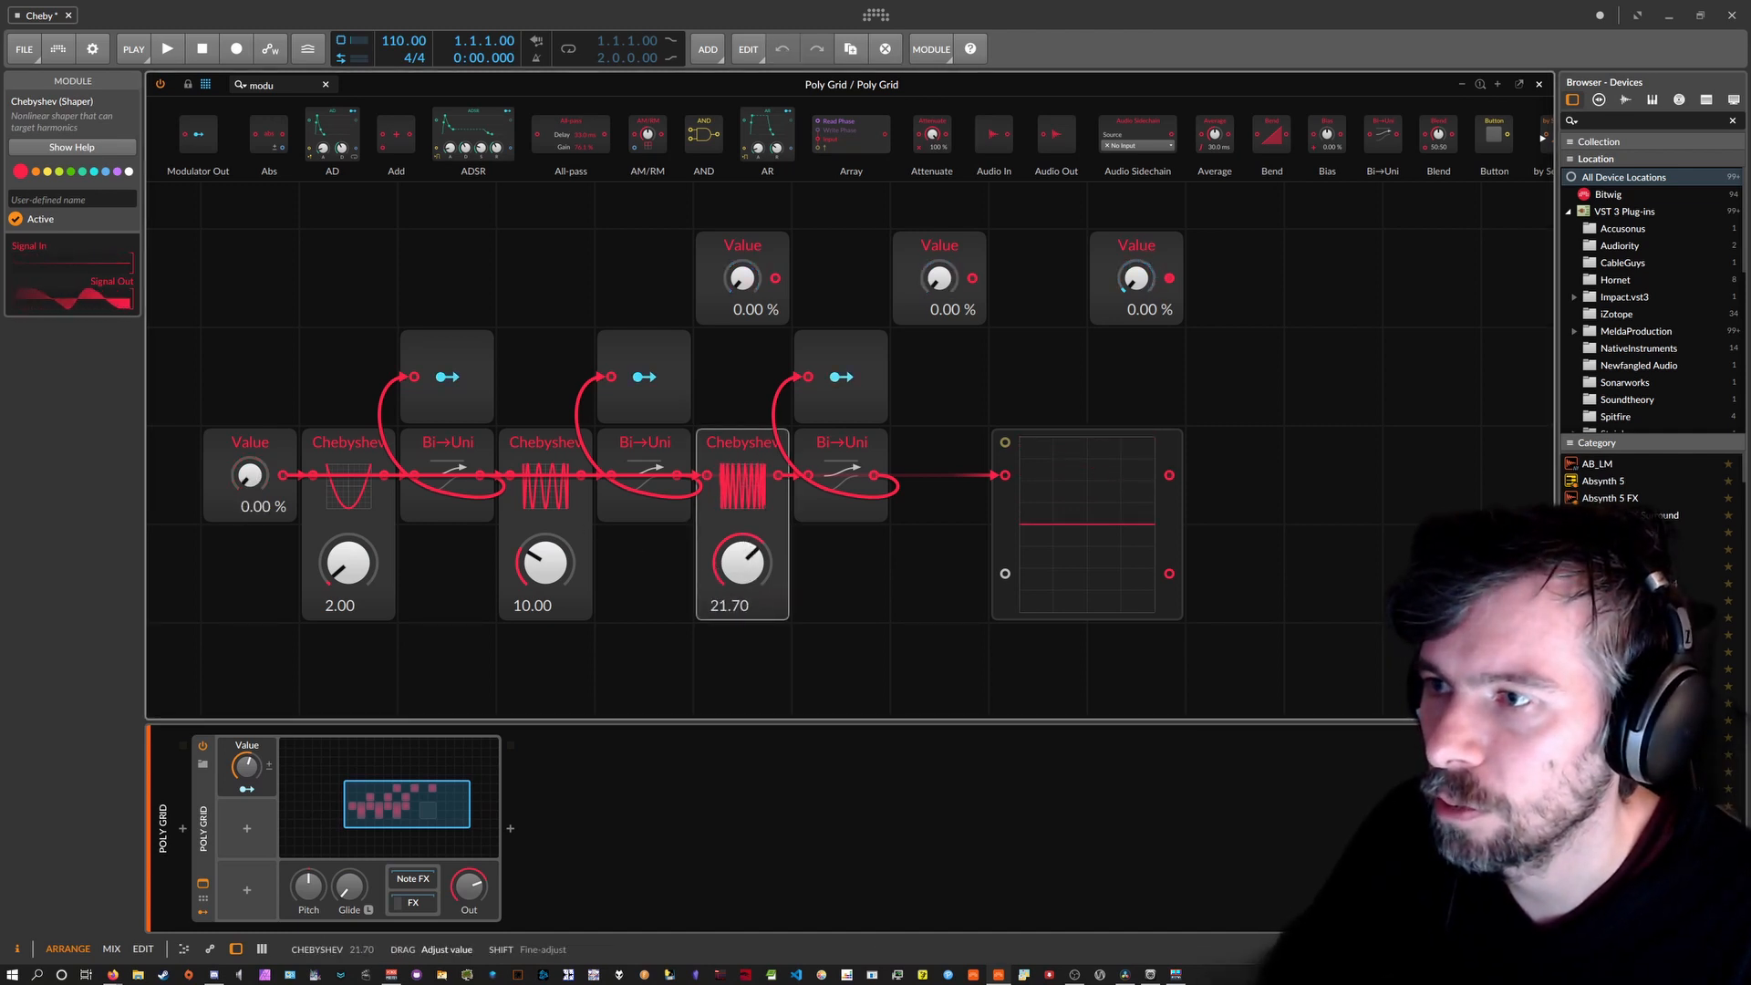
double_click(745, 565)
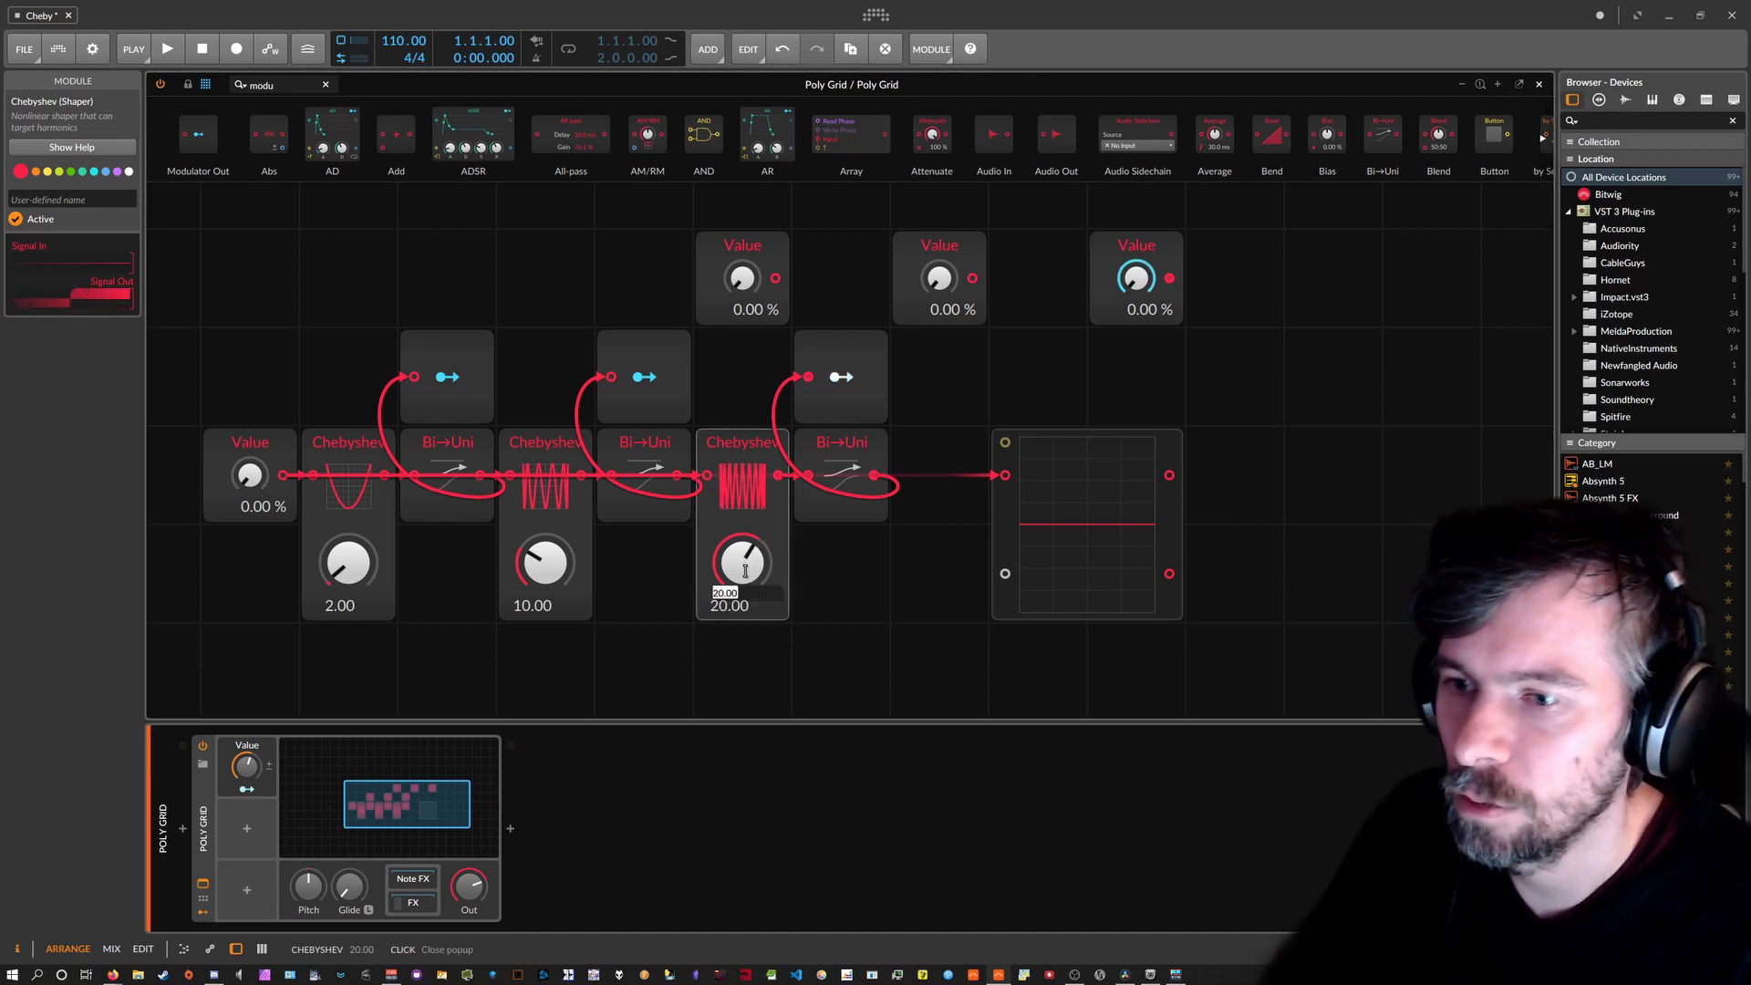
type("21")
key("Return")
double_click(746, 573)
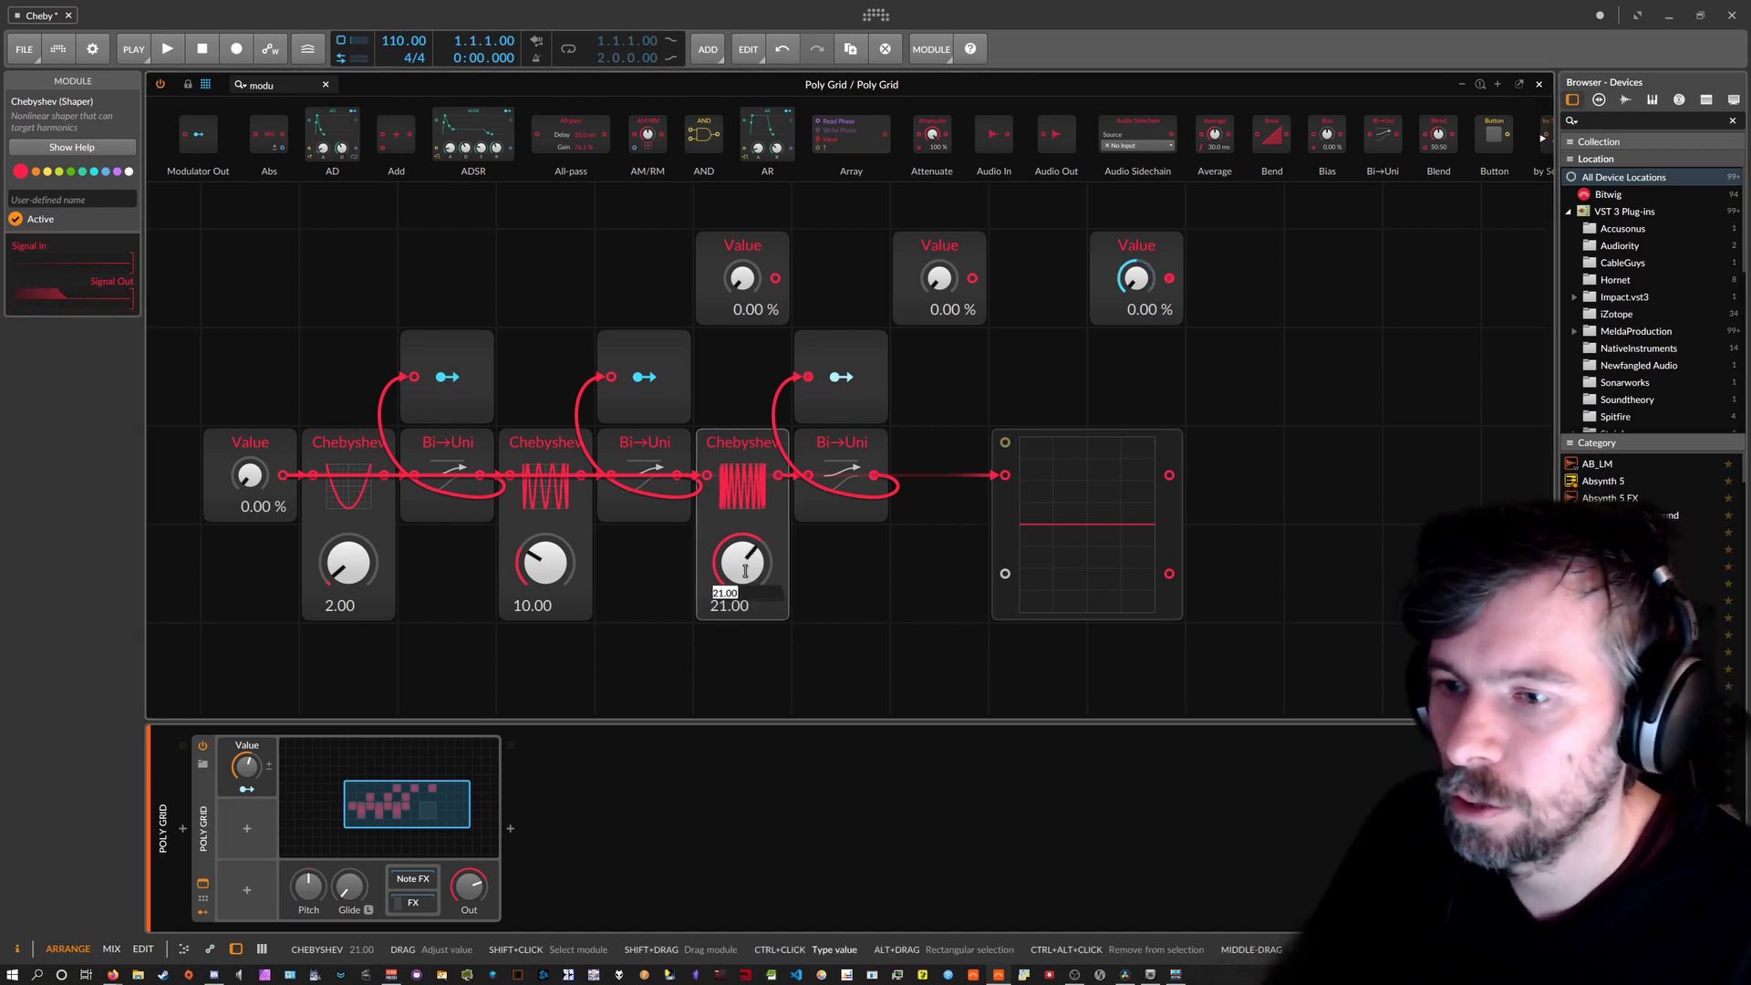
type("22")
key("Return")
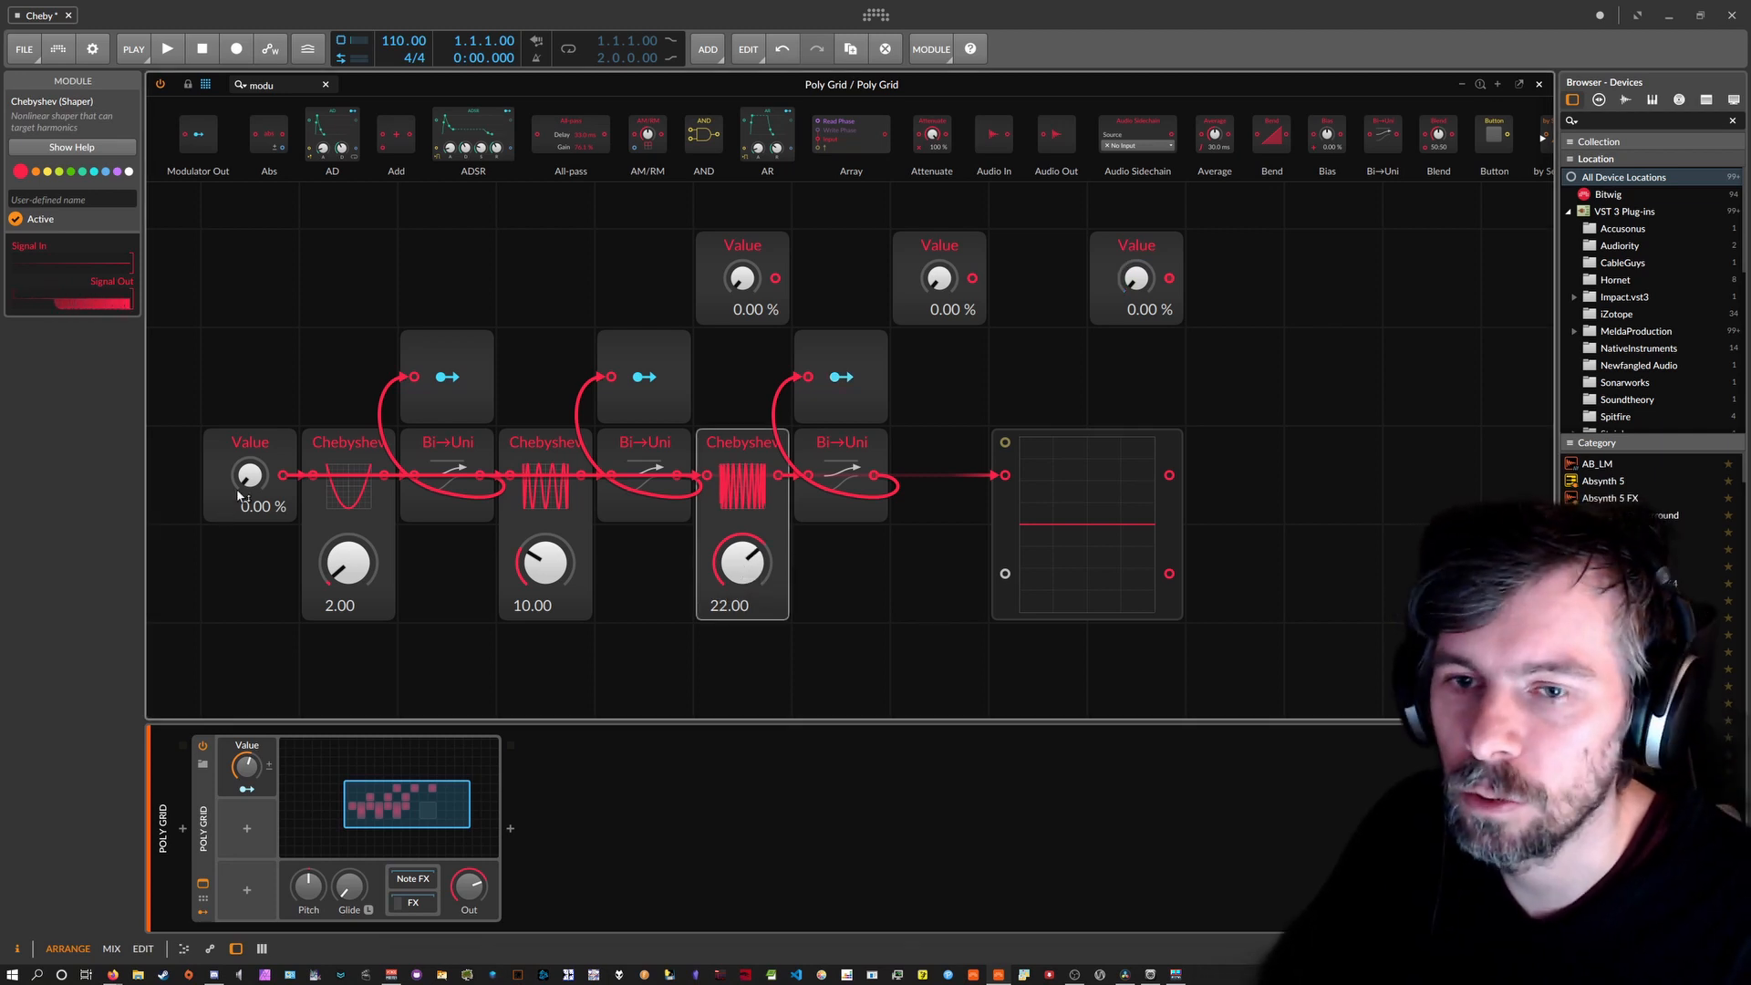
mouse_move(248, 474)
left_mouse_down()
mouse_move(248, 431)
mouse_move(248, 511)
left_mouse_up()
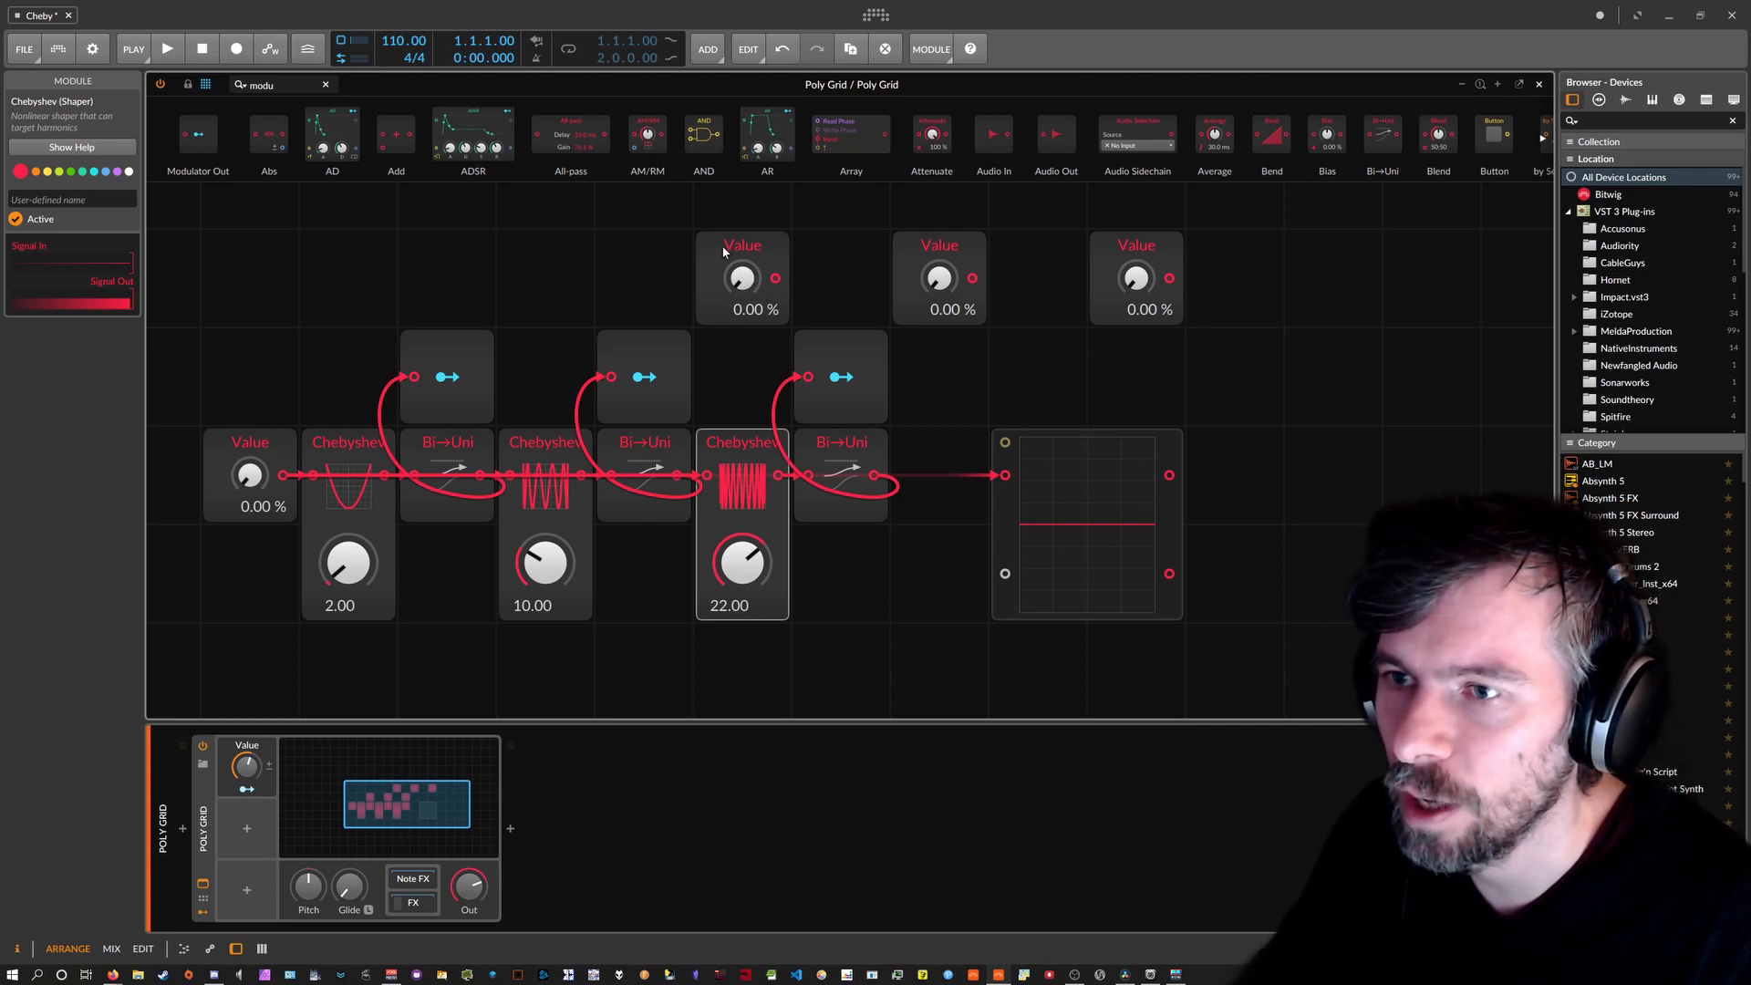
Sweep the input Value to hear the 2.00/10.00/22.00 Chebyshev chain on the oscilloscope.
left_click_drag(248, 474, 1040, 627)
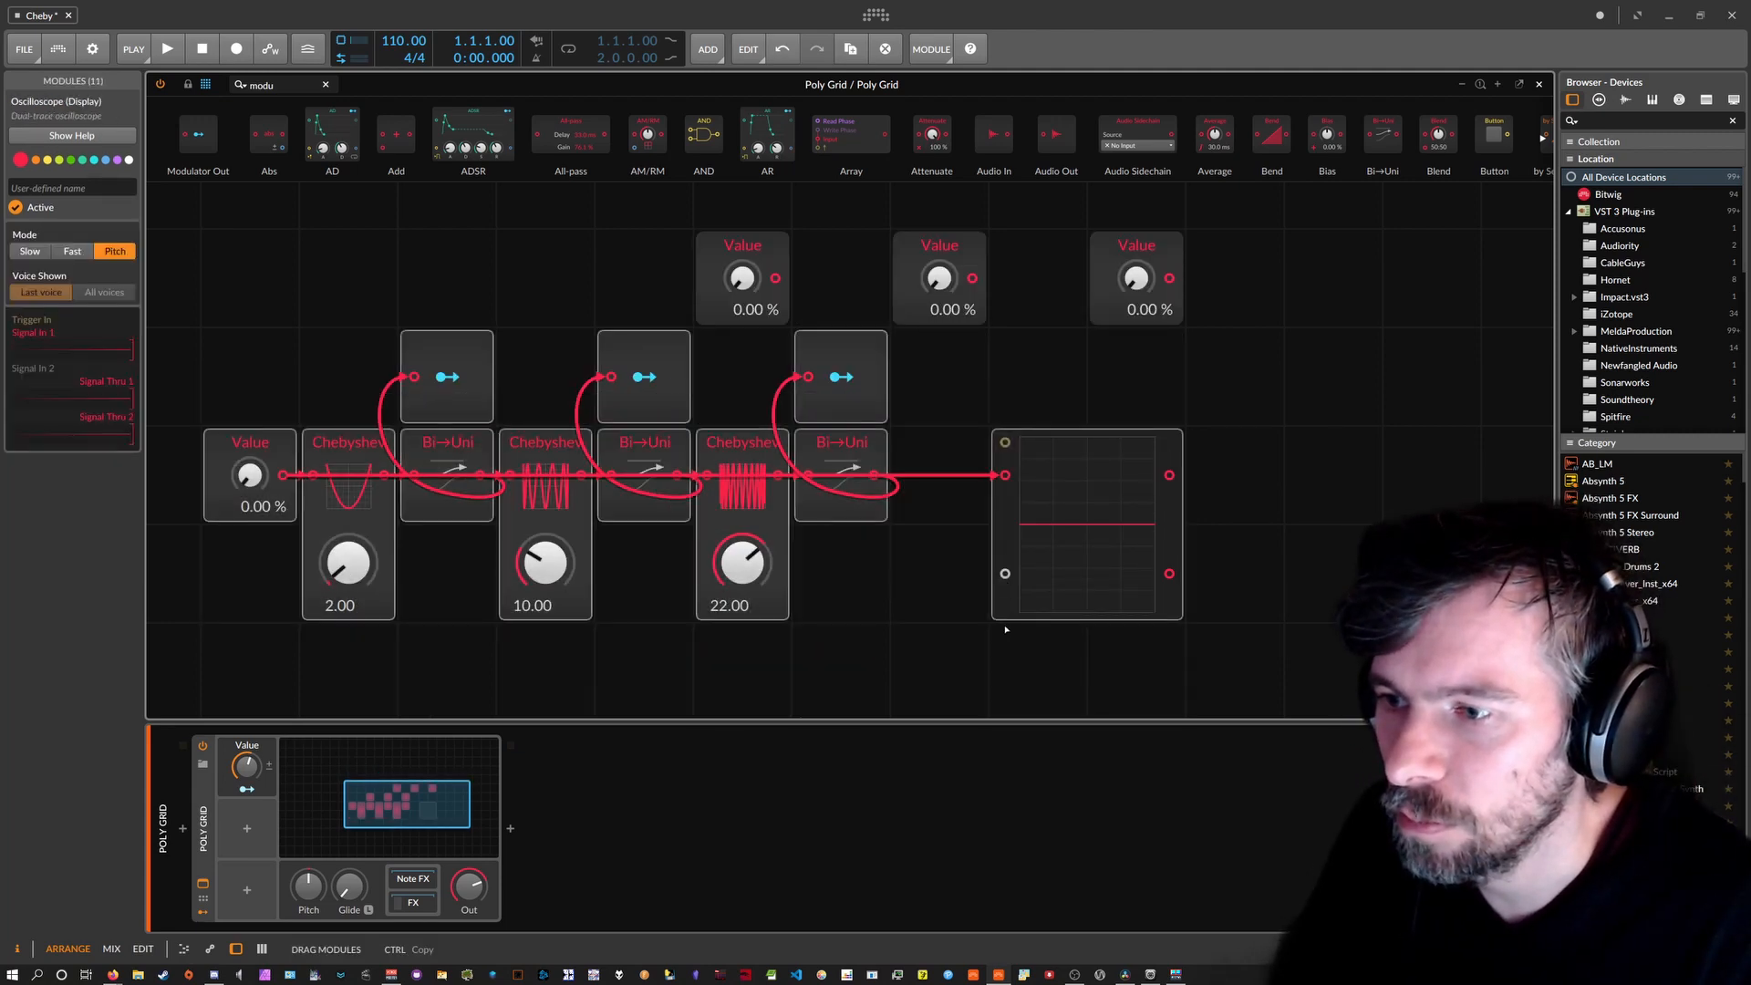
Delete the three spare Value modules.
key("Delete")
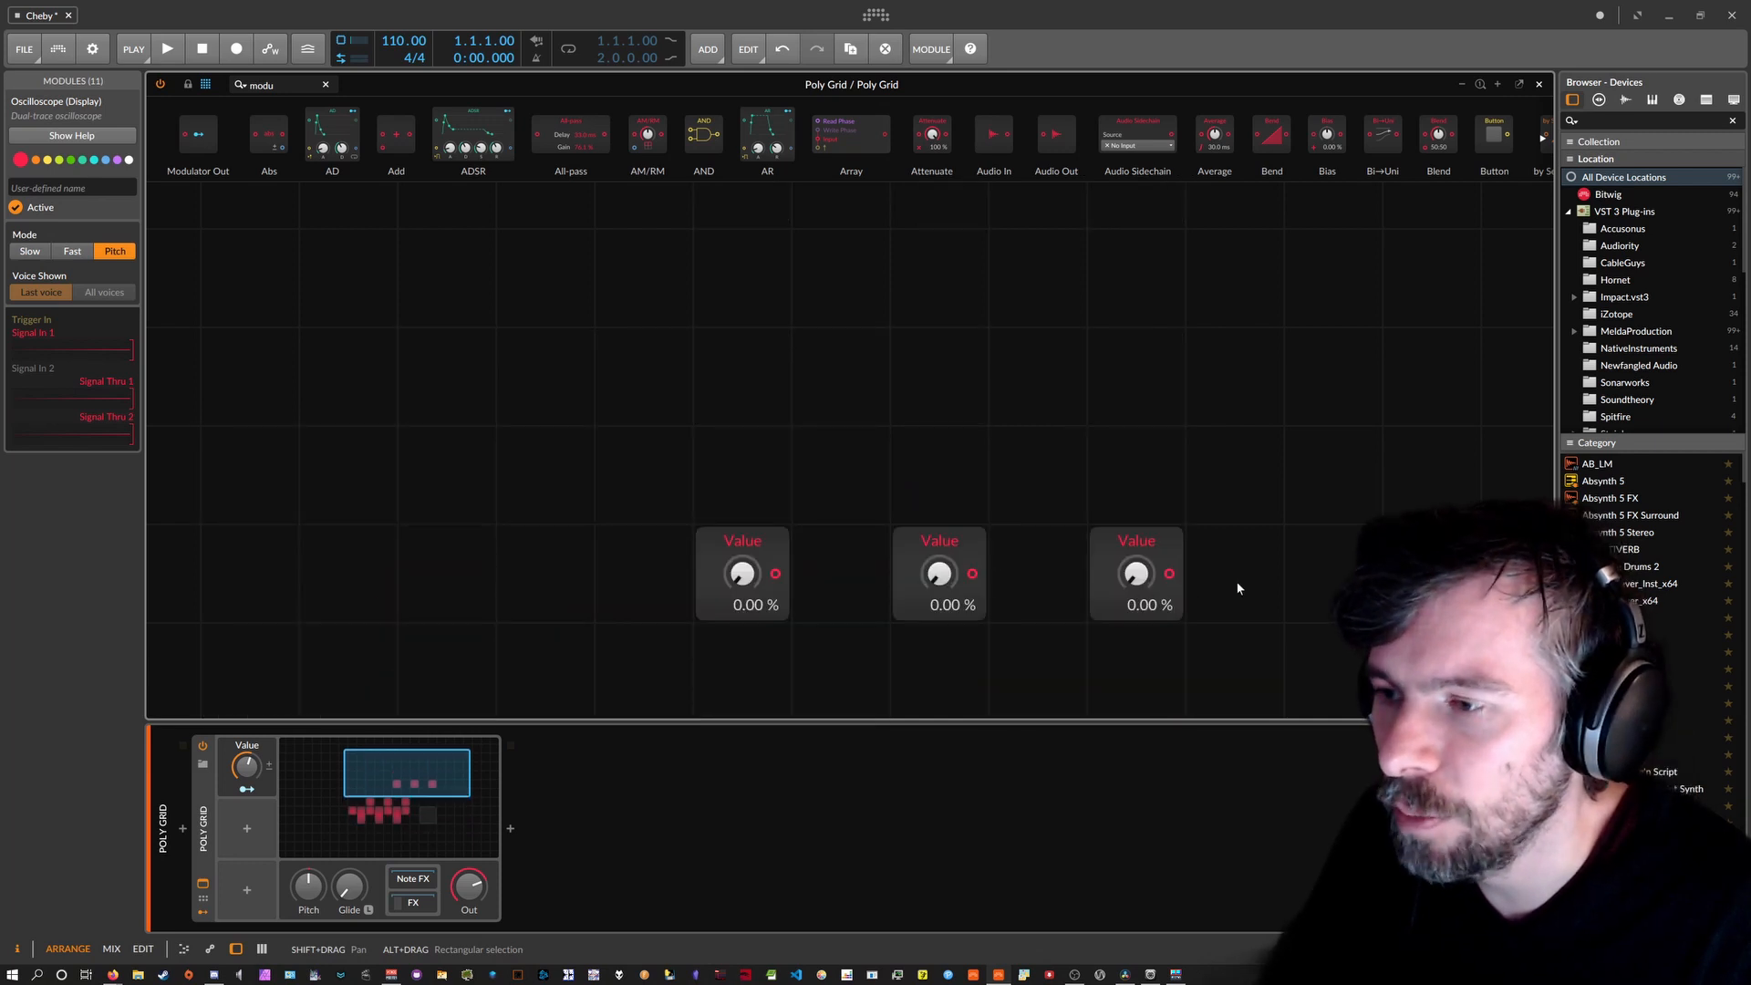
left_click_drag(1239, 581, 716, 542)
key("ctrl+z")
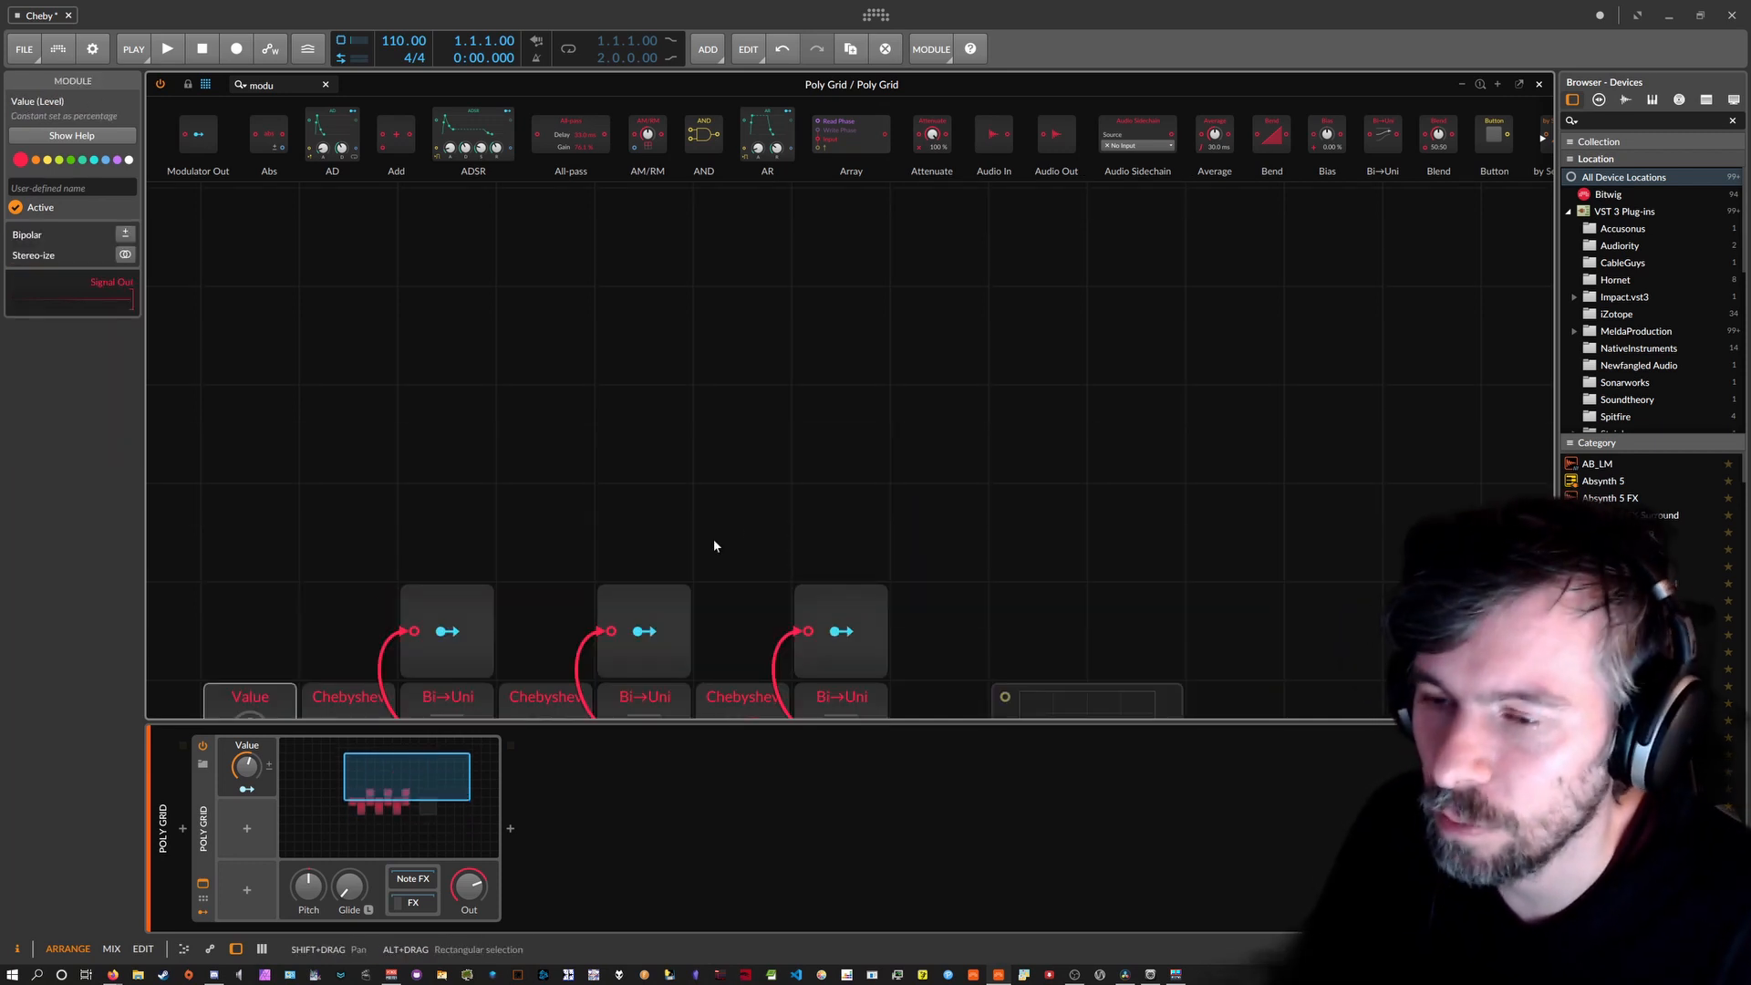
Insert a Sine oscillator, an ADSR envelope and an Audio Out via the module search.
left_click(237, 85)
key("BackSpace")
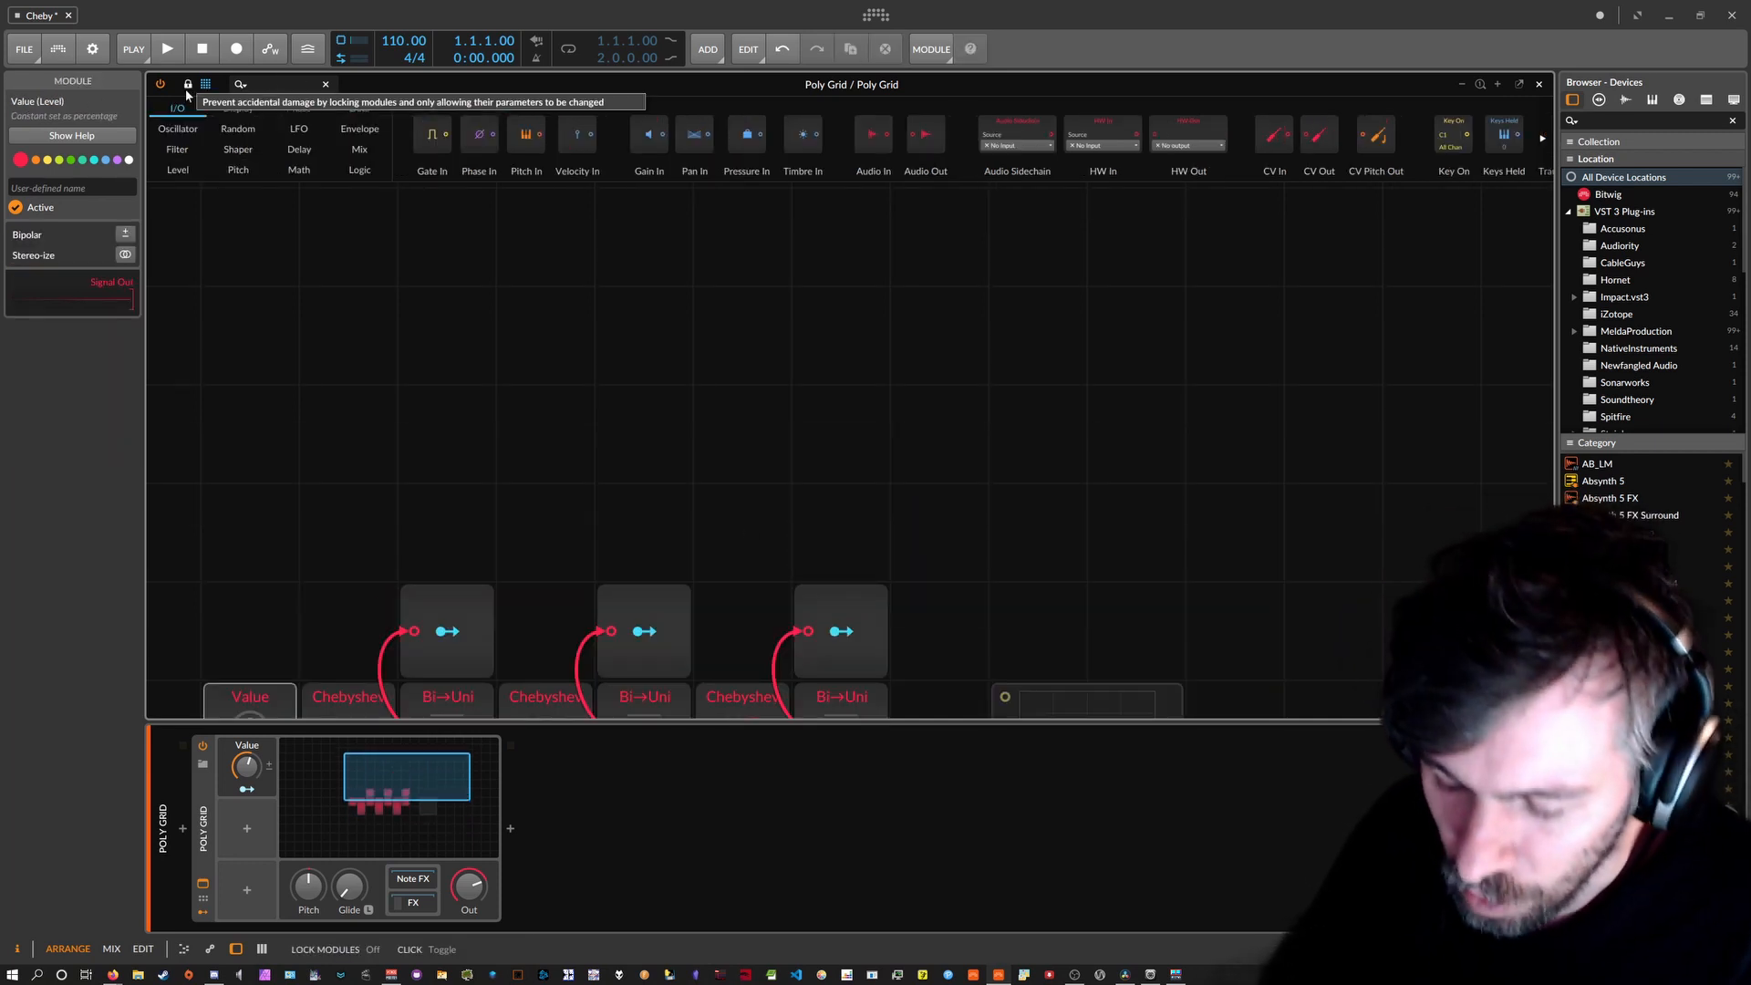
type("sine")
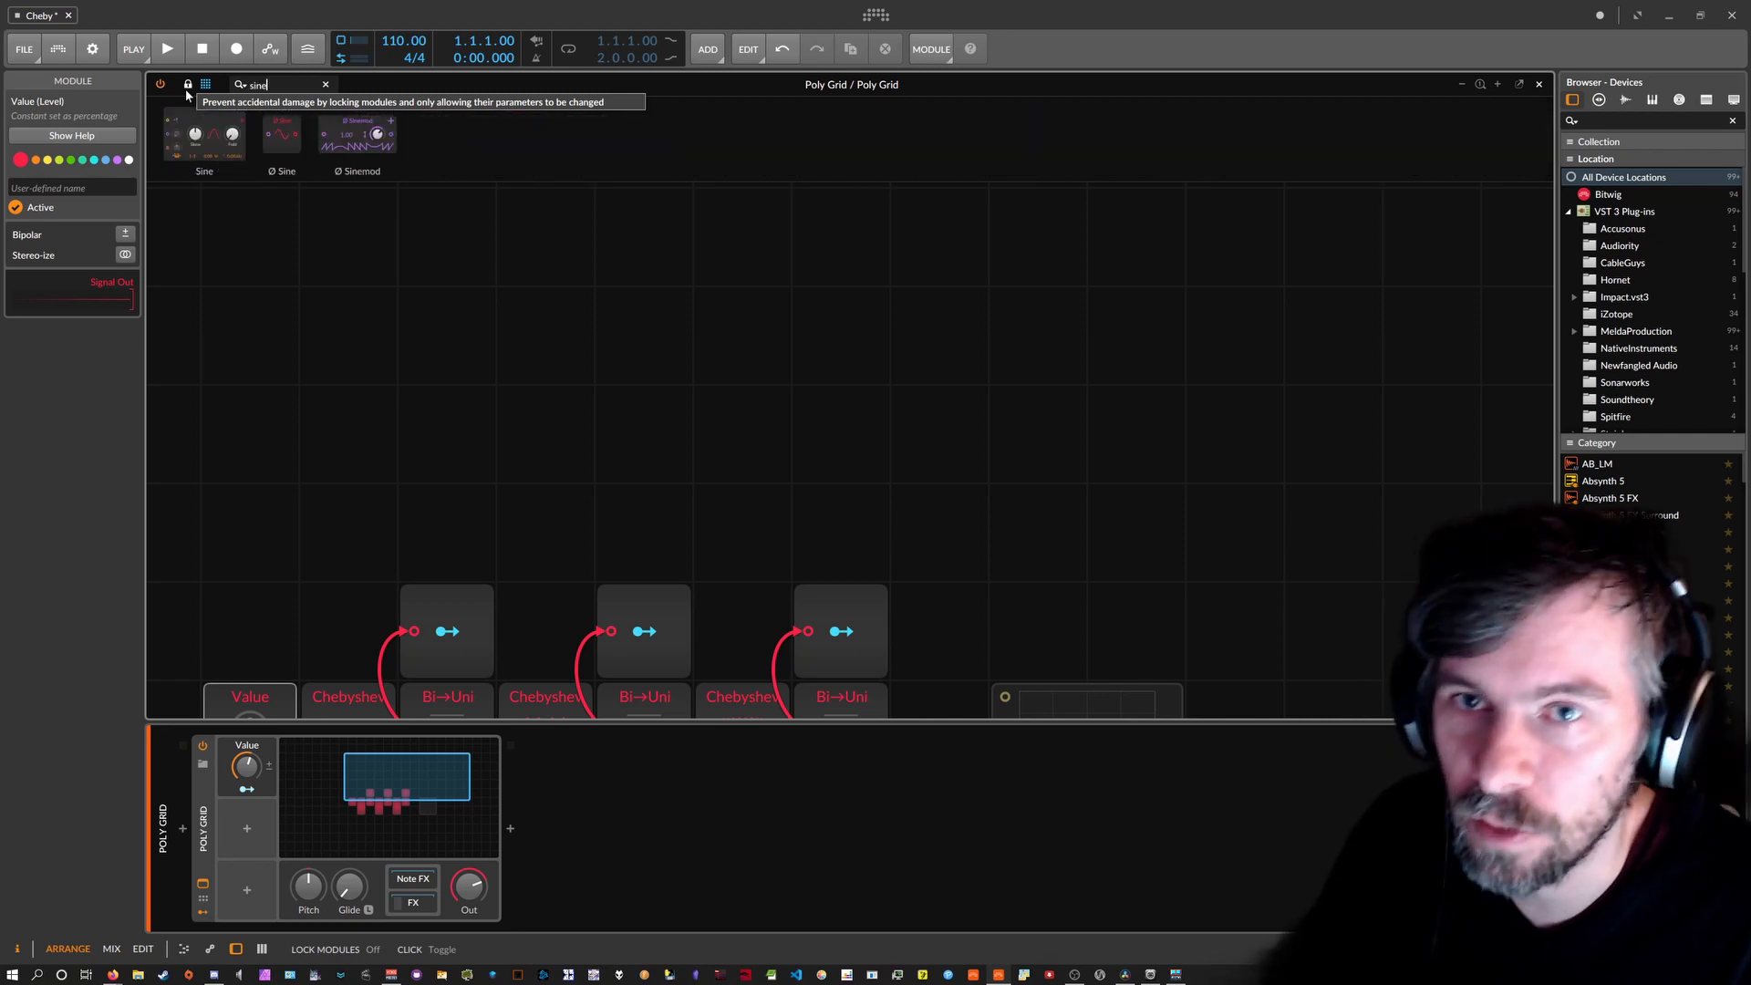
key("Return")
type("ads")
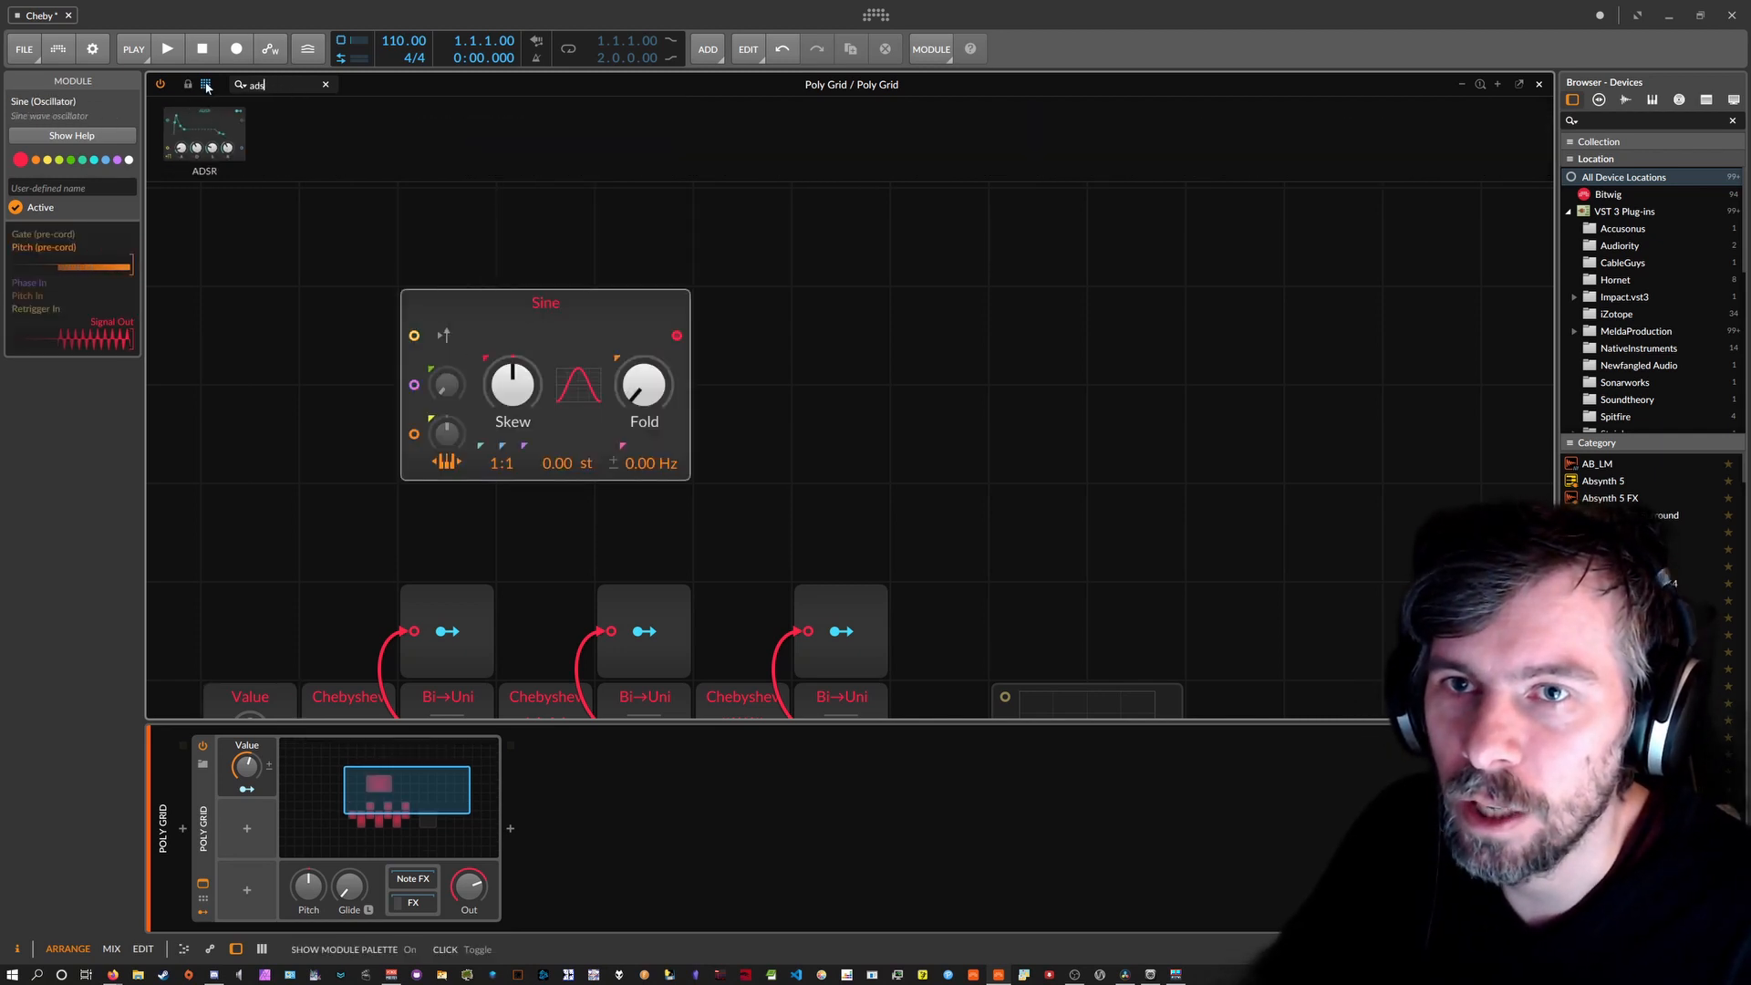
key("Return")
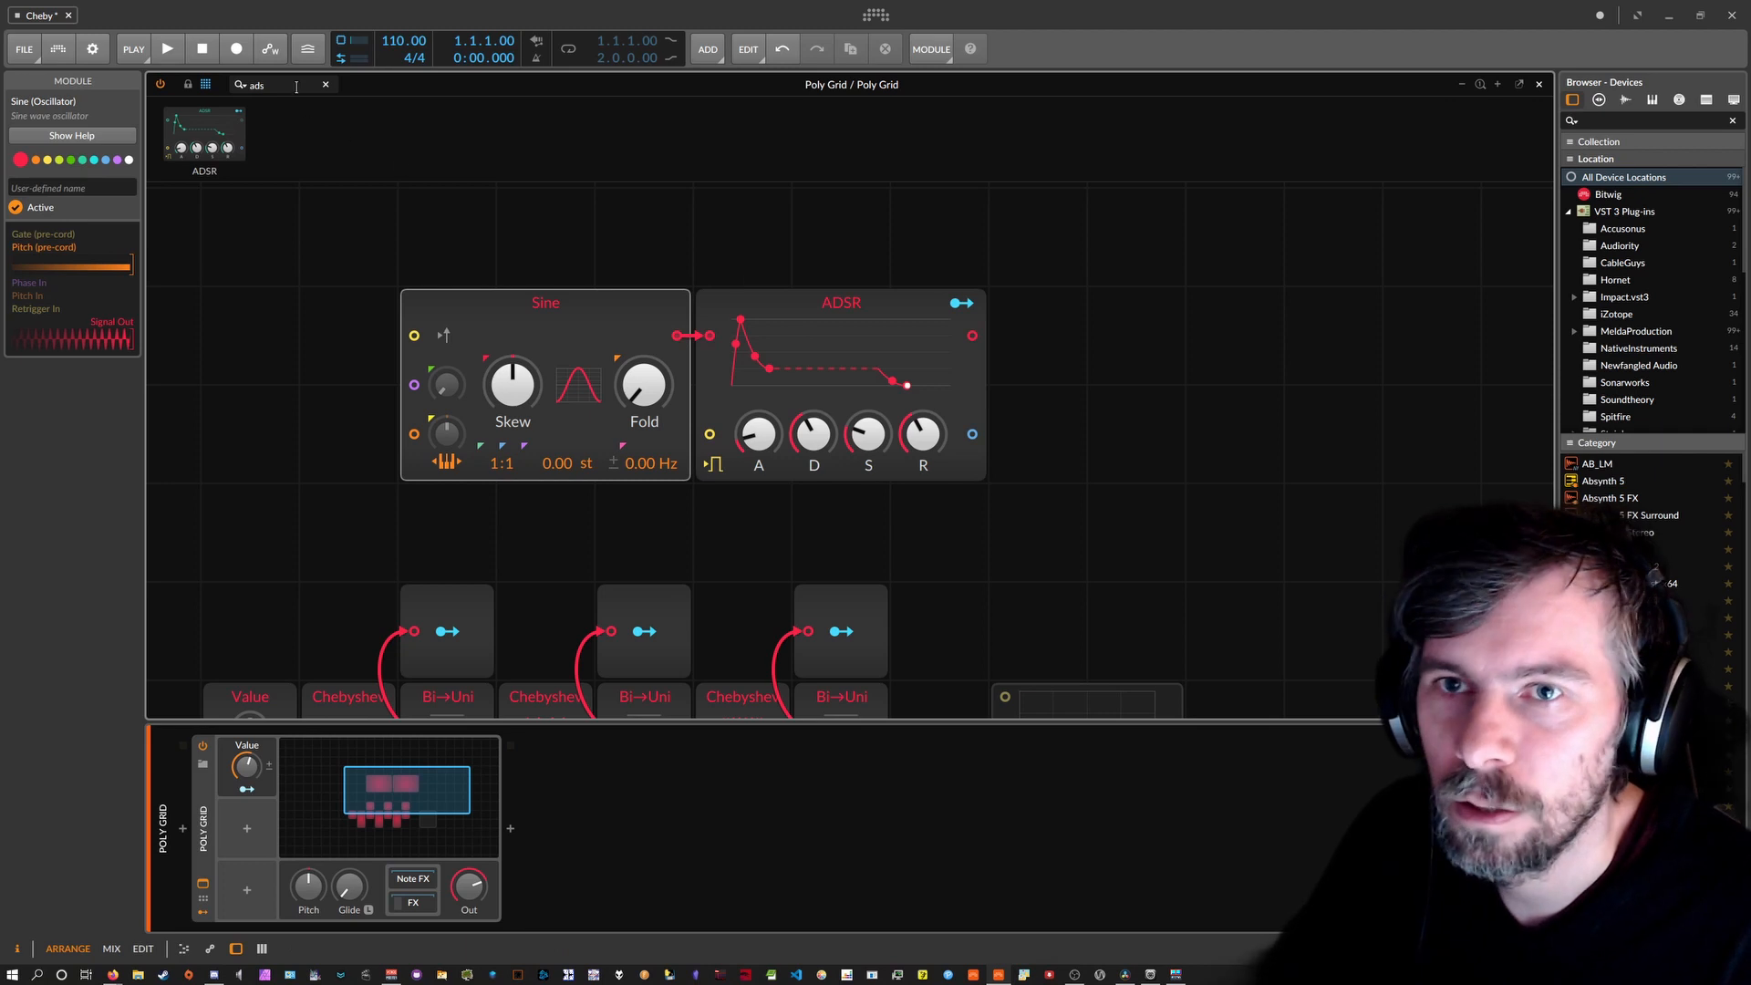
type("out")
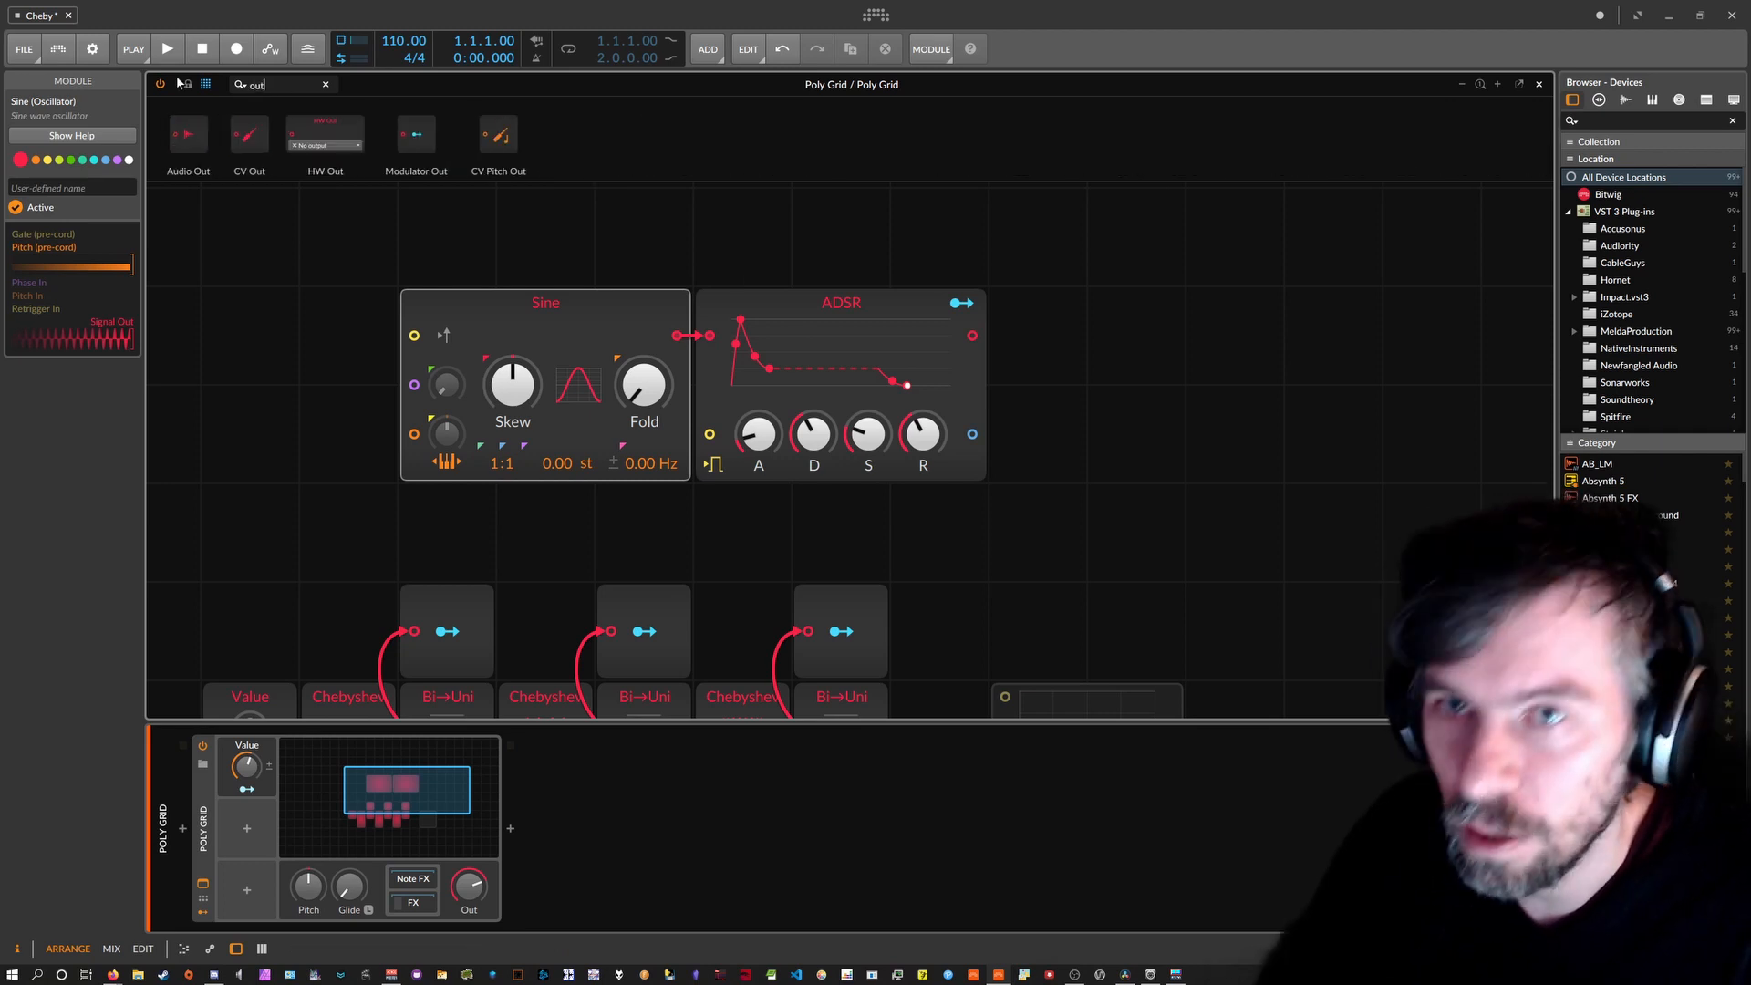
key("Return")
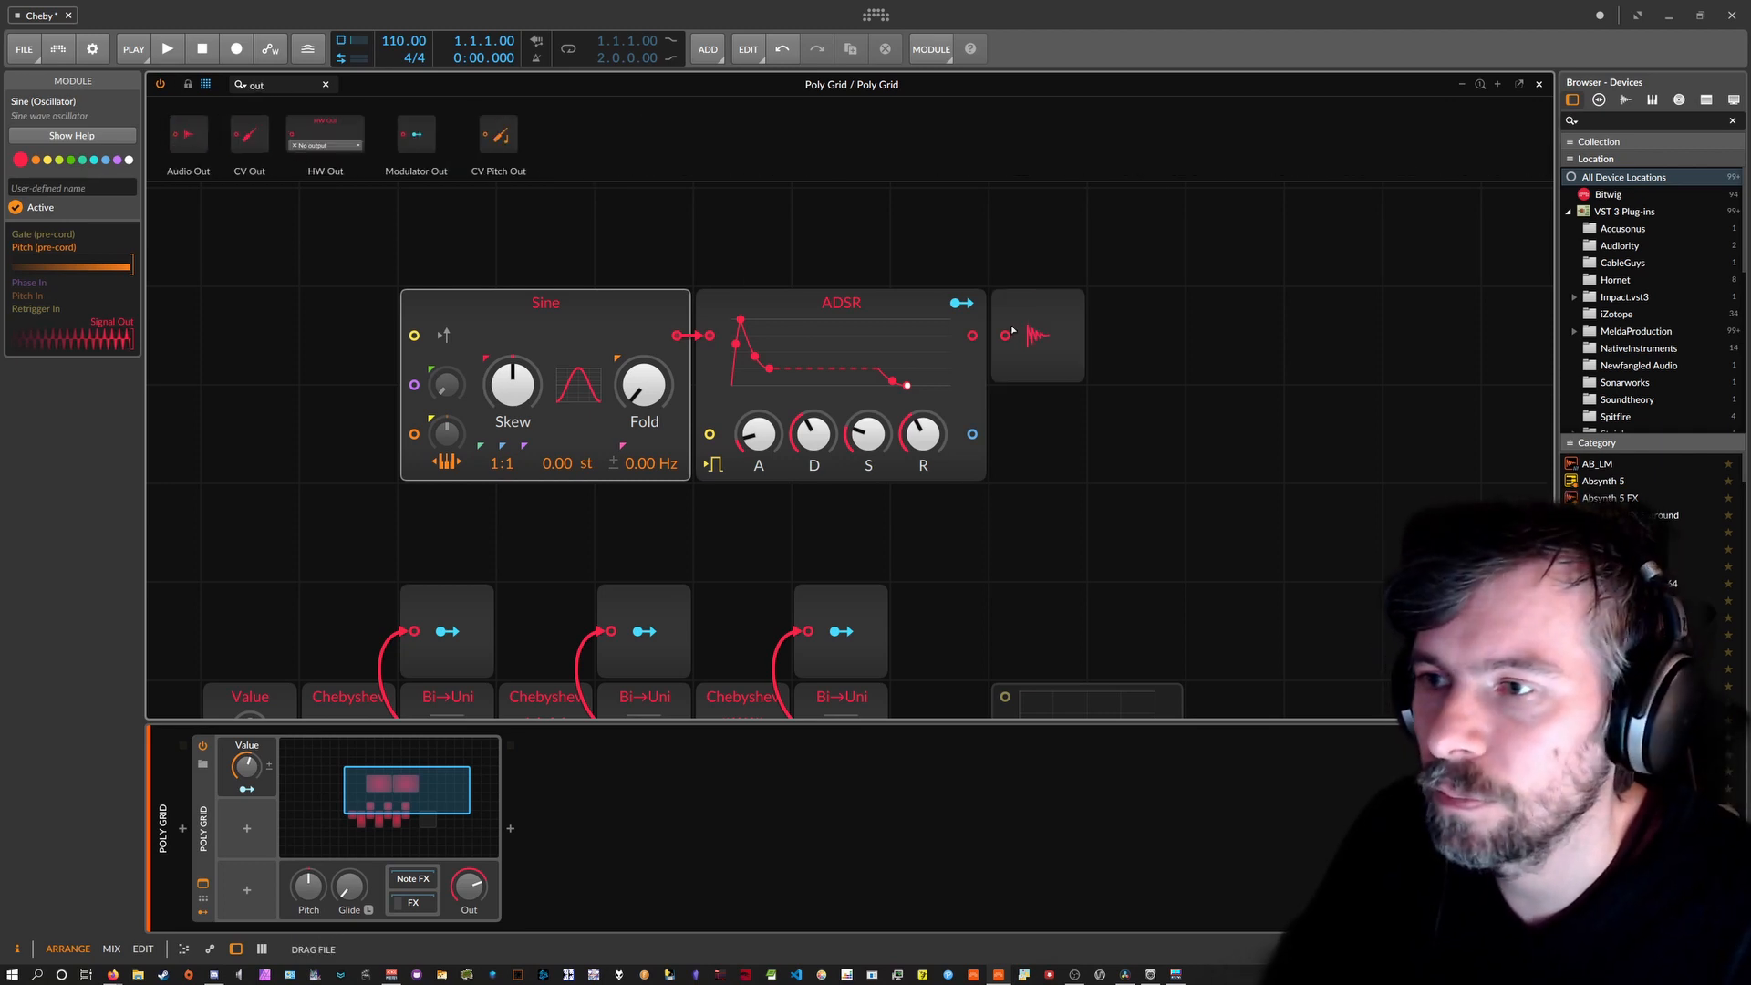
Turn down the ADSR envelope knobs.
left_click_drag(757, 430, 757, 492)
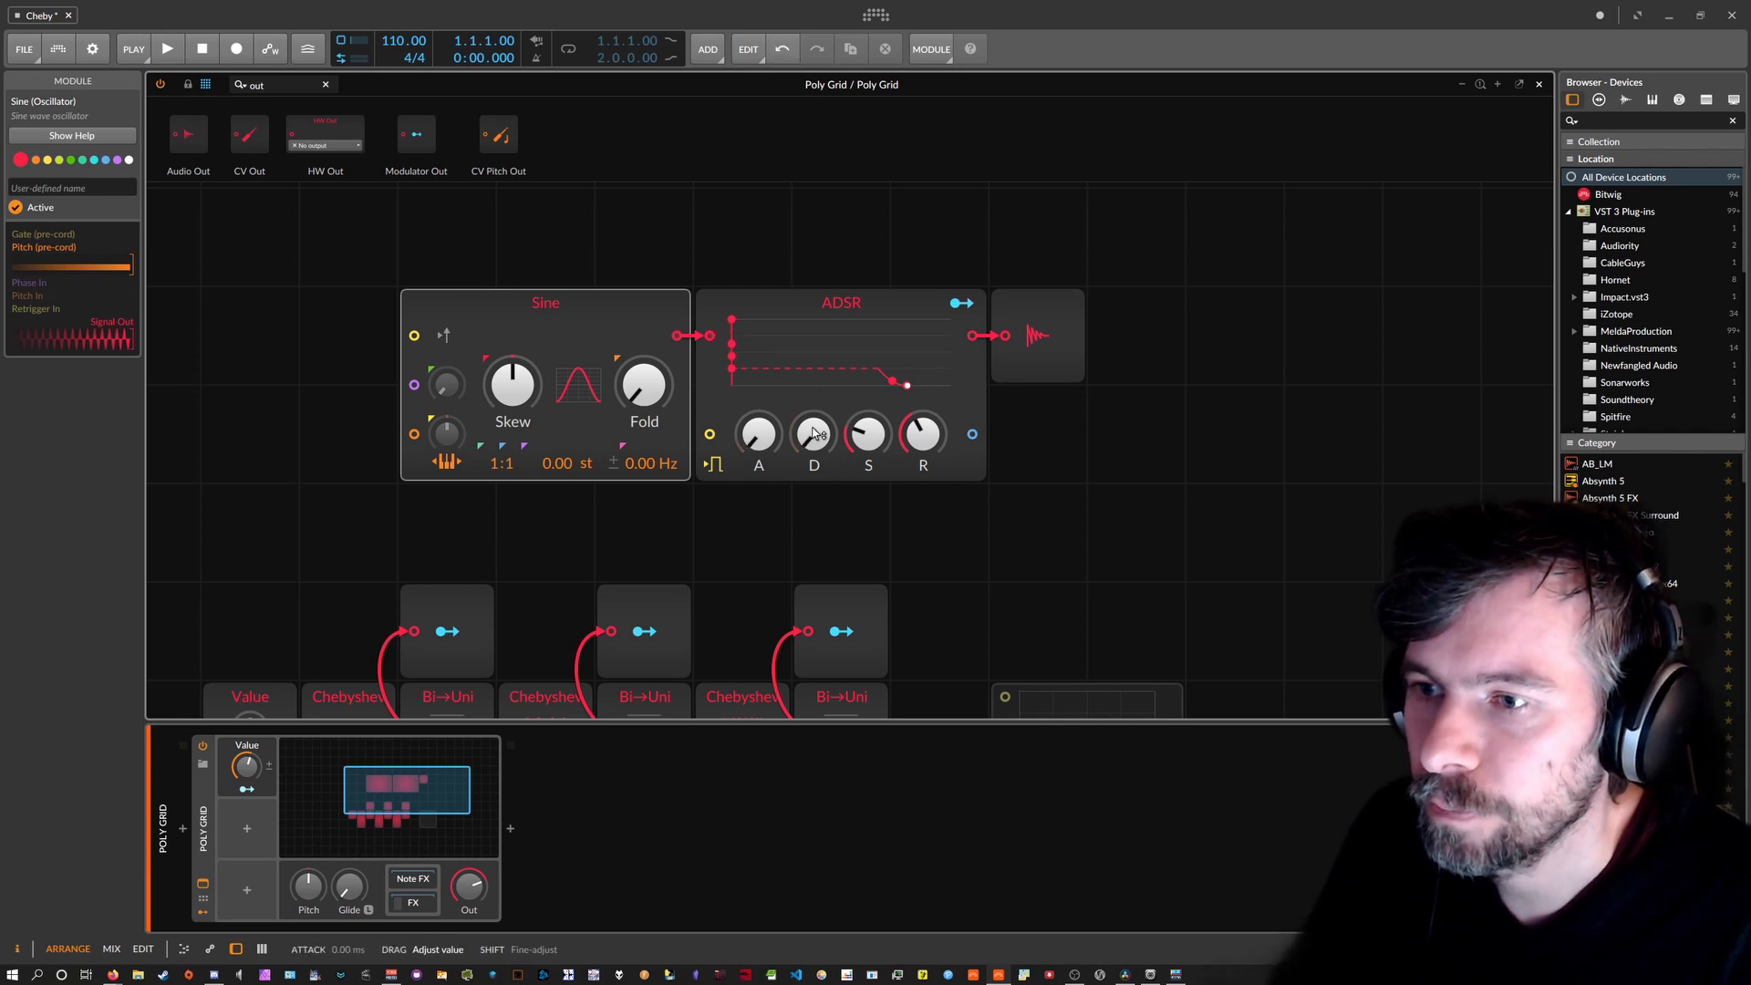
left_click_drag(866, 431, 866, 511)
left_click_drag(921, 430, 921, 524)
scroll(874, 392, "down", 1)
scroll(873, 392, "down", 1)
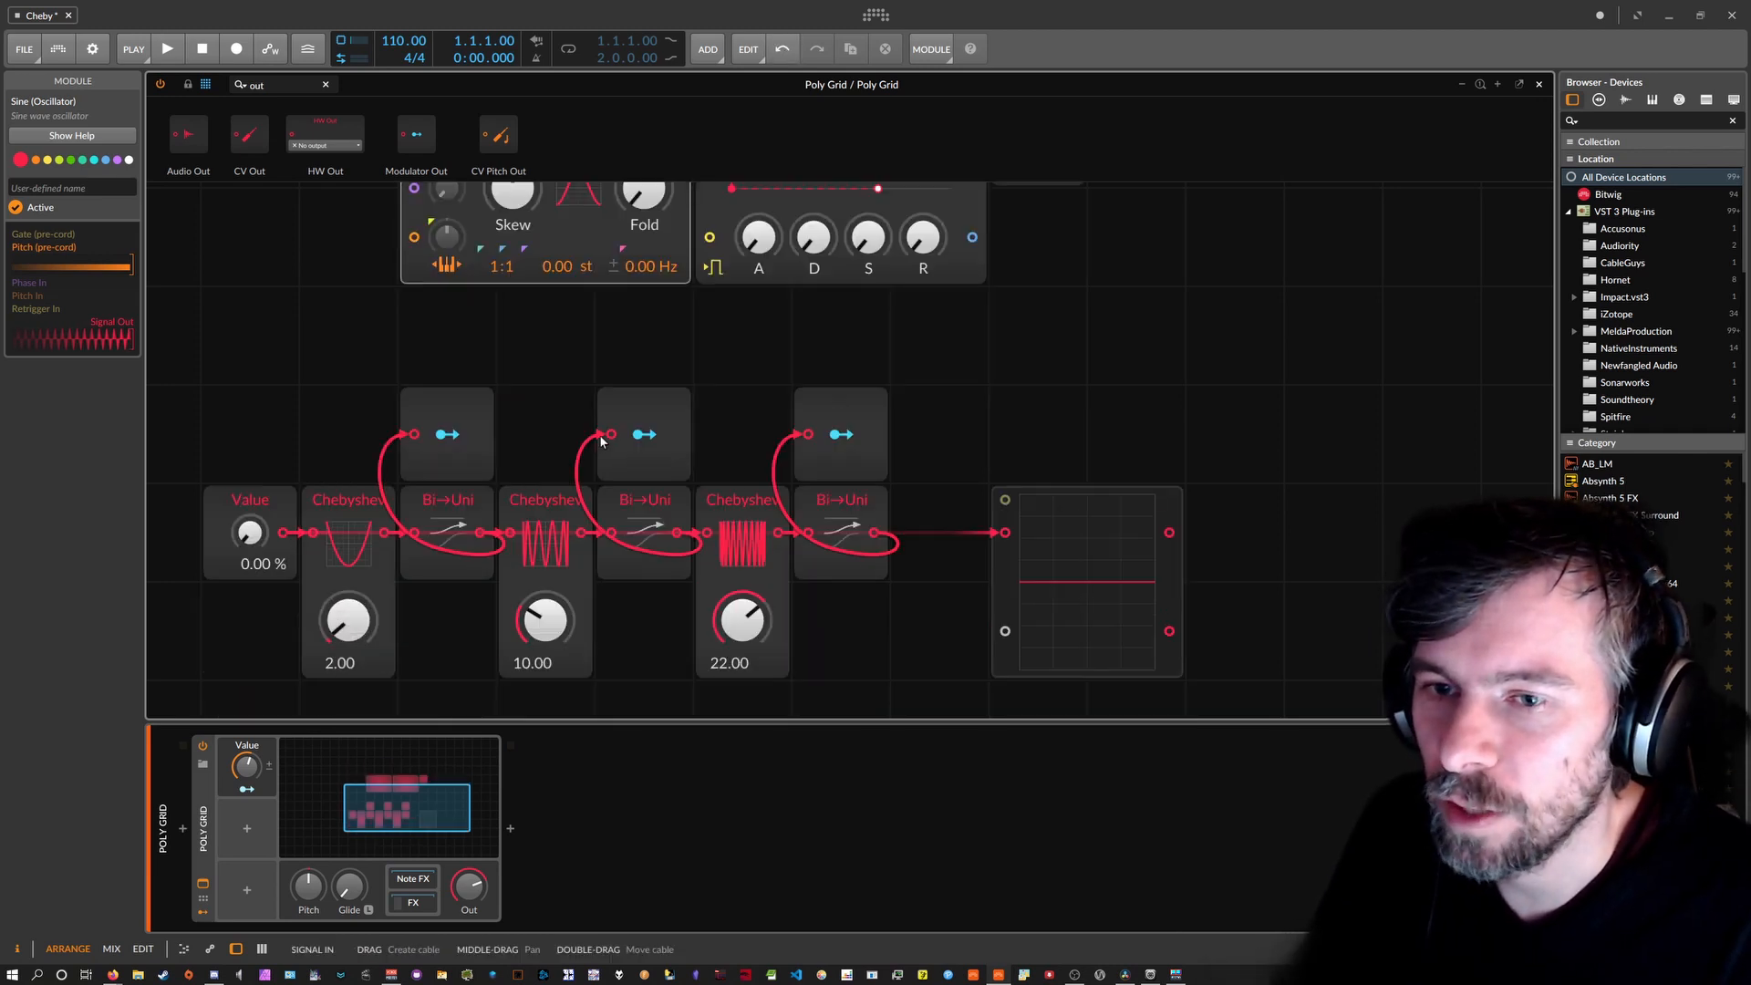
Map the three Modulator Outs to the Sine's Skew, the Sine's Fold and the envelope's attack.
scroll(547, 444, "up", 1)
left_click(447, 532)
left_click_drag(513, 288, 512, 283)
left_click(643, 533)
left_click_drag(644, 288, 644, 263)
left_click(841, 532)
left_click_drag(757, 336, 813, 308)
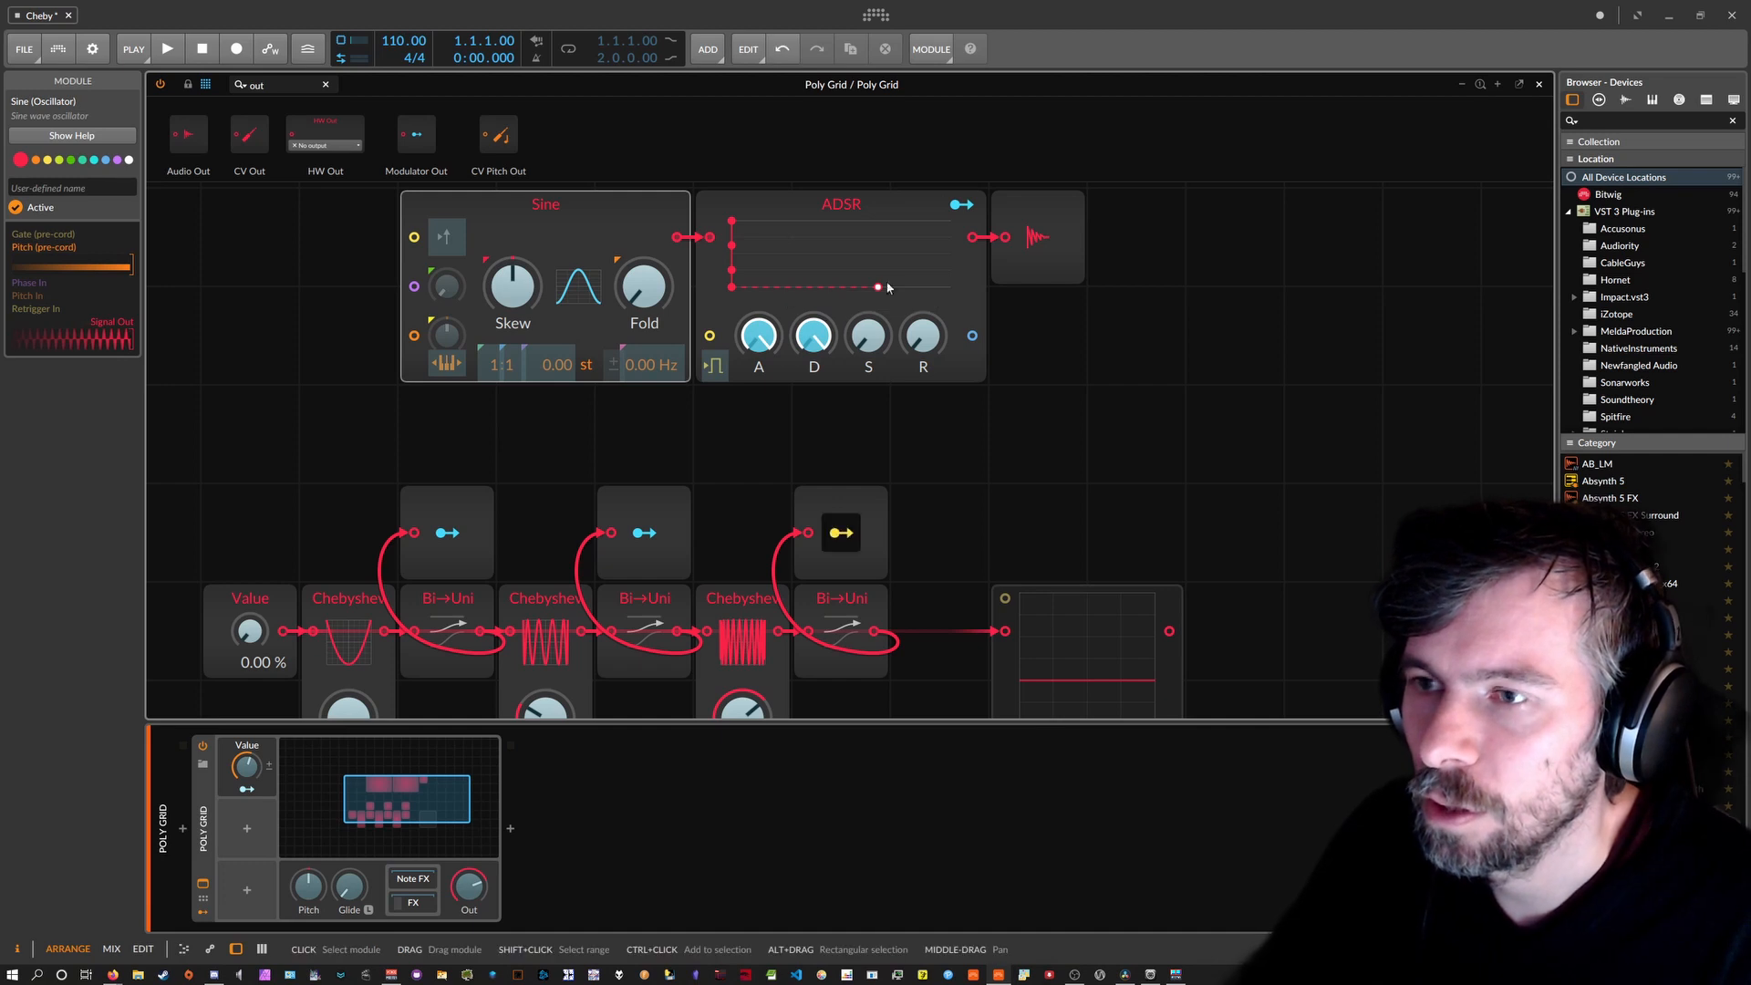
Replace the ADSR with an AD envelope and nudge the input Value to 0.40 %.
right_click(841, 206)
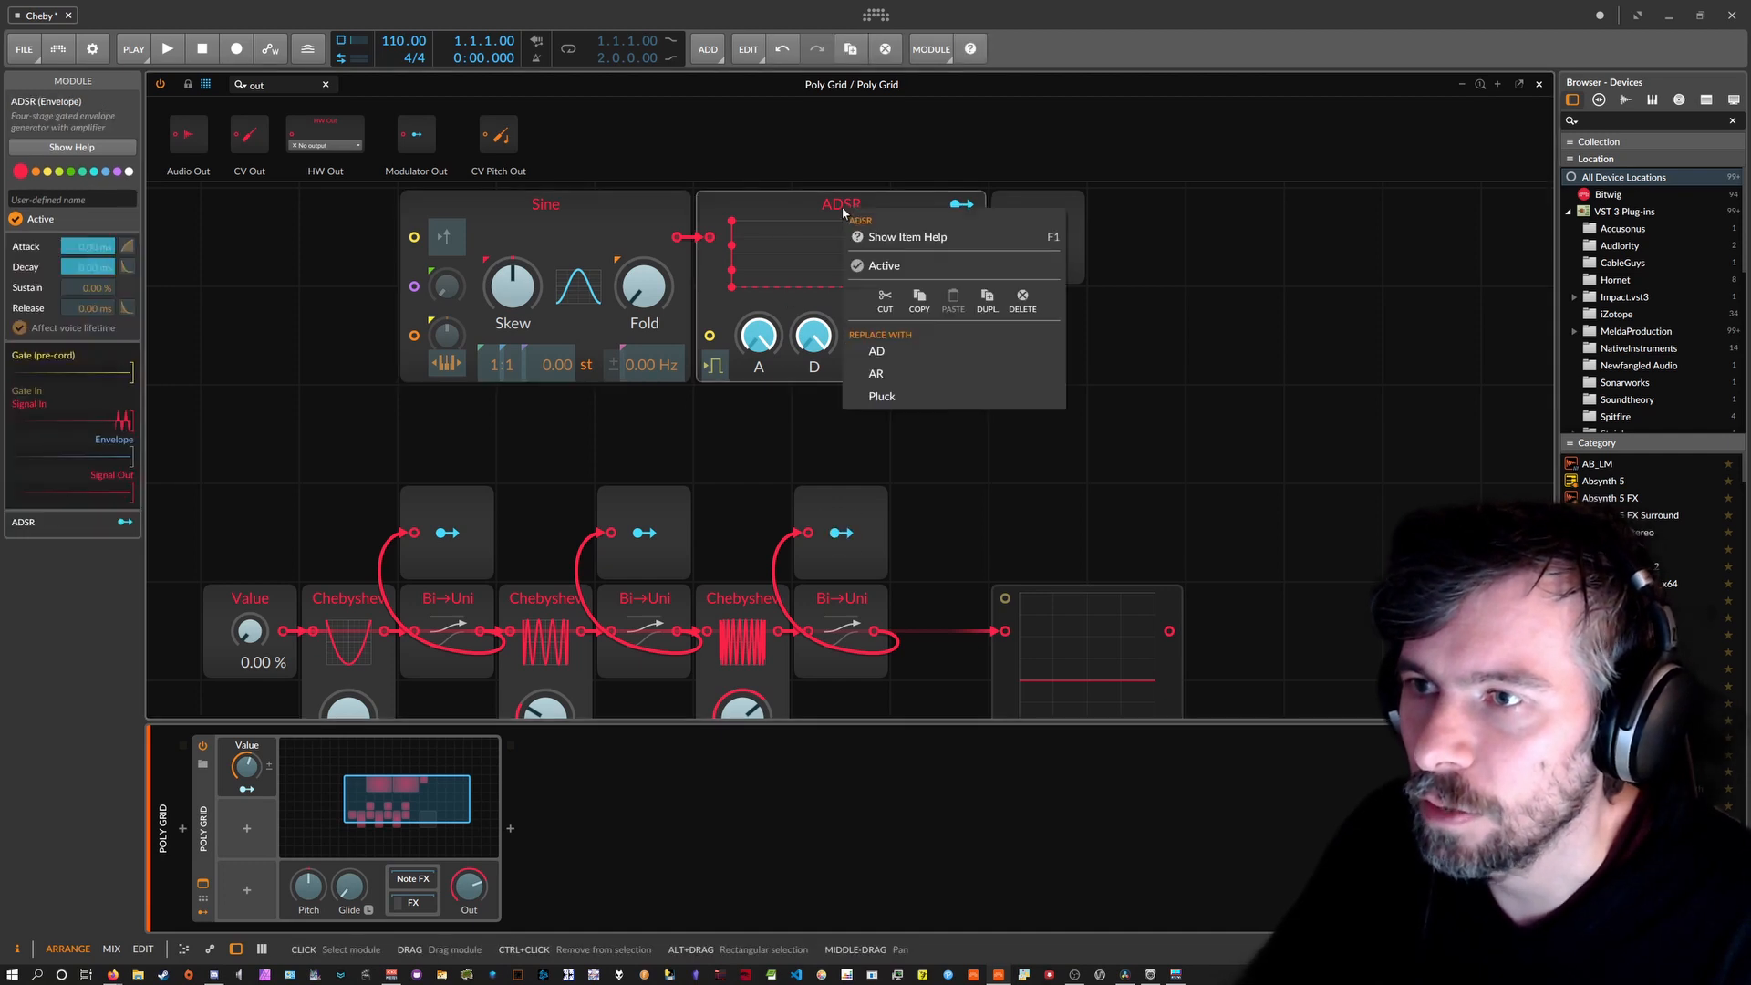
left_click(908, 351)
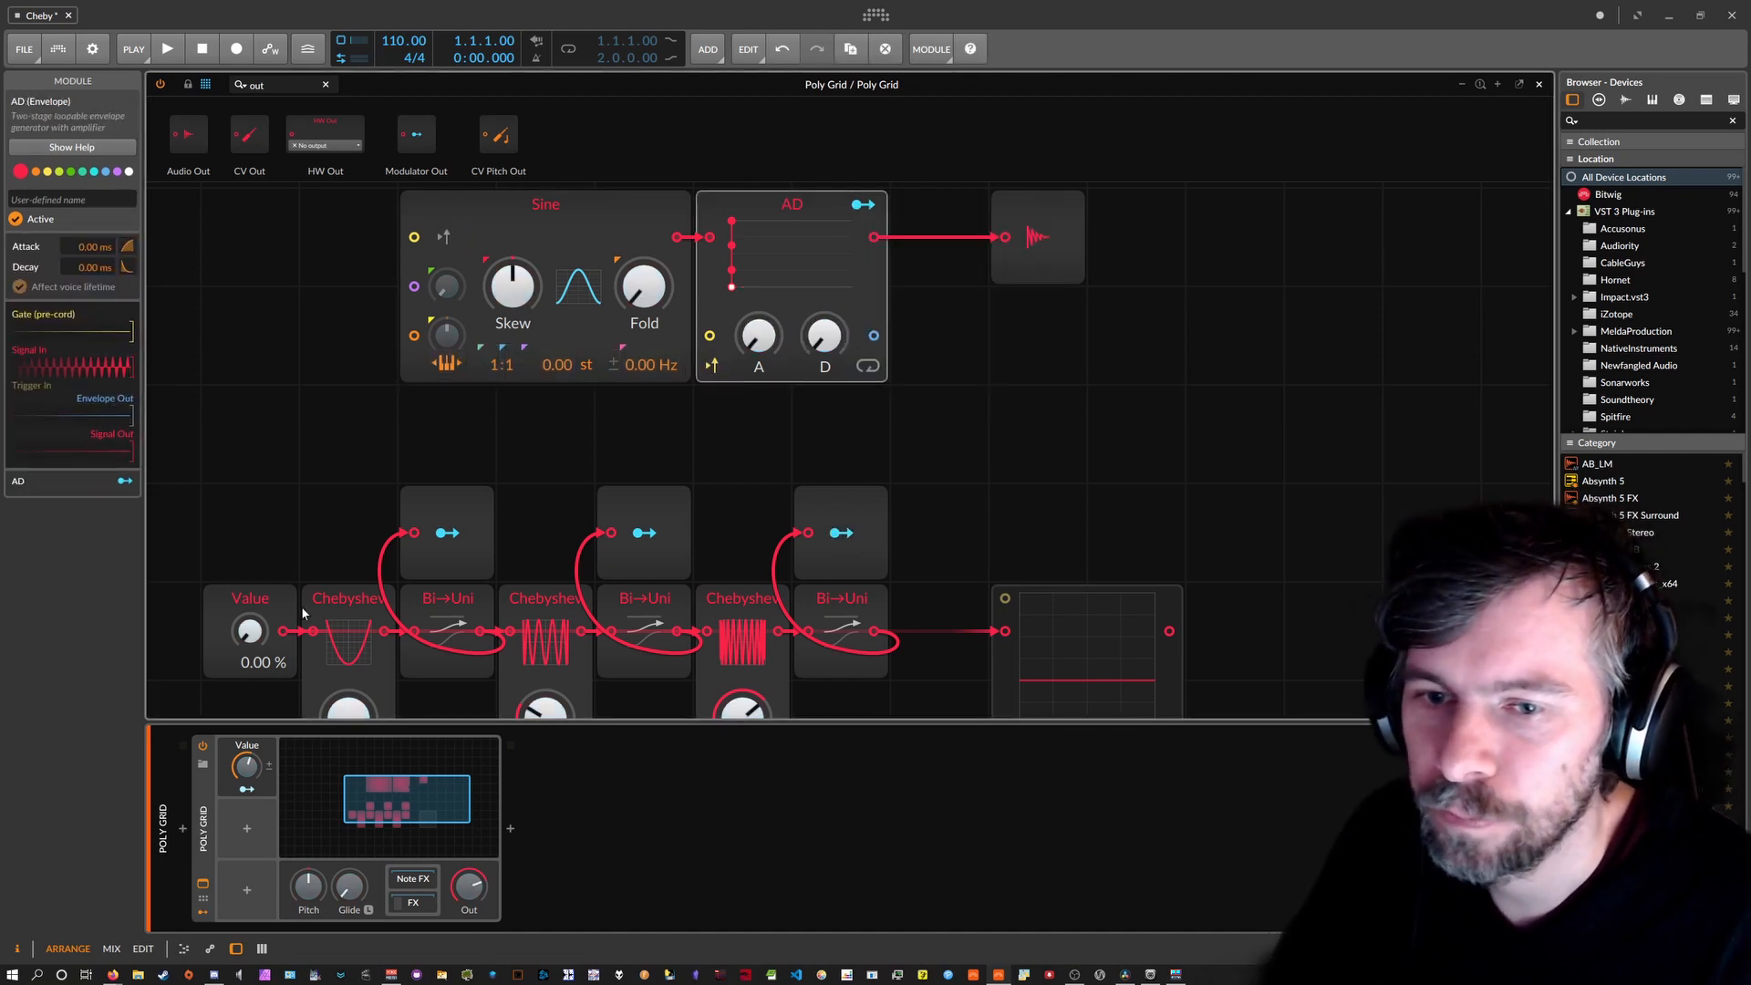
mouse_move(249, 630)
left_mouse_down()
mouse_move(249, 540)
mouse_move(249, 638)
left_mouse_up()
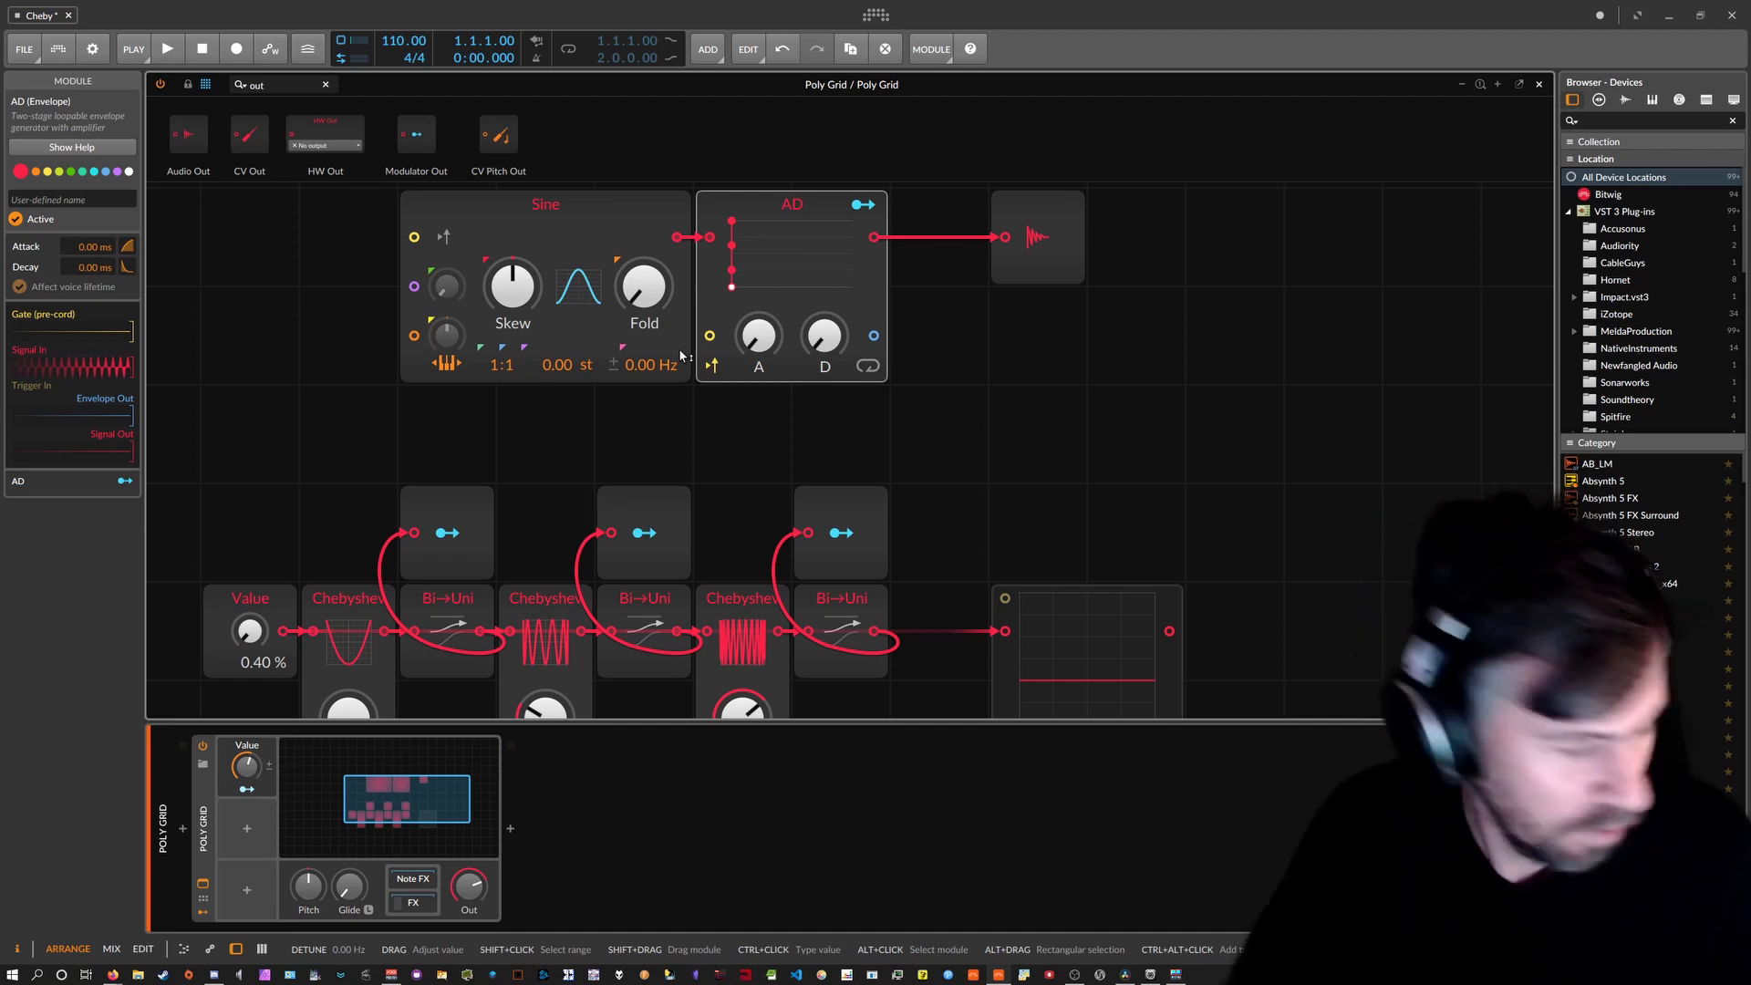
Sweep the Value macro and settle it at 27.6 %, then remove the Modulator Out routing from the AD envelope.
mouse_move(249, 631)
left_mouse_down()
mouse_move(249, 530)
mouse_move(249, 562)
left_mouse_up()
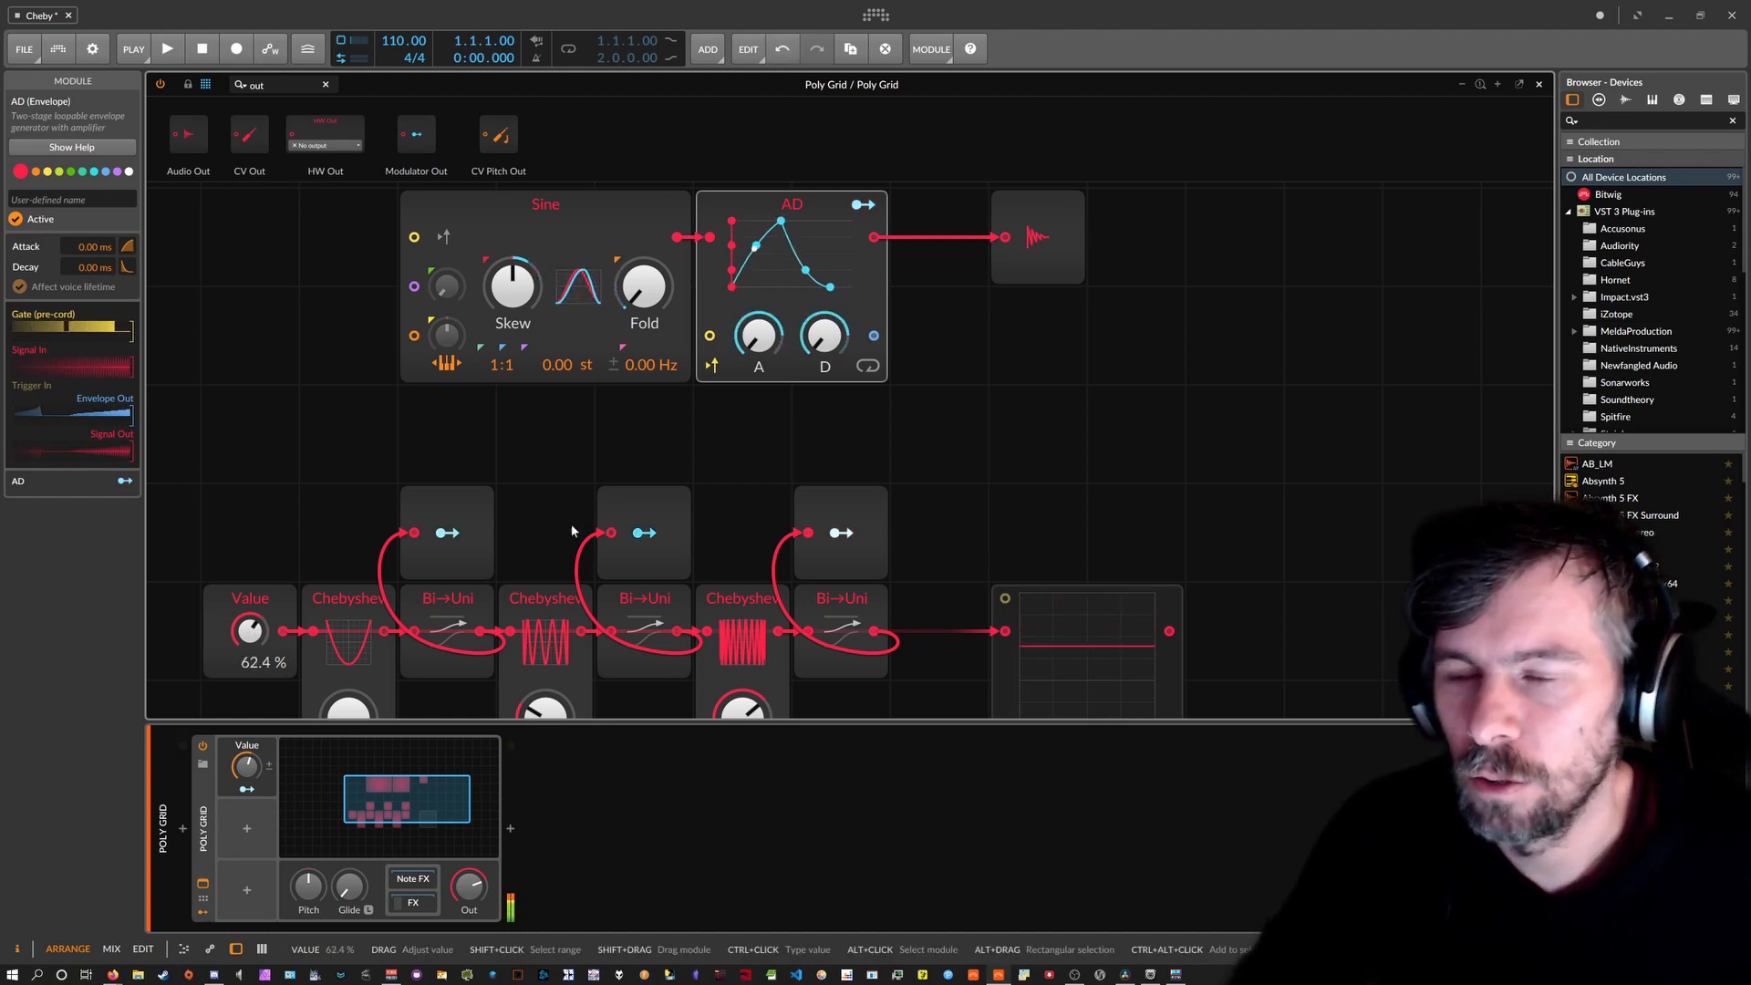
left_click_drag(251, 638, 250, 670)
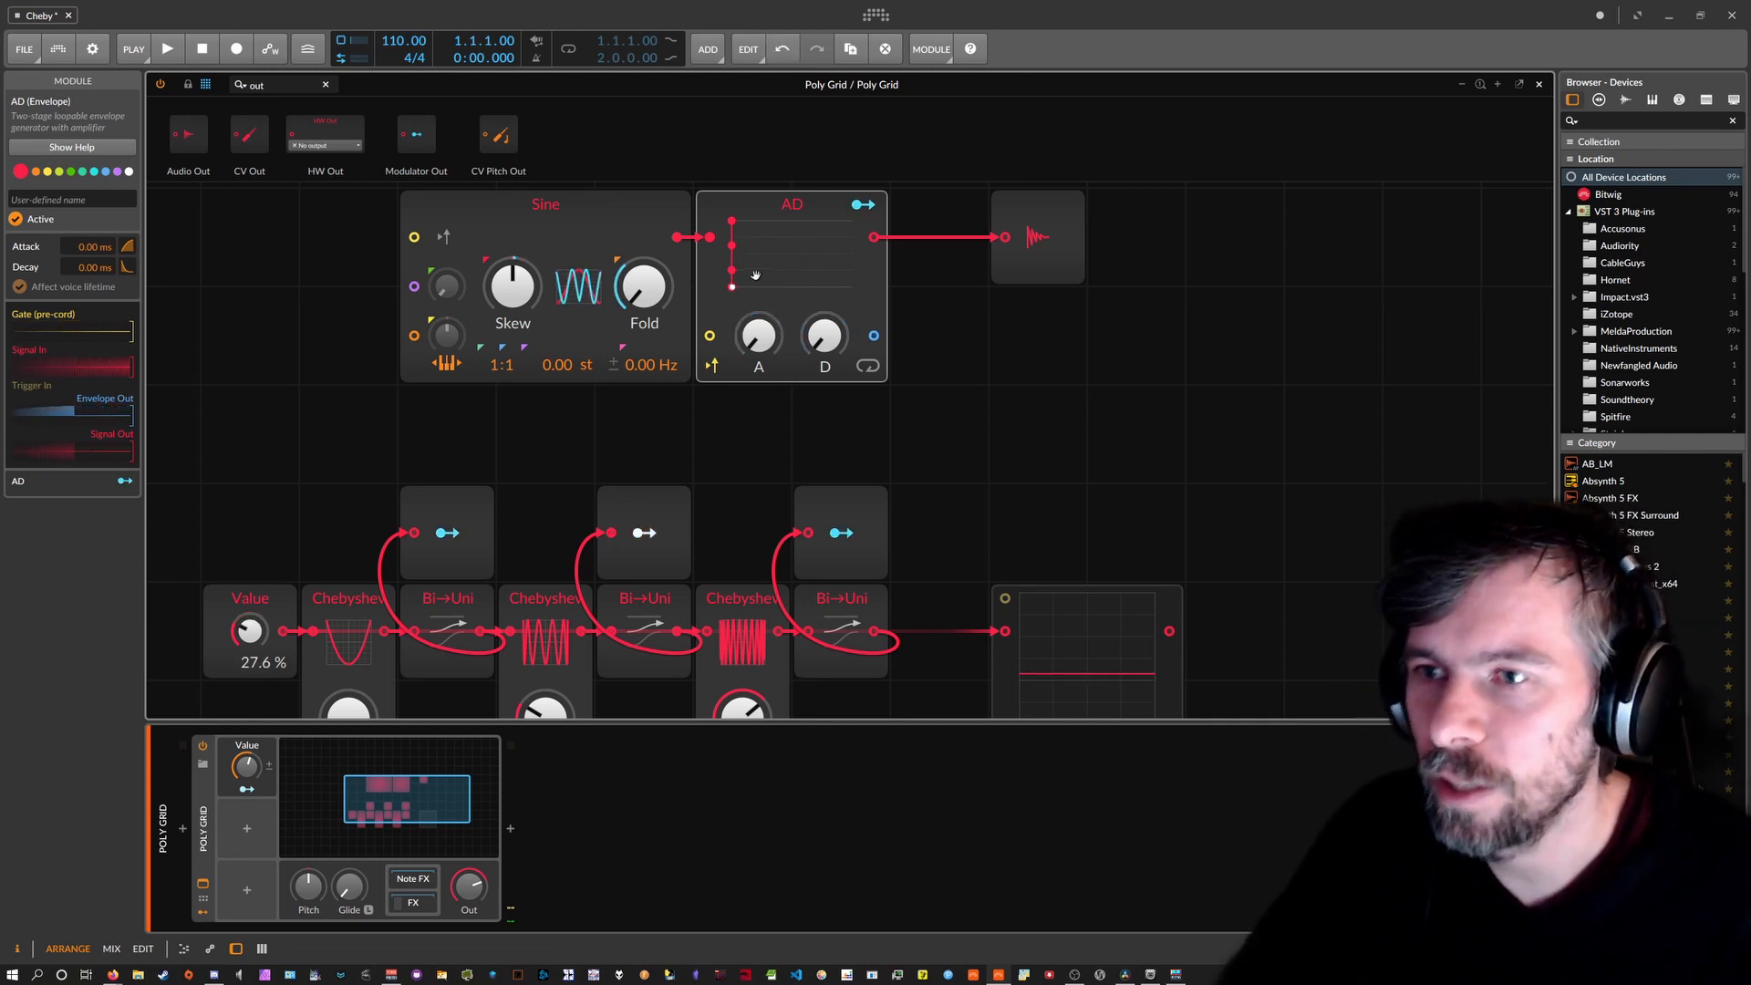
right_click(755, 349)
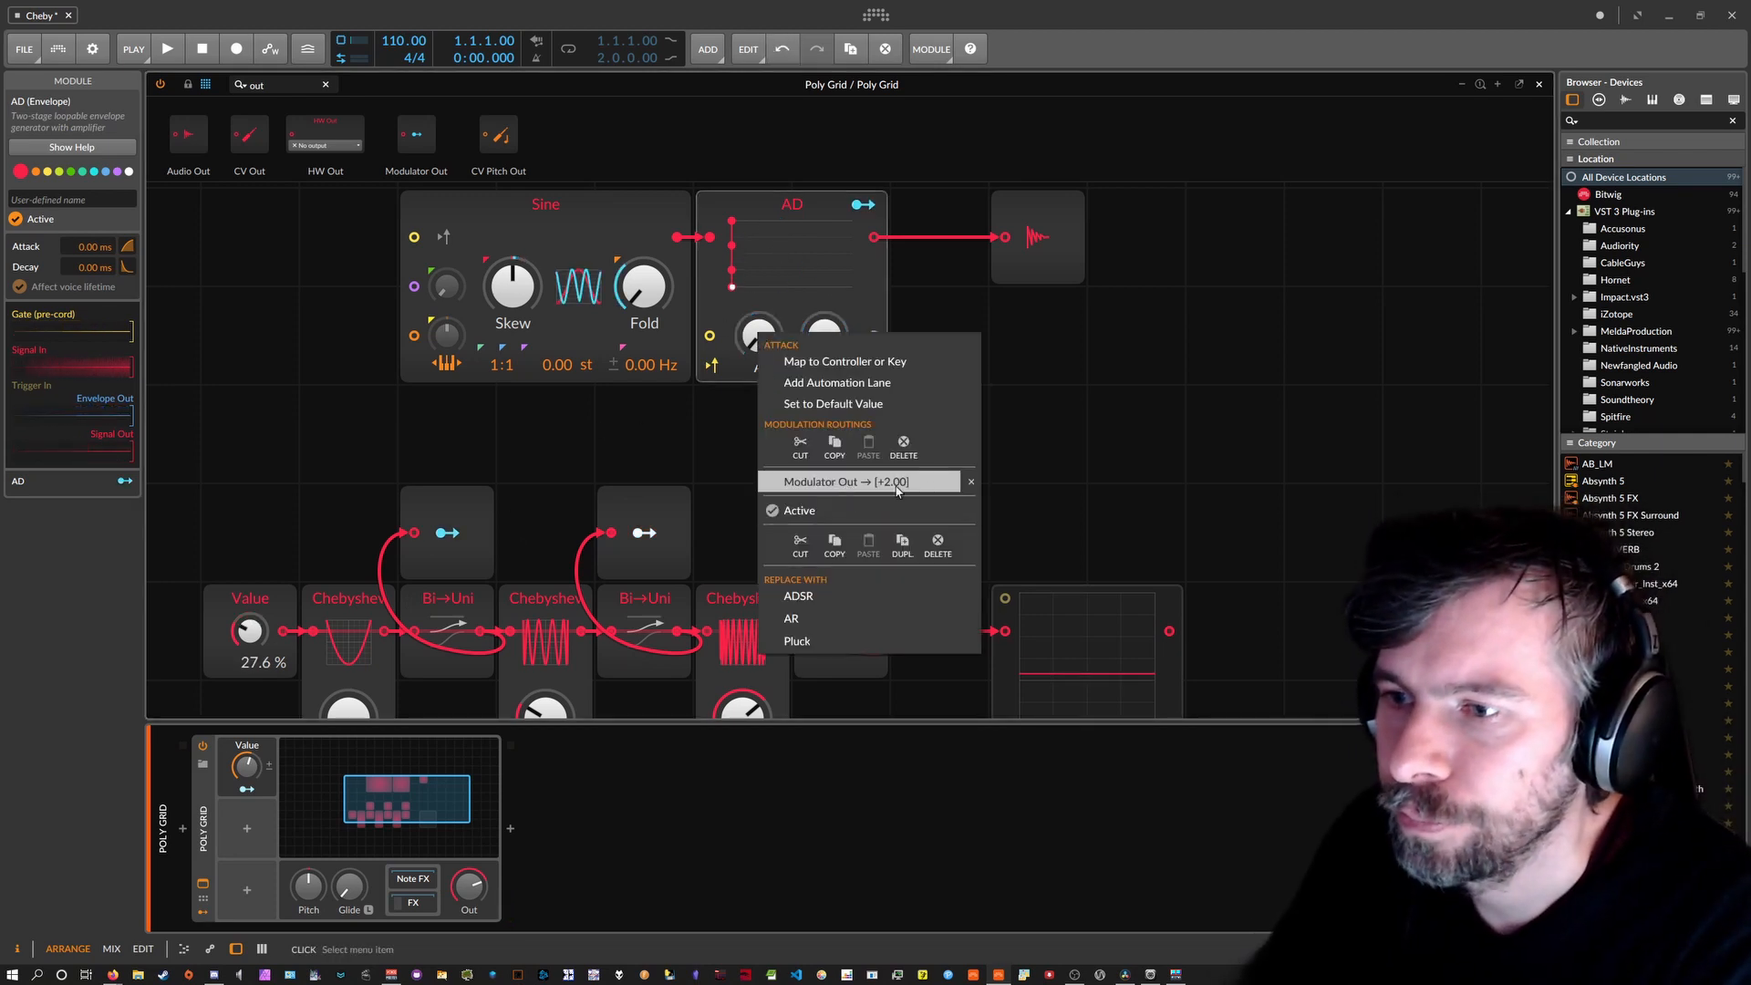
right_click(826, 337)
left_click(1049, 486)
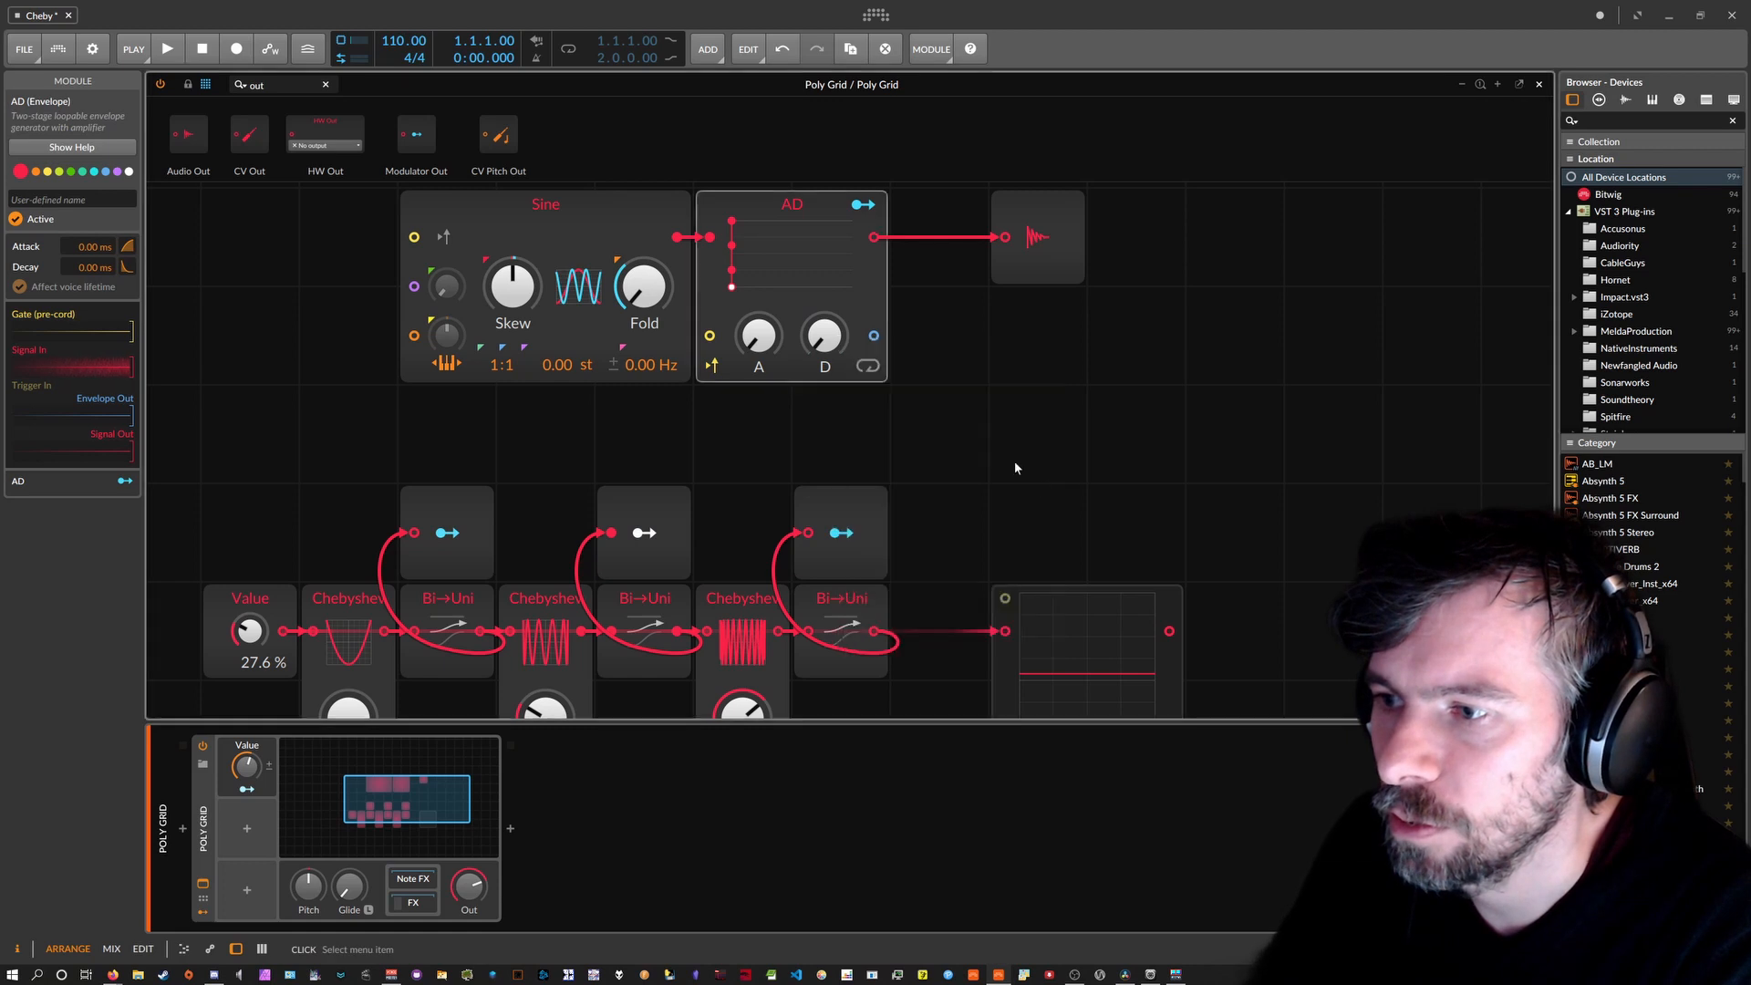
Lengthen the AD envelope to a 243 ms attack and 2.94 s decay.
left_click_drag(827, 339, 827, 284)
left_click_drag(759, 338, 758, 319)
left_click_drag(826, 338, 826, 321)
left_click_drag(765, 338, 764, 321)
left_click_drag(828, 338, 828, 322)
left_click_drag(773, 339, 774, 329)
Duplicate the Sine to its left and cable the copy into the original Sine's phase input.
scroll(748, 356, "up", 1)
left_click(562, 324)
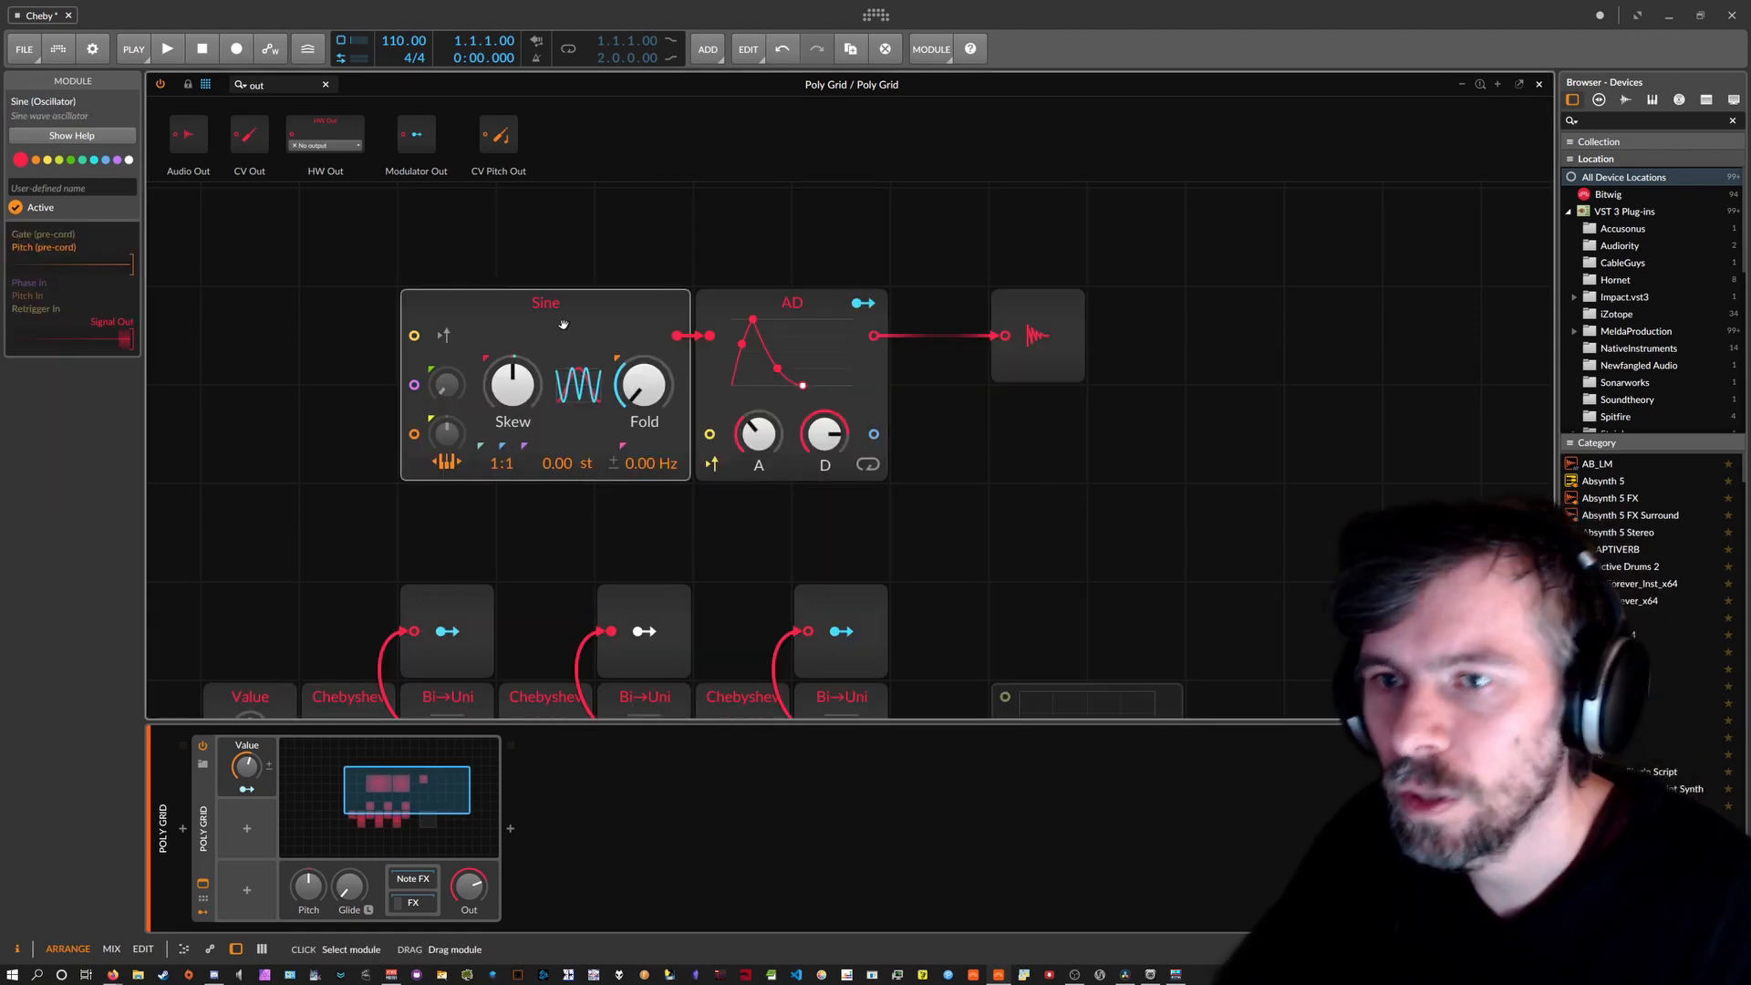
left_click_drag(547, 330, 252, 347)
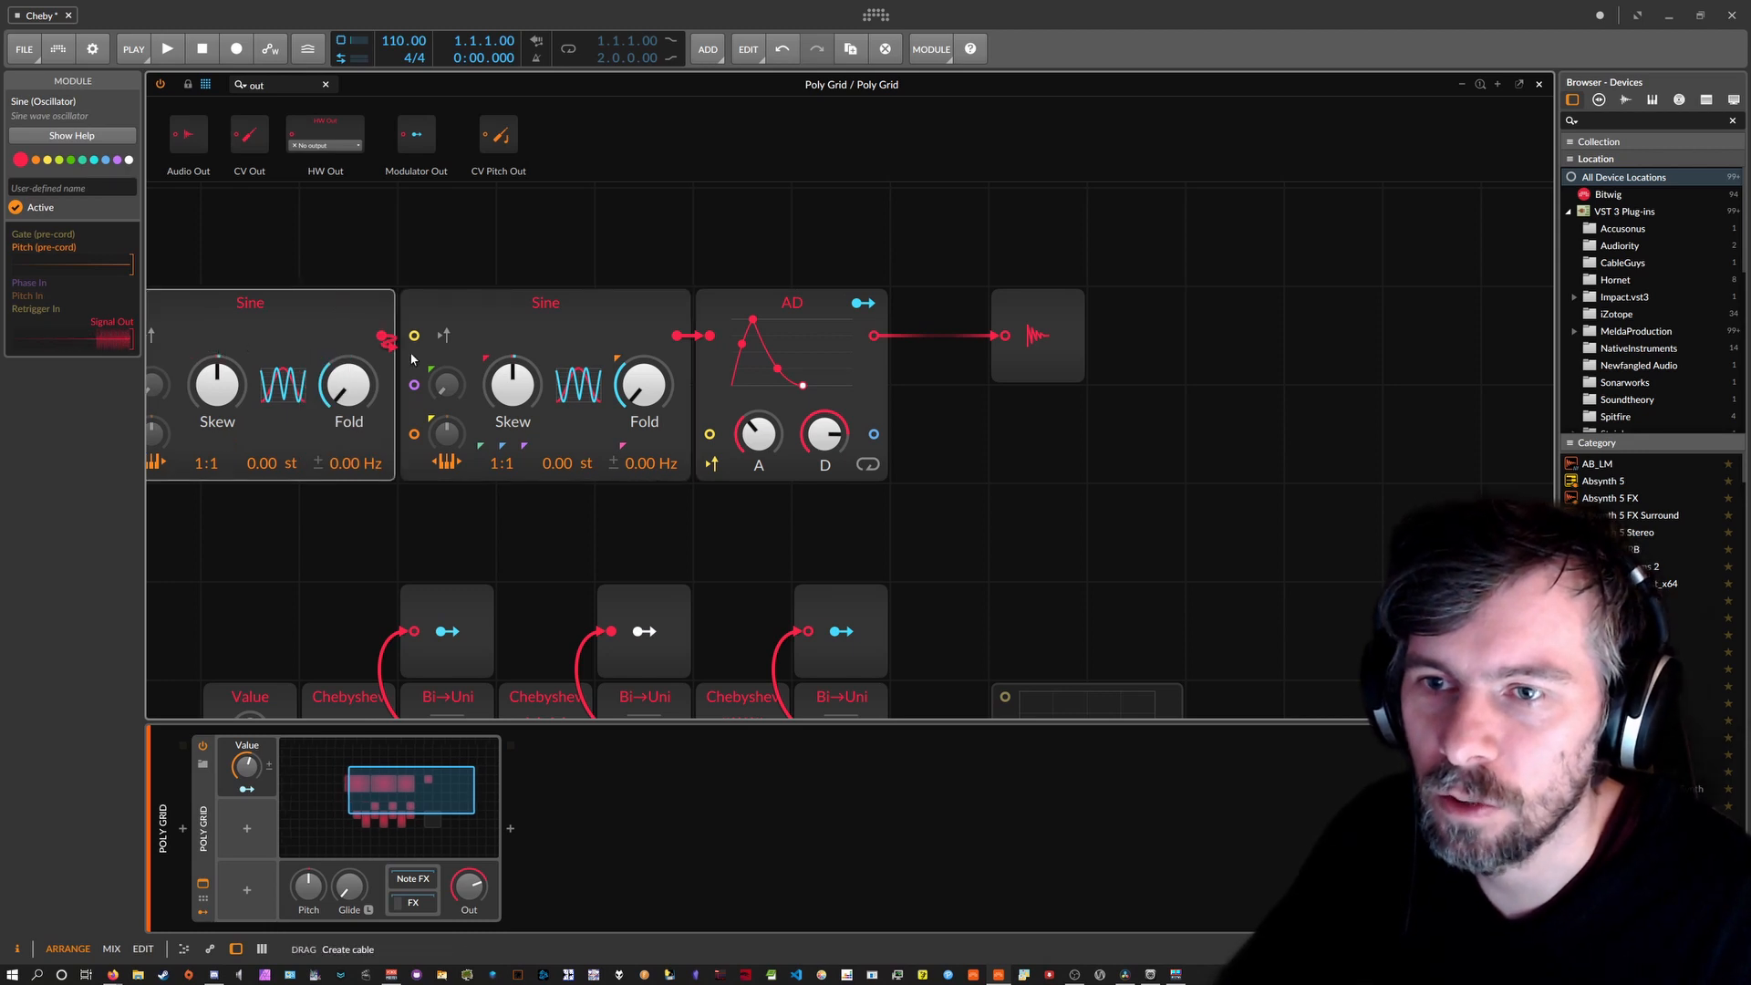
left_click_drag(382, 336, 414, 384)
Modulate the original Sine's phase amount by +0.30 from a Modulator Out, then frame the whole patch.
left_click(644, 631)
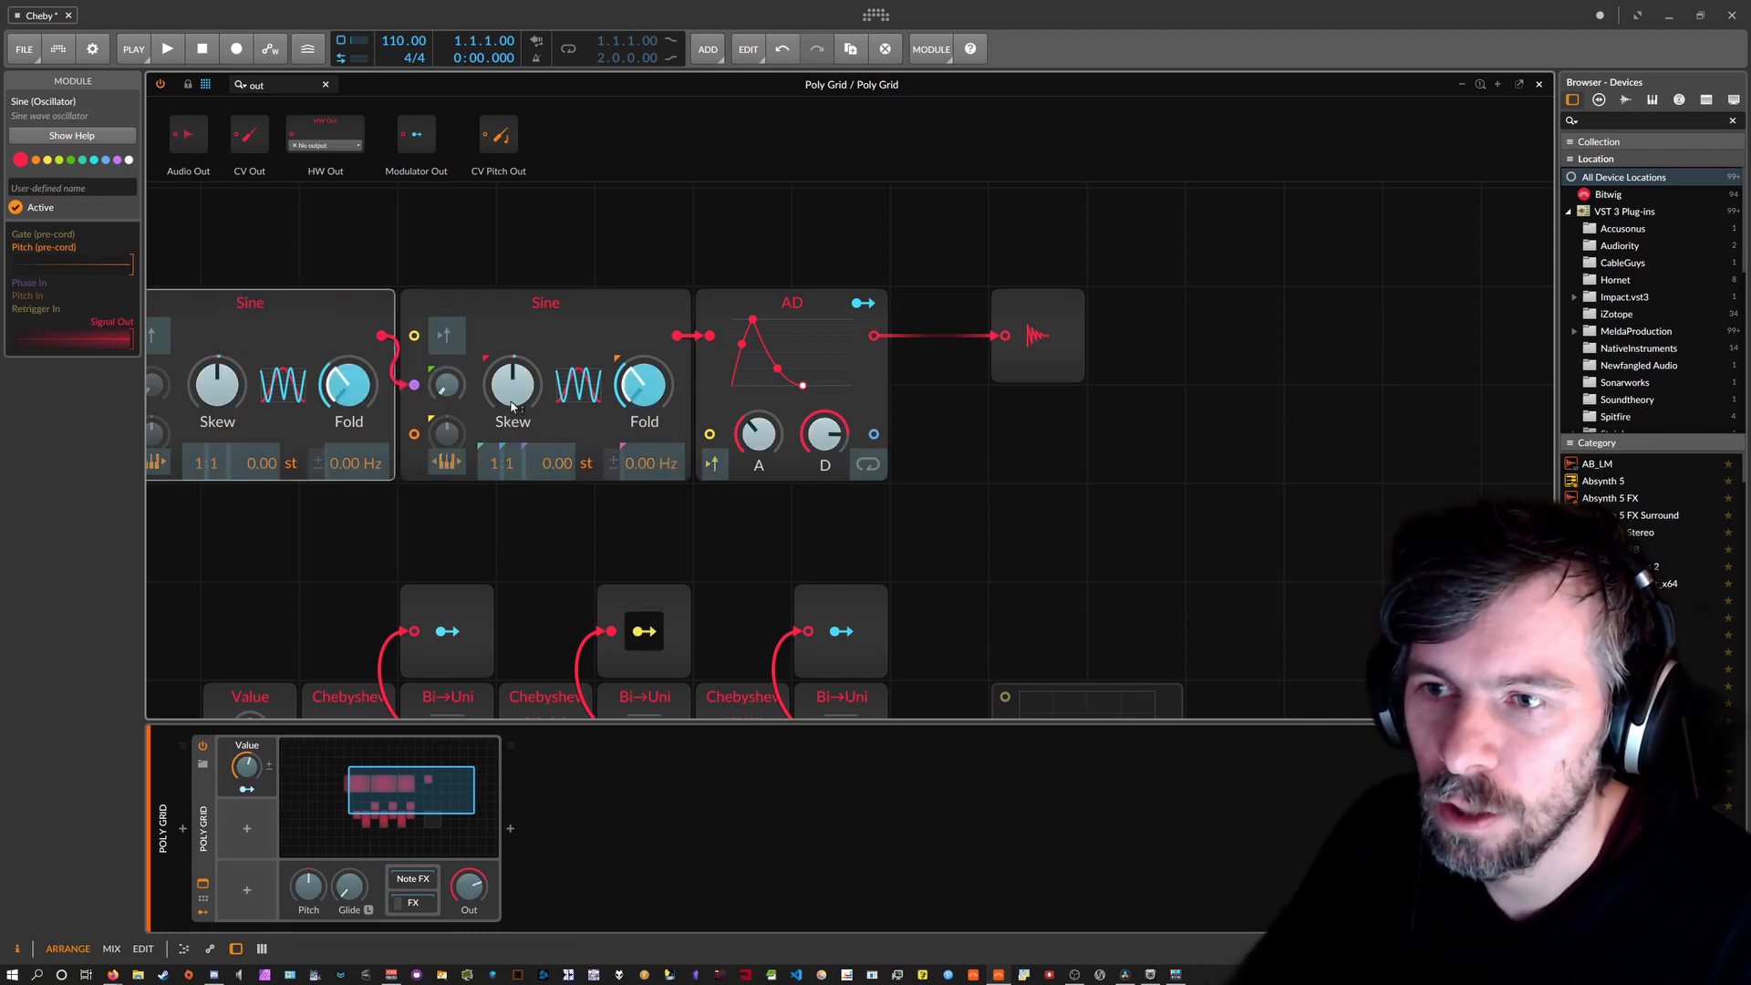
left_click(841, 631)
mouse_move(445, 384)
left_mouse_down()
mouse_move(445, 369)
mouse_move(449, 388)
left_mouse_up()
left_click(853, 629)
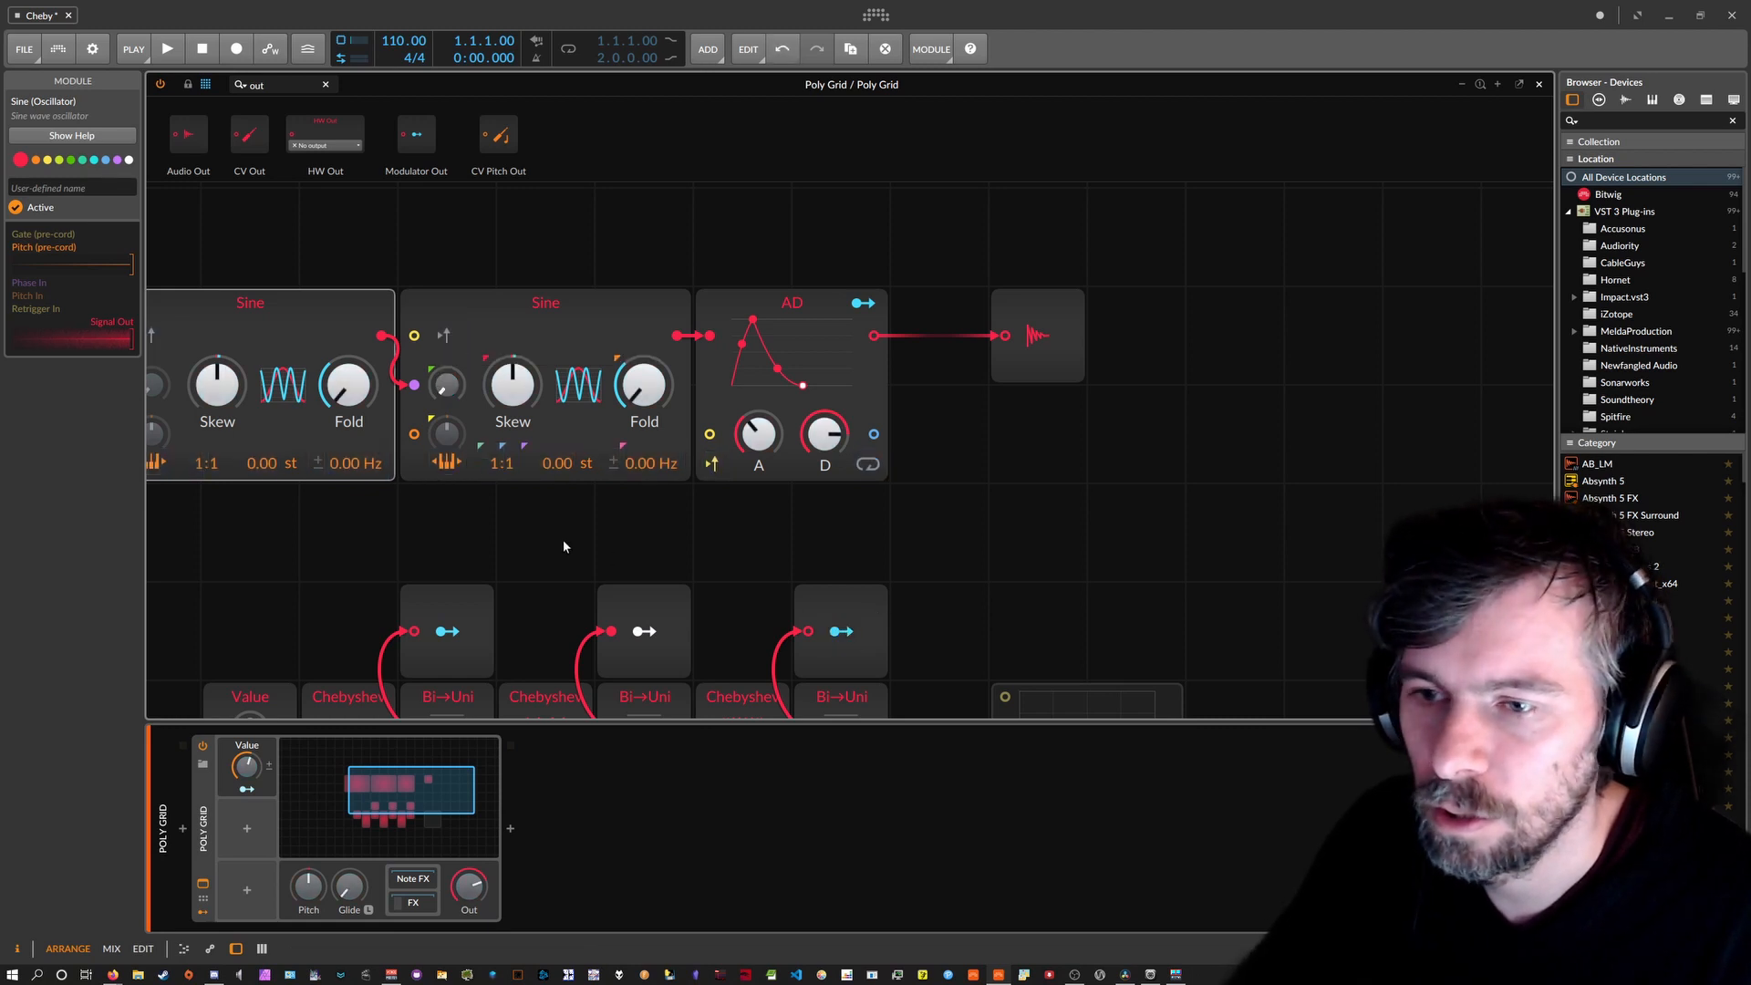
left_click_drag(582, 678, 785, 625)
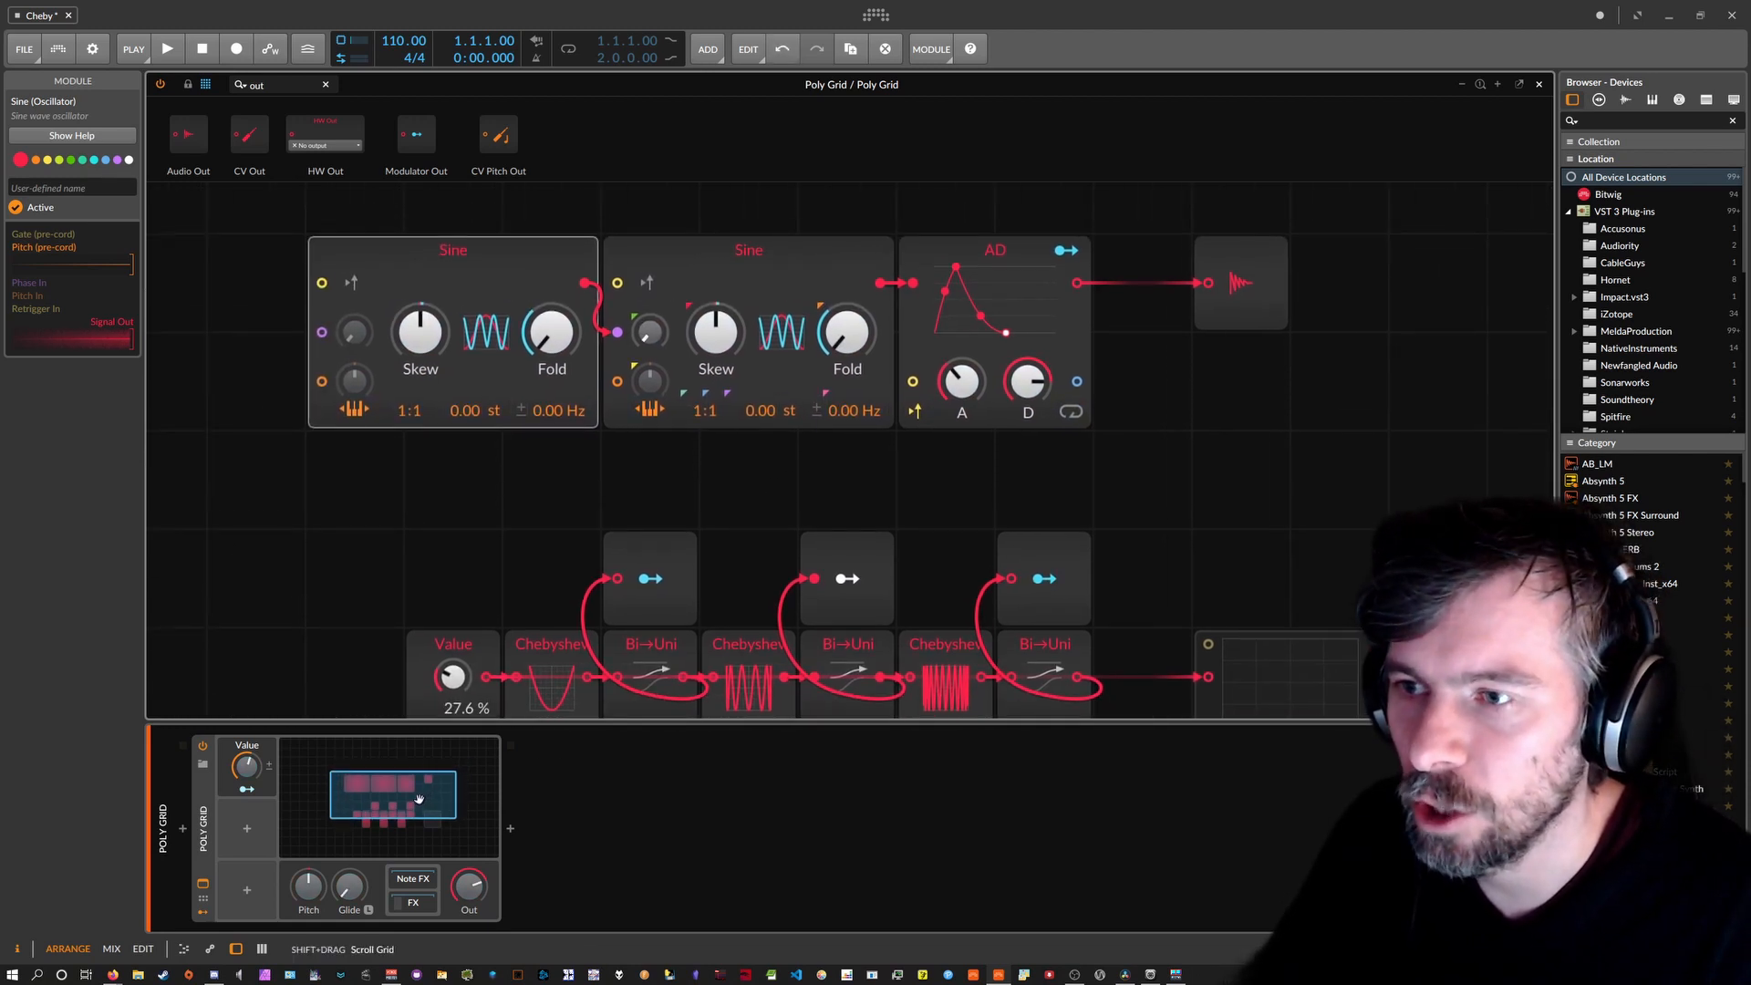
scroll(625, 536, "down", 2)
left_click_drag(460, 764, 417, 808)
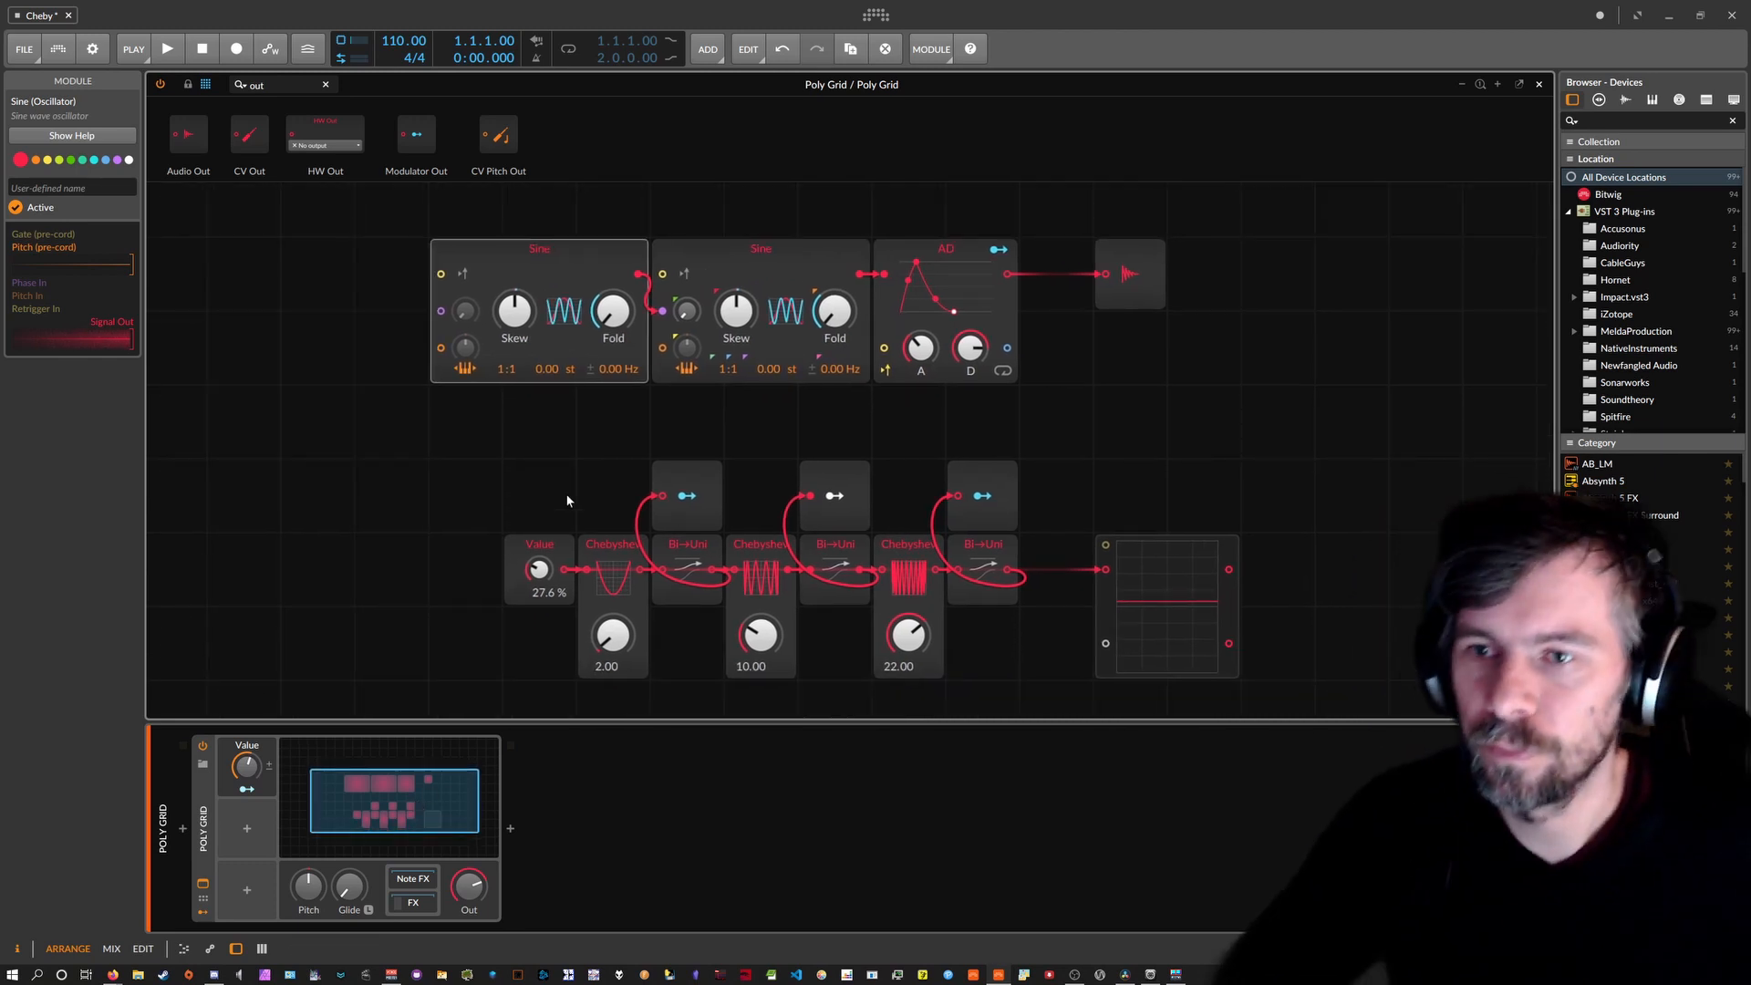
Sweep the Value macro through 18 % and 28.8 %, ending at 0.00 %.
mouse_move(539, 569)
left_mouse_down()
mouse_move(539, 588)
mouse_move(539, 556)
left_mouse_up()
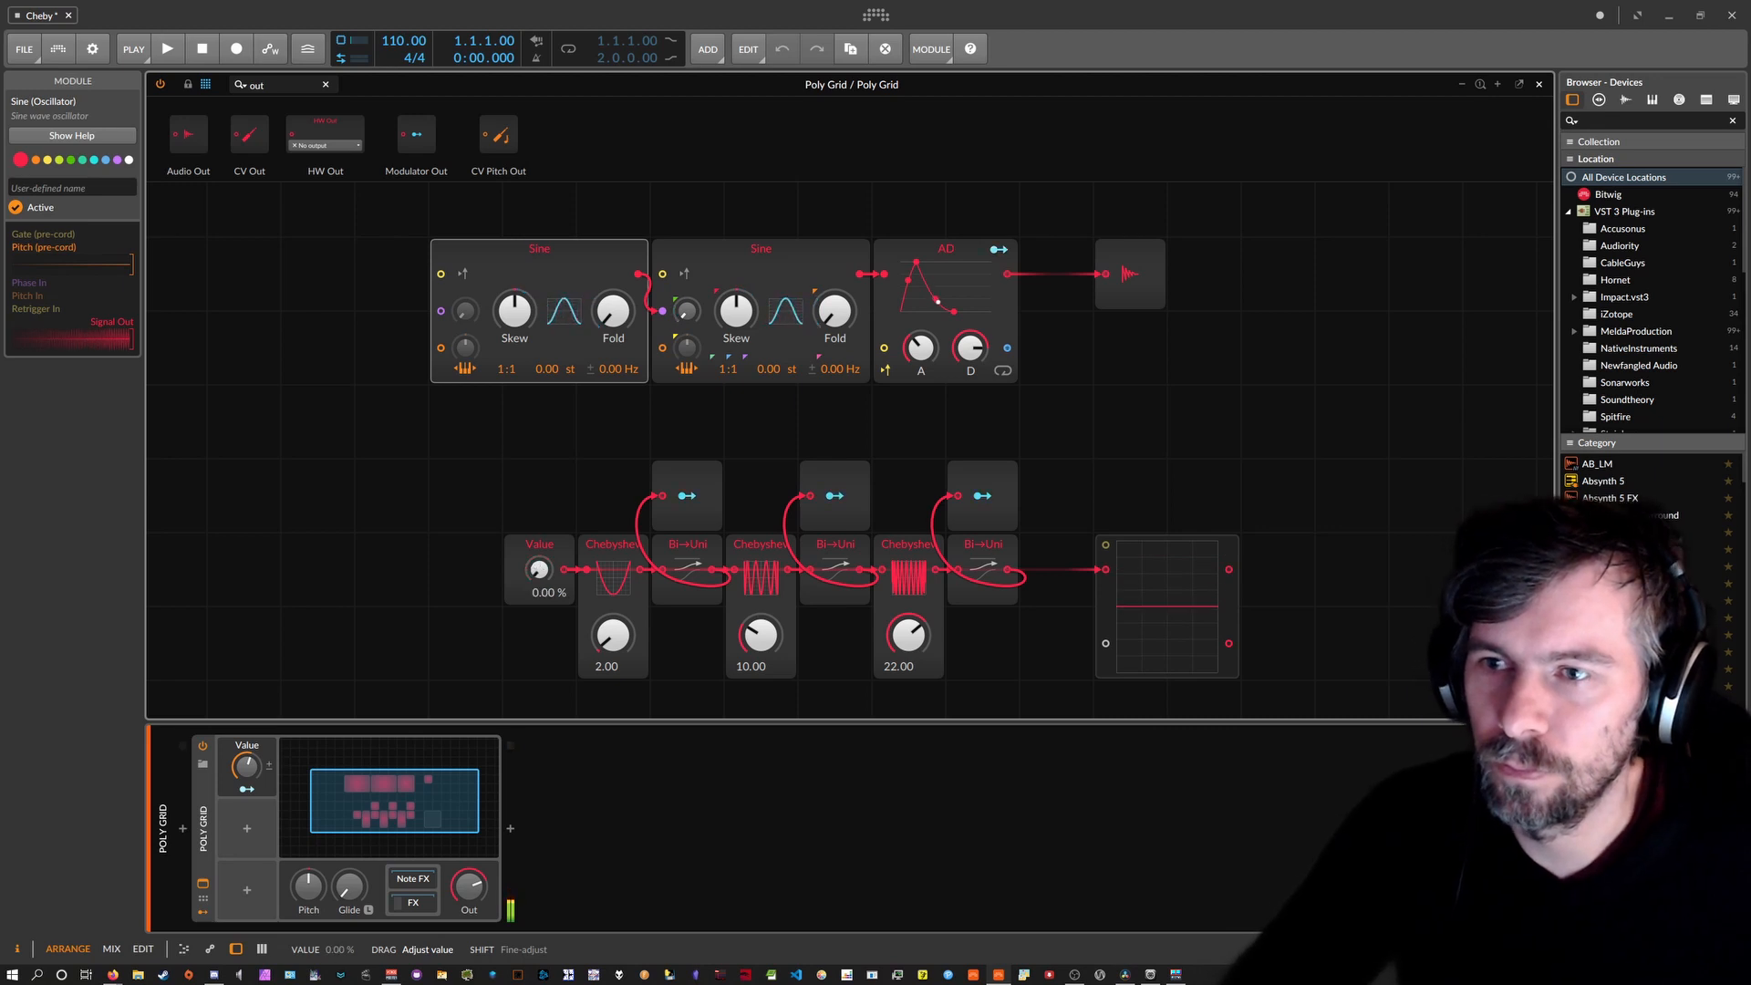
left_click_drag(539, 569, 538, 620)
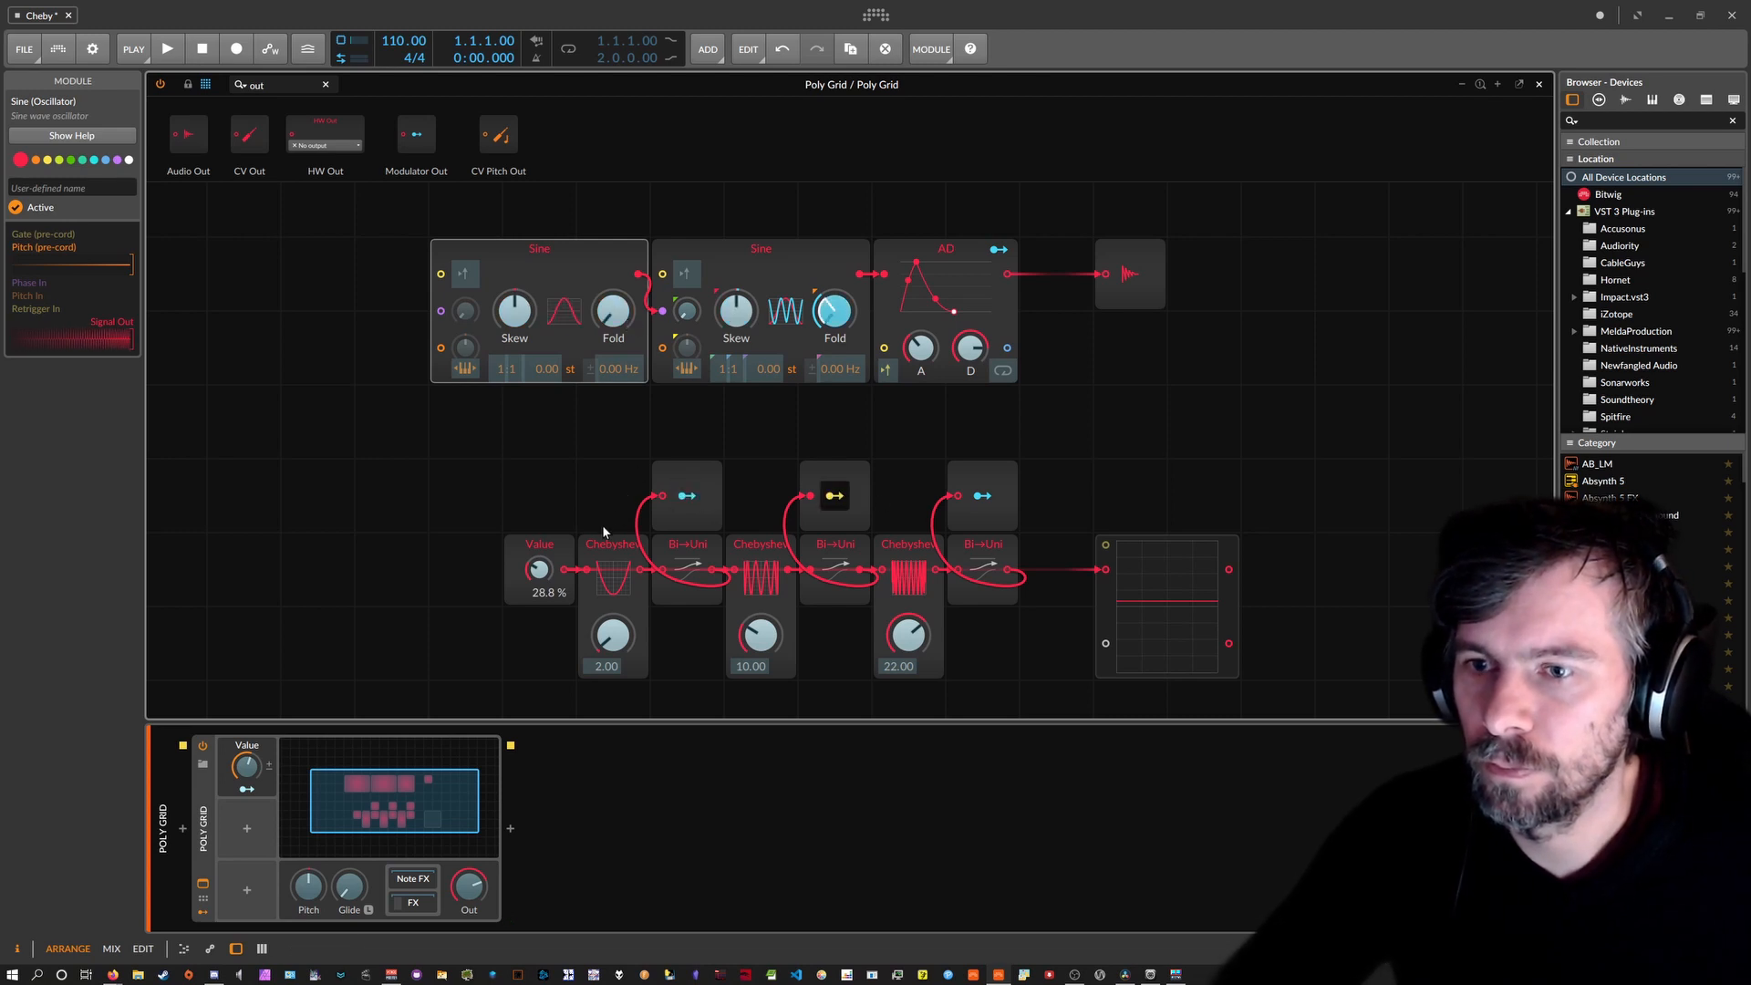
left_click_drag(547, 565, 547, 595)
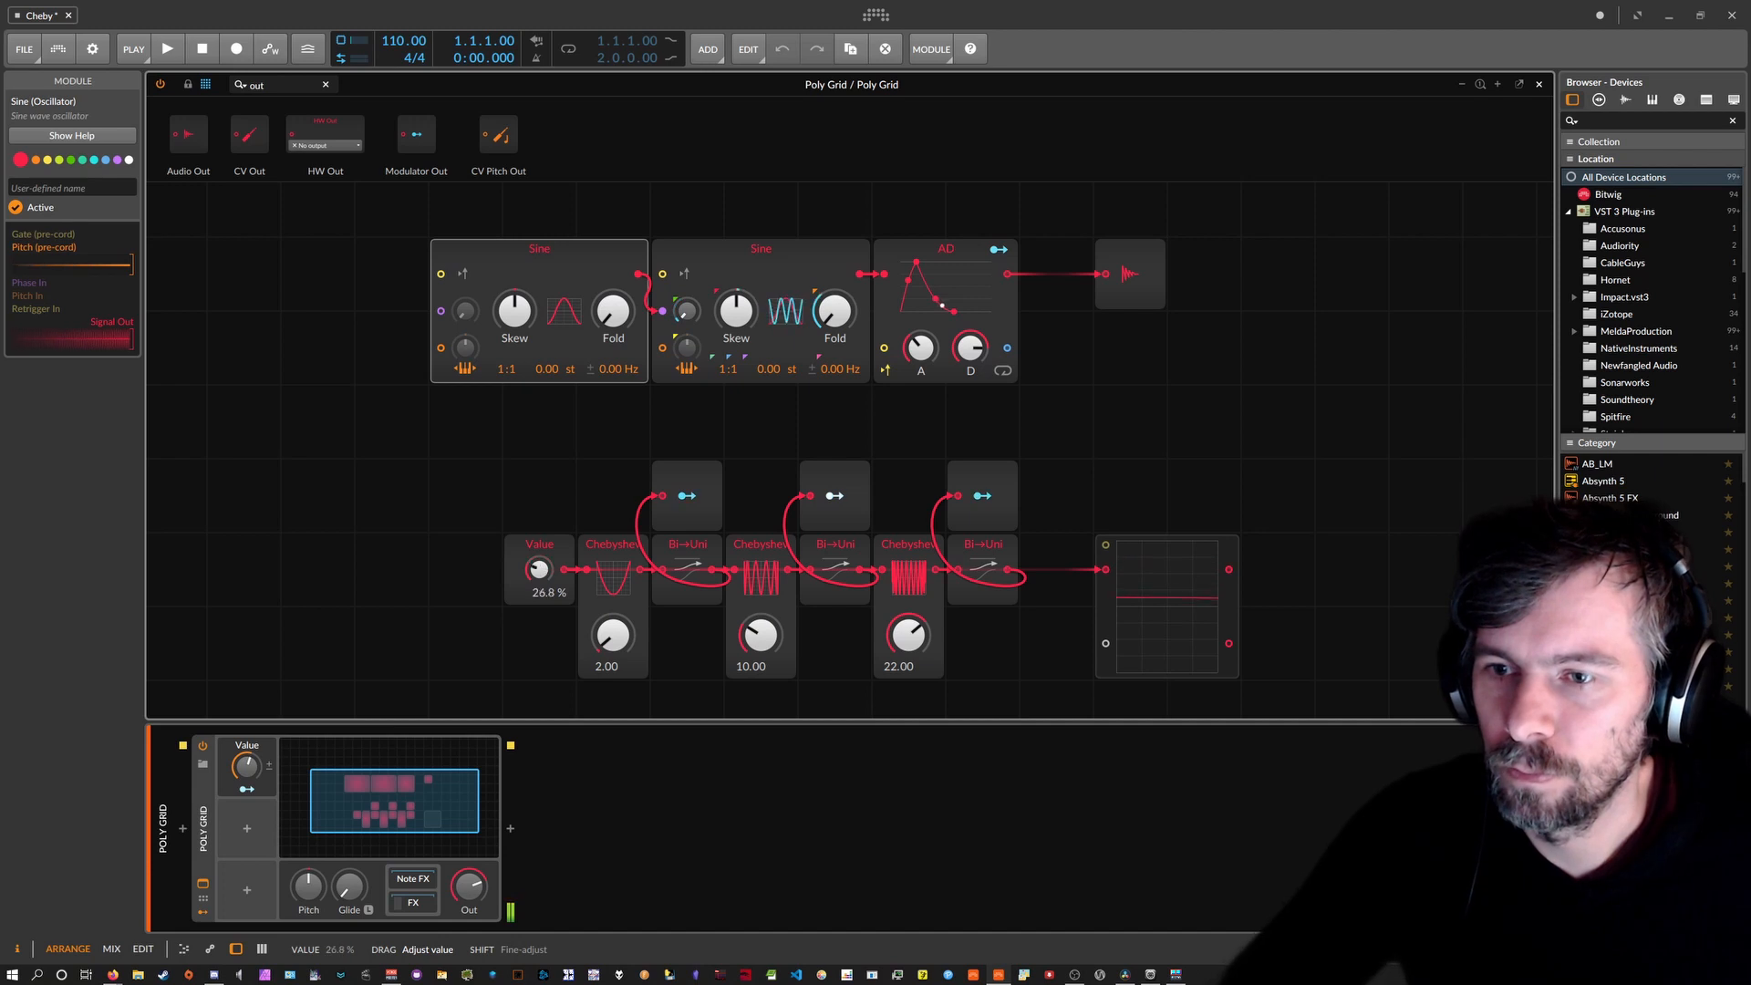
Marquee-select the Chebyshev chain row, shift it left, and select the last stage.
left_click_drag(1003, 659, 541, 476)
left_click_drag(538, 547, 242, 547)
left_click_drag(802, 670, 639, 504)
Duplicate the last Chebyshev stage twice and map the fourth stage's Modulator Out to the first Sine's Skew.
key("ctrl+d")
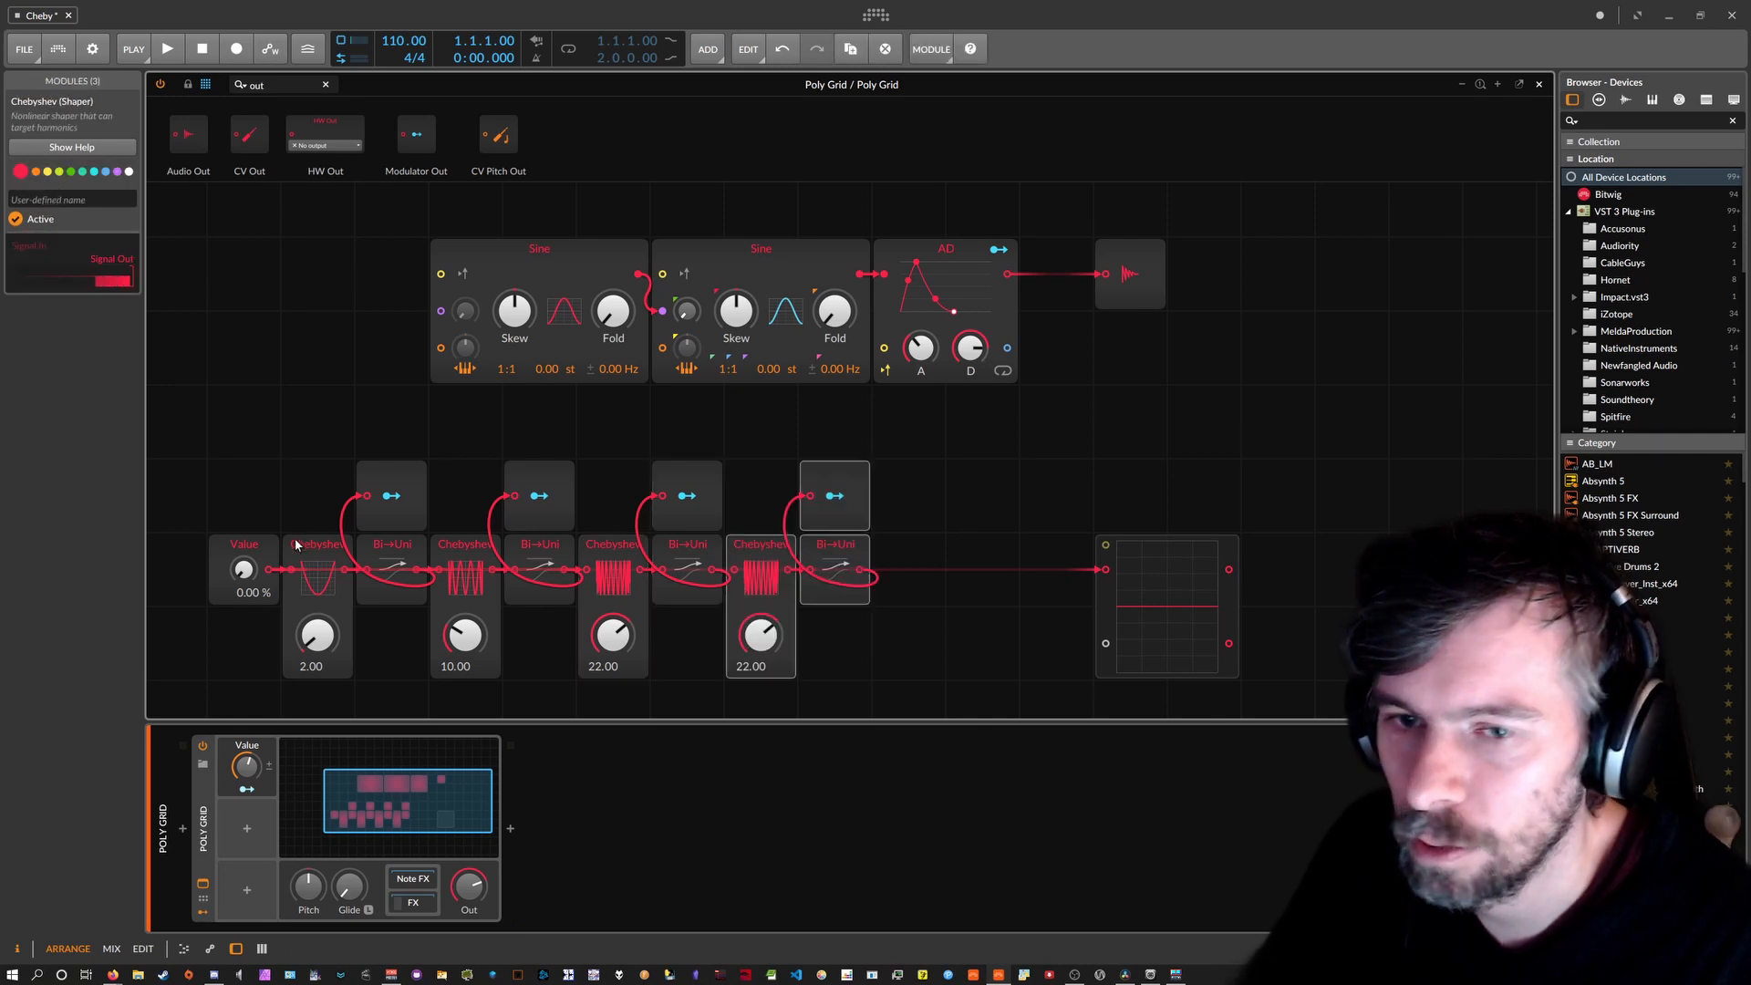
key("ctrl+d")
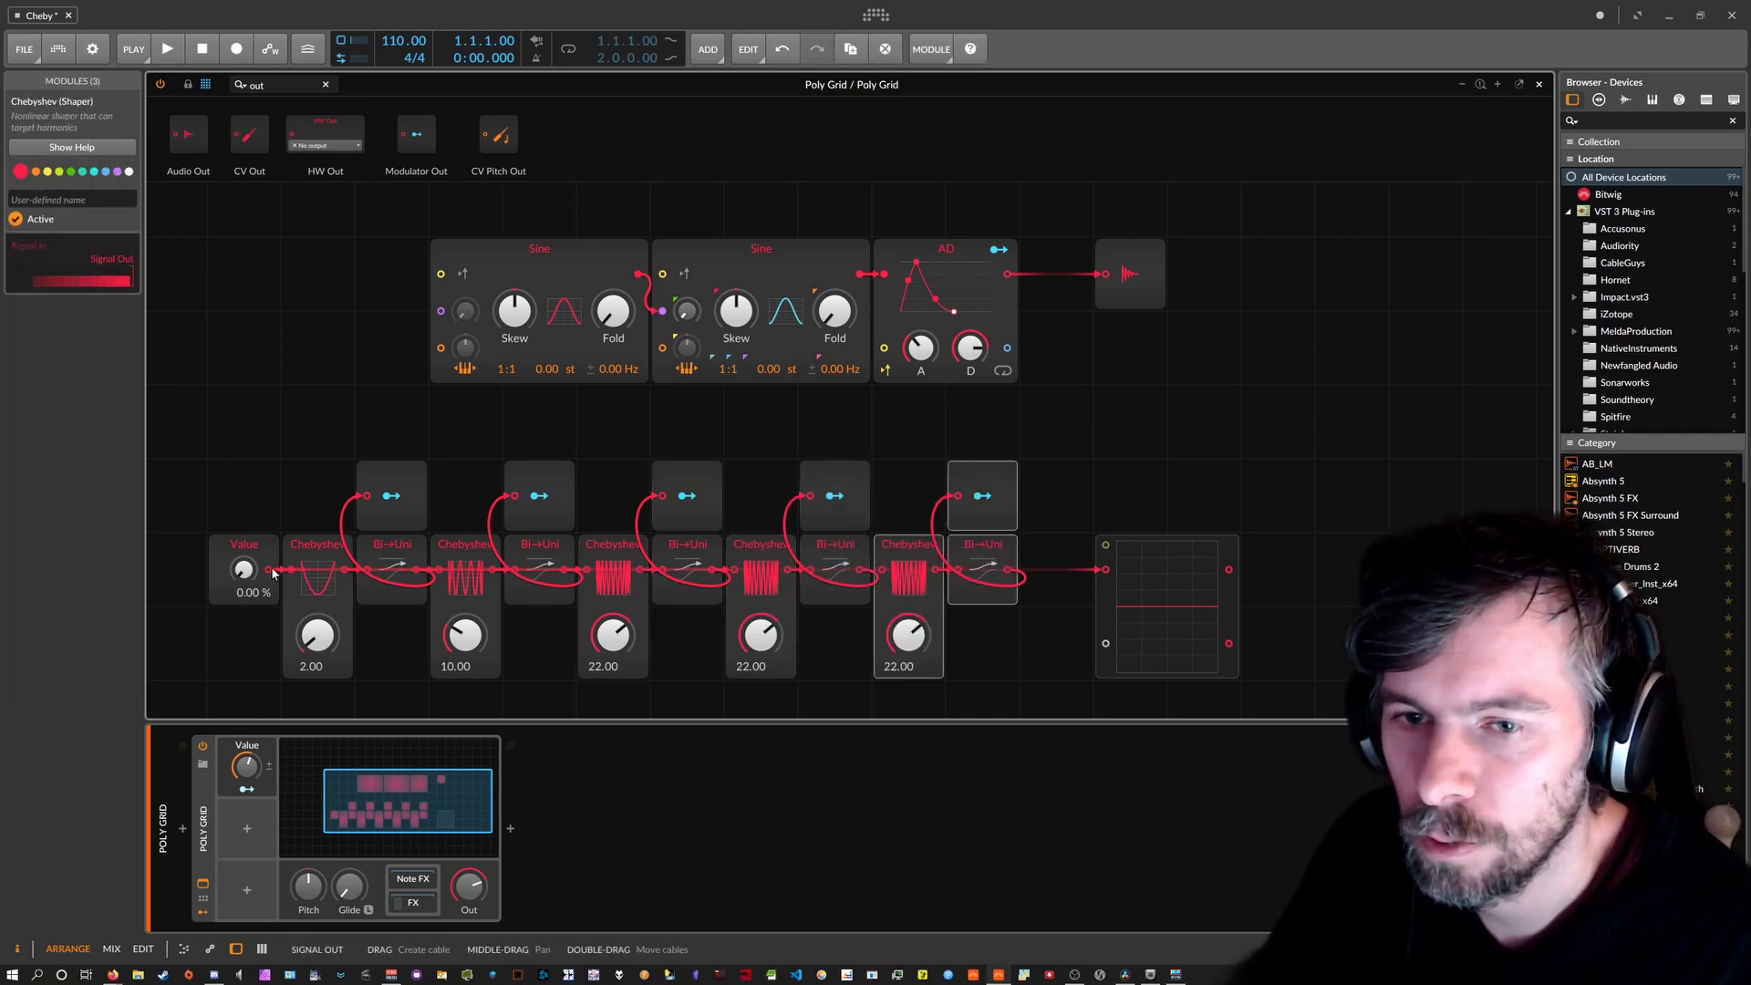
left_click(833, 495)
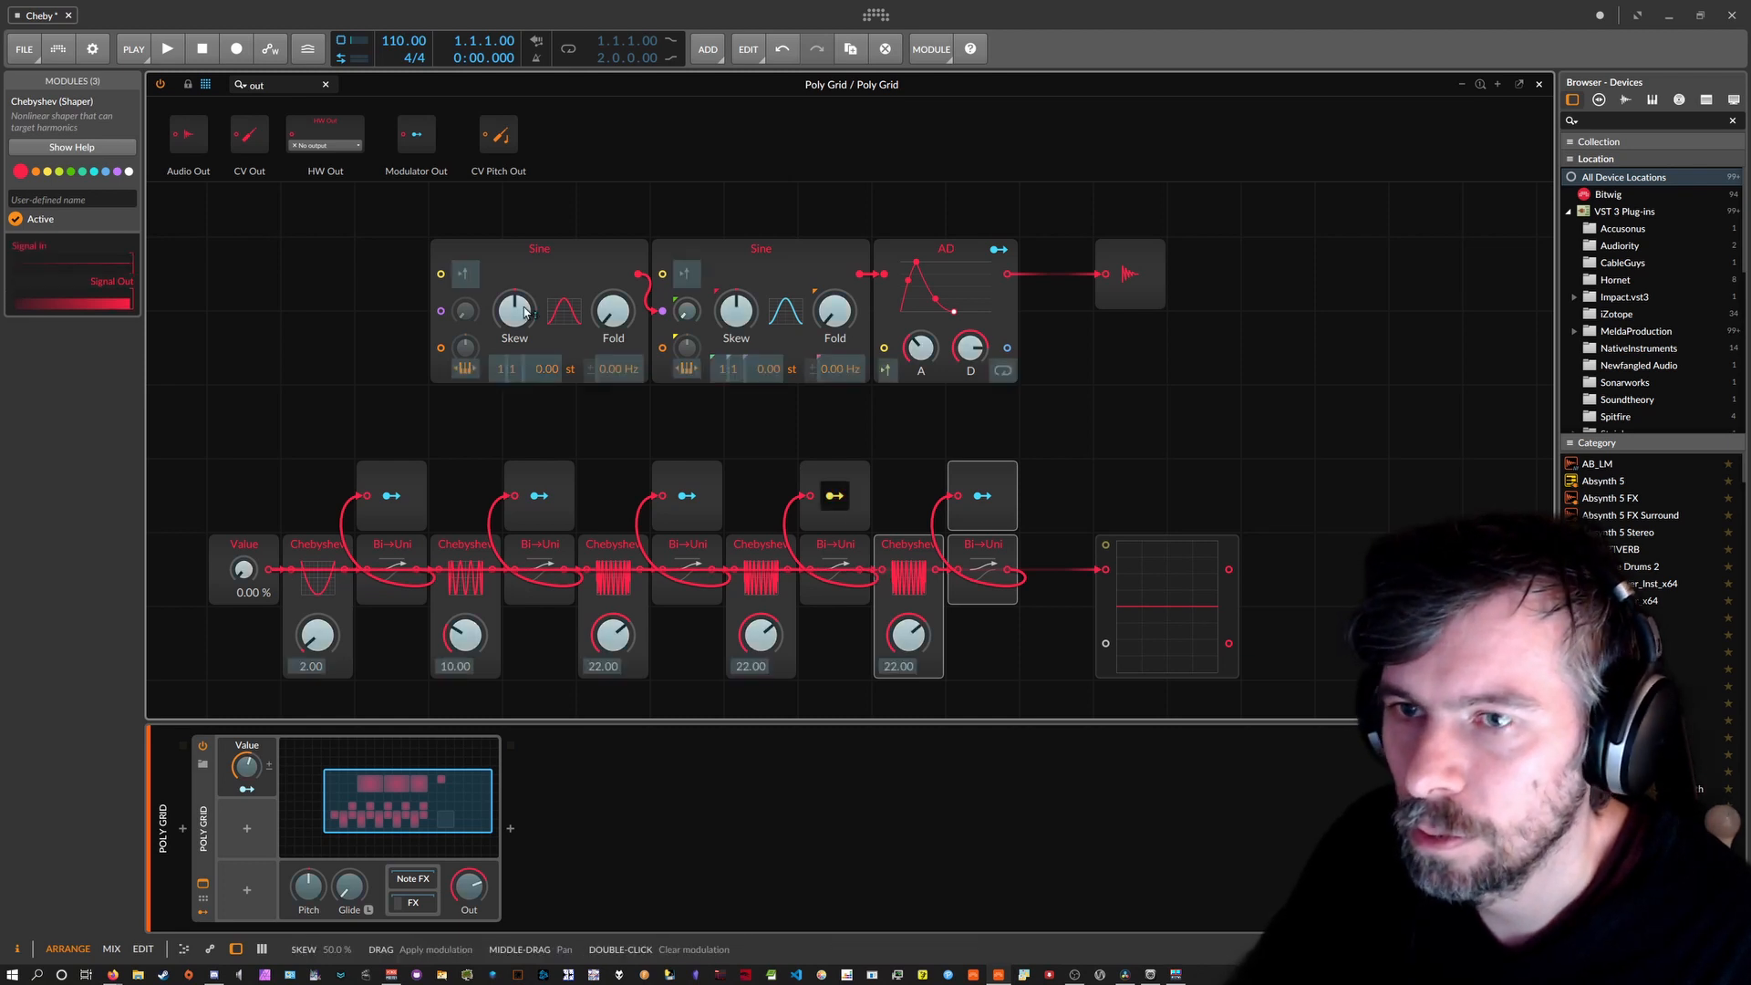
left_click_drag(520, 309, 612, 297)
left_click(982, 495)
left_click(982, 495)
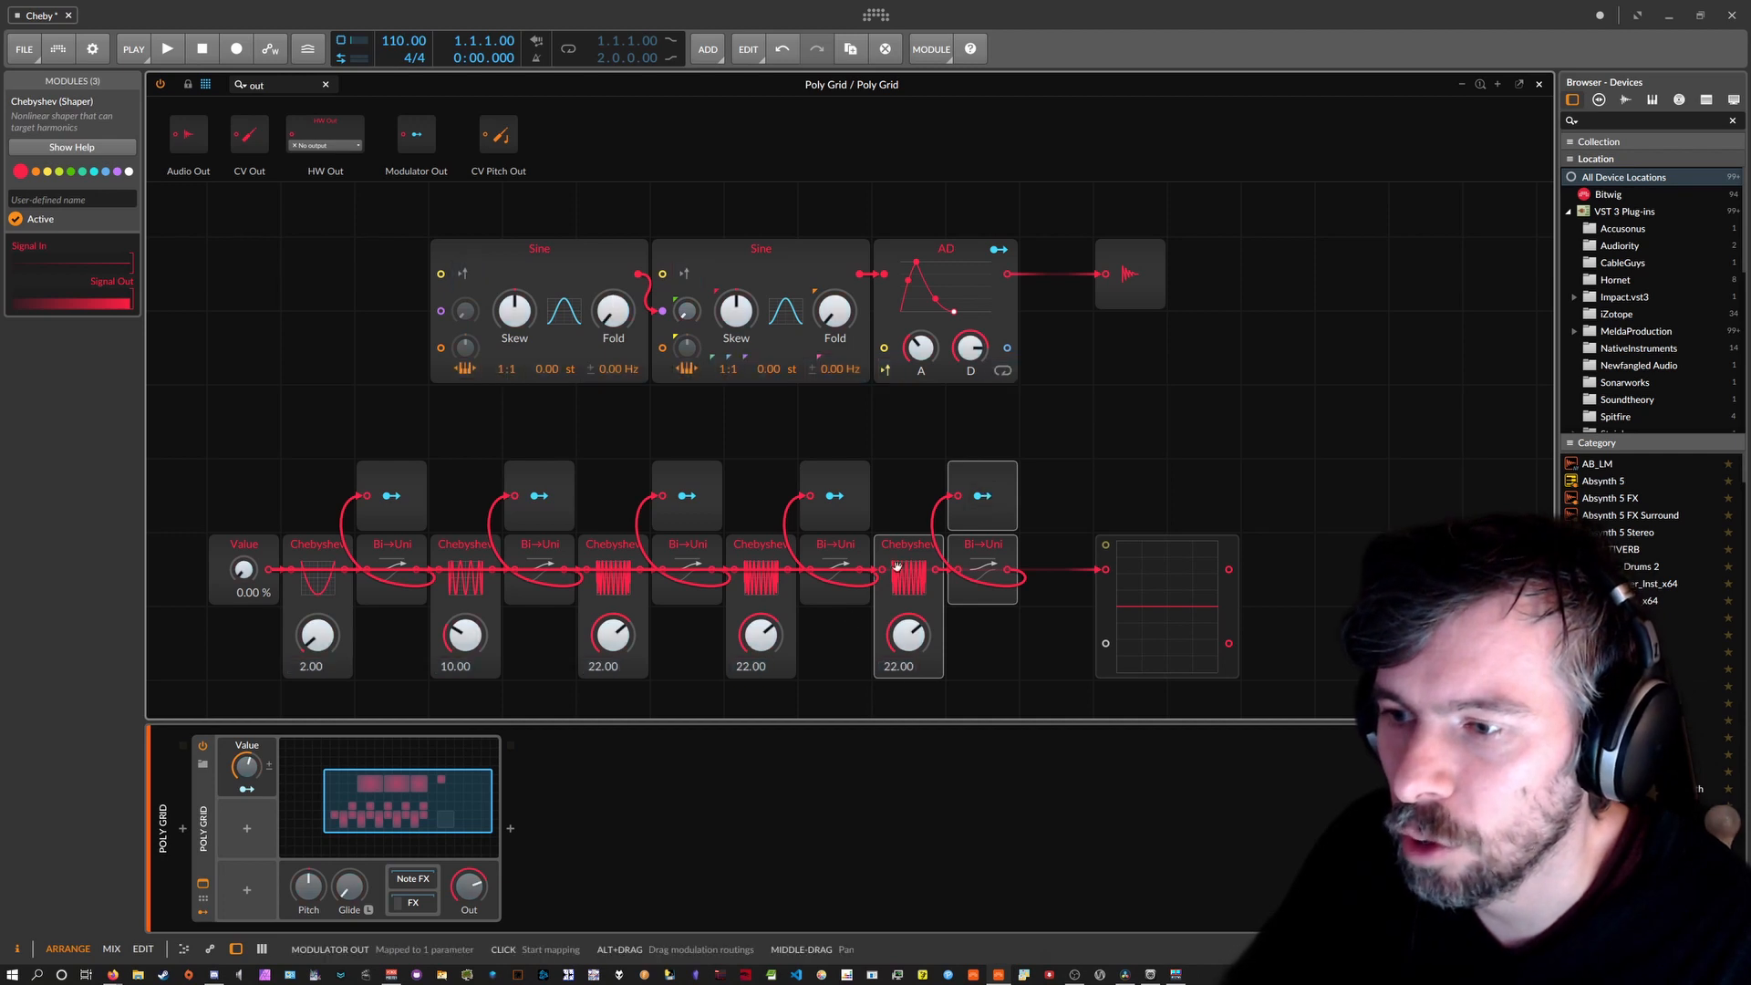
Set the fourth Chebyshev's order to 26 and the fifth's to 30.
left_click_drag(767, 641, 767, 639)
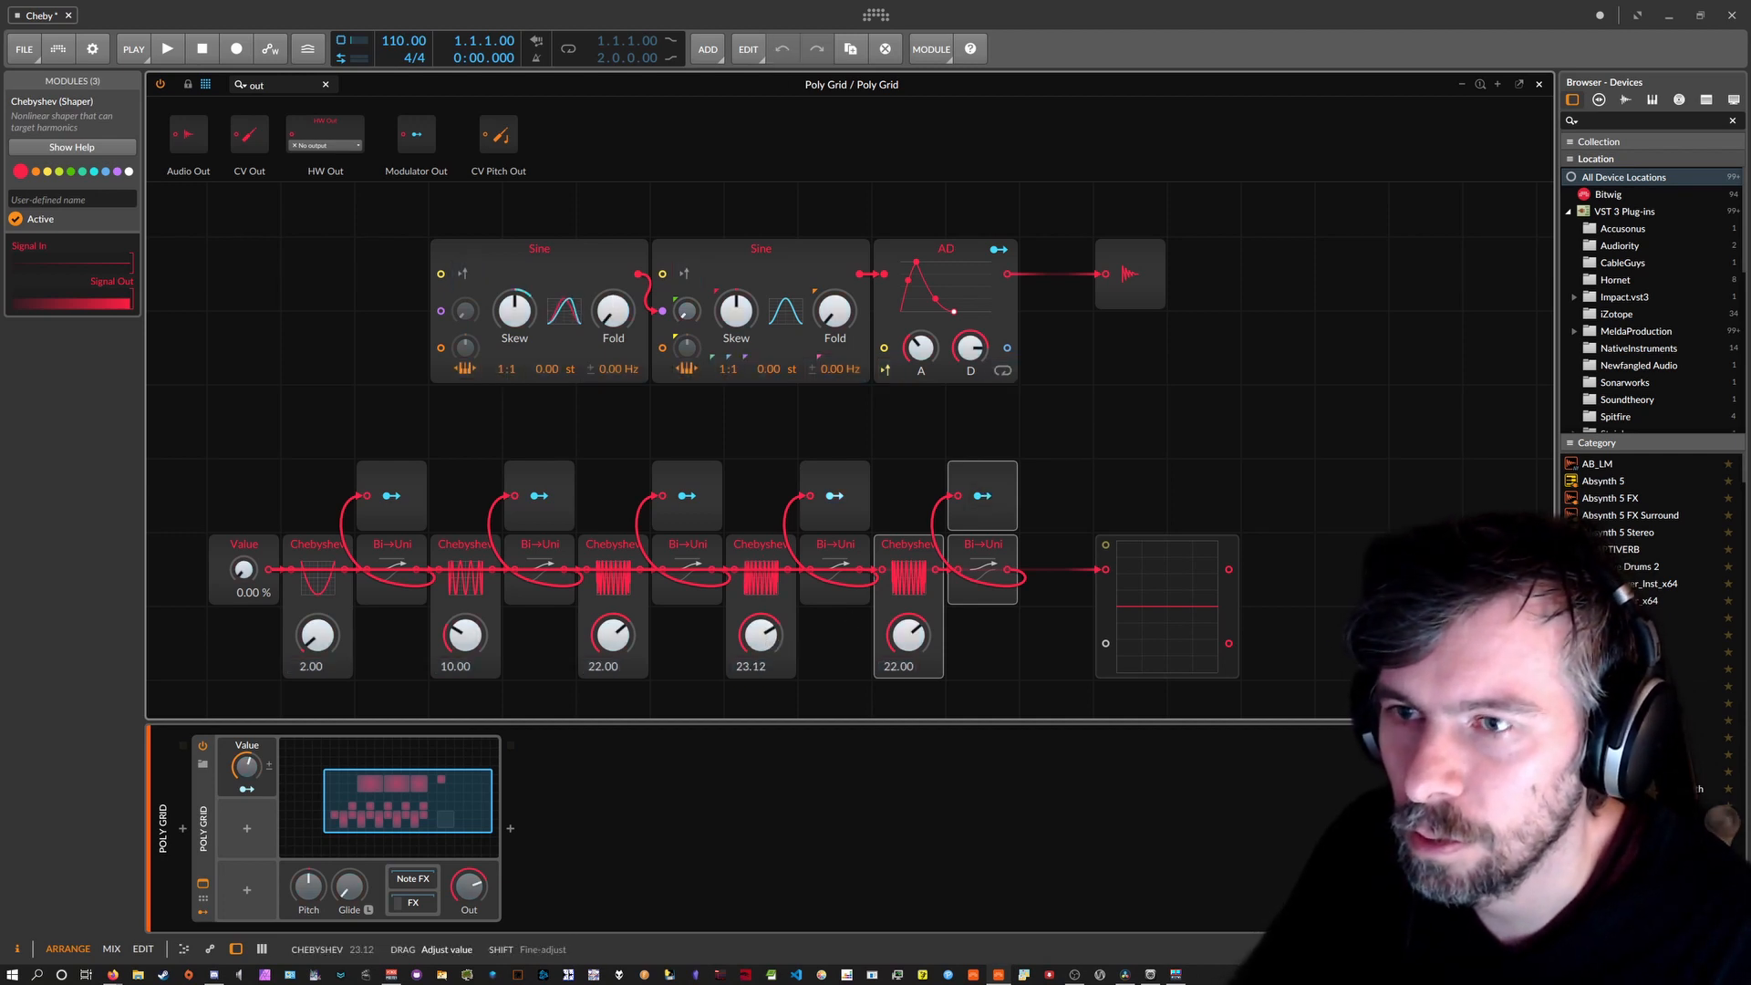
left_click(766, 636, "ctrl")
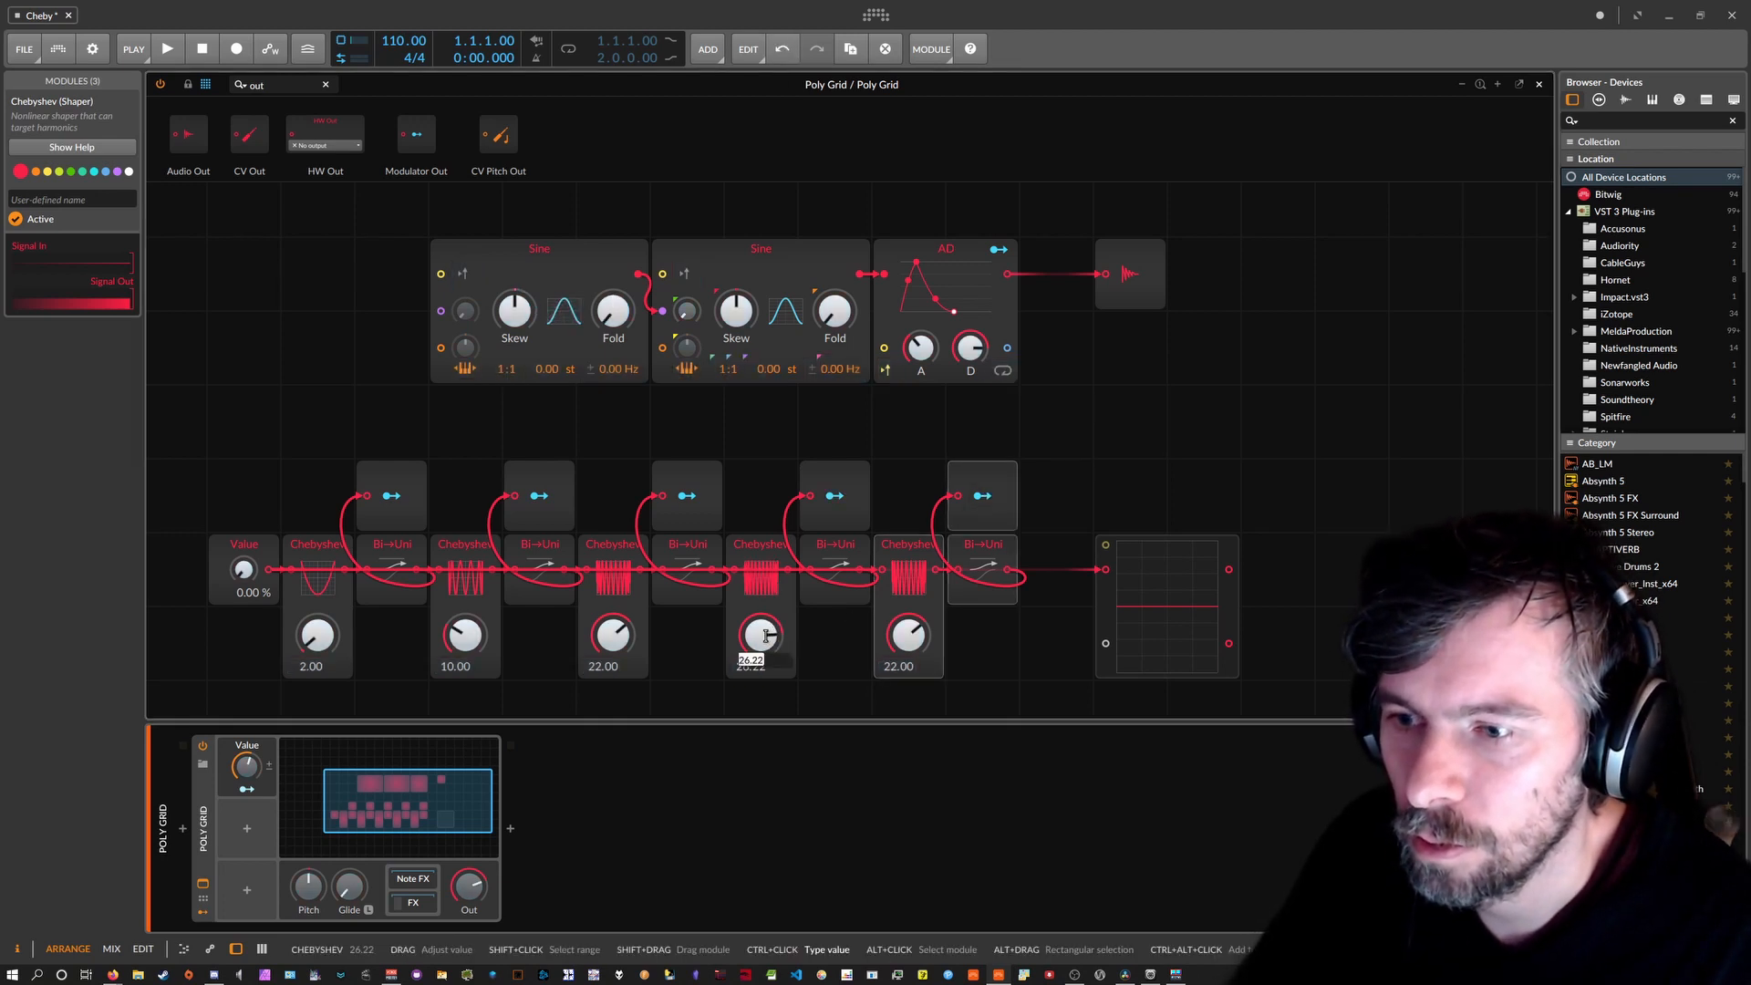
type("26")
key("Return")
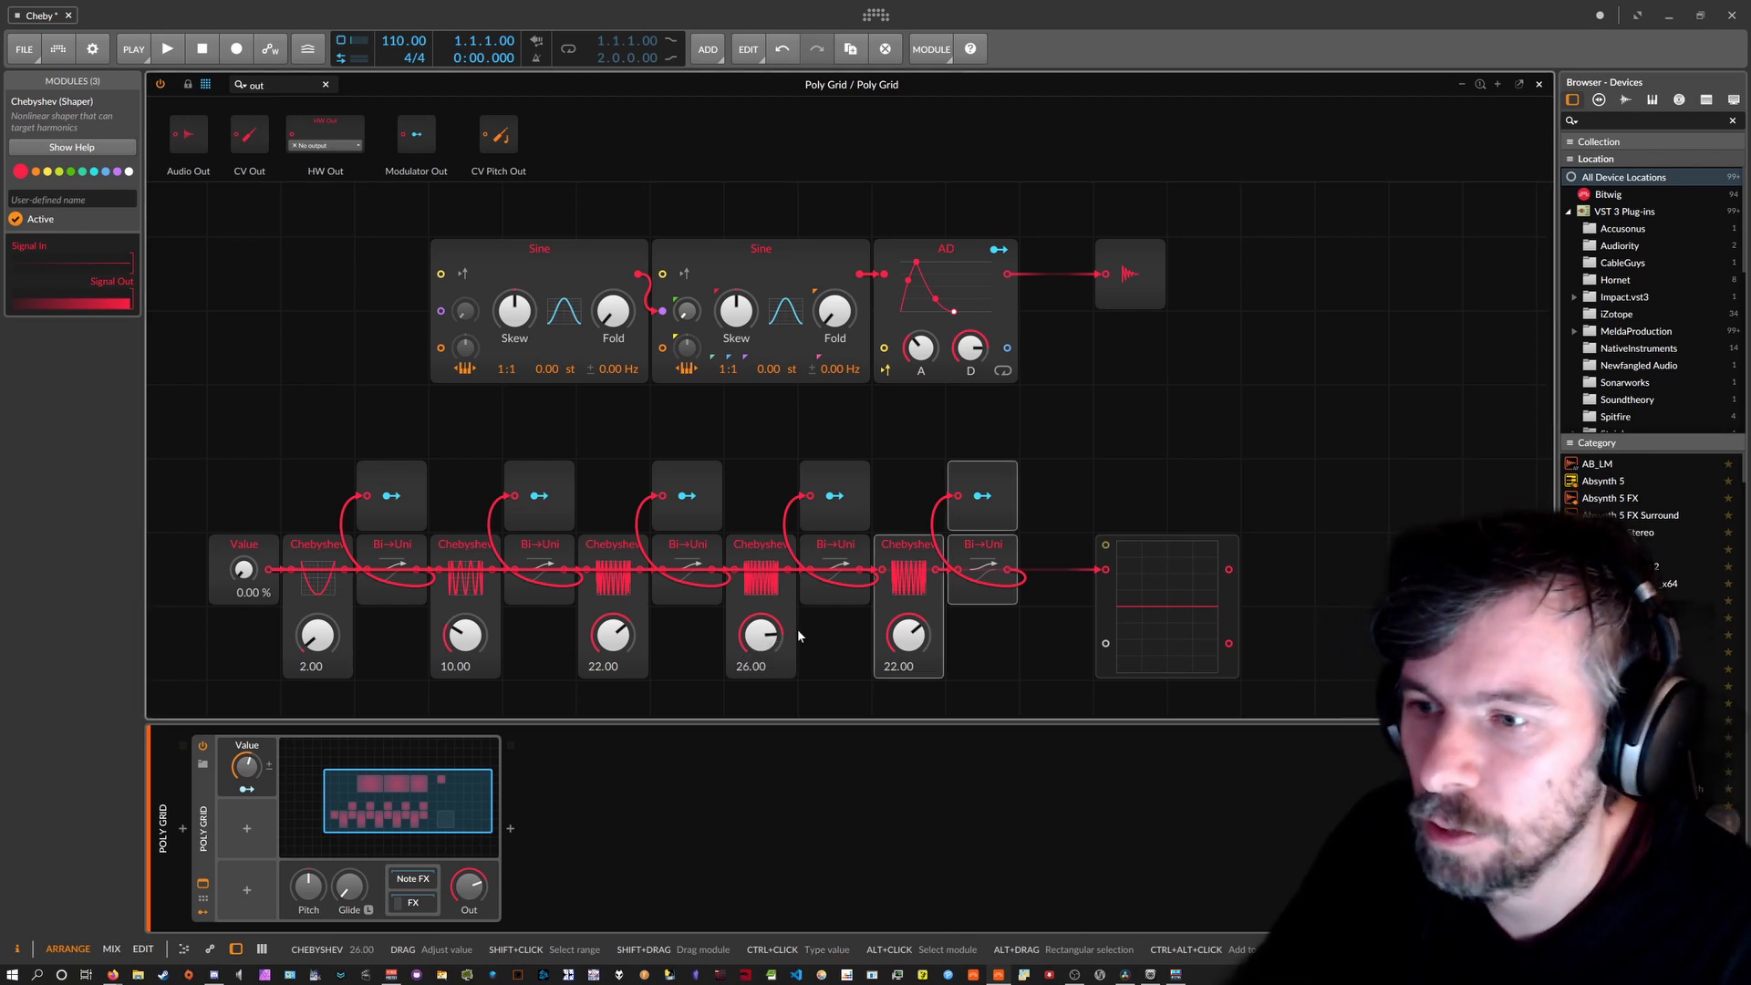
left_click_drag(909, 635, 908, 632)
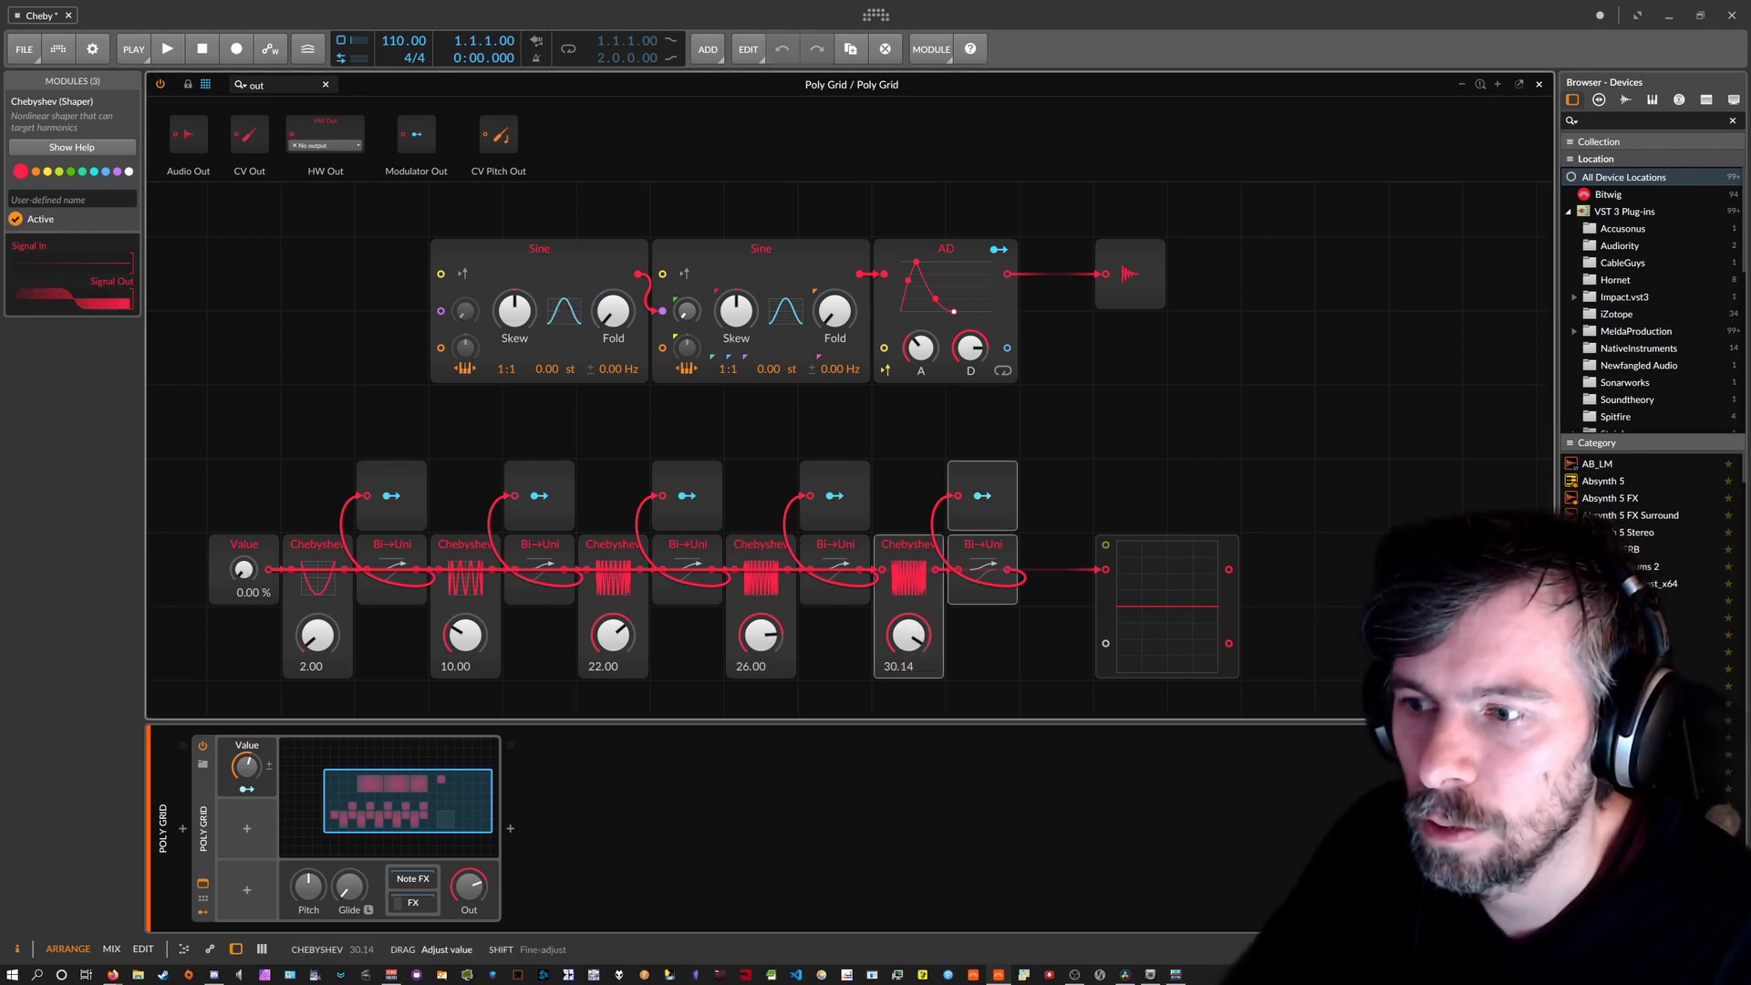
left_click(909, 643, "ctrl")
type("3")
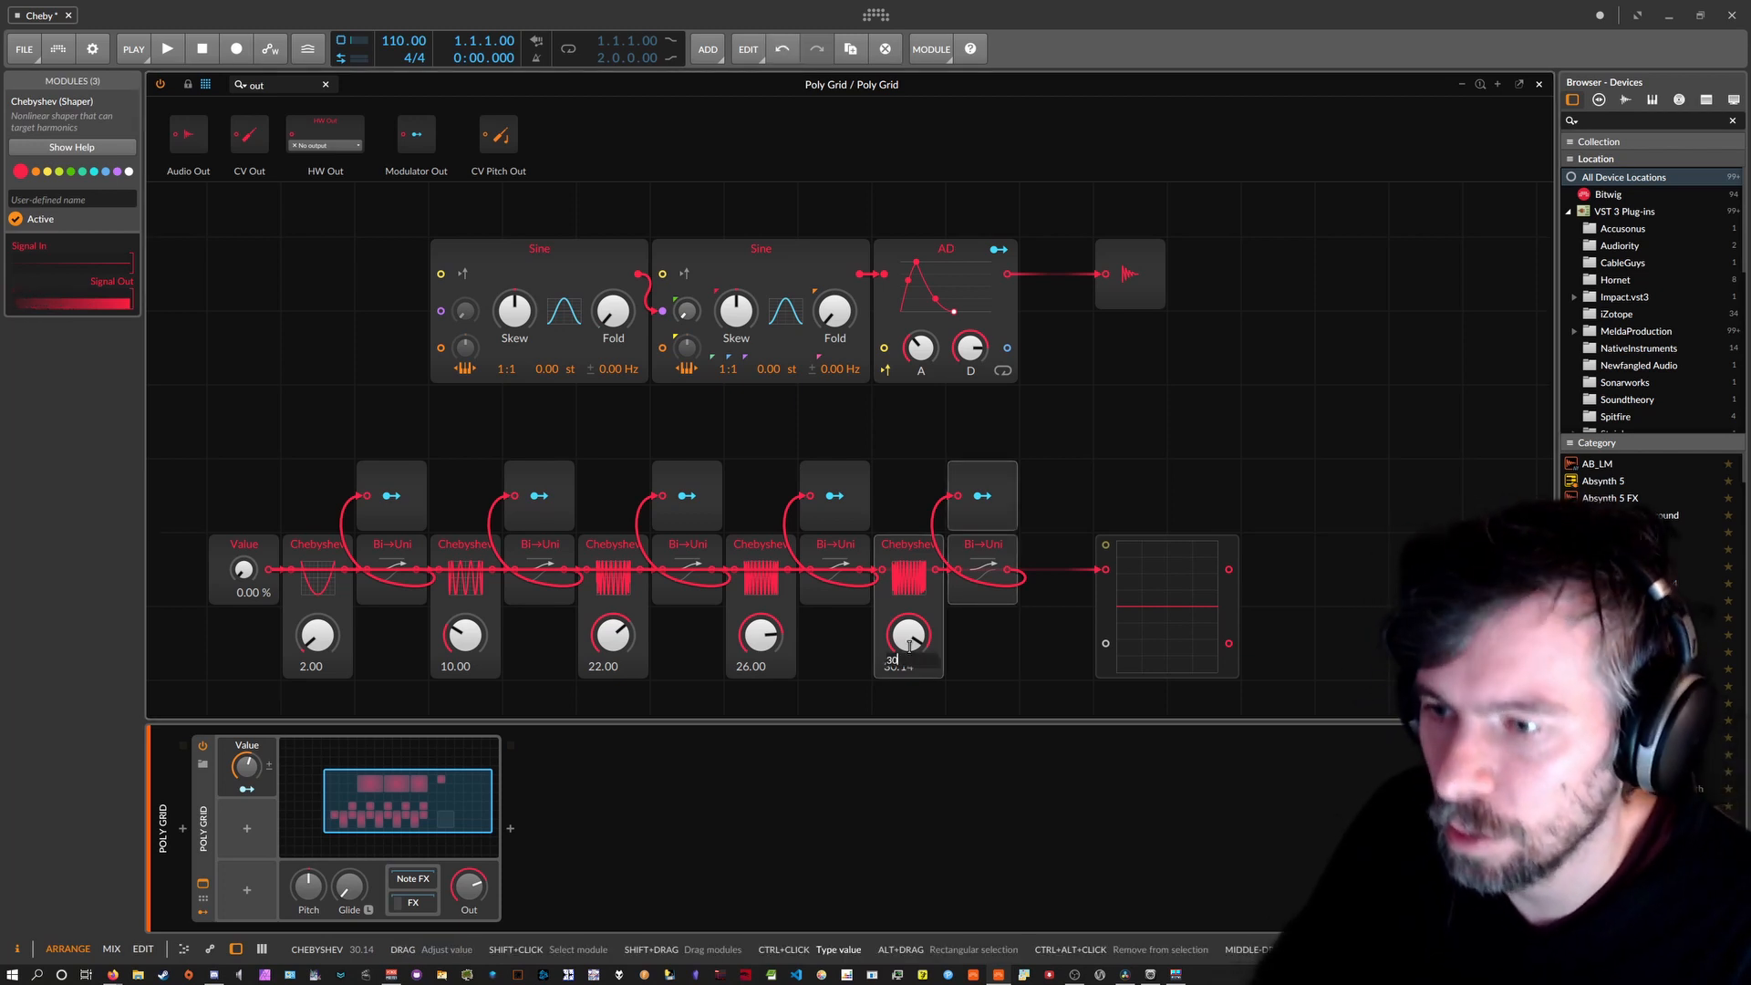
type("0")
key("Return")
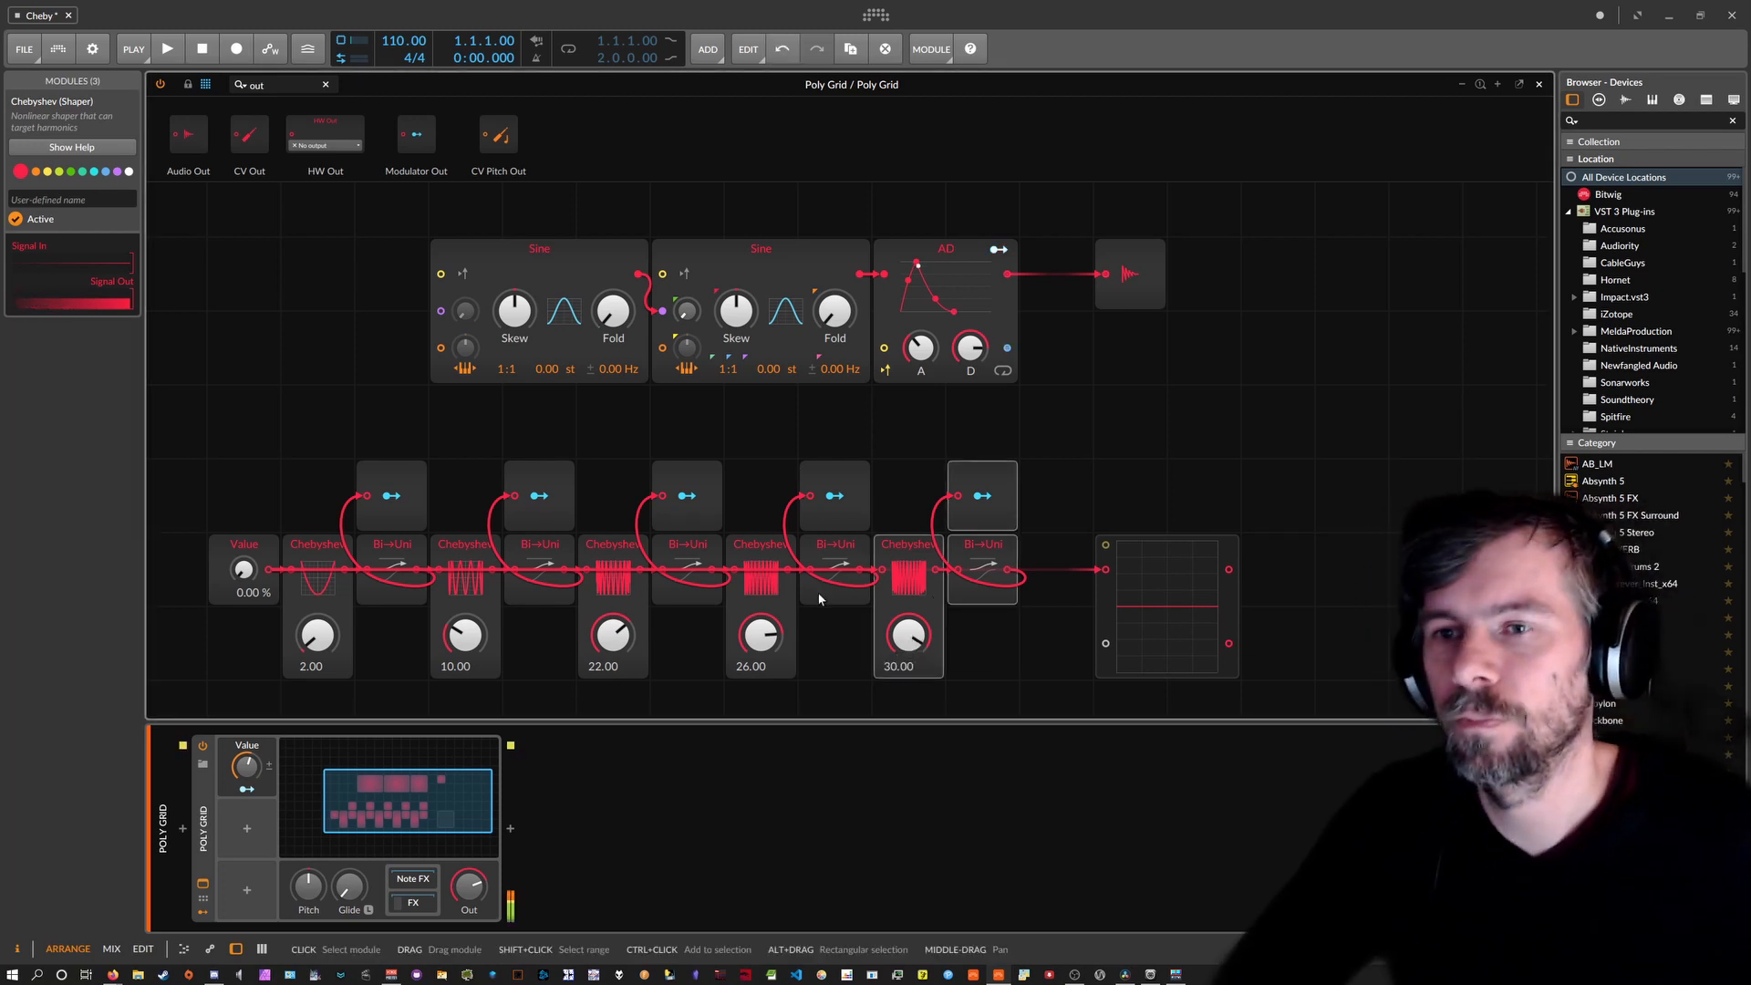
Sweep the Value module level, then set it to 50 % and then 20 %.
left_click_drag(251, 567, 251, 424)
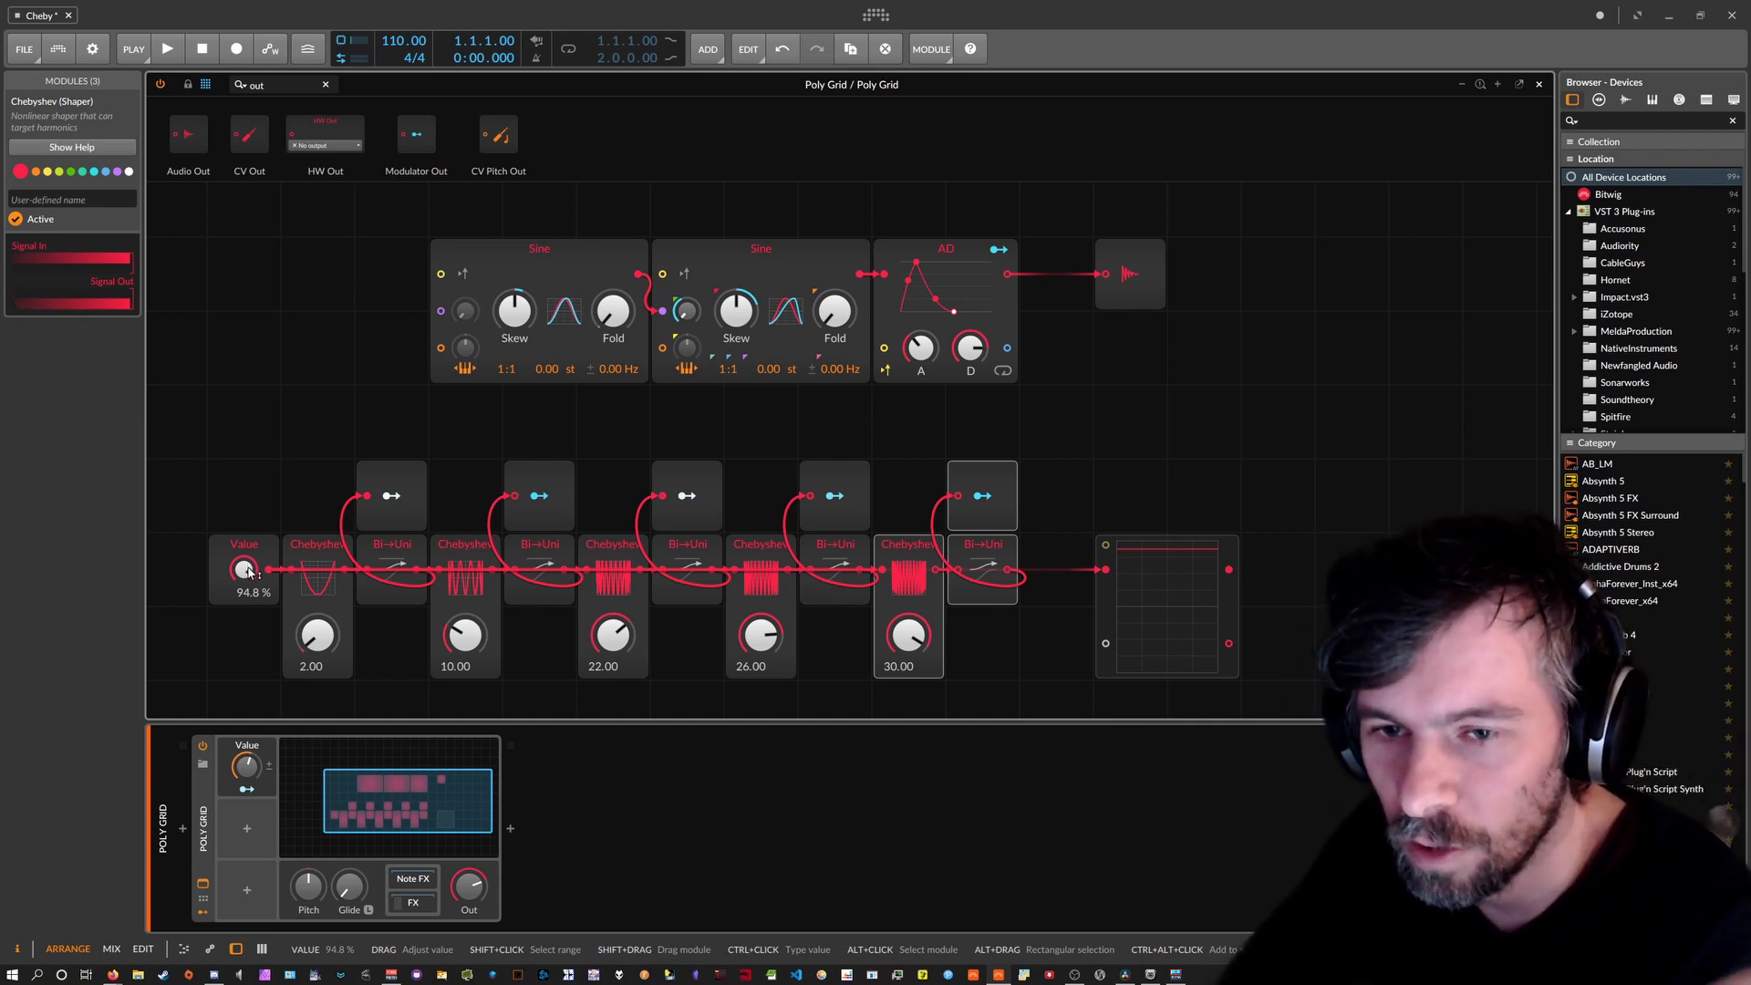
left_click_drag(246, 570, 246, 593)
left_click(249, 569, "ctrl")
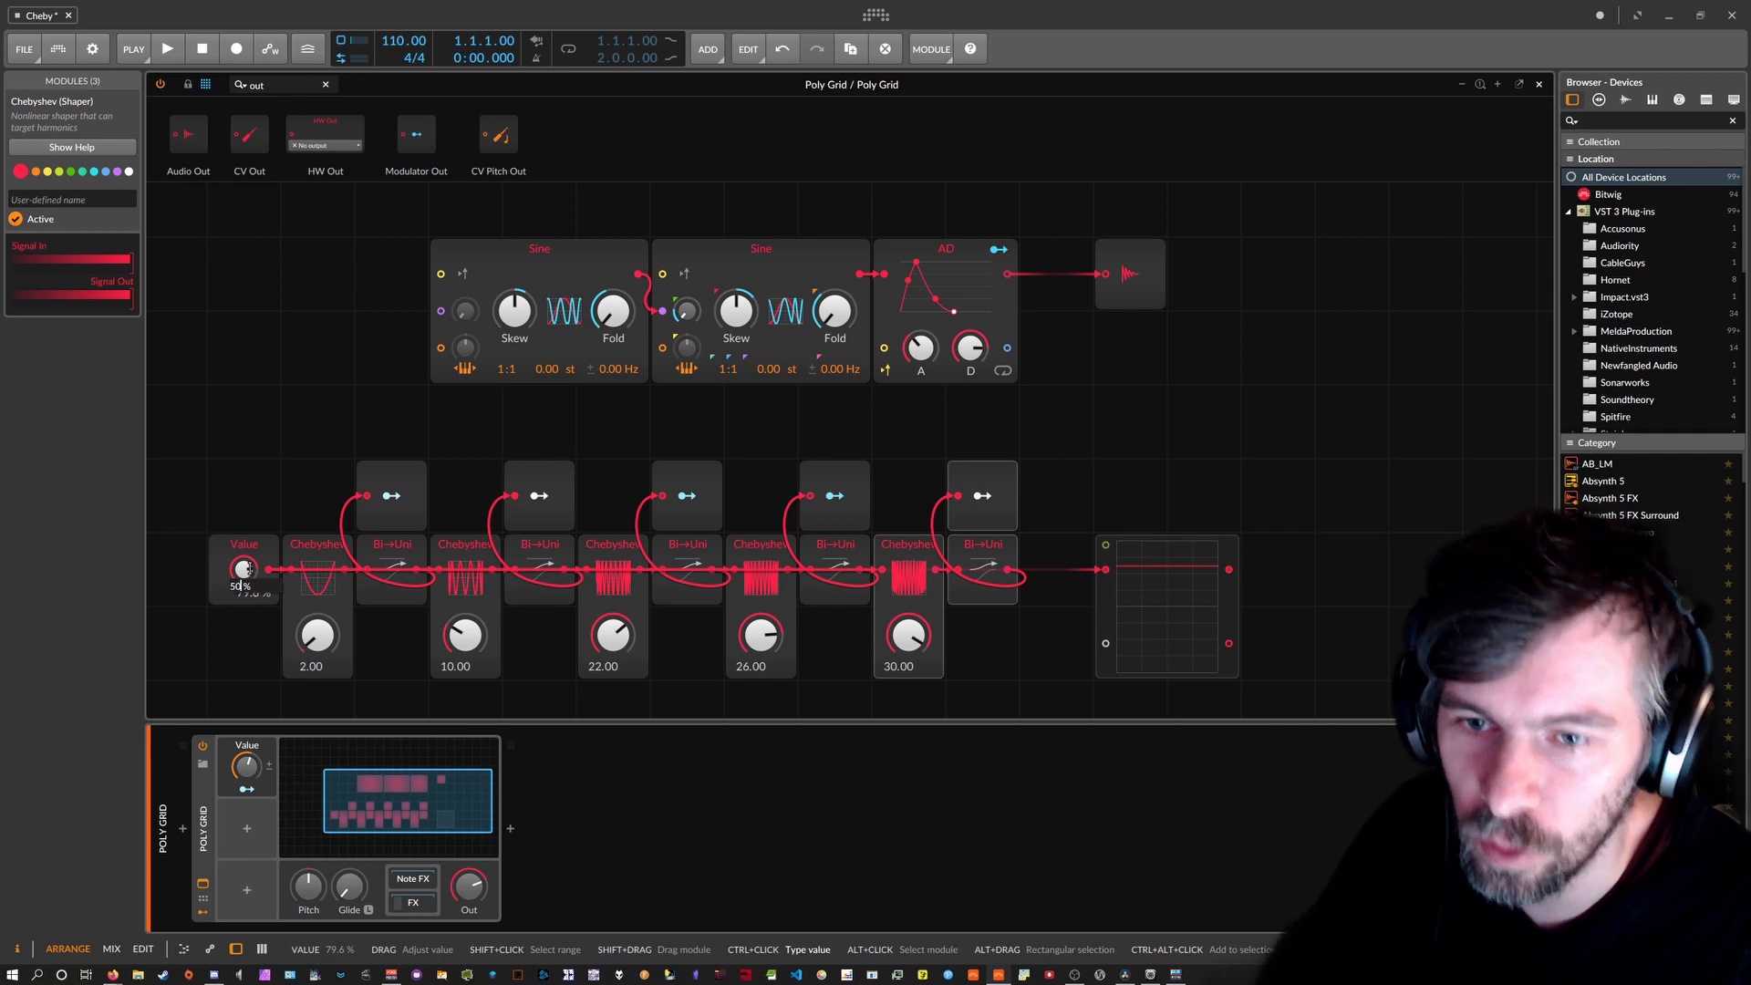
key("Return")
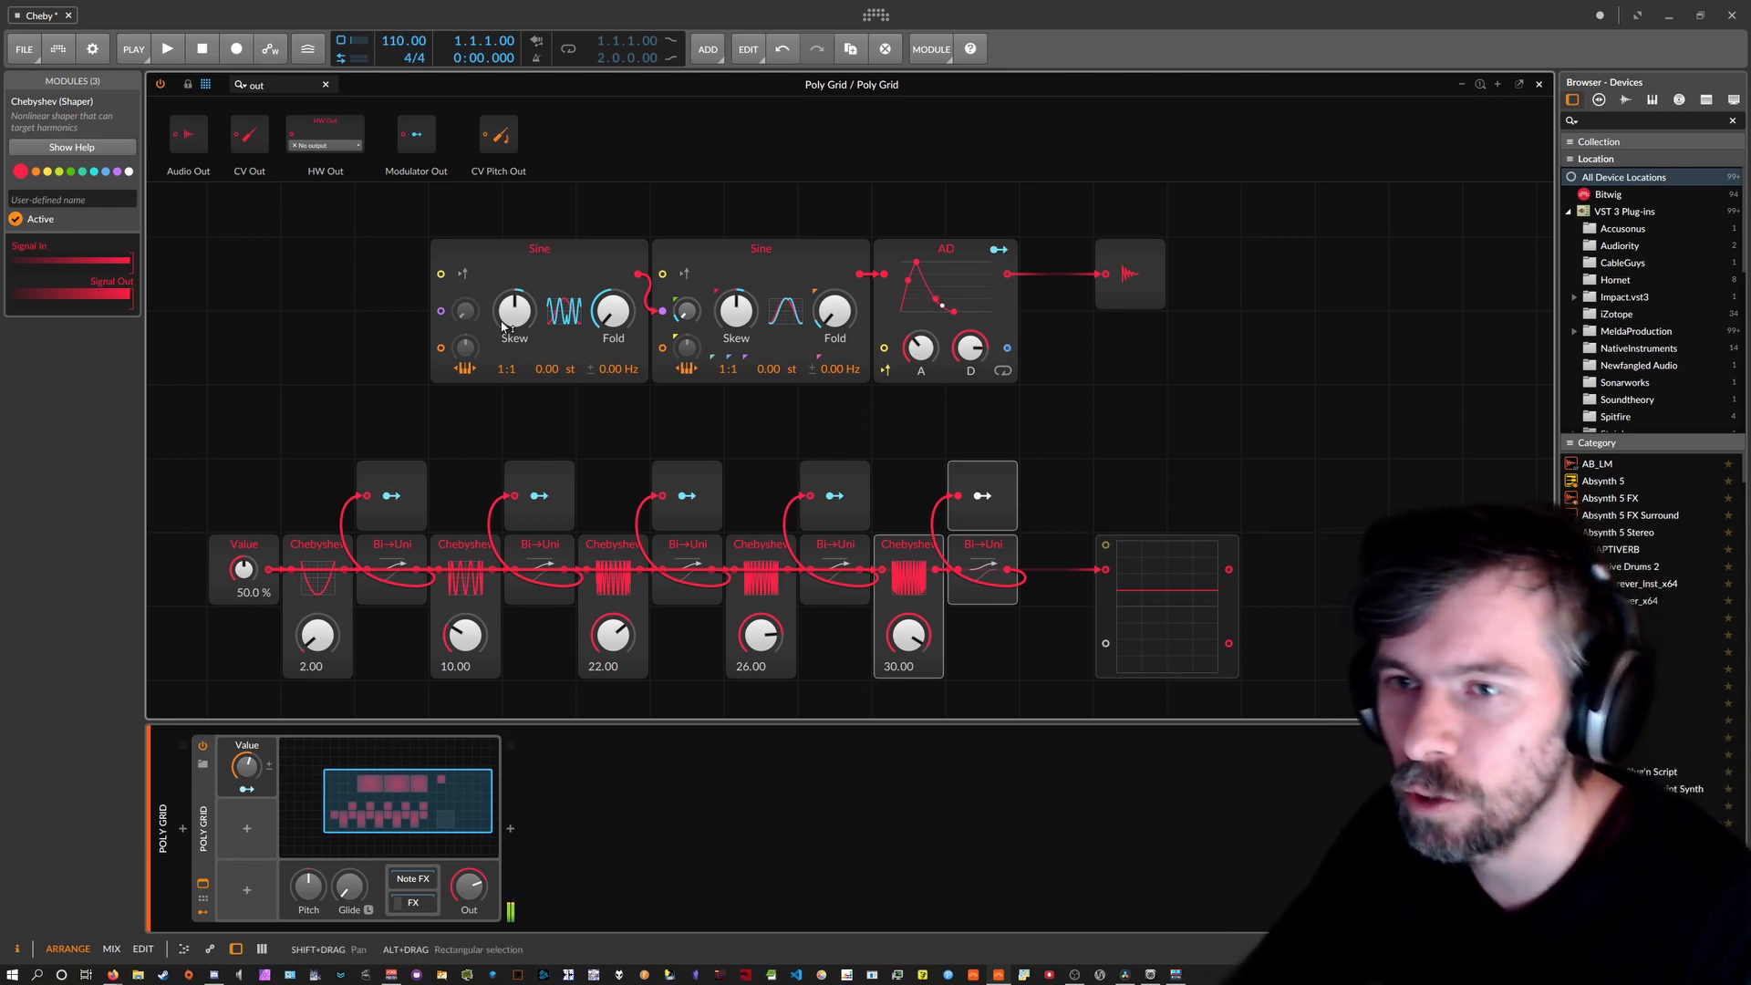
left_click(243, 569, "ctrl")
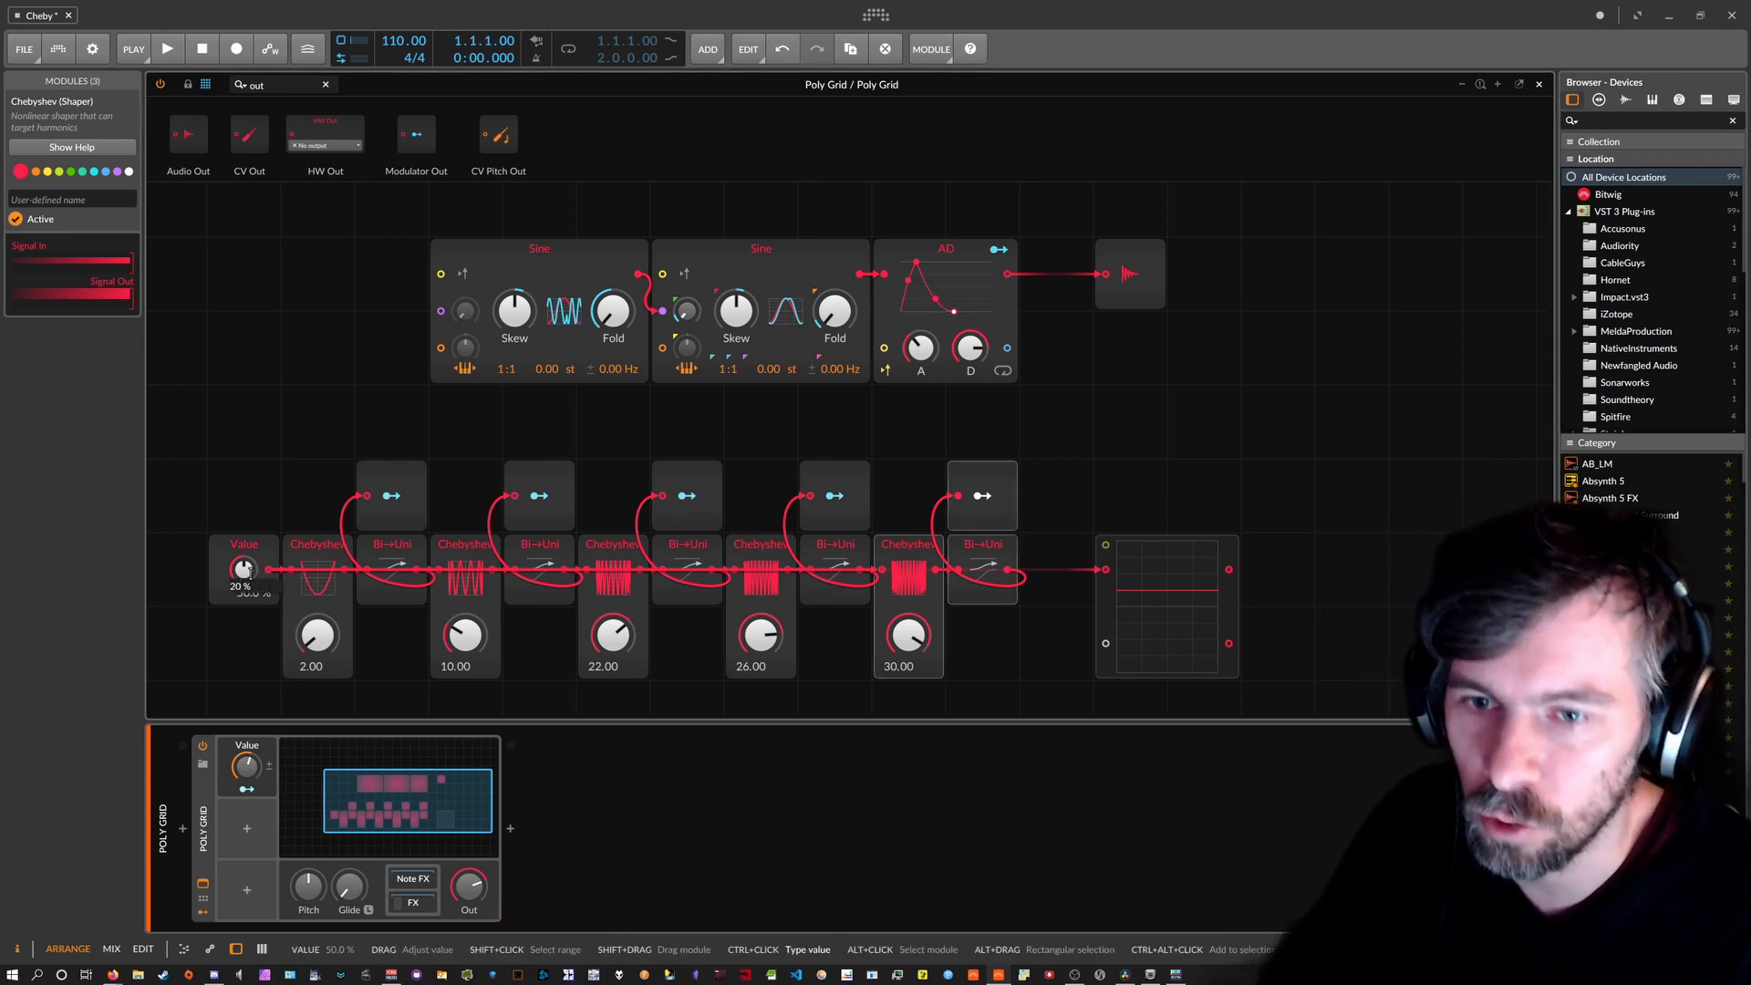
key("Return")
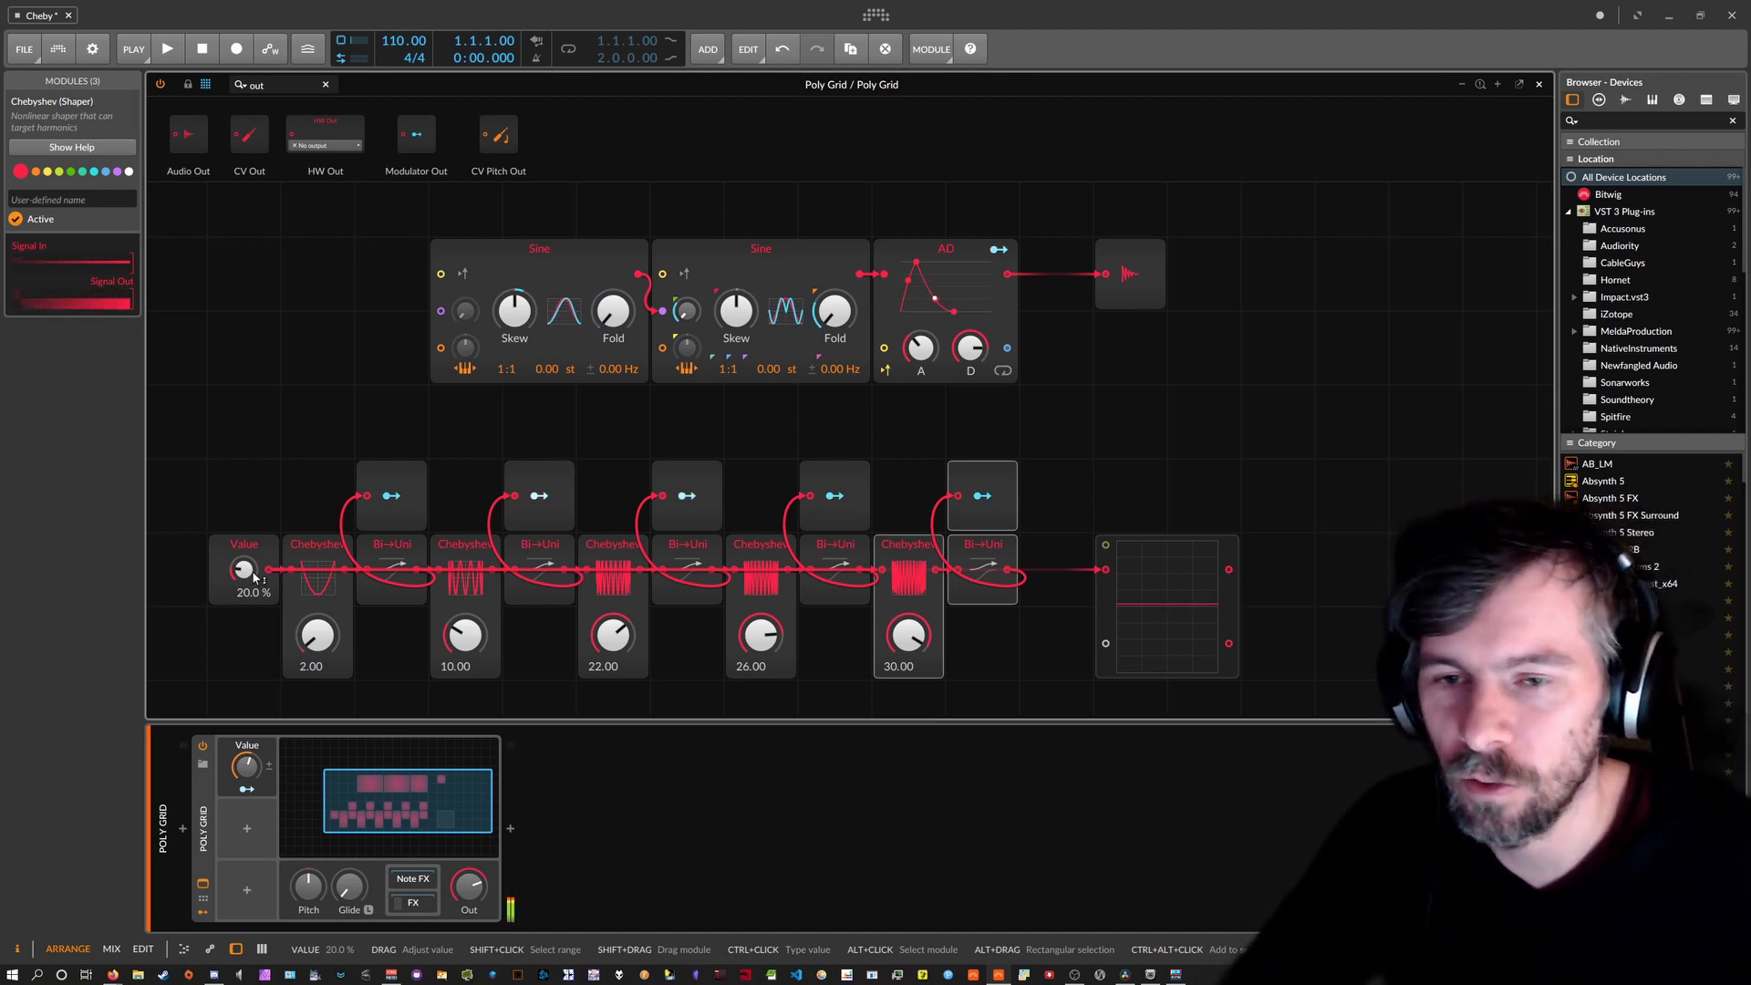
Set the Value module to 50 %, then 70 %, then turn it back down.
left_click(249, 570, "ctrl")
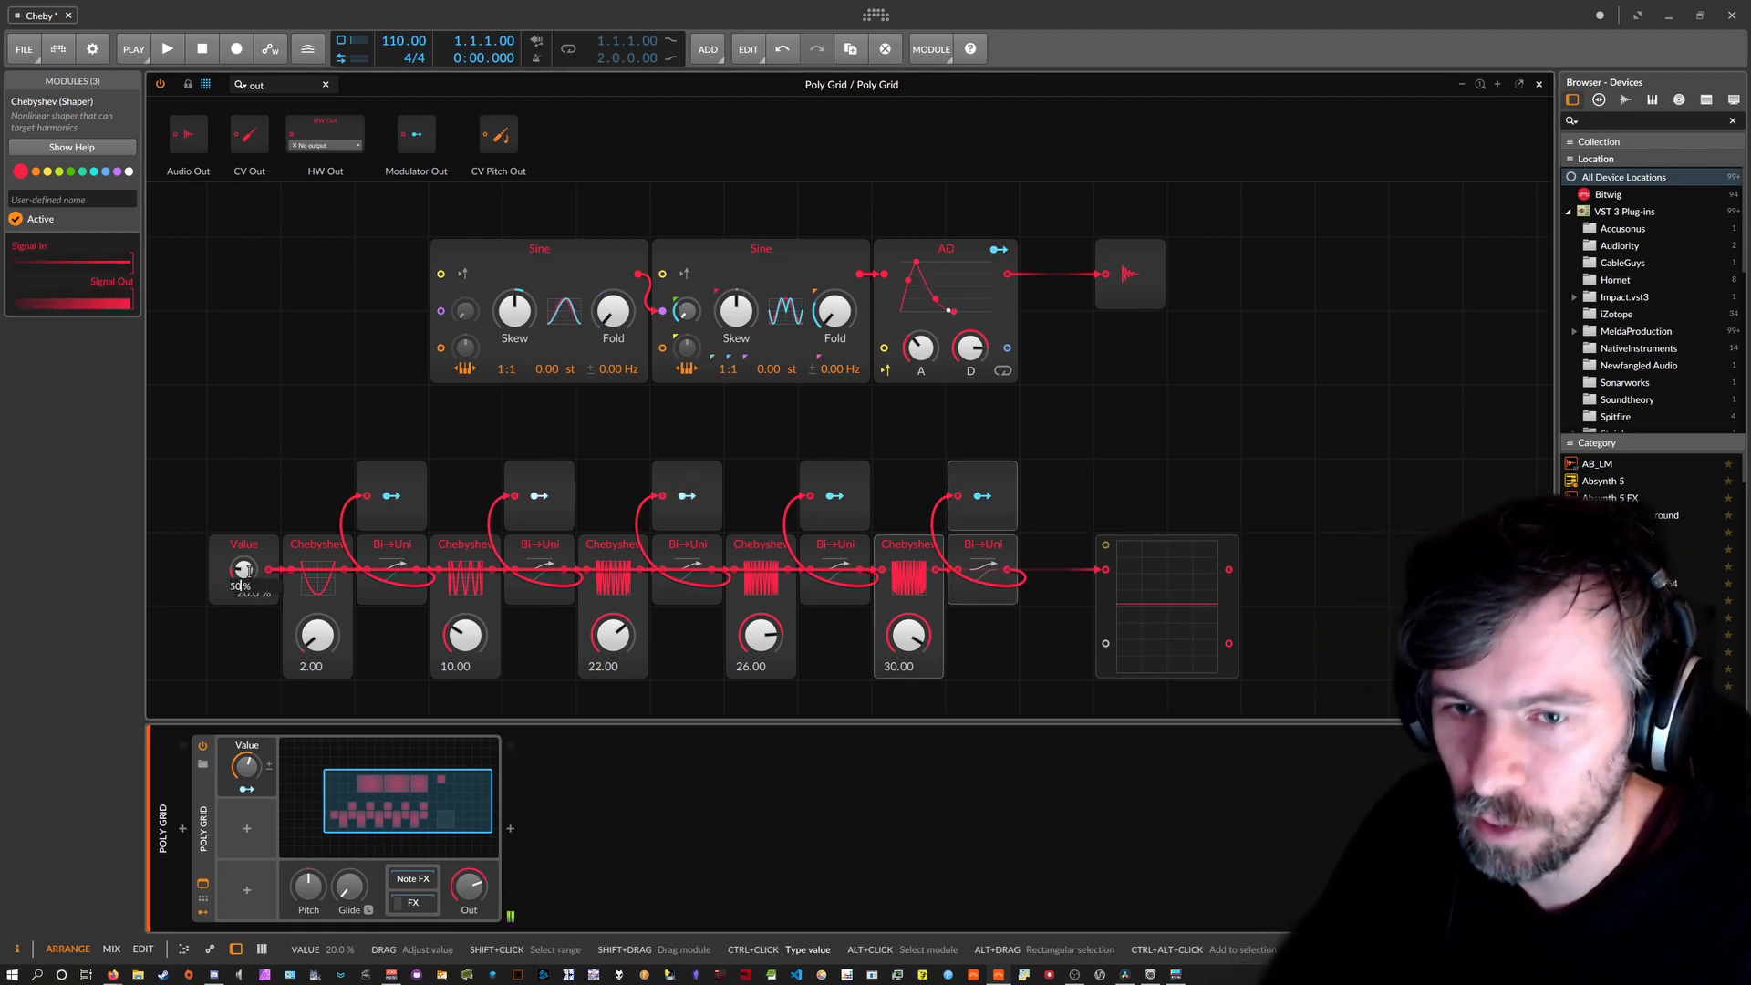
type("50%")
key("Return")
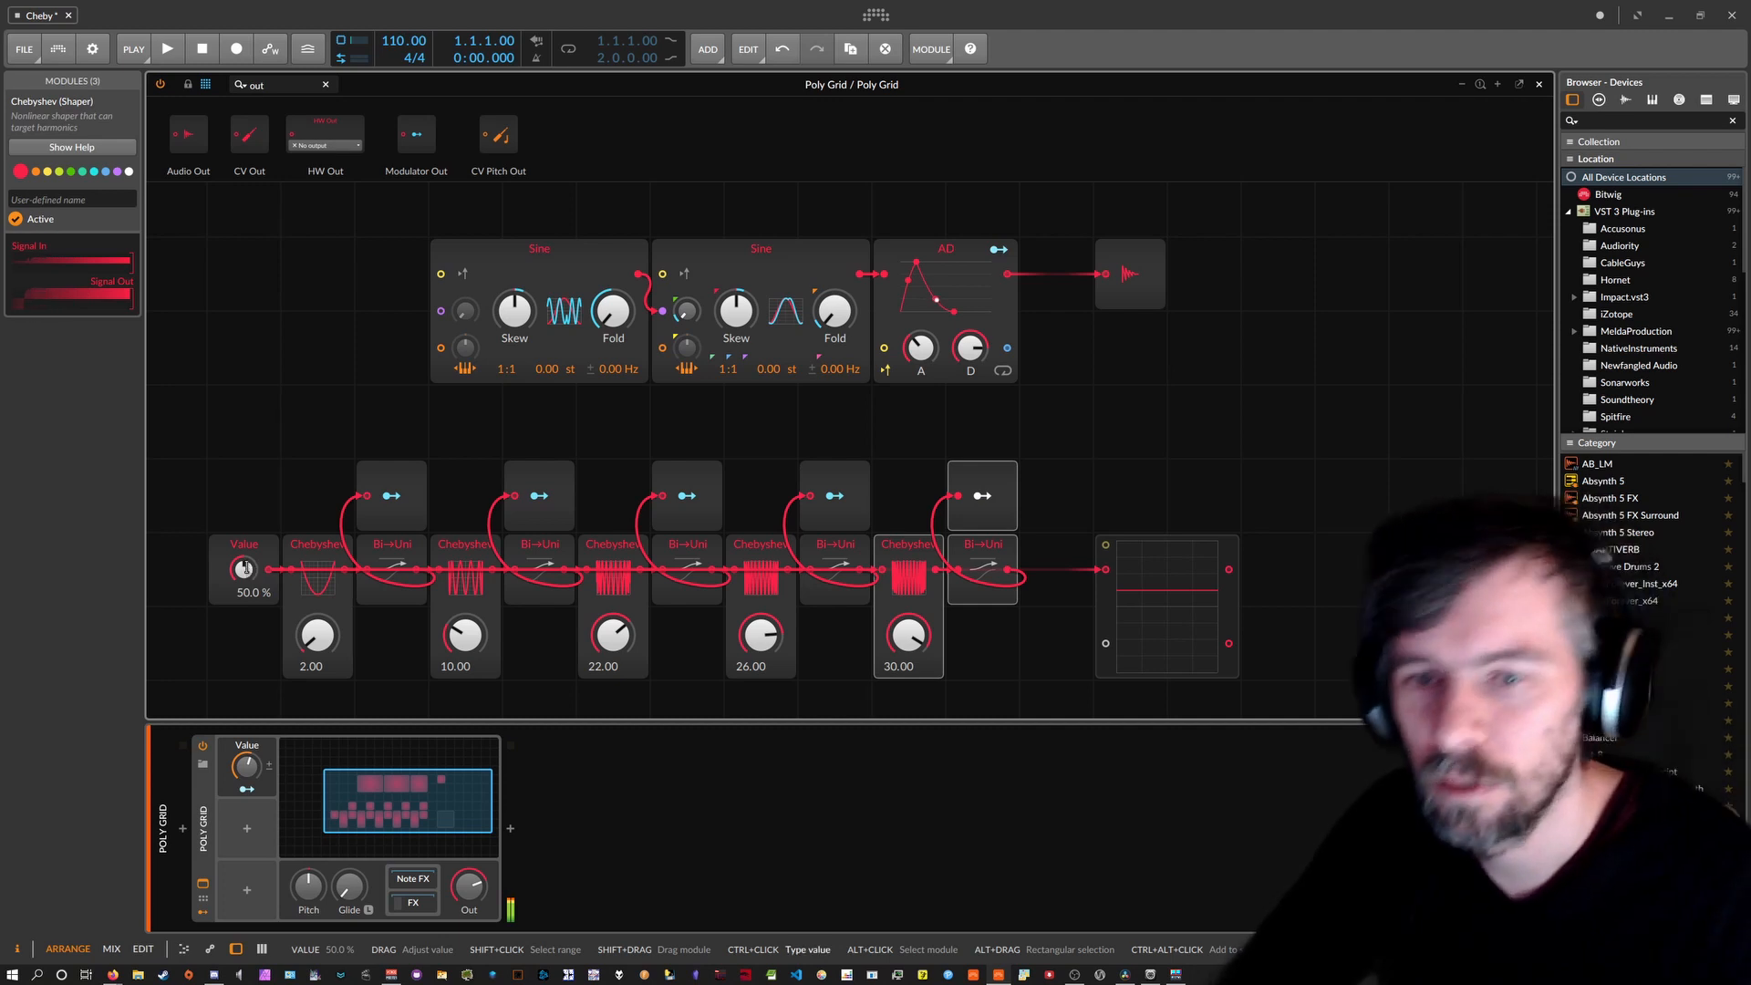
left_click(245, 567, "ctrl")
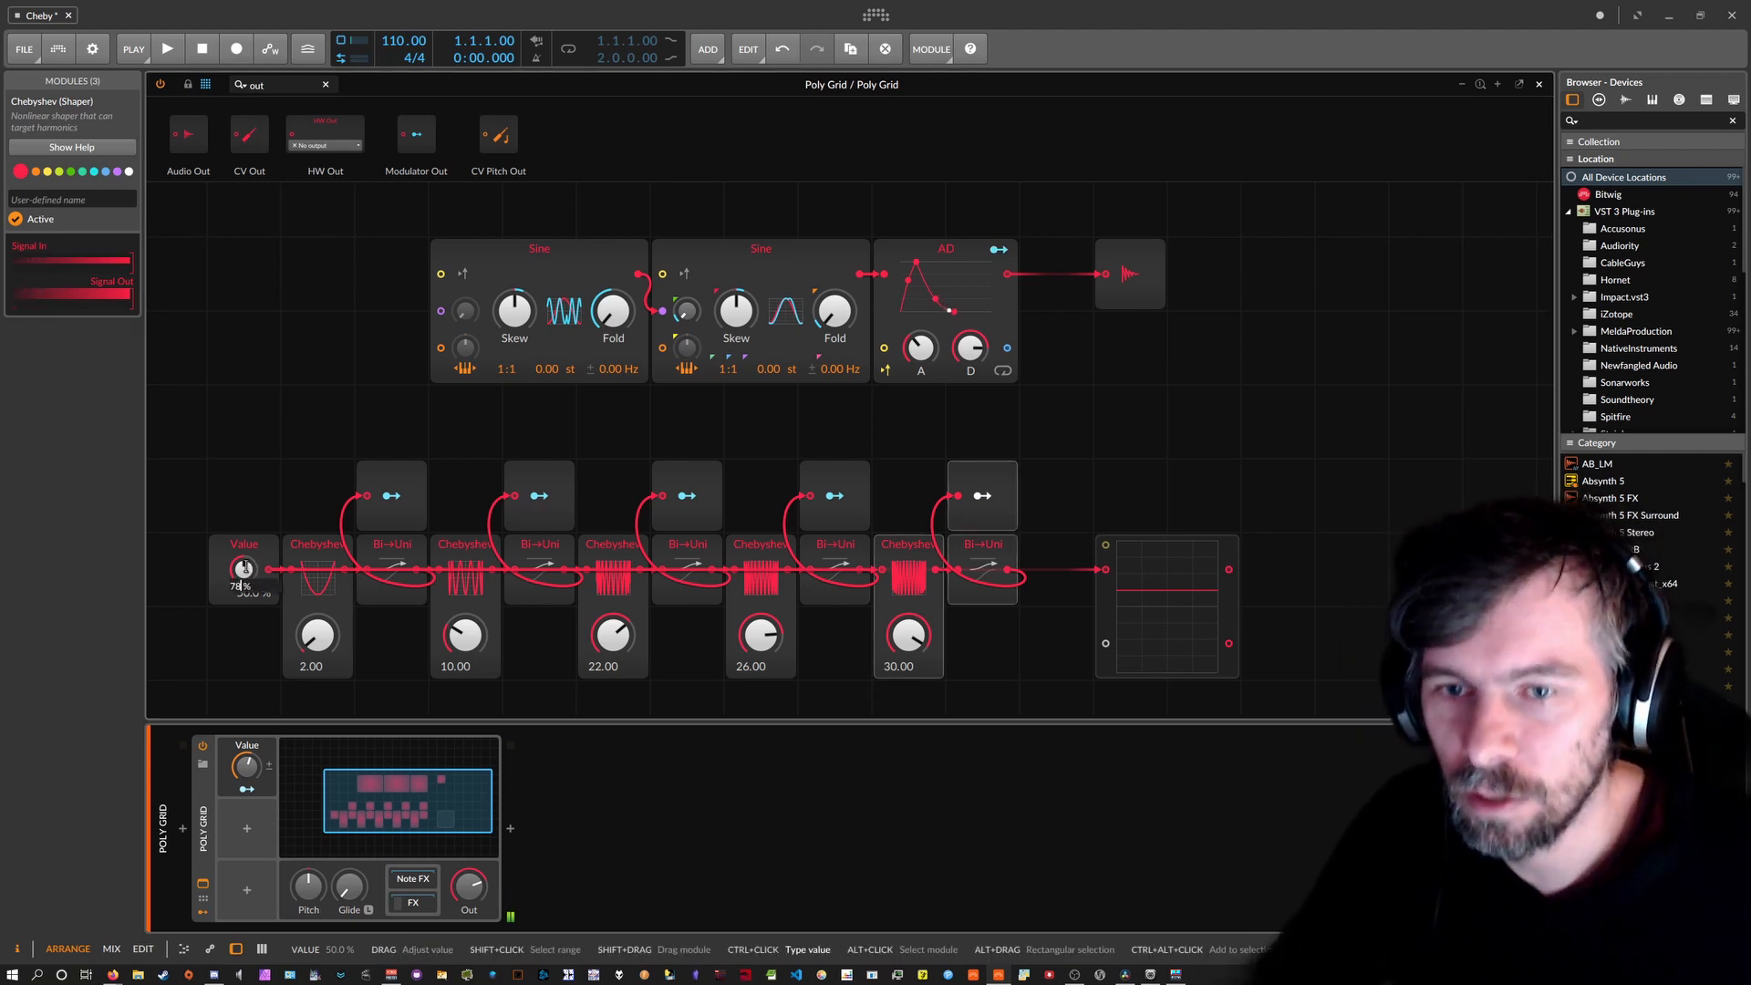
type("70%")
key("Return")
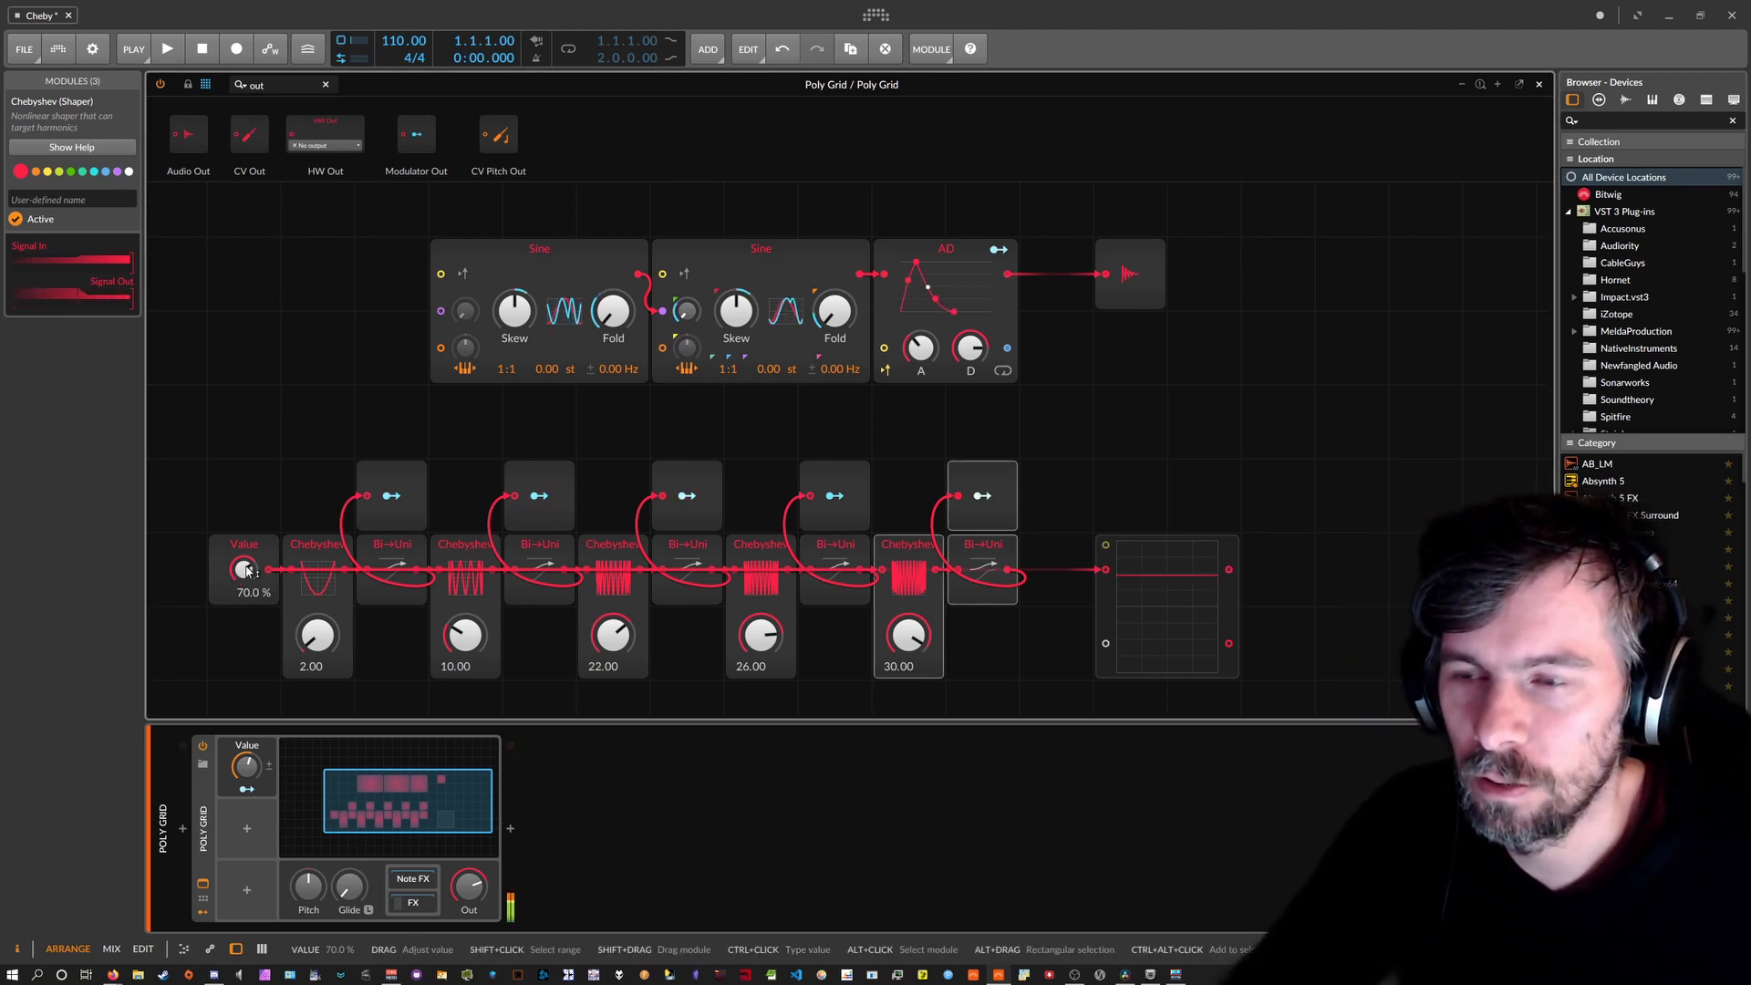
left_click_drag(244, 569, 244, 666)
Bring the Value module down to 0 %.
left_click_drag(246, 766, 247, 768)
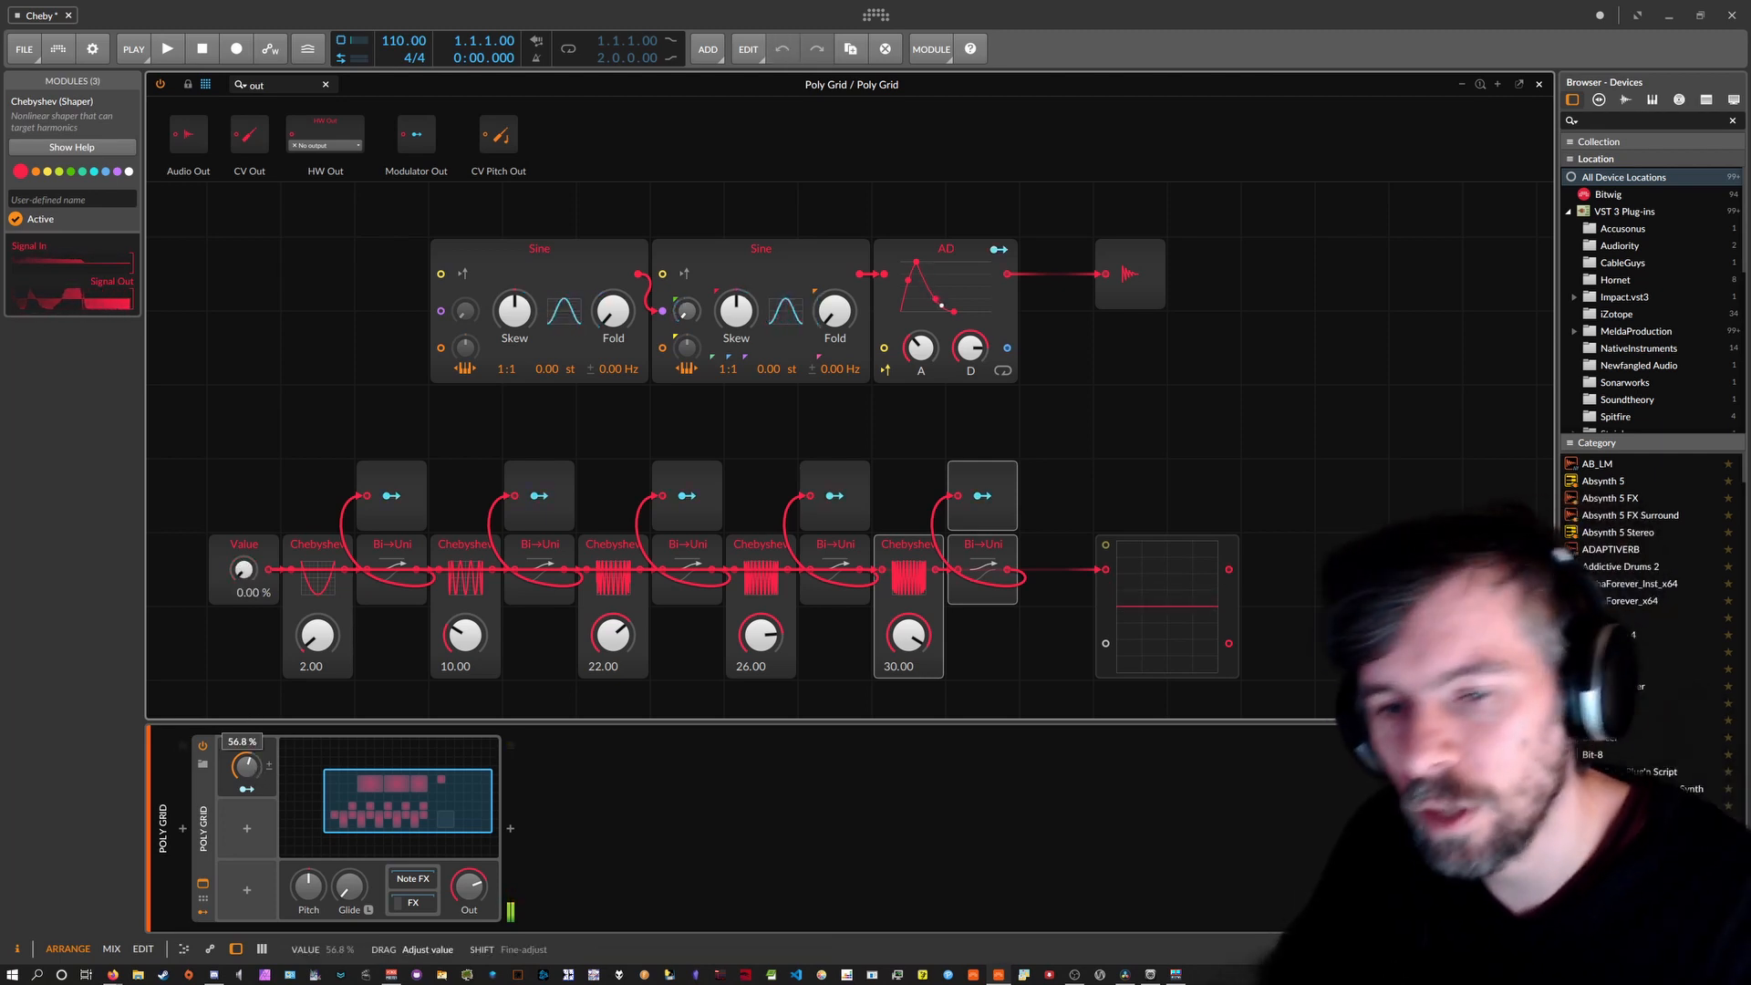
left_click(246, 788)
left_click(247, 789)
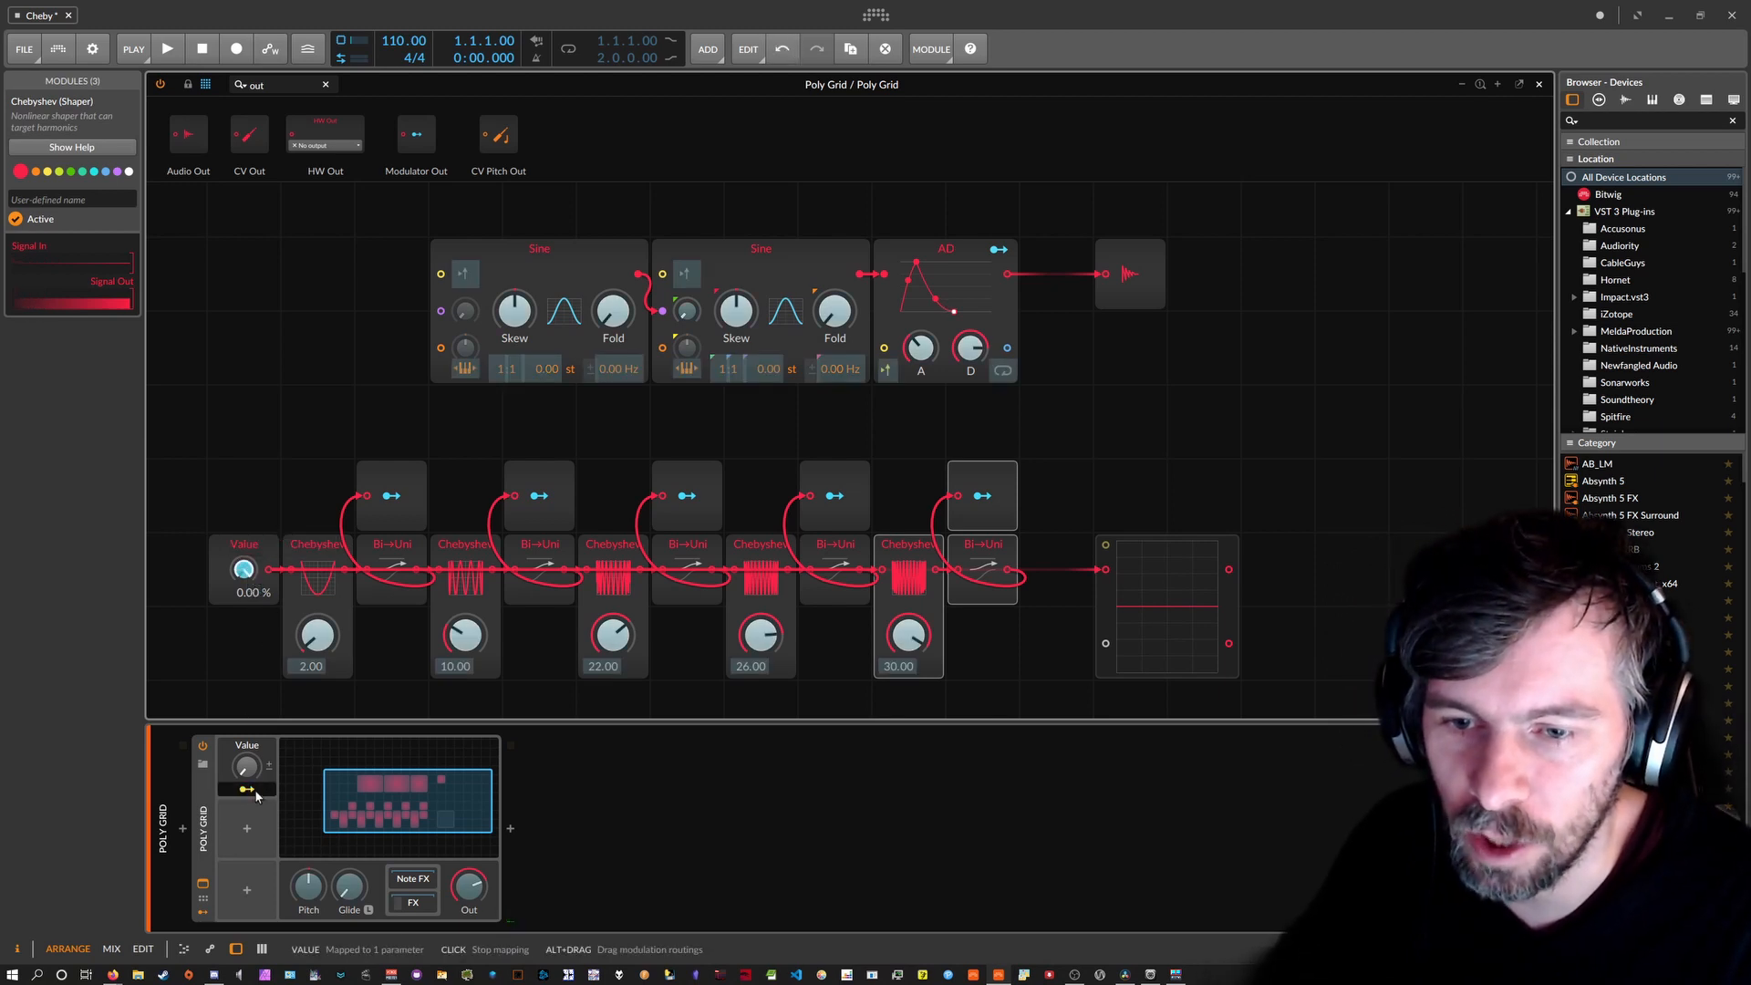
Add a Perform preset page in the Remote Controls Editor.
left_click(204, 900)
left_click(204, 914)
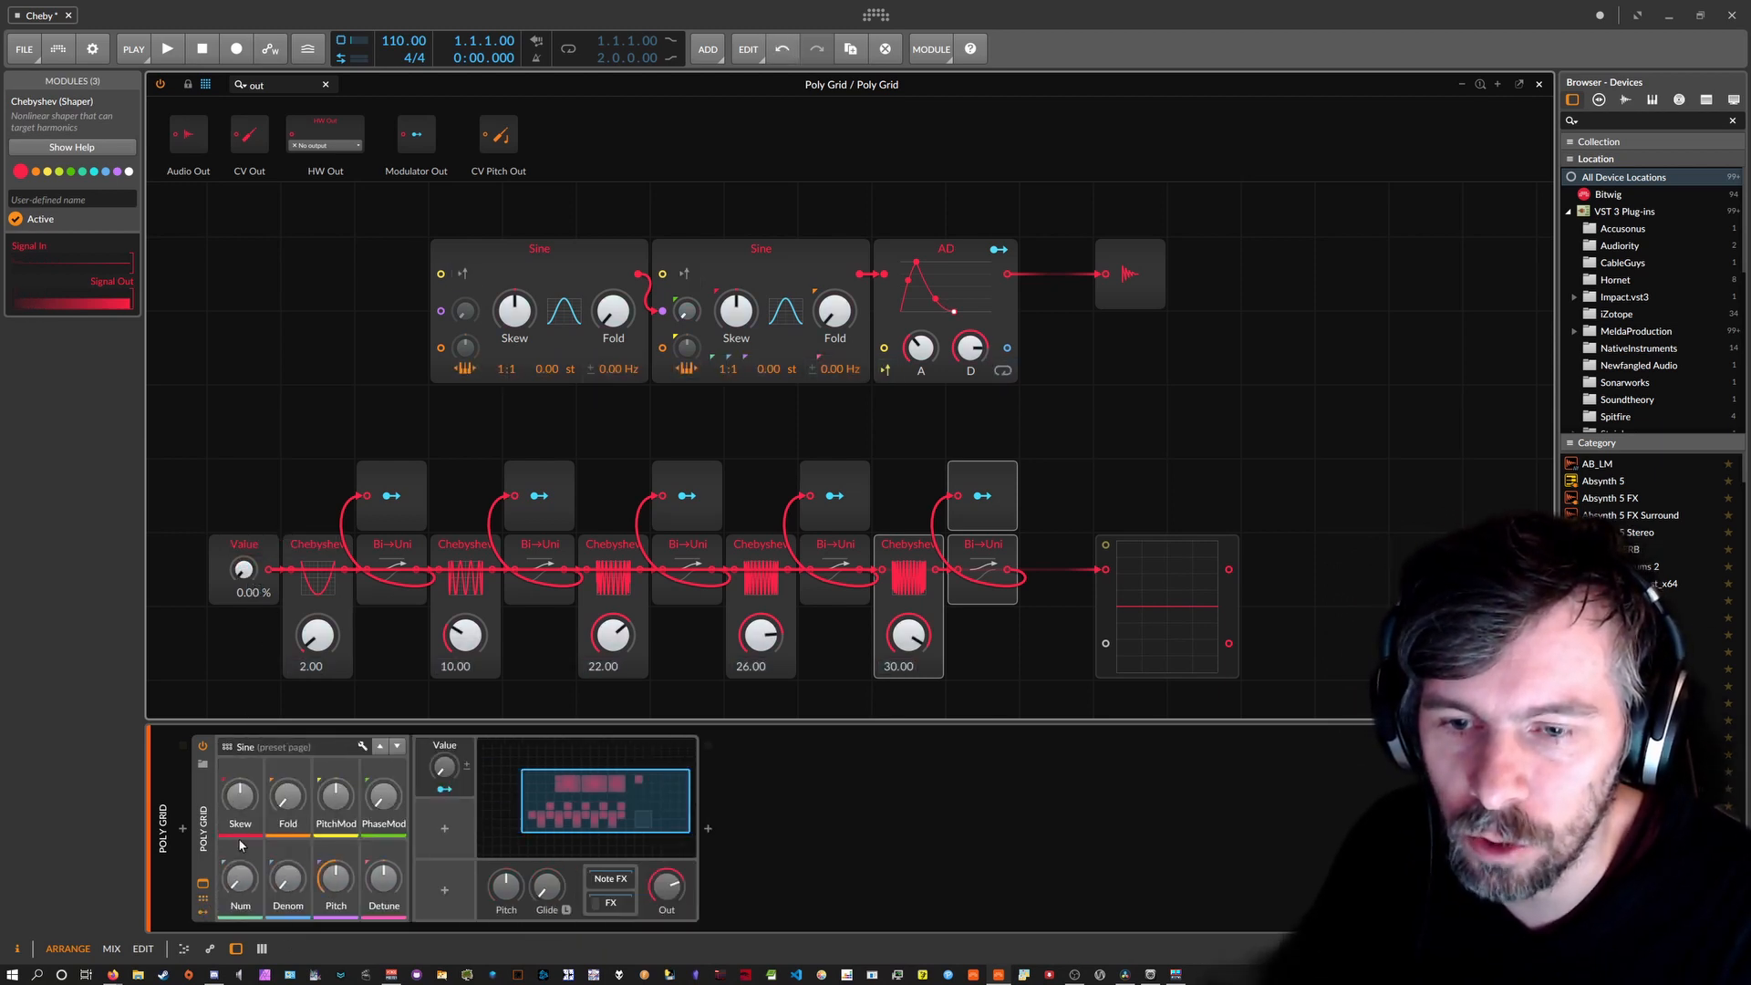
left_click(362, 746)
left_click(250, 227)
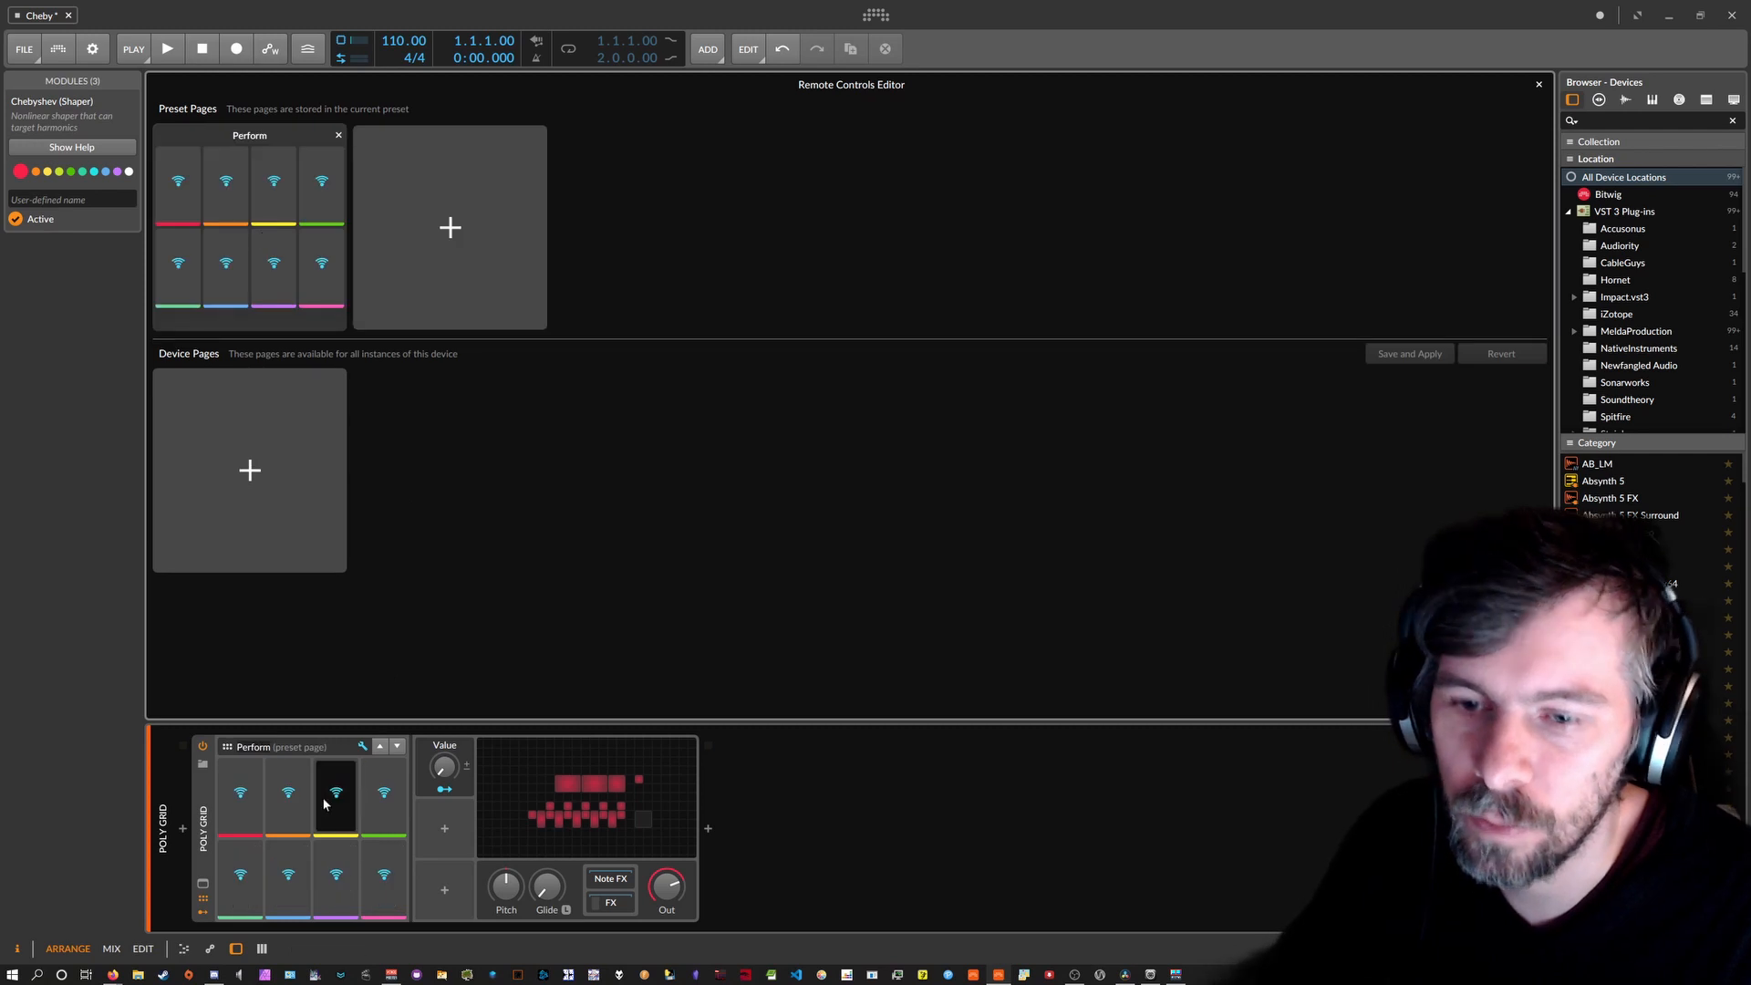
left_click(1538, 85)
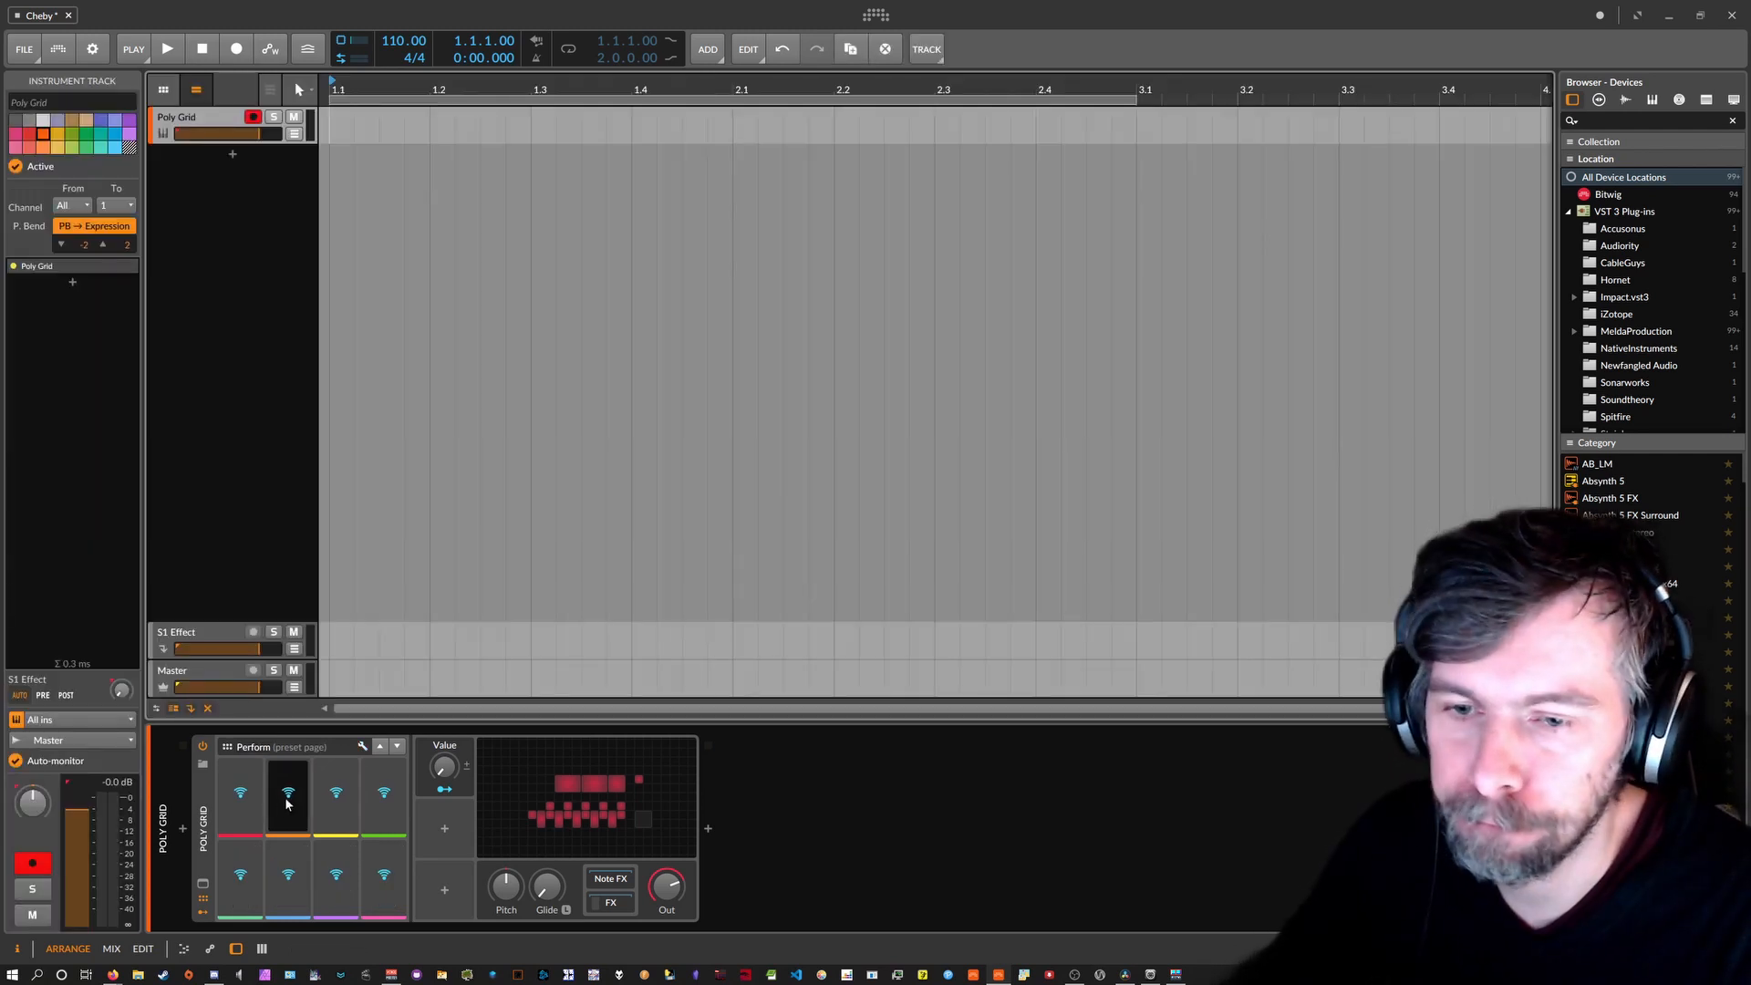
Map the first Perform slot to the Value macro and turn it up to 25.6 %.
left_click(240, 793)
left_click(444, 767)
left_click(484, 798)
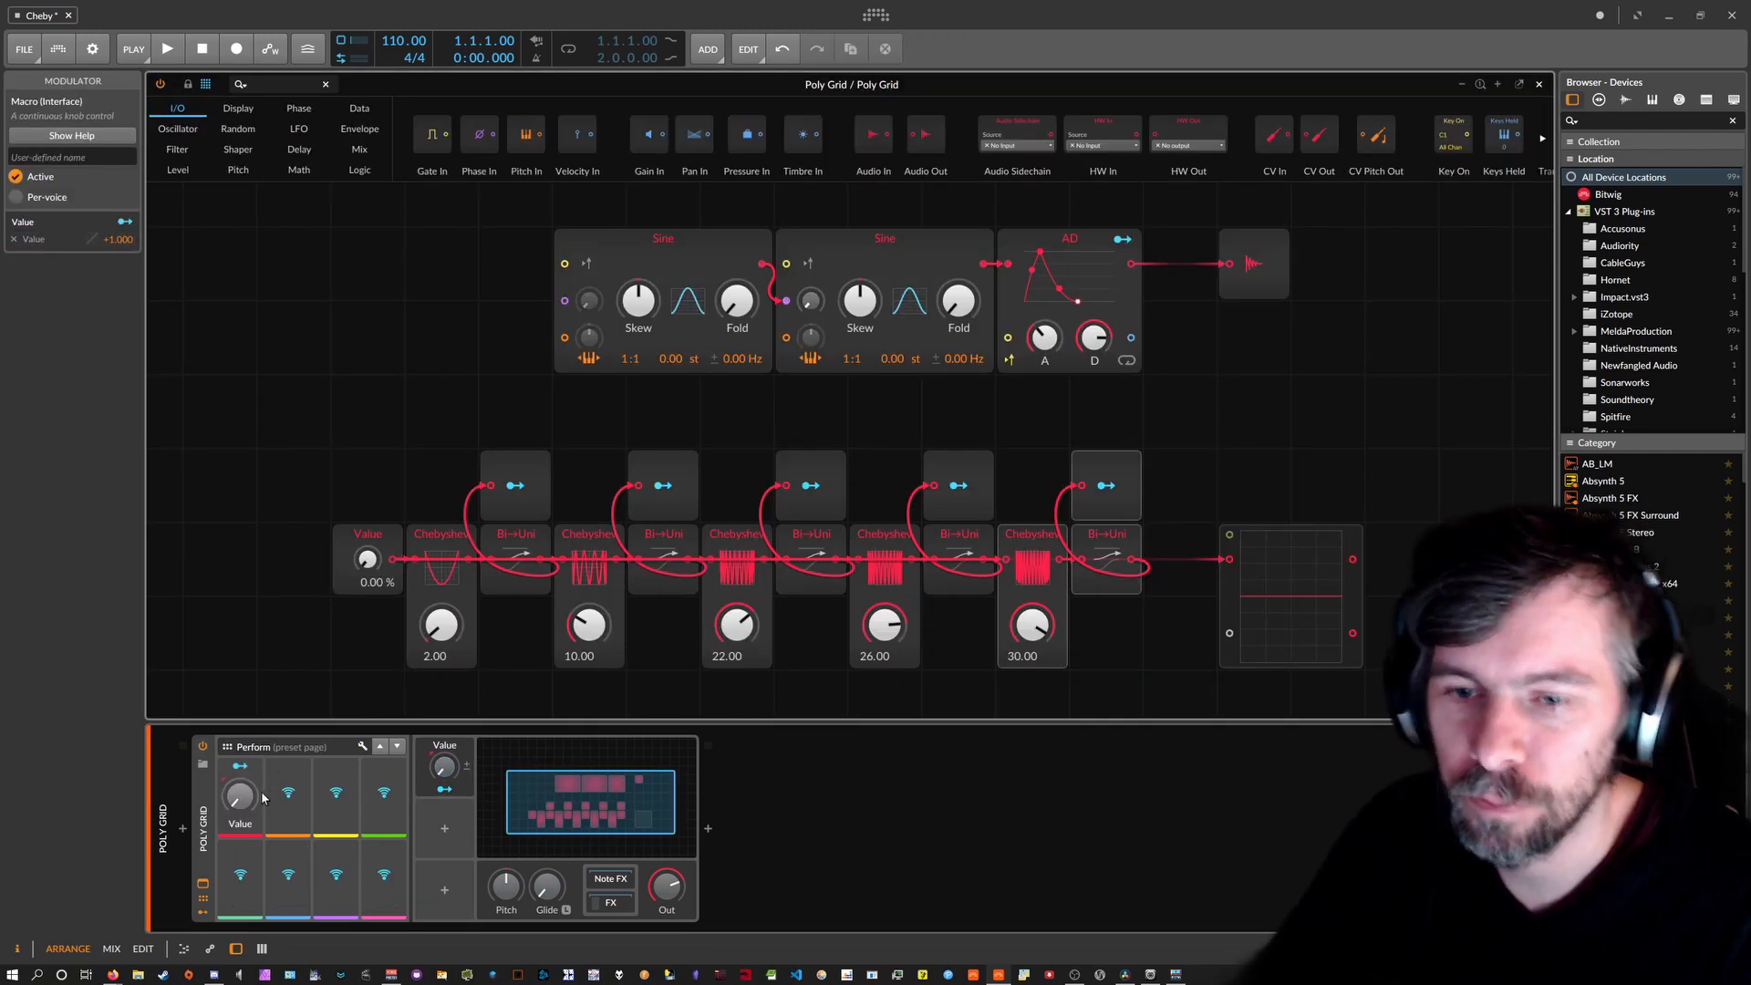
mouse_move(241, 795)
left_mouse_down()
mouse_move(241, 716)
mouse_move(244, 799)
left_mouse_up()
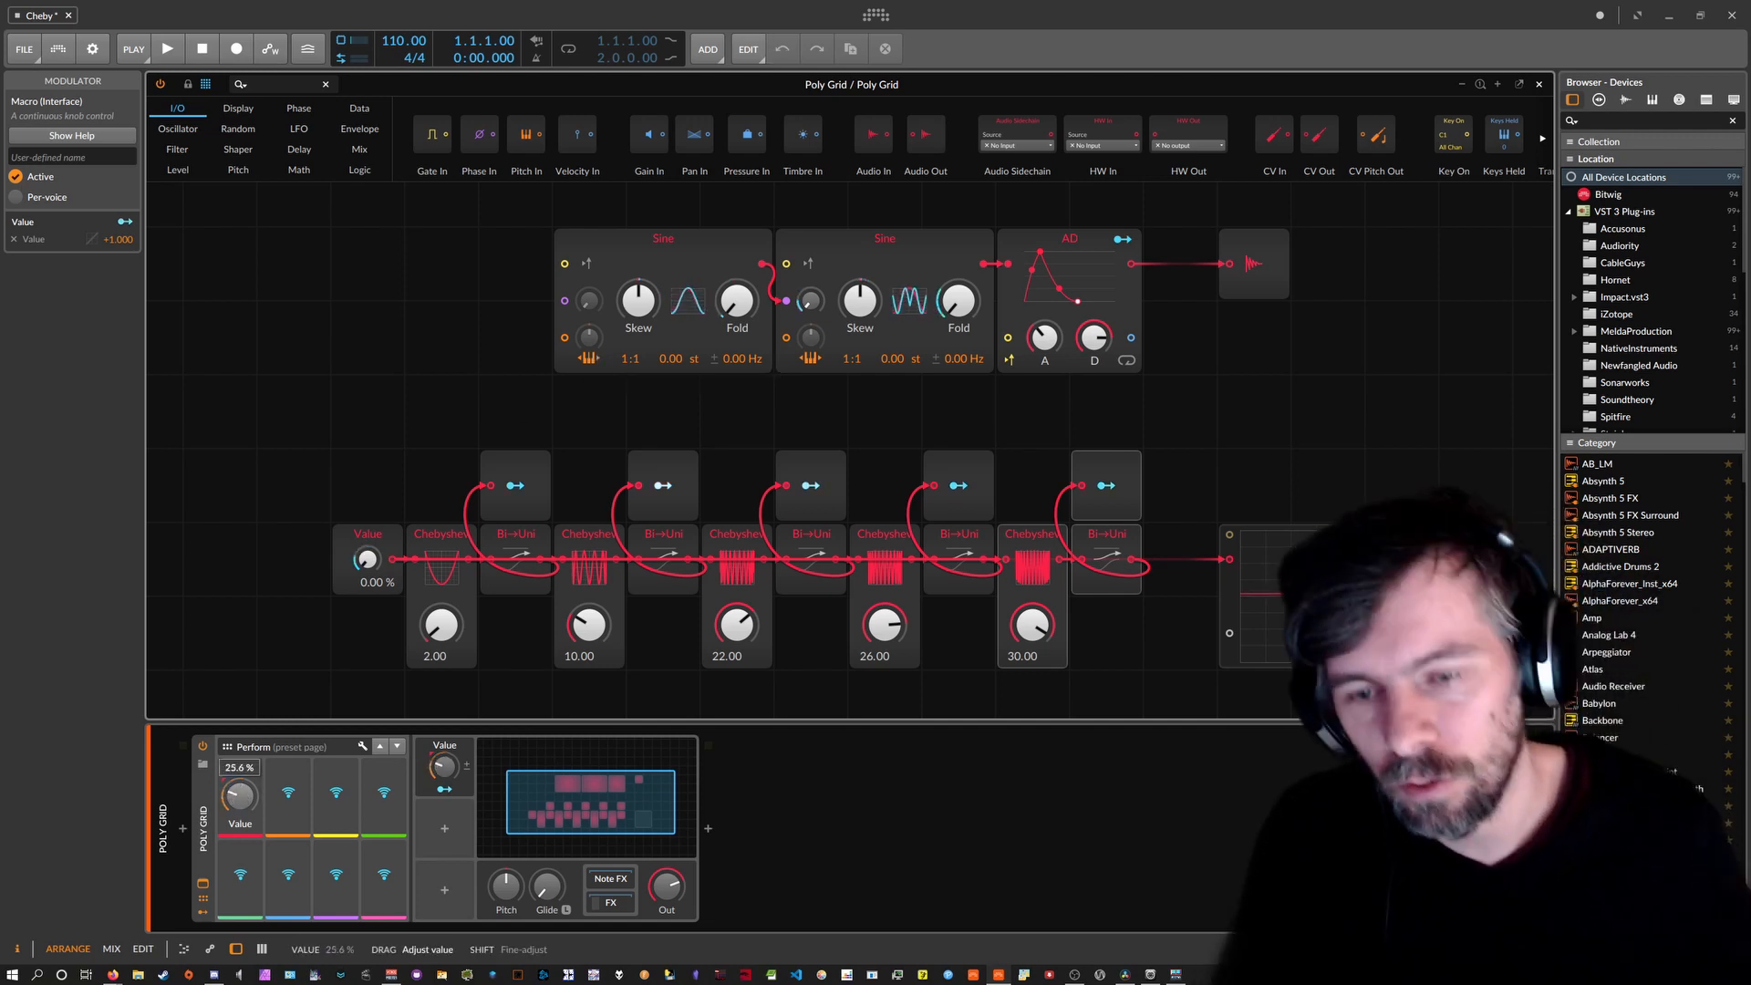
Audition the Perform Value knob, leaving it near 32.4 %, then select the Chebyshev, Bi→Uni and Modulator Out modules.
left_click_drag(239, 796, 240, 800)
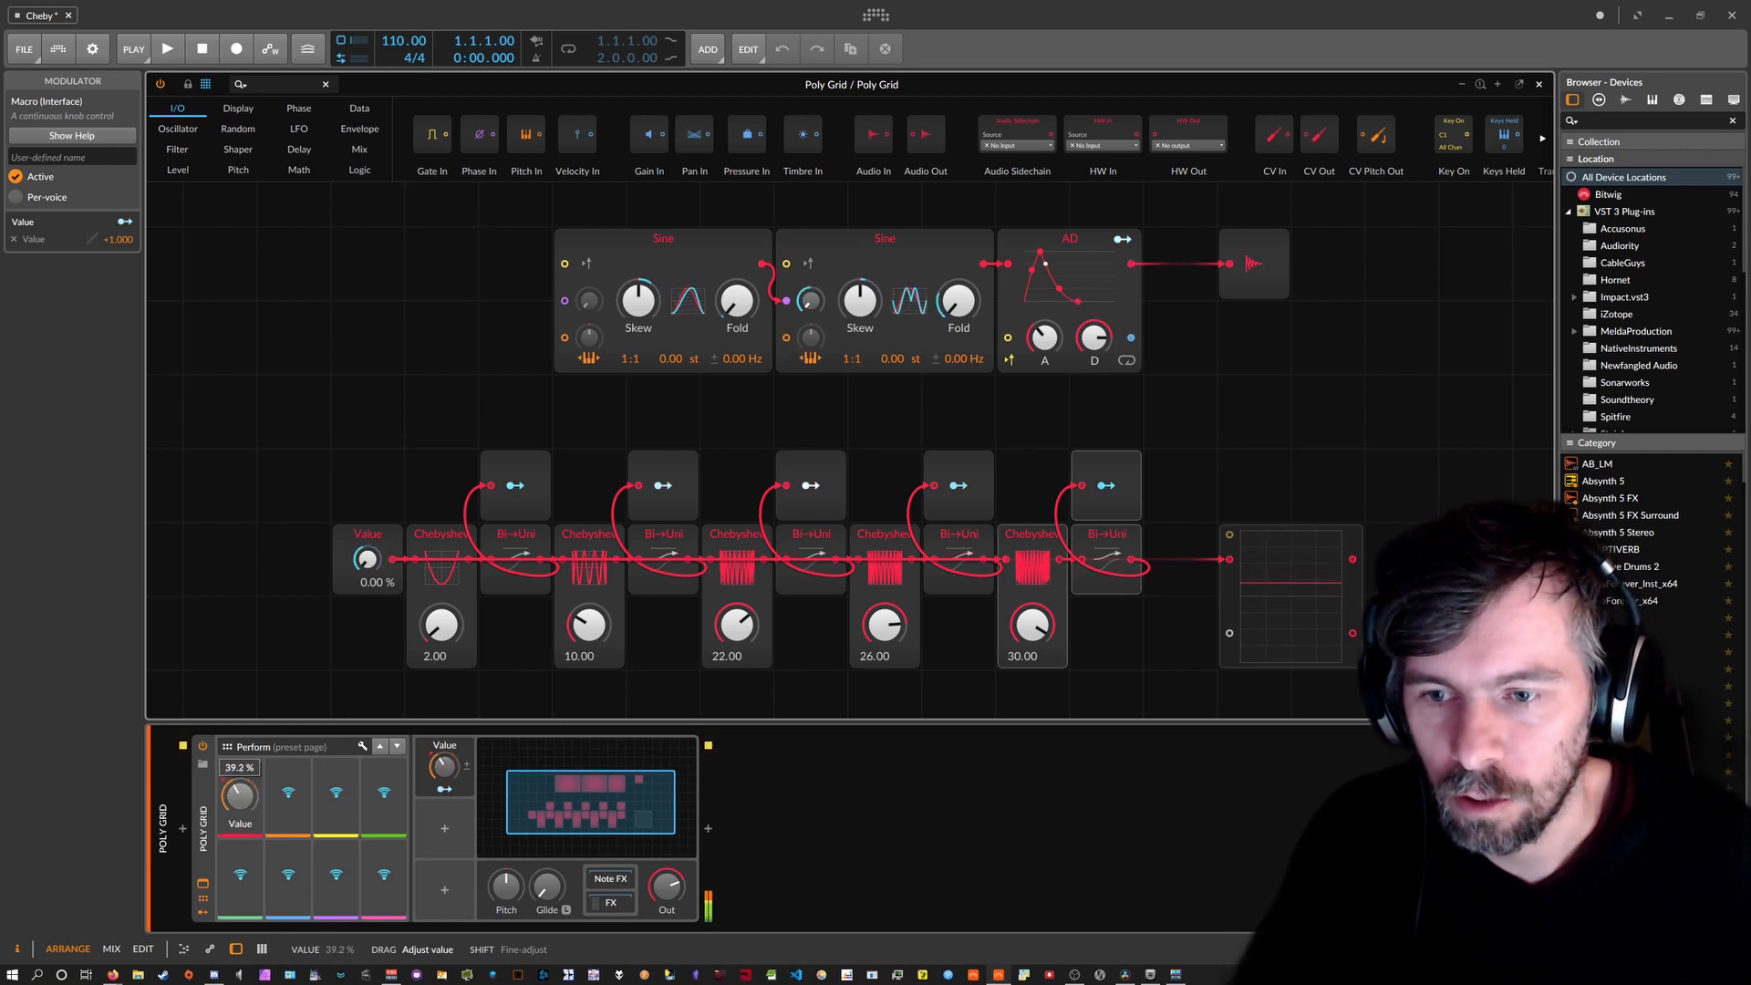
left_click_drag(239, 796, 240, 775)
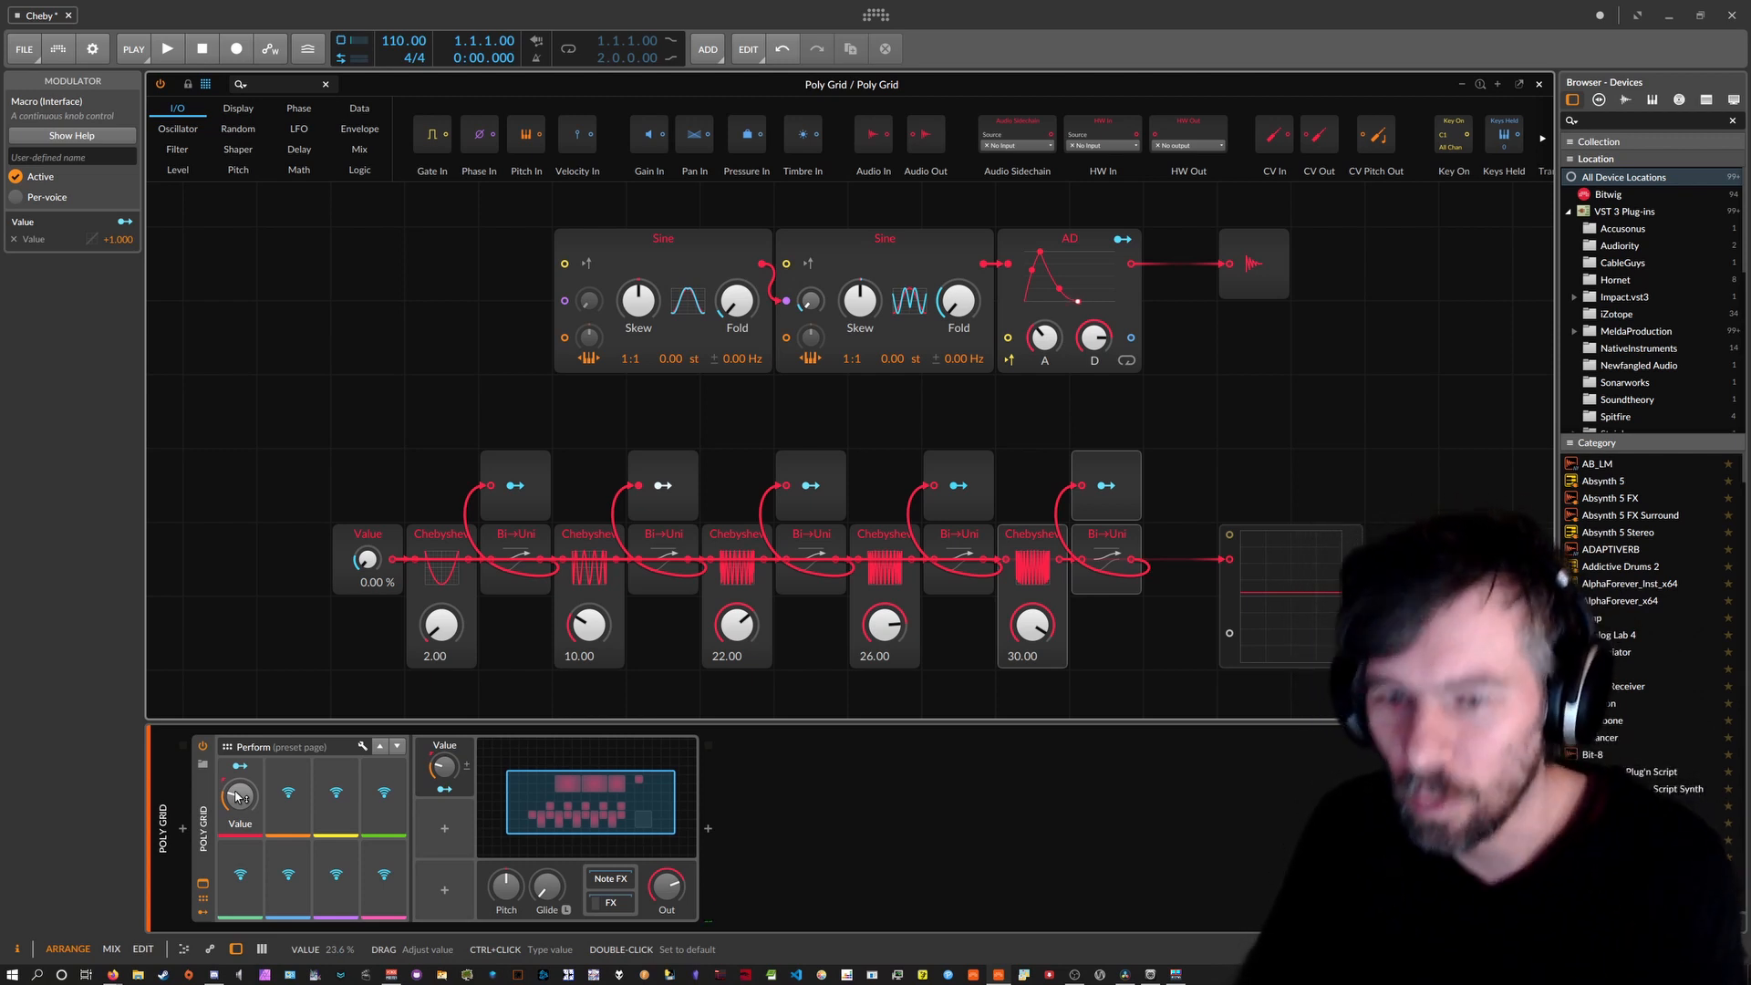
mouse_move(237, 796)
left_mouse_down()
mouse_move(237, 683)
mouse_move(237, 794)
left_mouse_up()
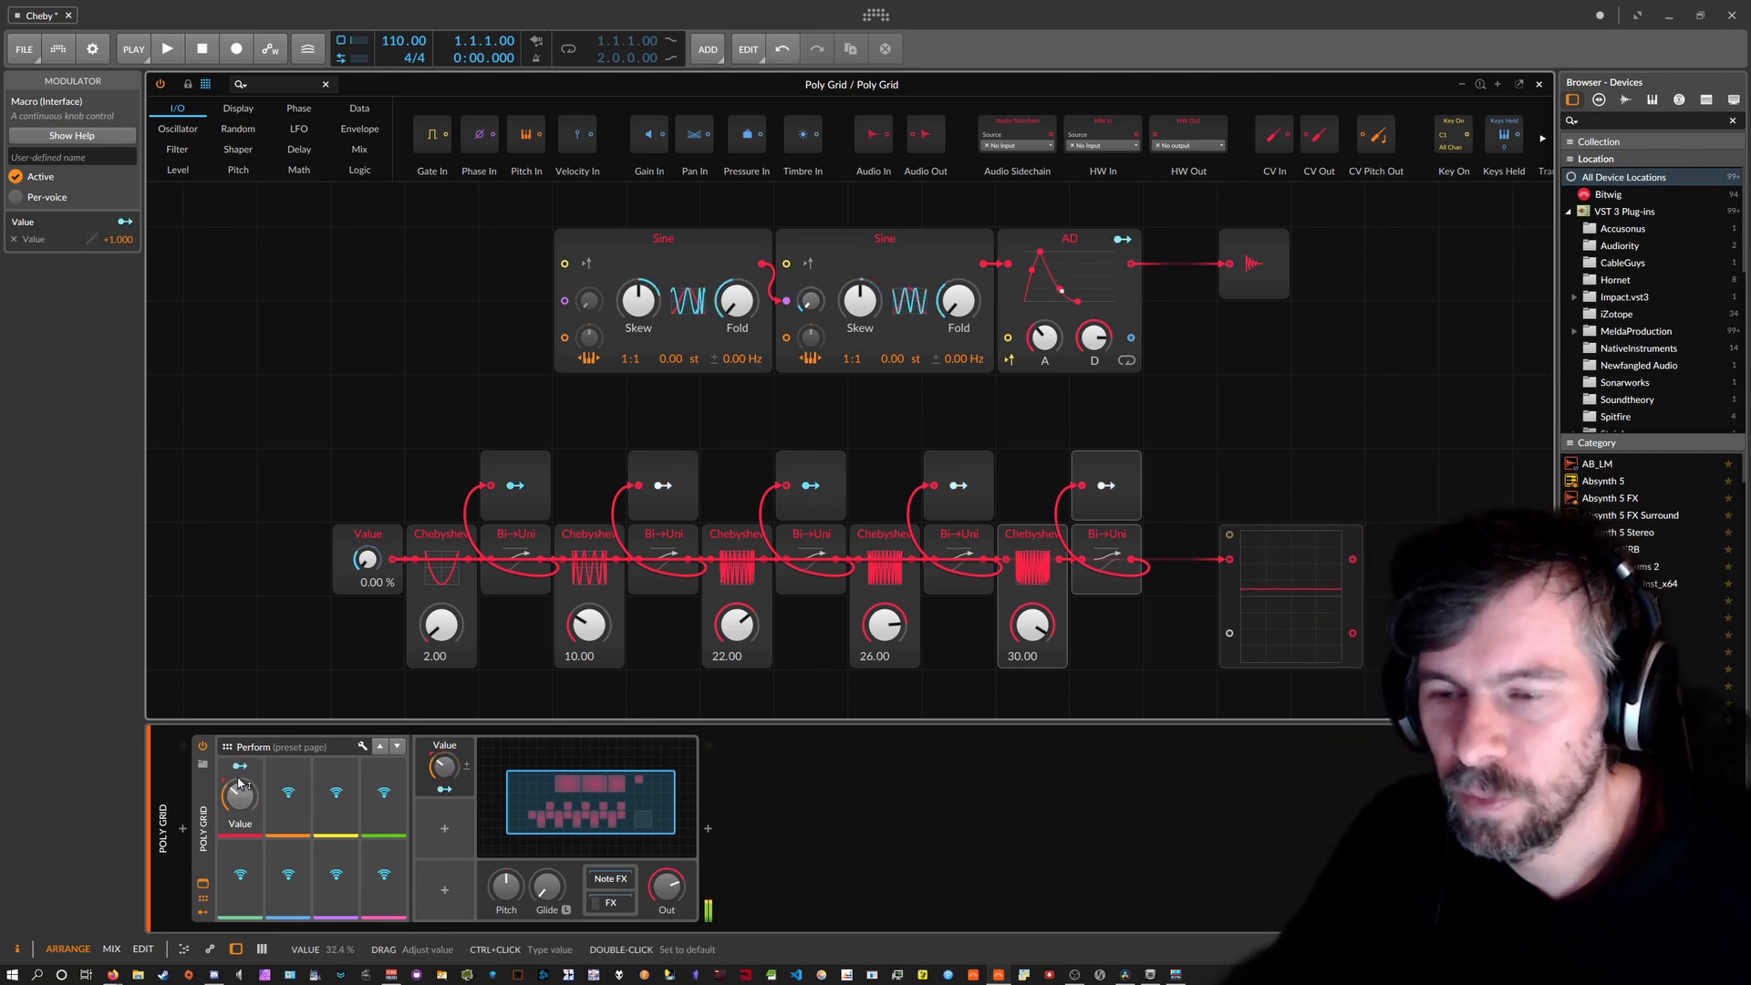
left_click_drag(1117, 609, 466, 461)
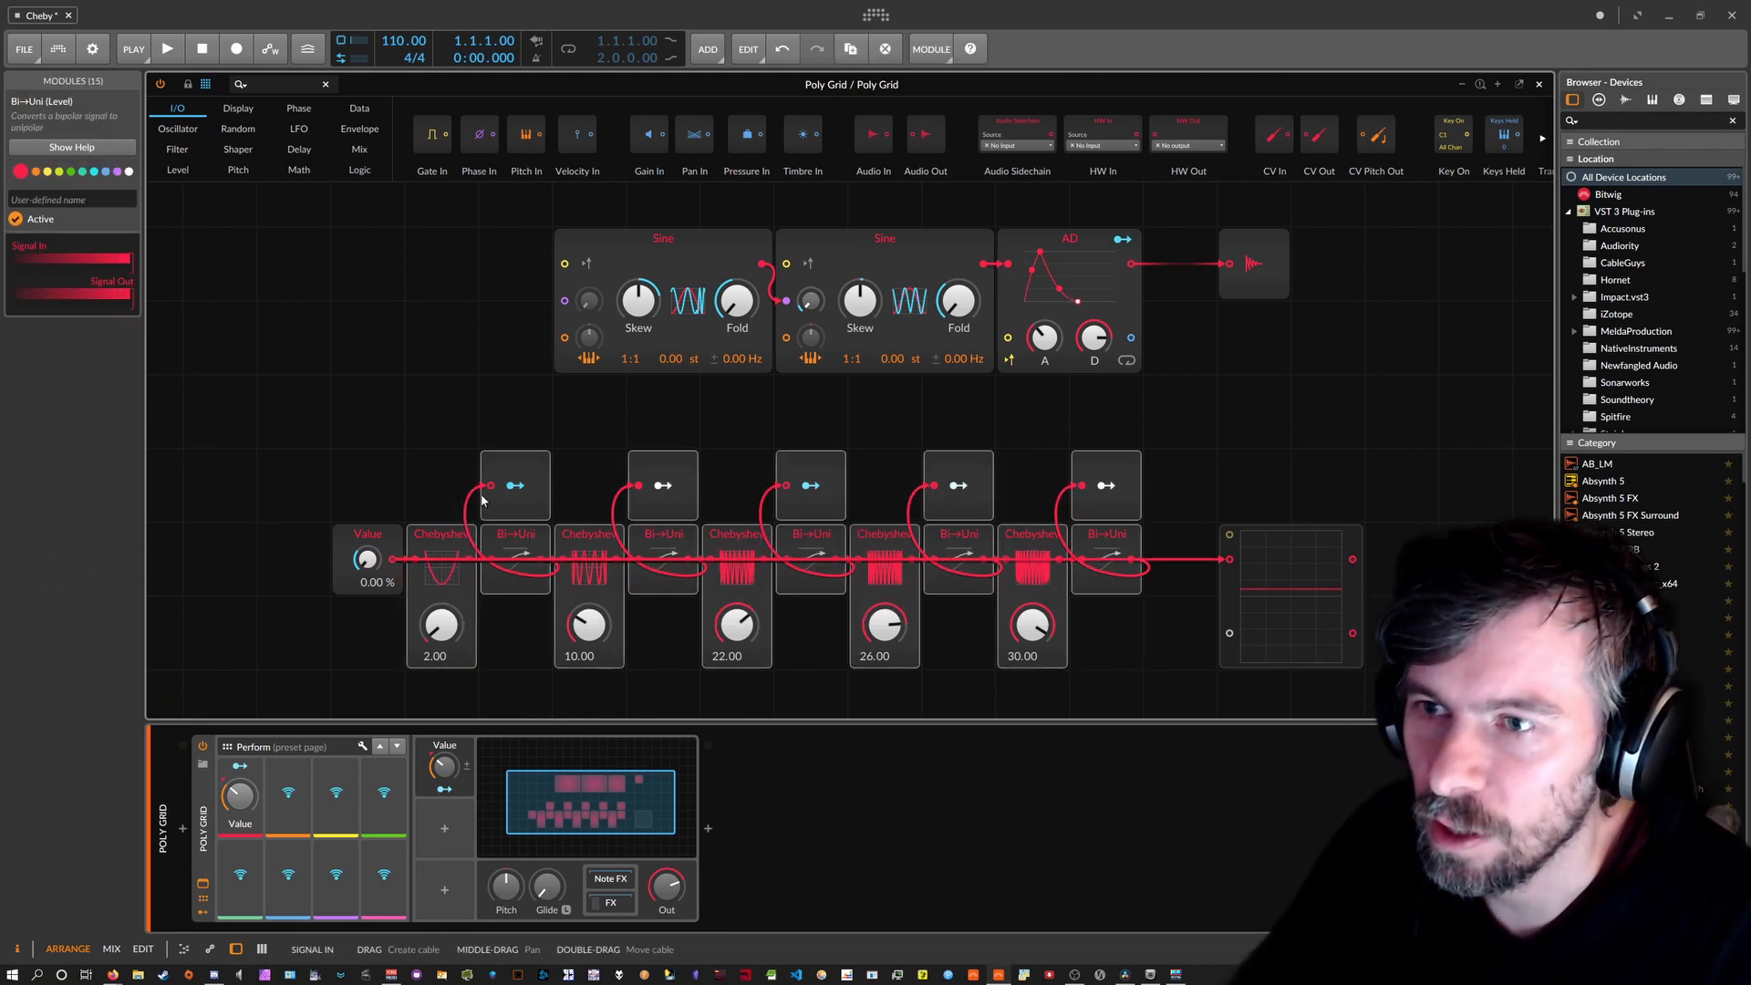
Delete the shaper chain and insert a Chebyshev between Value and the output.
key("Delete")
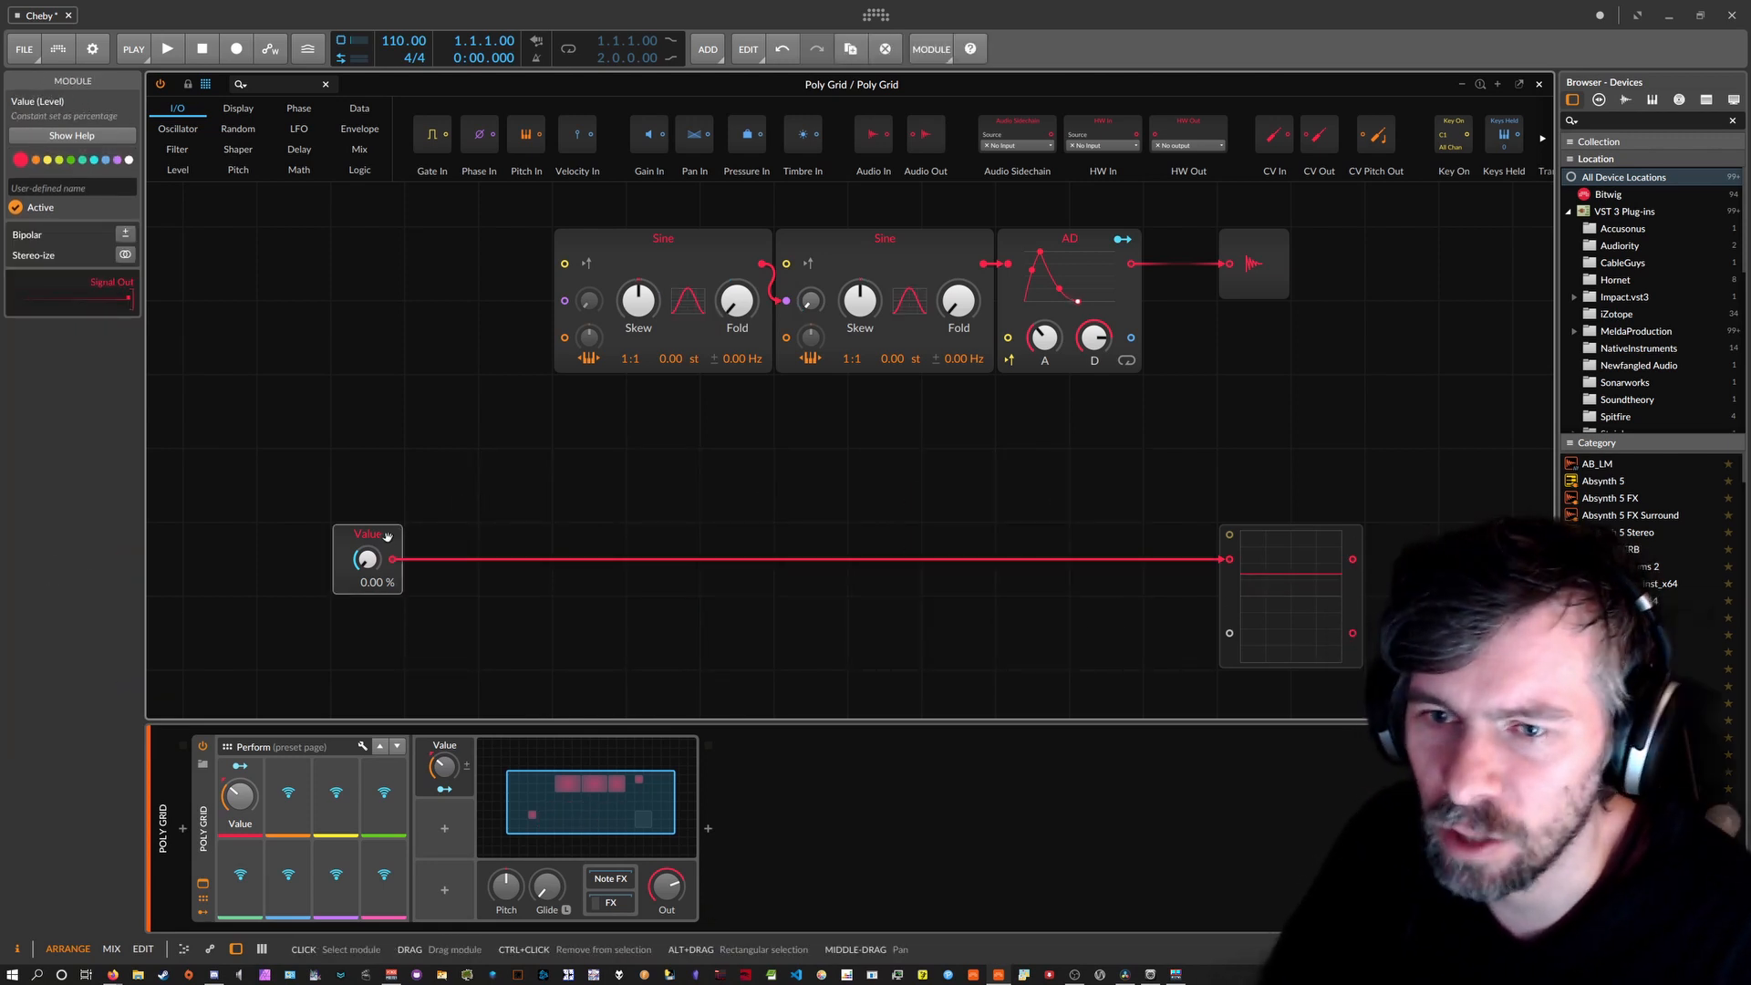
left_click(273, 84)
type("ser")
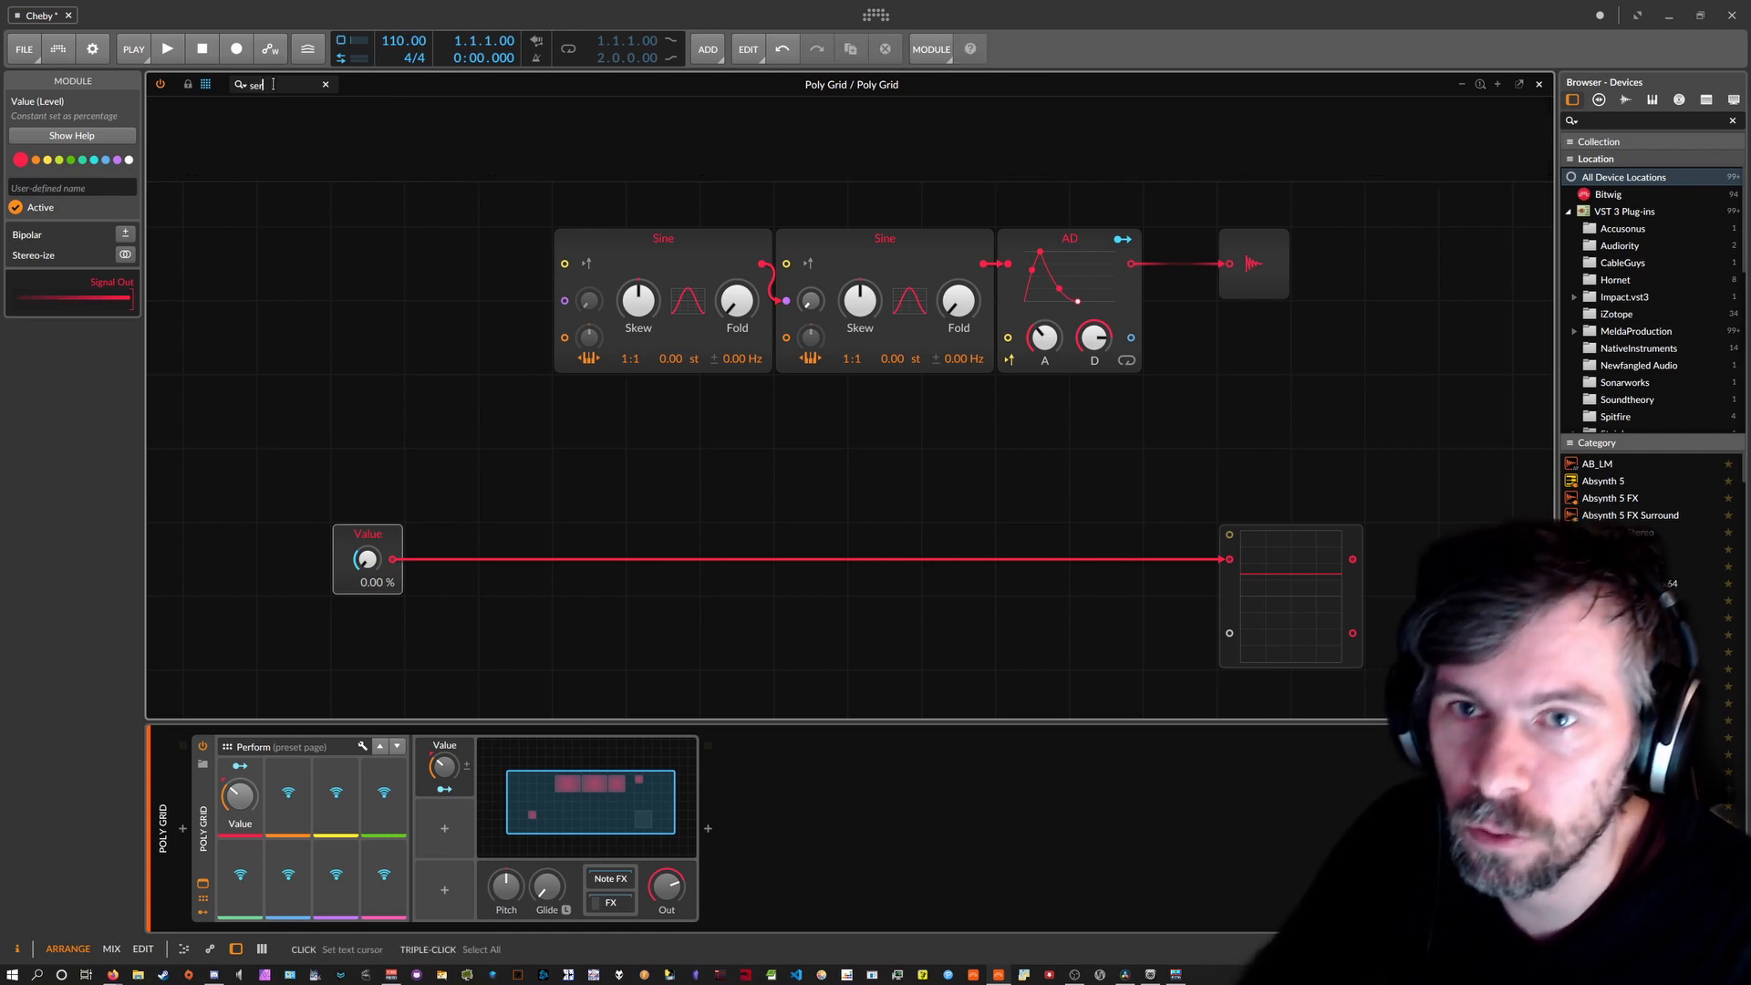
key("BackSpace")
key("BackSpace")
key("BackSpace")
type("ch")
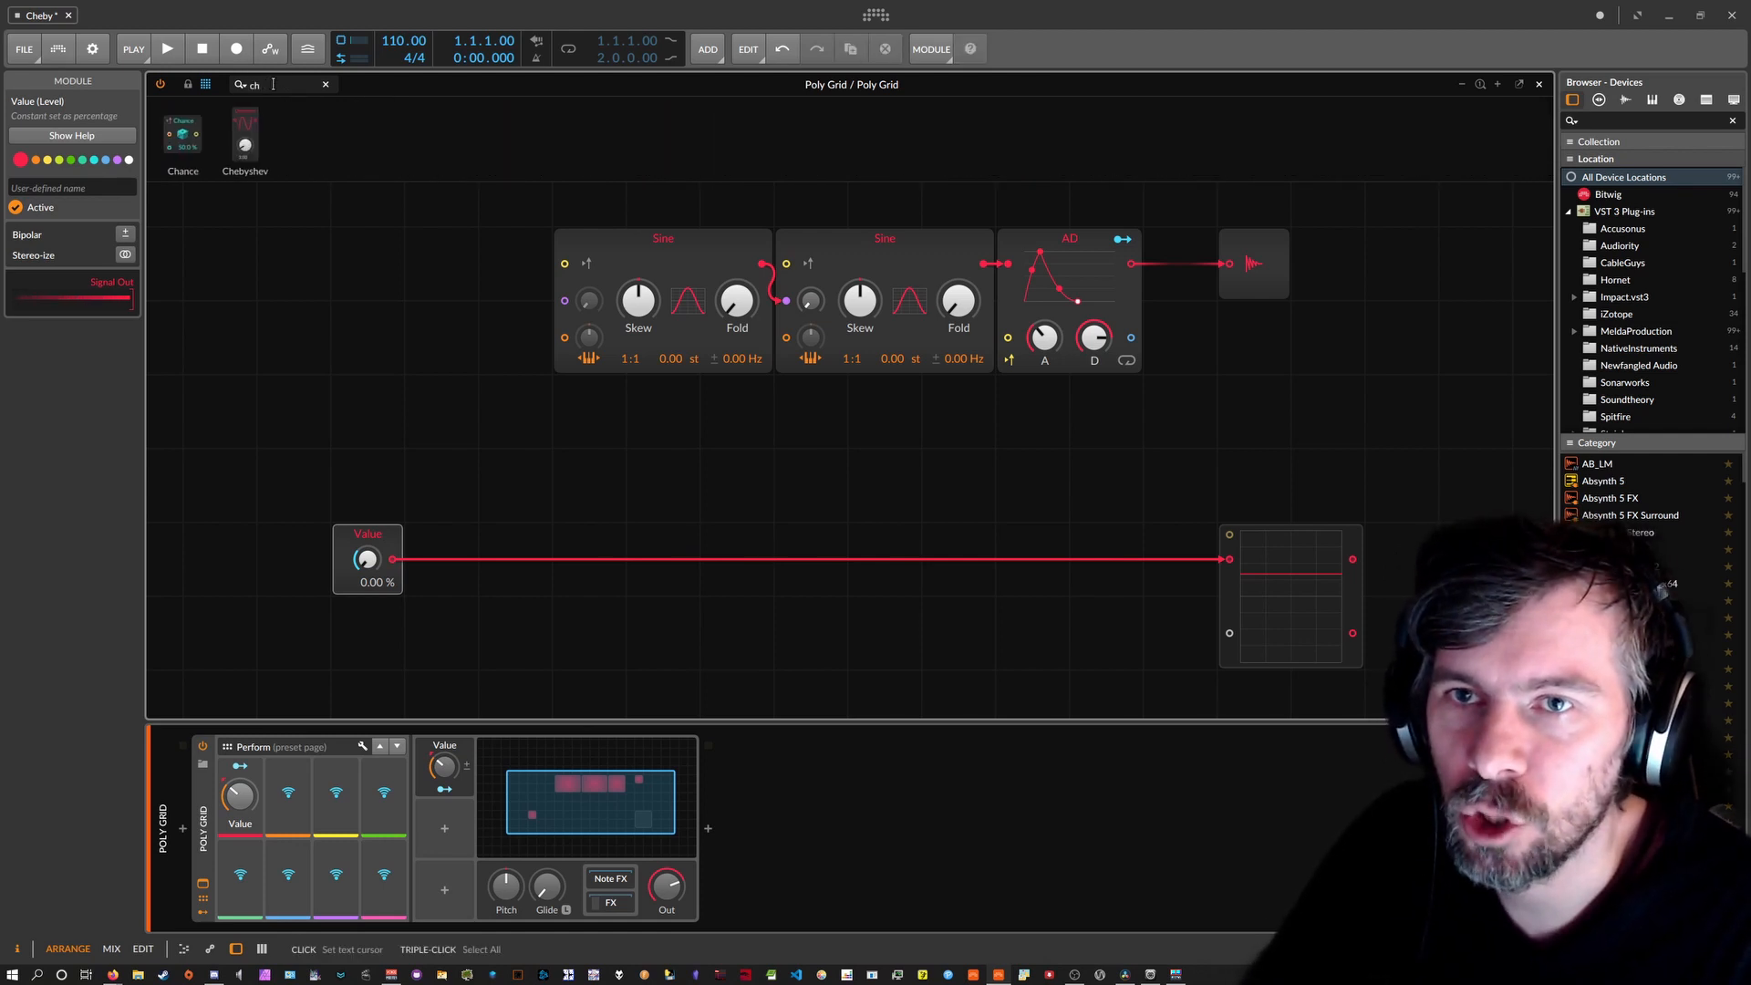
left_click_drag(267, 171, 467, 589)
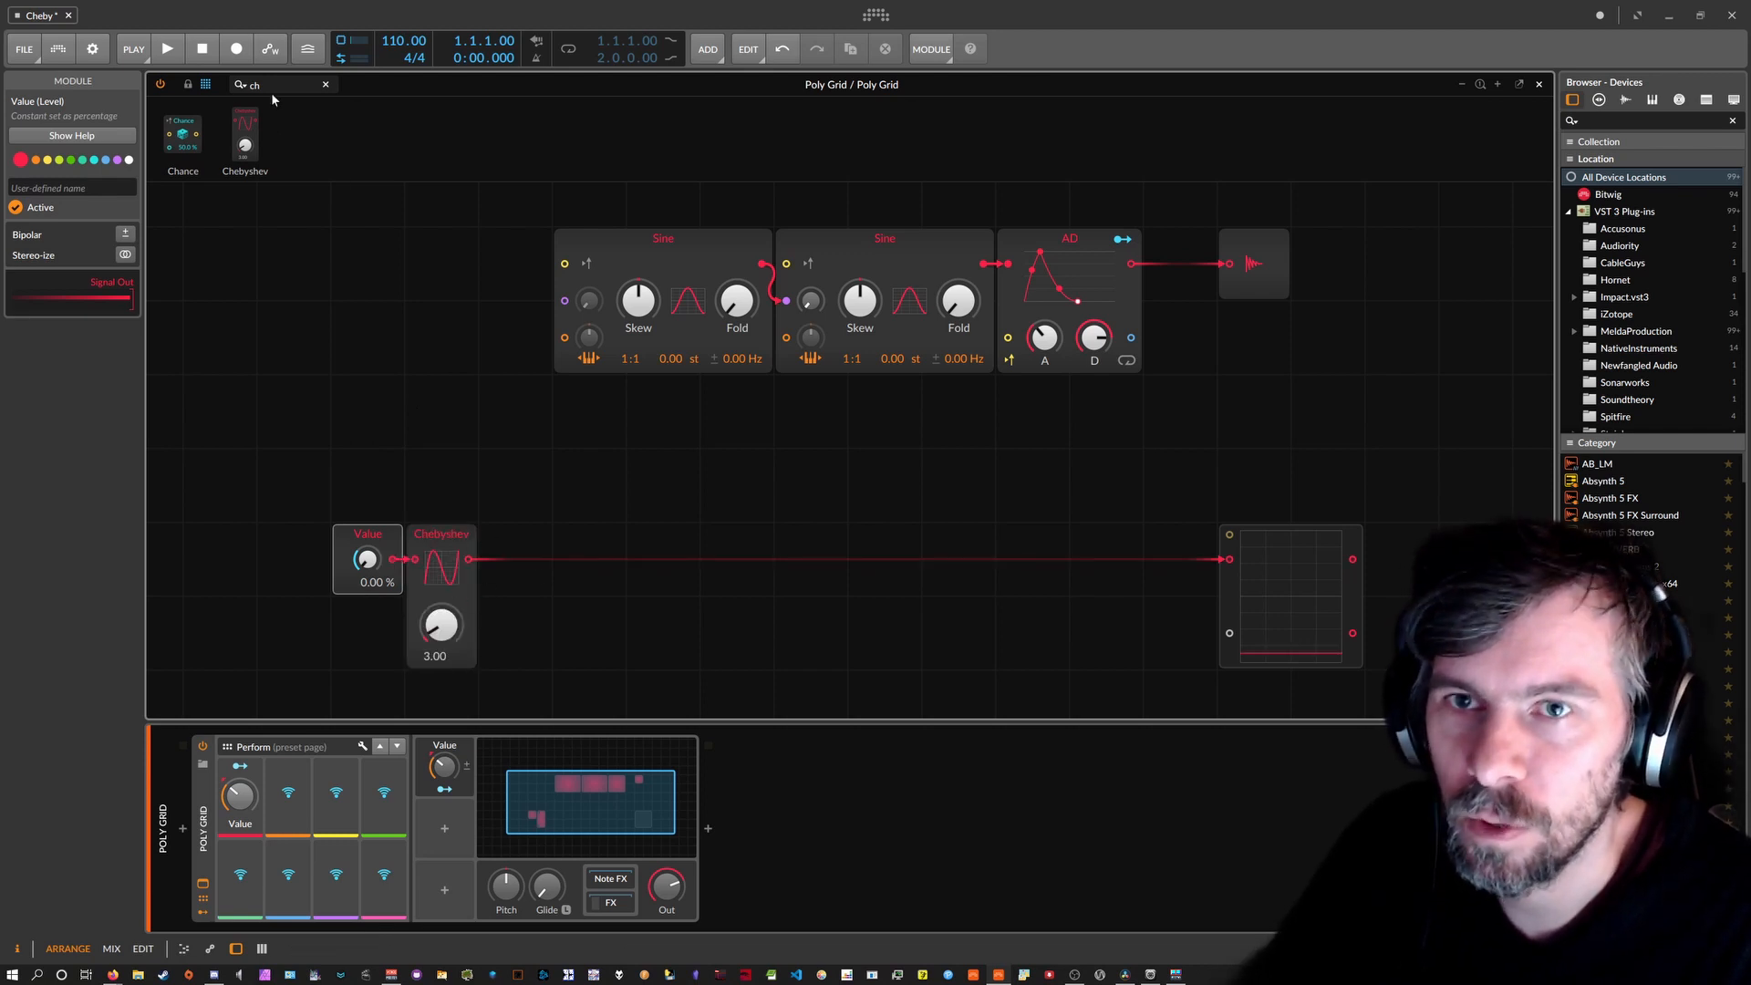
Place a Modulator Out above the Chebyshev, feed it from the Chebyshev, and select both Chebyshevs.
type("mod")
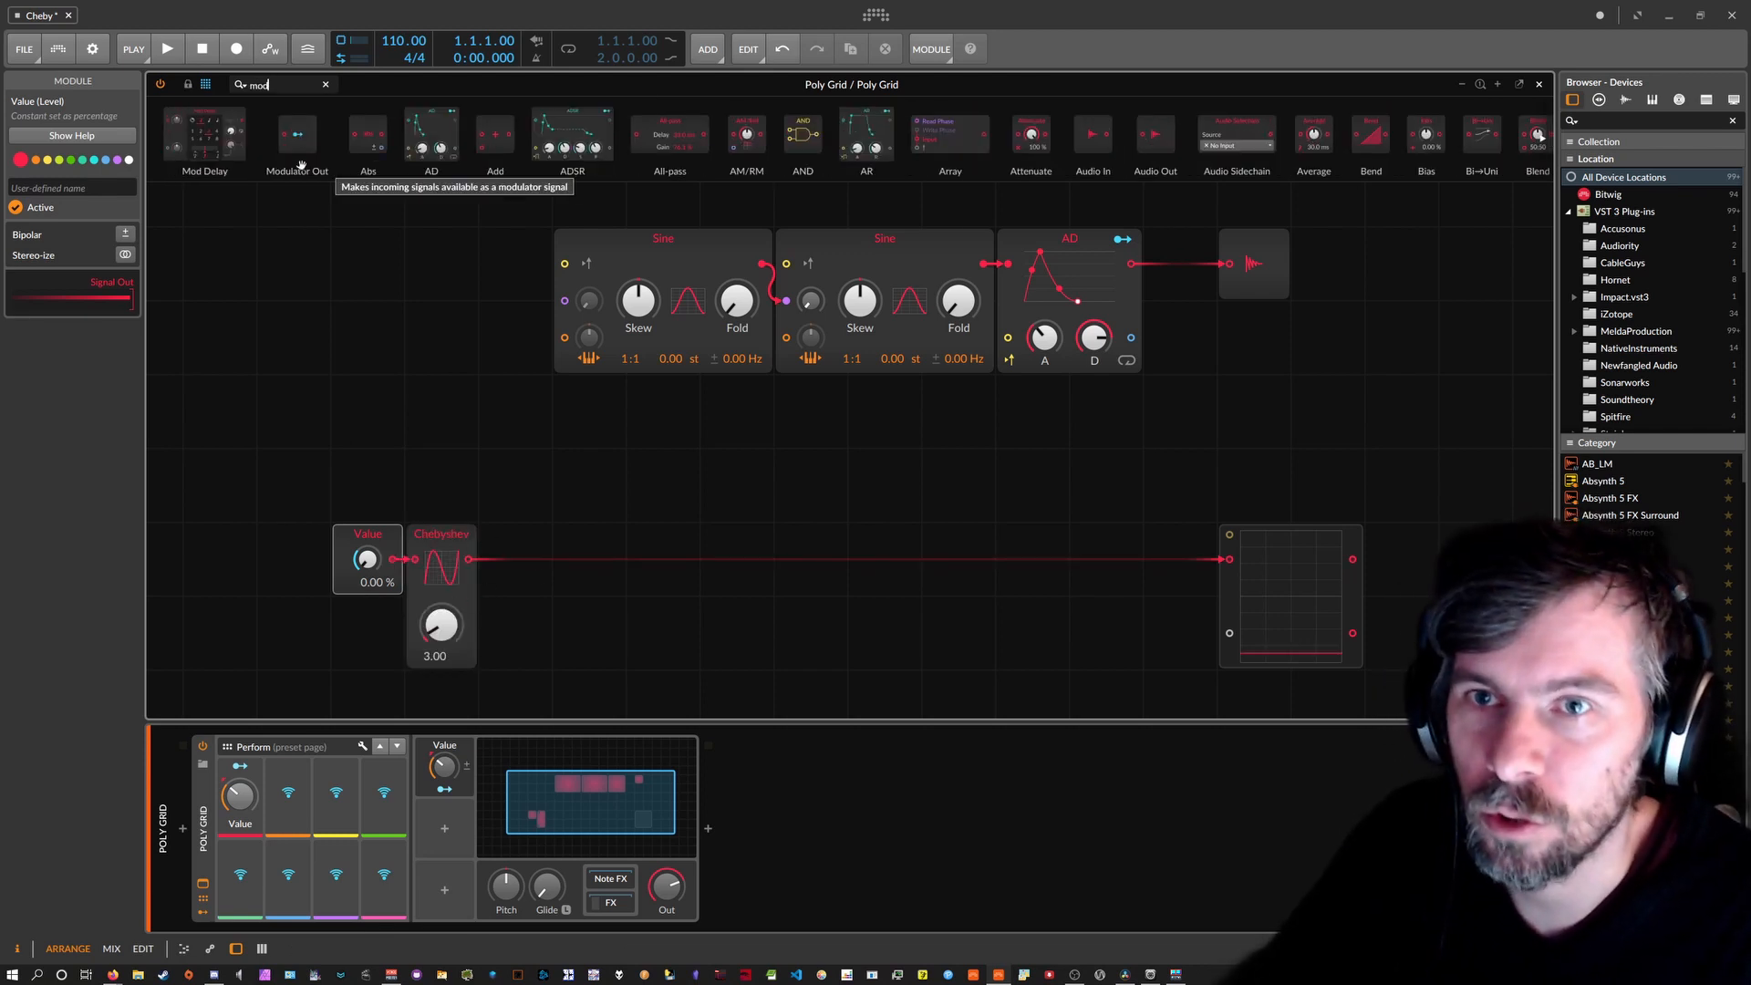
left_click_drag(298, 137, 441, 485)
left_click_drag(469, 559, 516, 547)
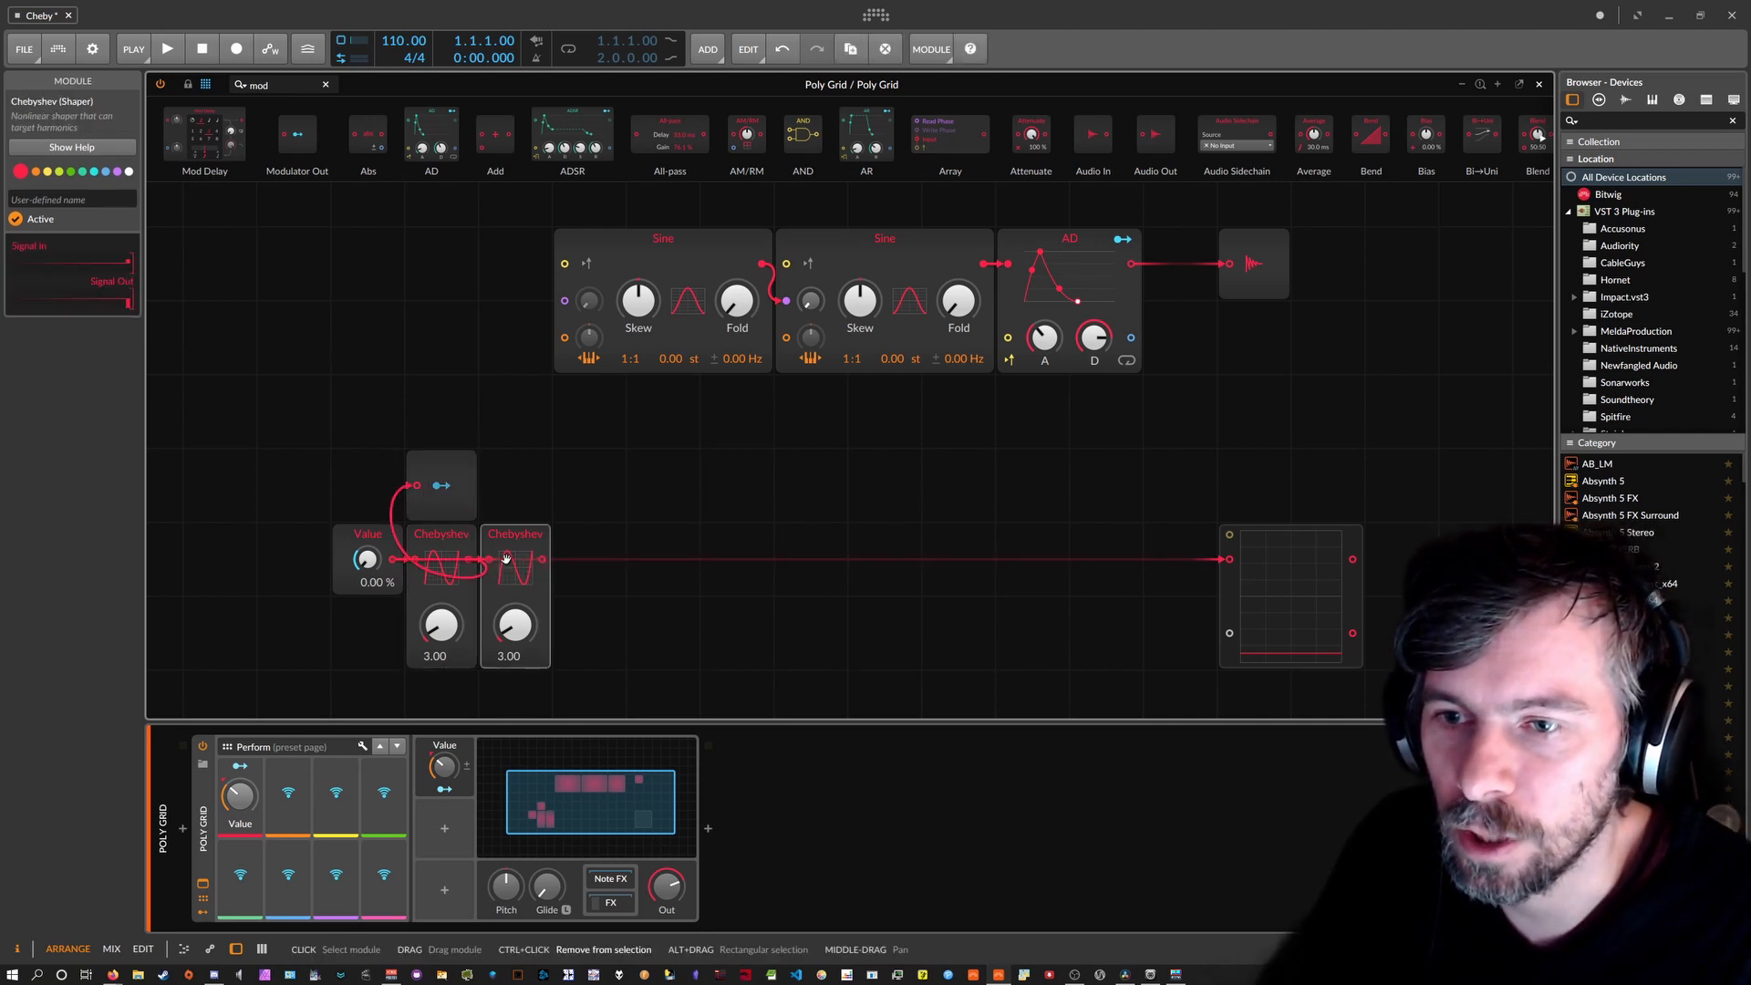
left_click(460, 542)
left_click(497, 544)
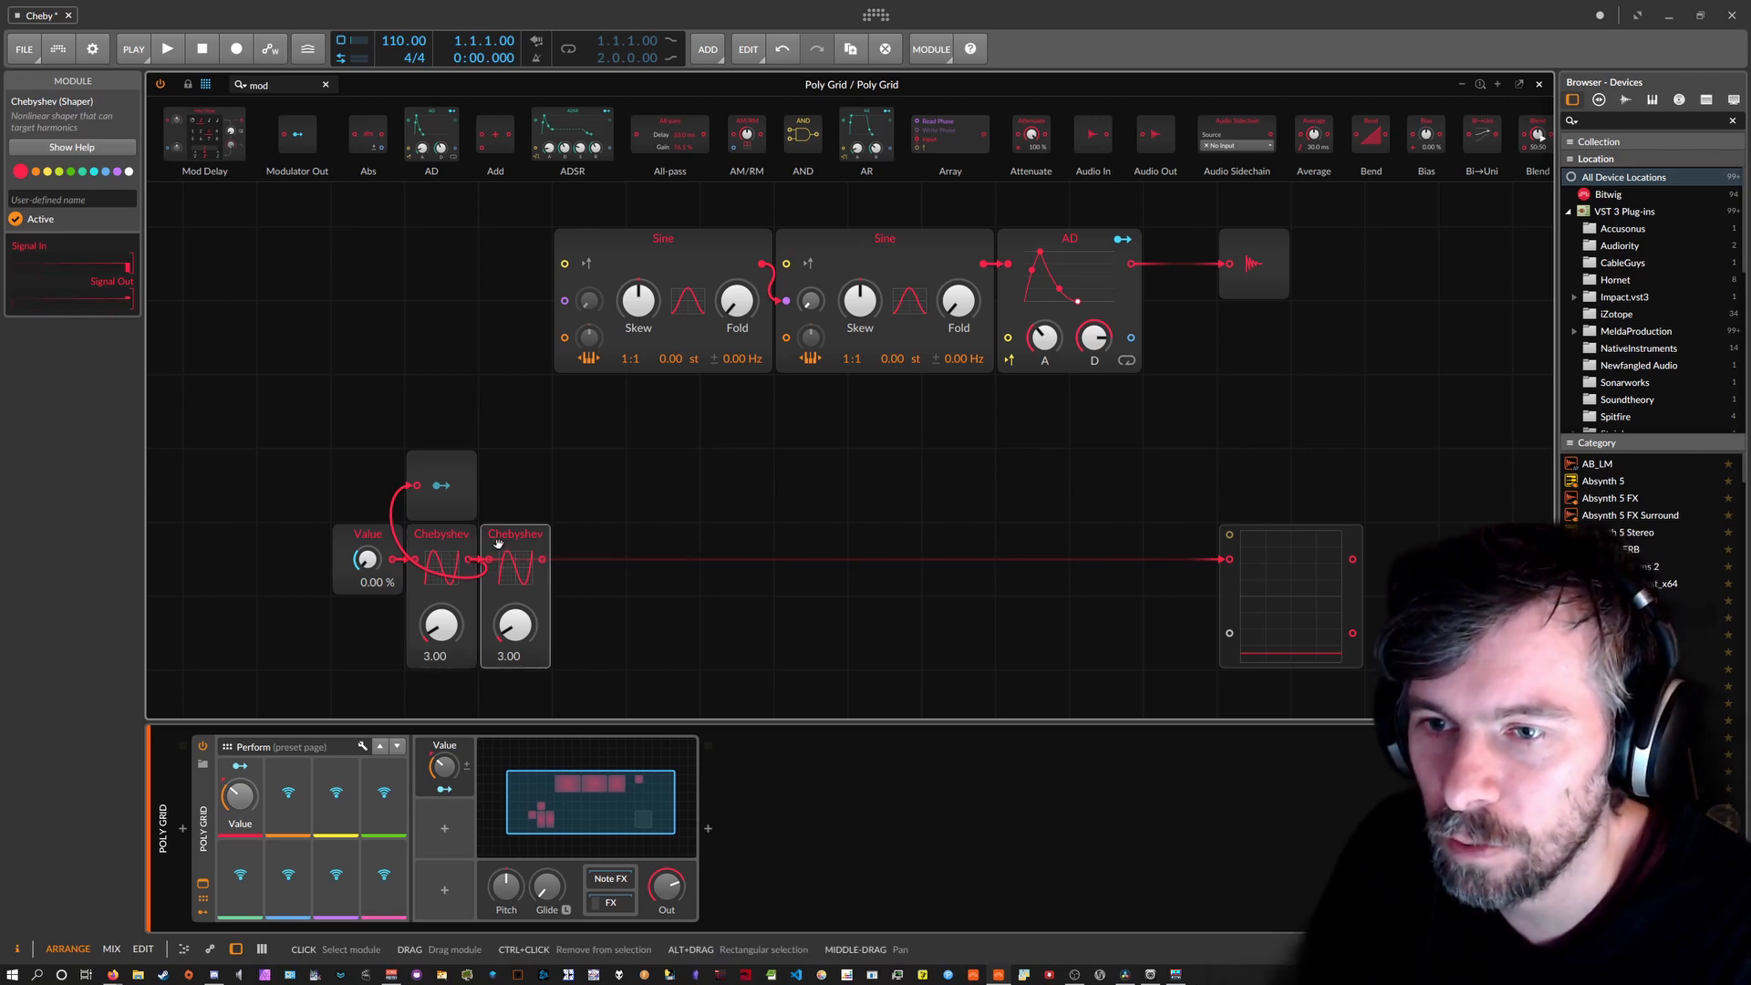
Map the Modulator Out to the first Sine's Skew by +0.280 and set the first Chebyshev to 2.00.
left_click(441, 485)
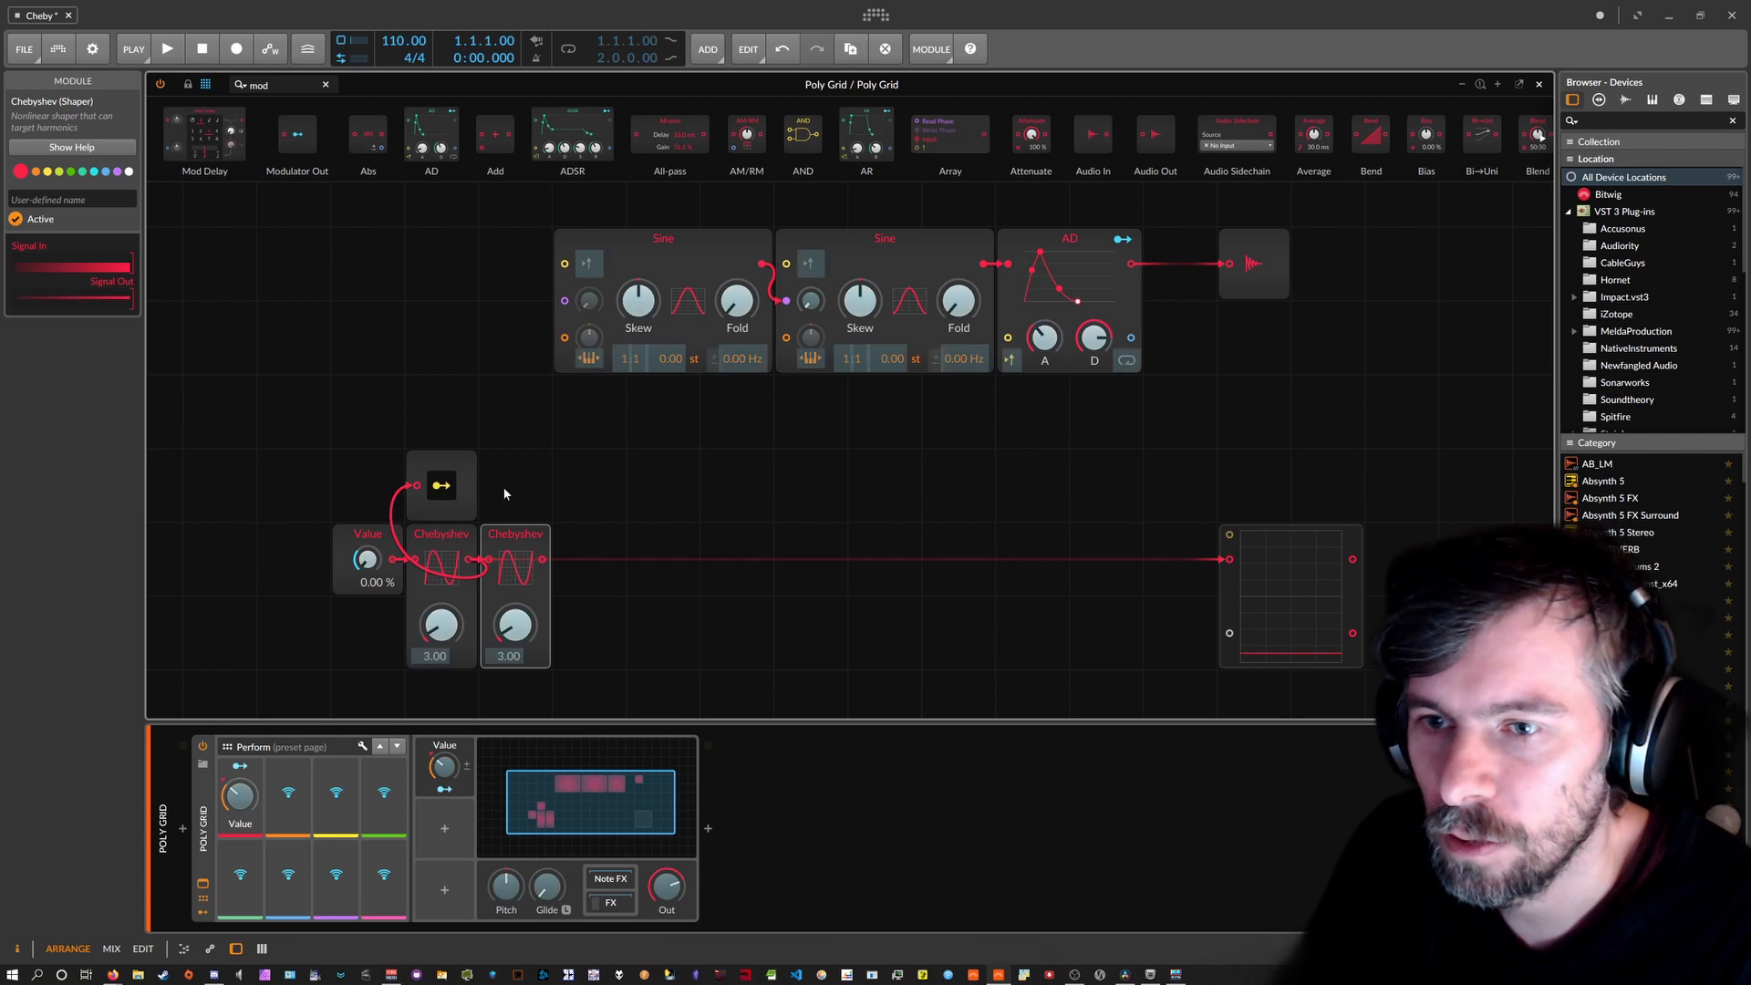
left_click(512, 489)
key("ctrl+v")
key("ctrl+z")
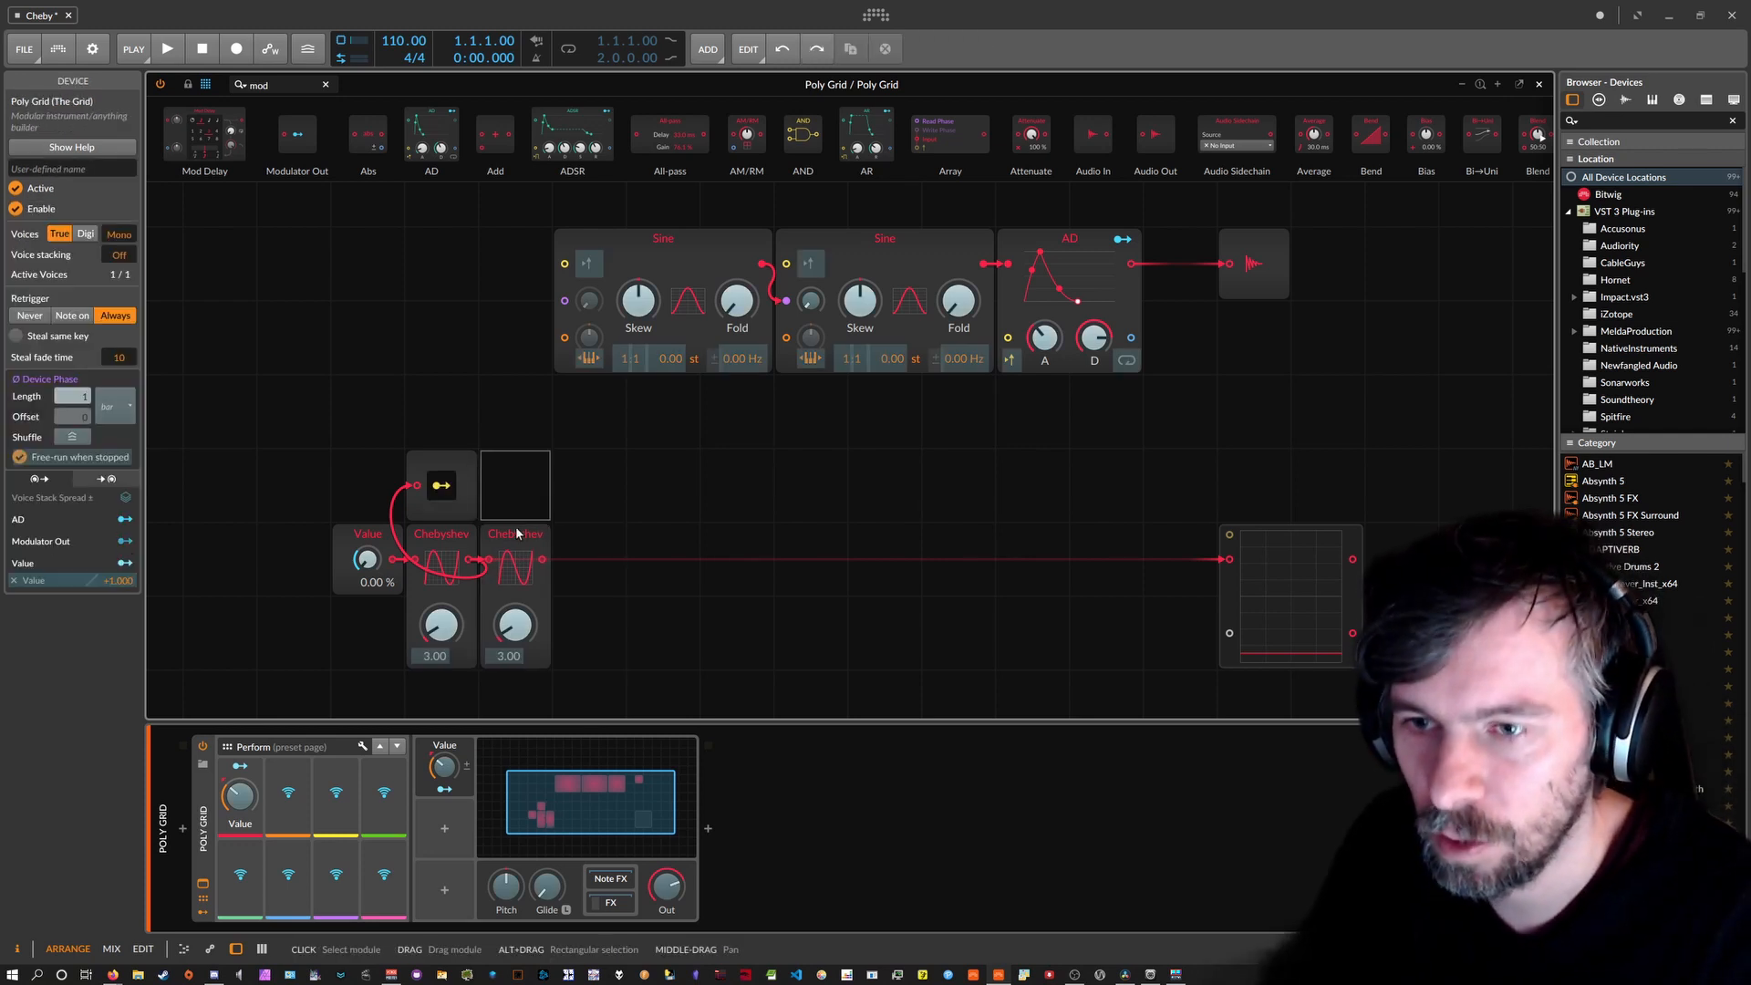
left_click(517, 622, "ctrl")
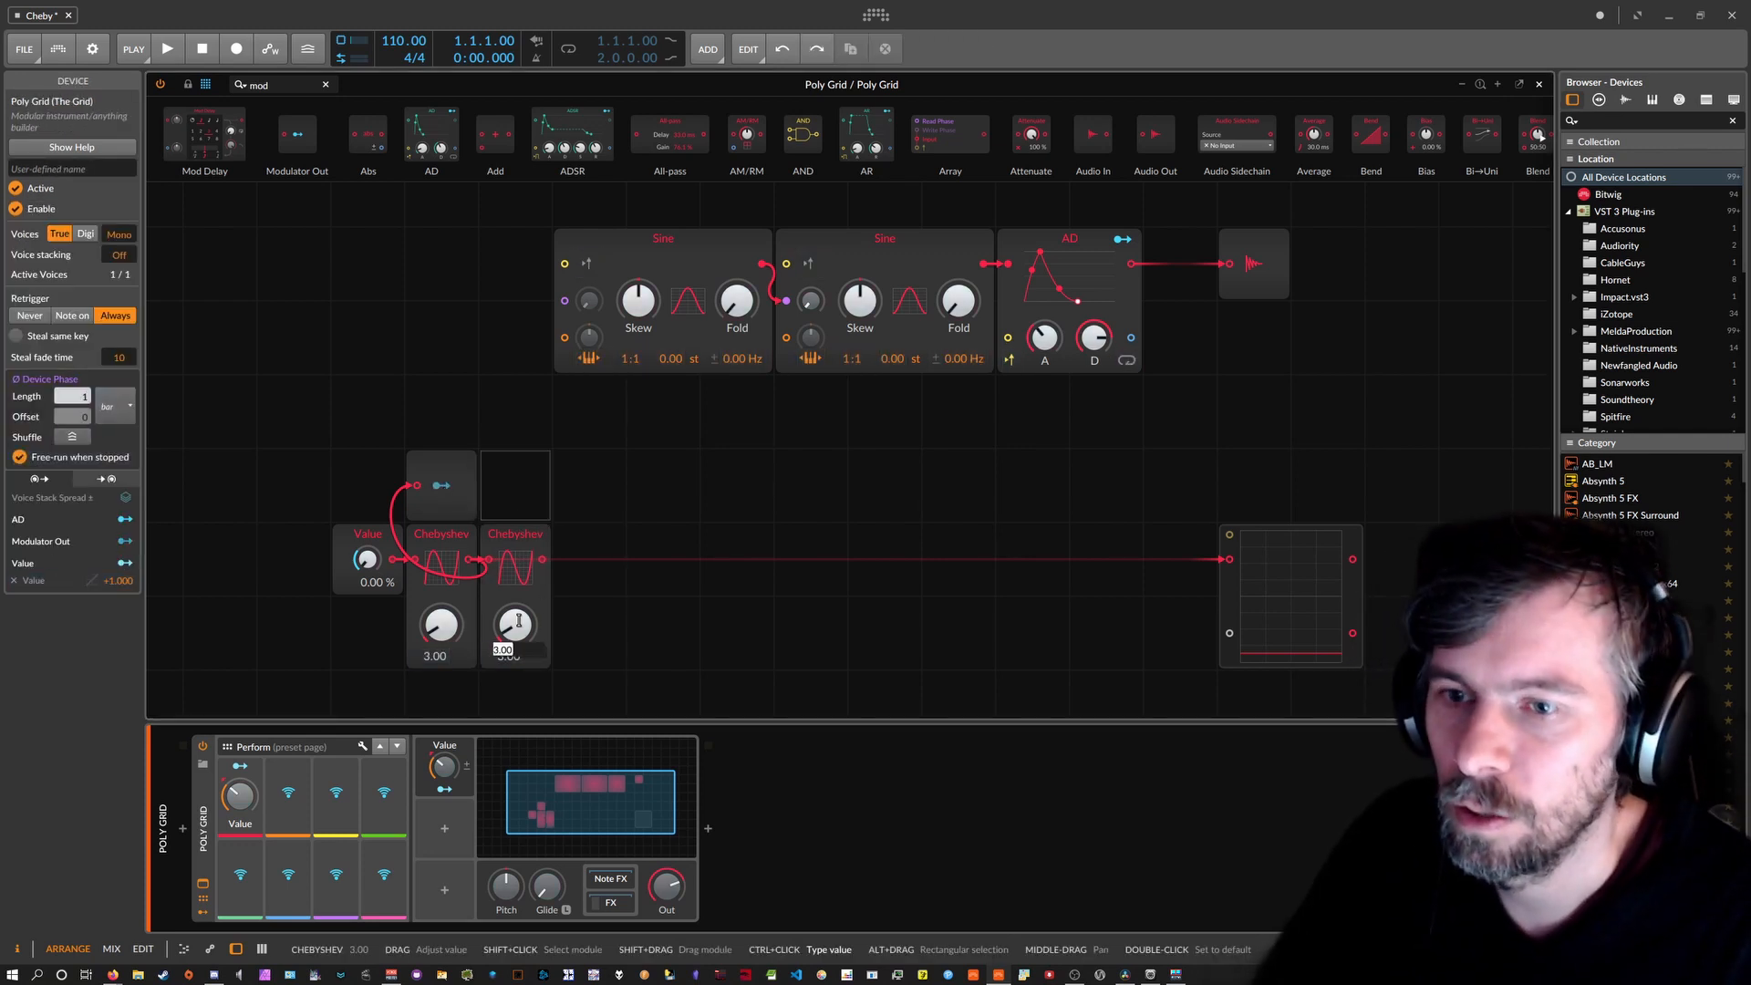
left_click(441, 486)
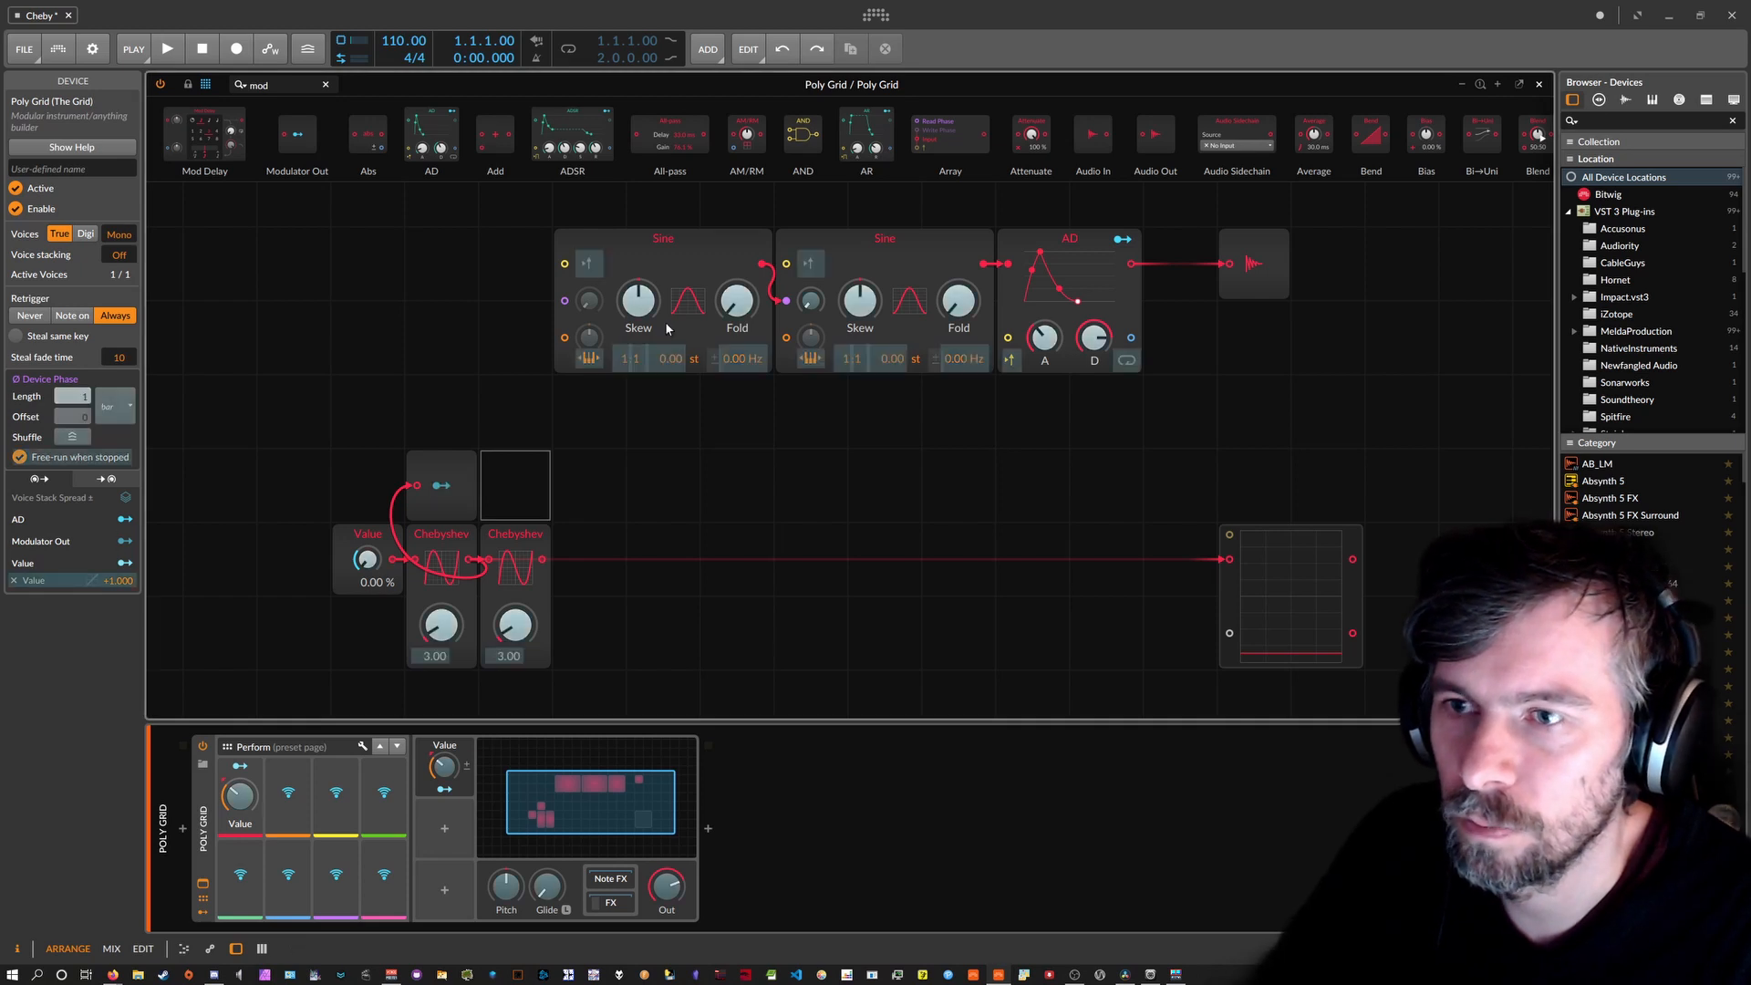
left_click_drag(638, 301, 638, 278)
left_click(441, 486)
left_click(445, 629, "ctrl")
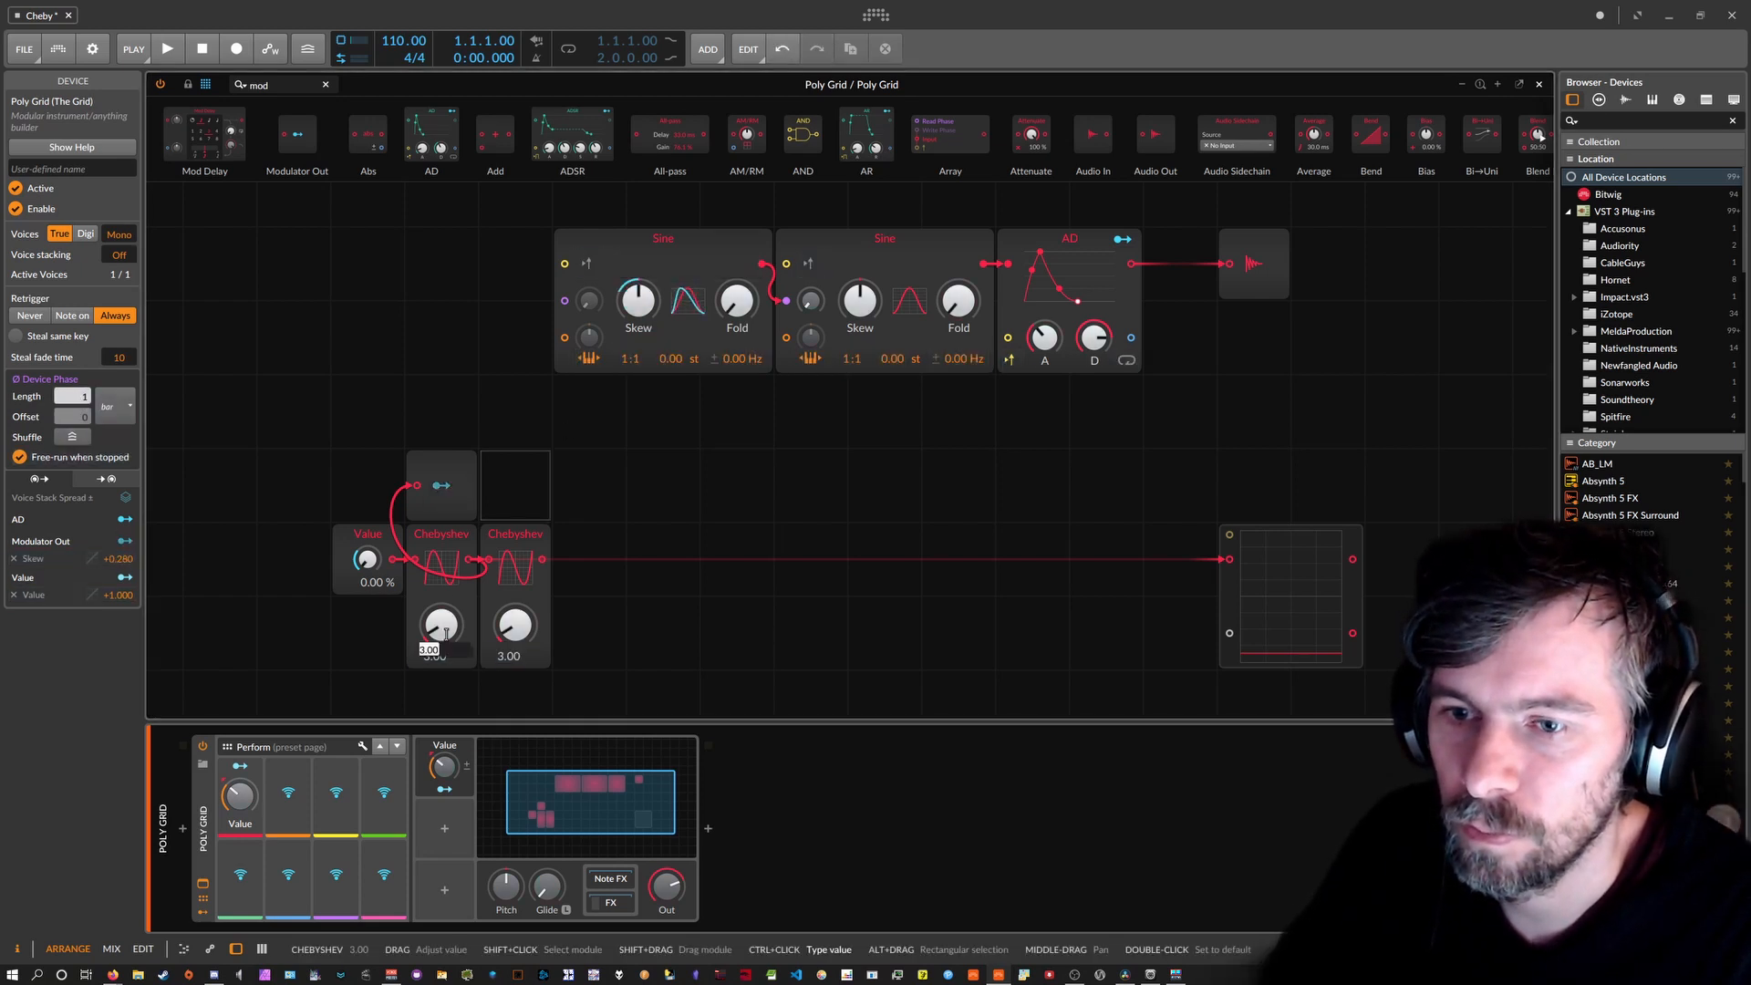
key("Return")
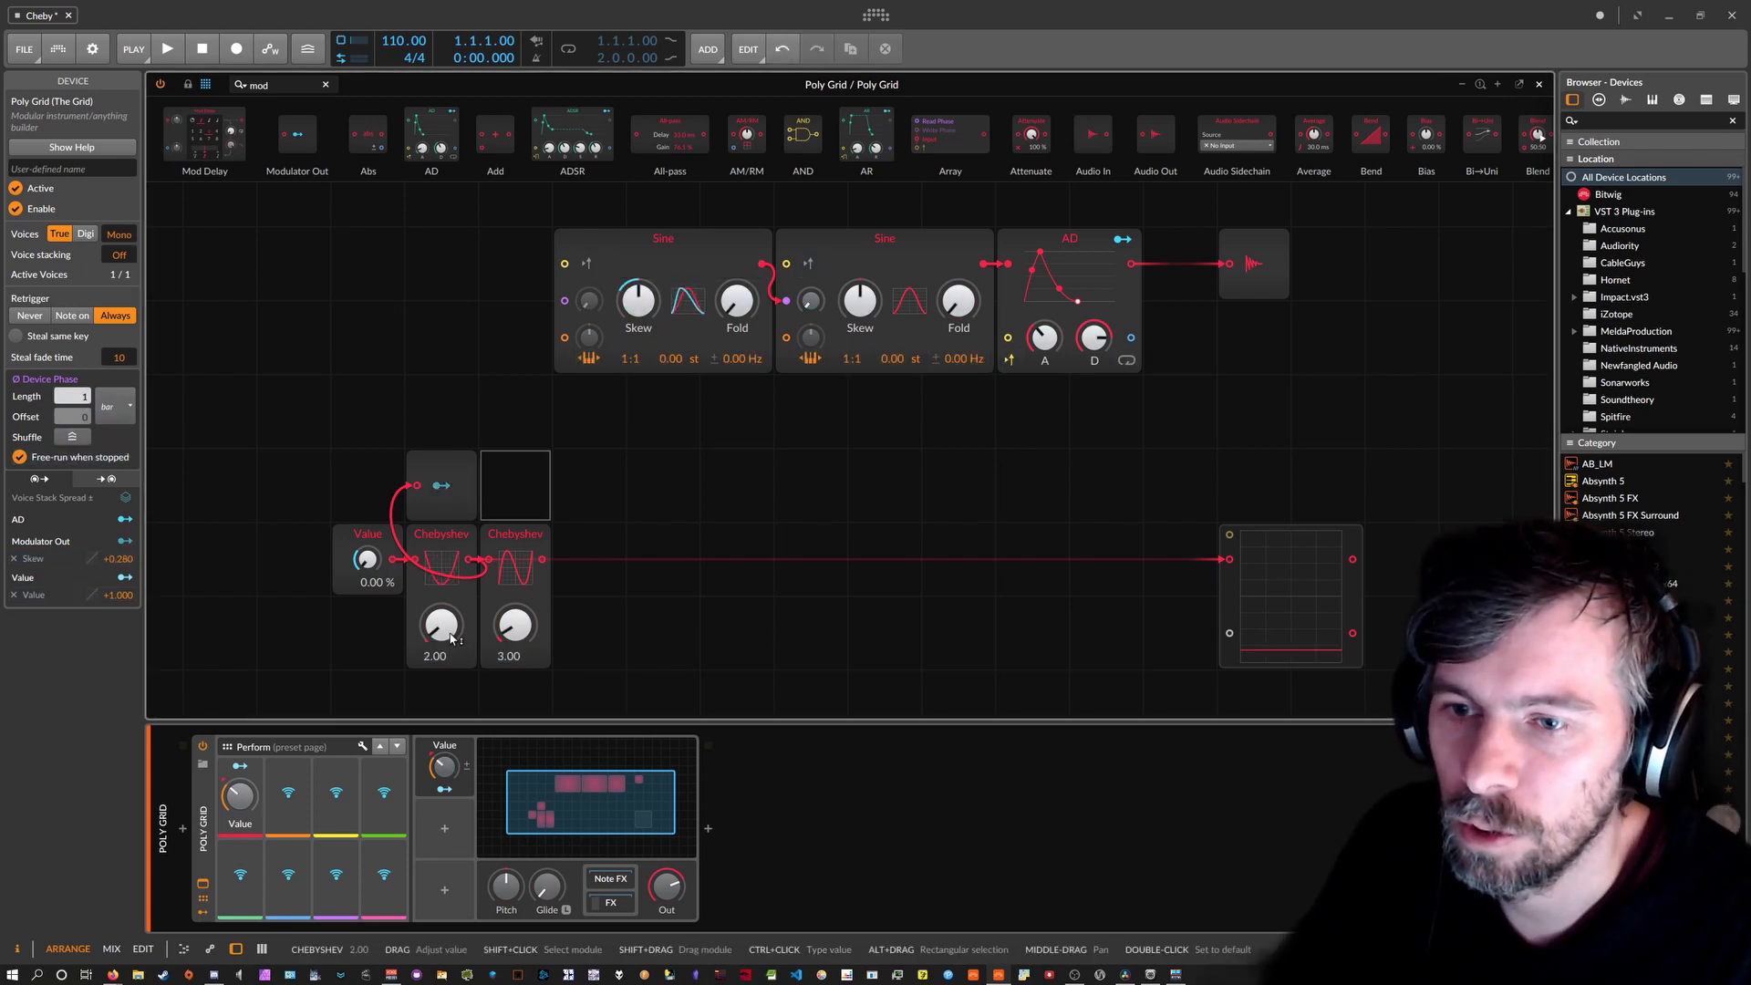
Move the Value module one cell to the left.
left_click(368, 538)
left_click_drag(367, 538, 294, 538)
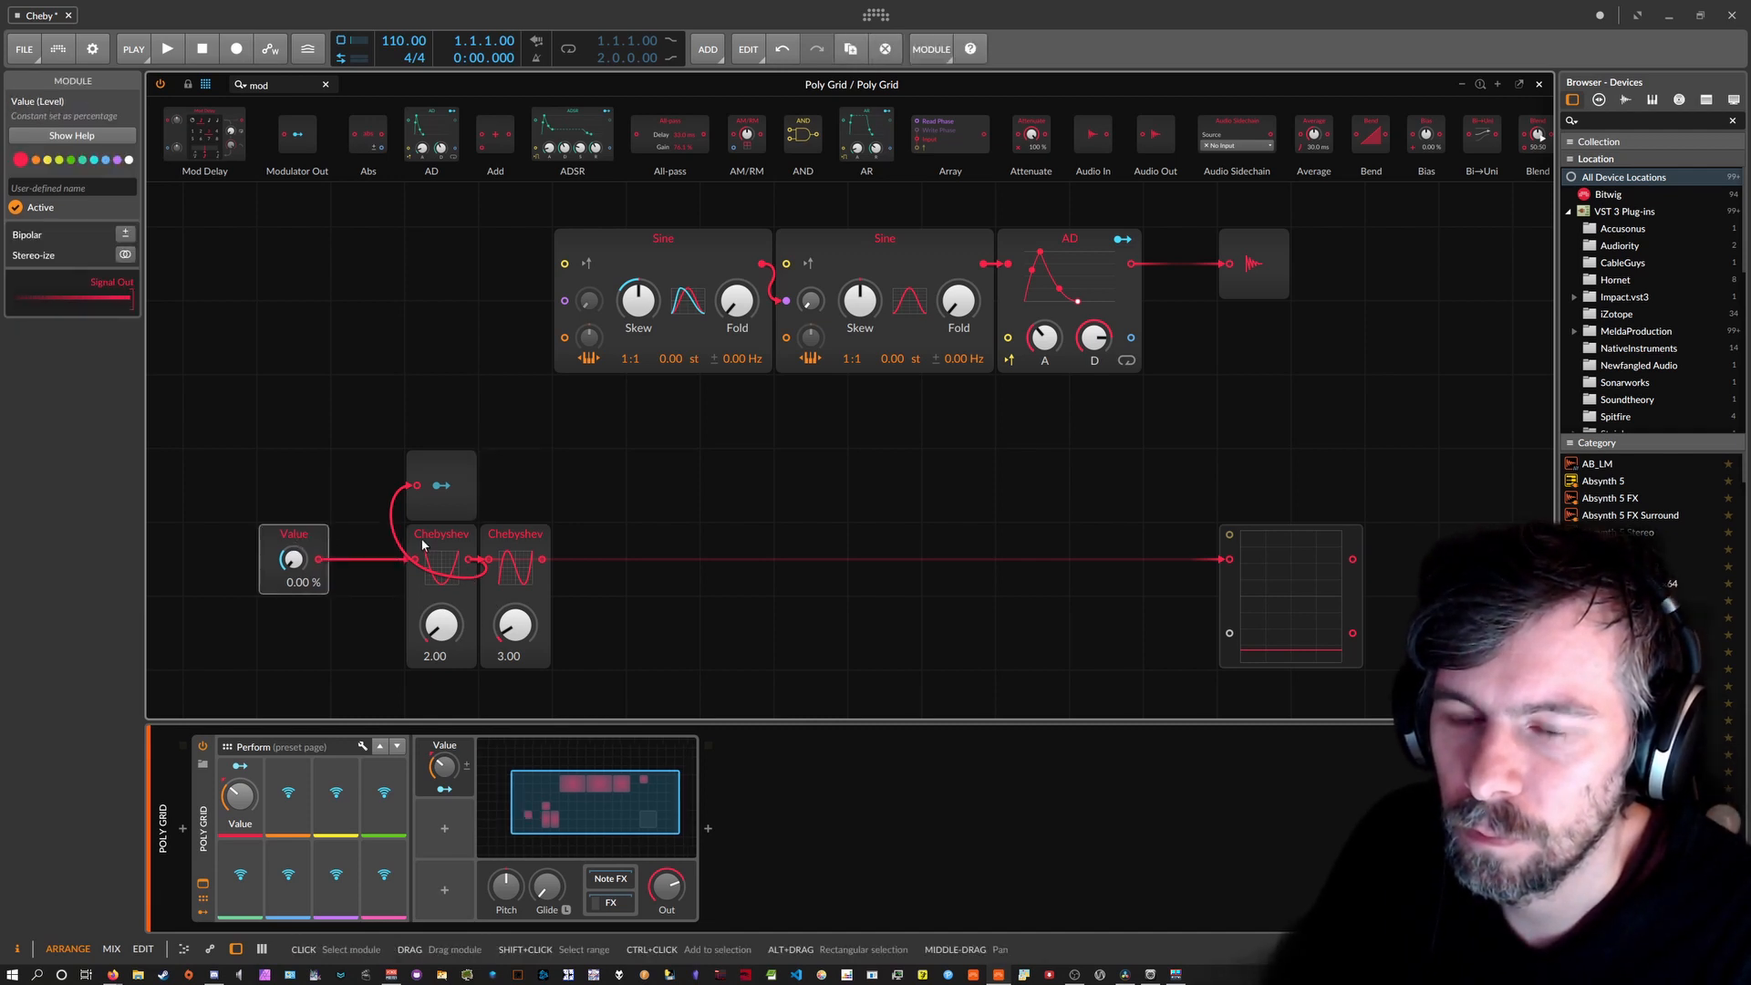
mouse_move(419, 538)
left_mouse_down()
mouse_move(358, 538)
mouse_move(430, 541)
left_mouse_up()
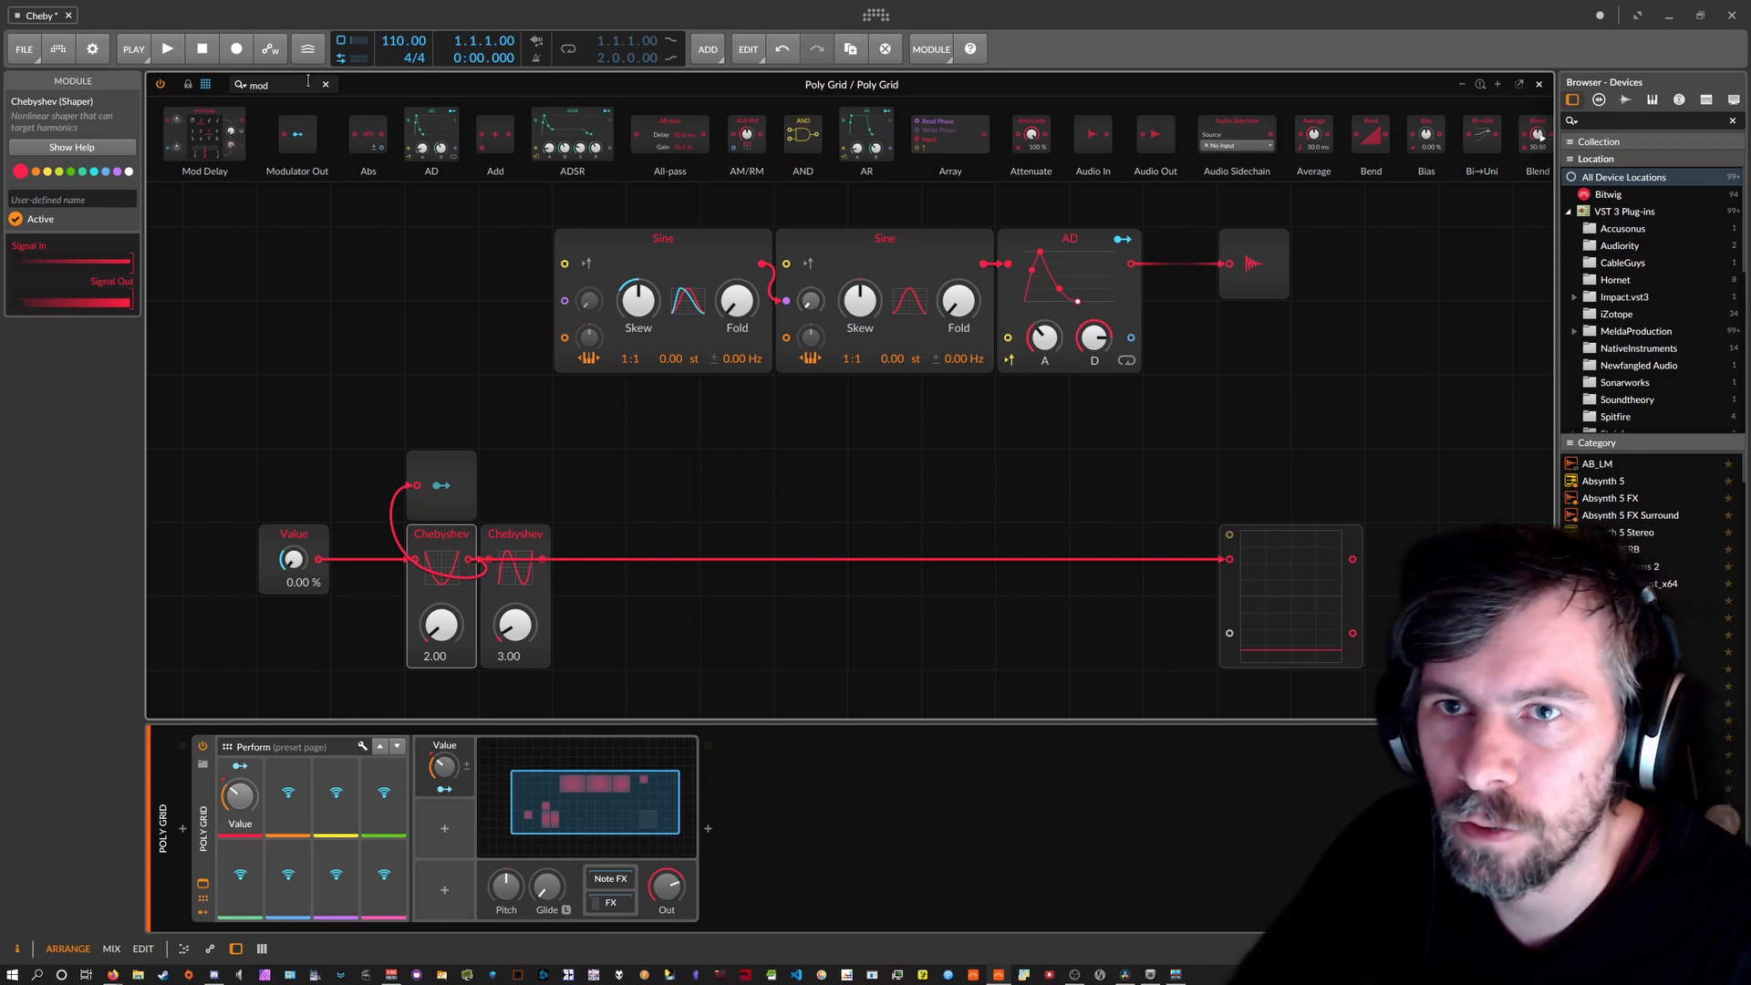
Insert a Bi→Uni into the modulation path, stacked with the Modulator Out above the first Chebyshev.
left_click_drag(285, 85, 201, 86)
type("m")
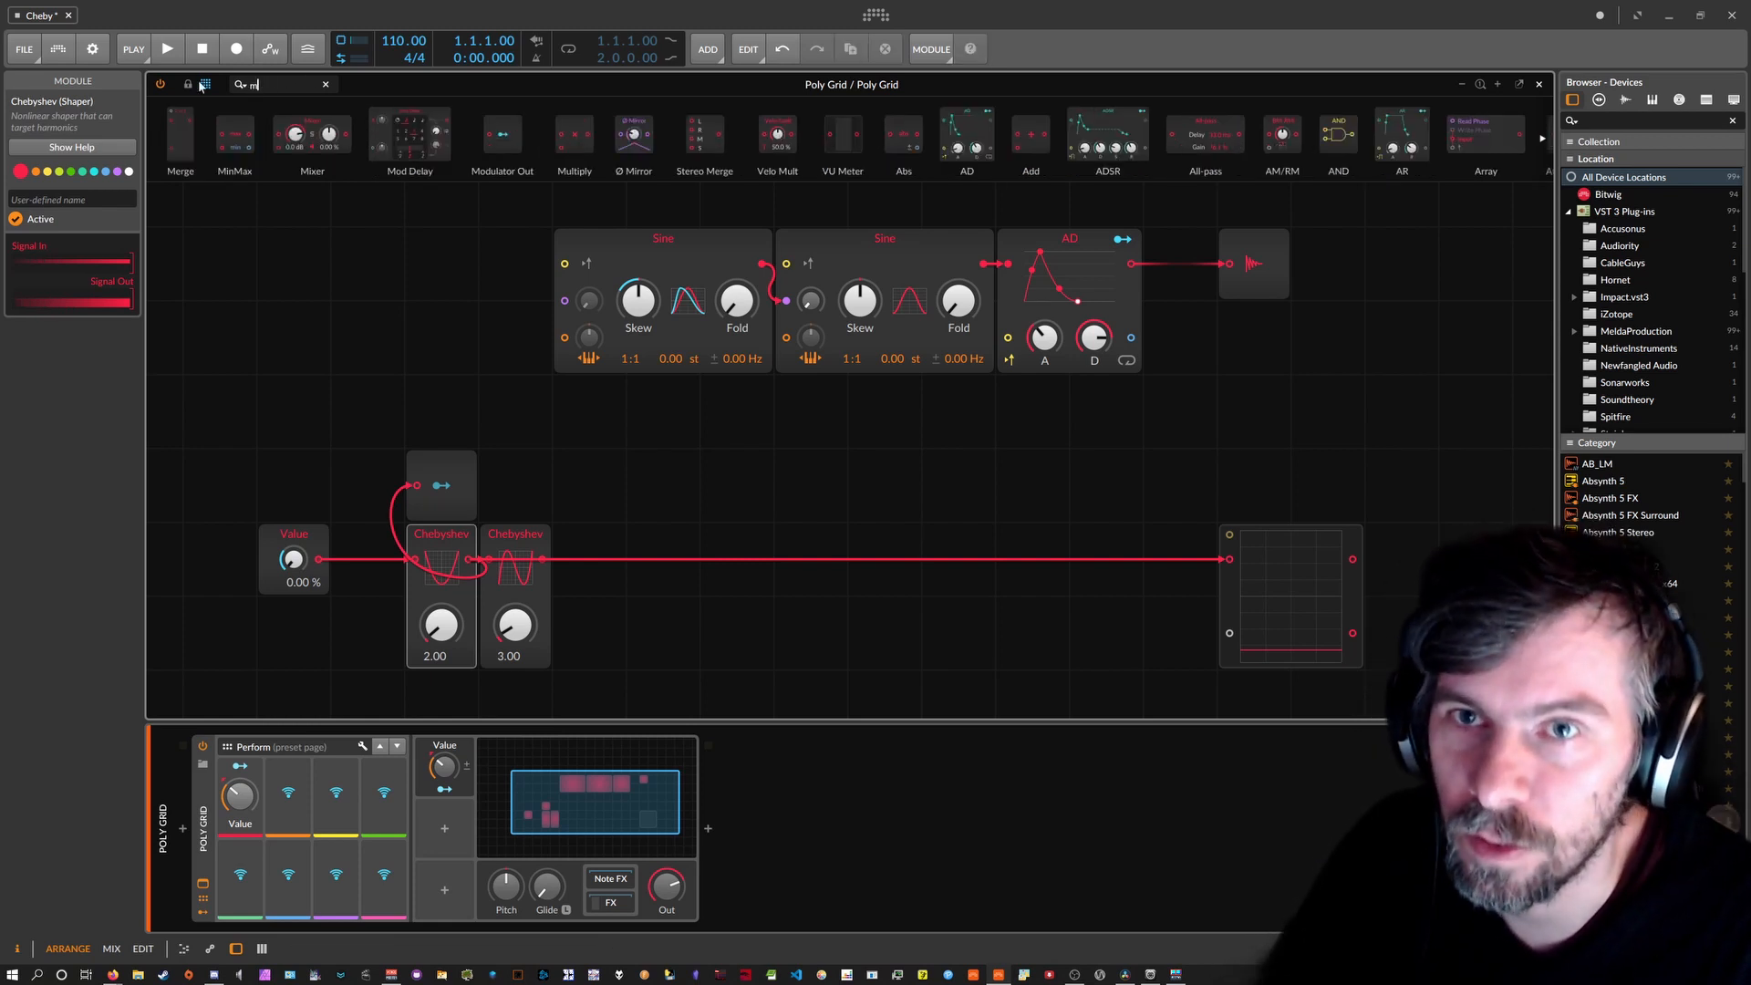
key("BackSpace")
type("un")
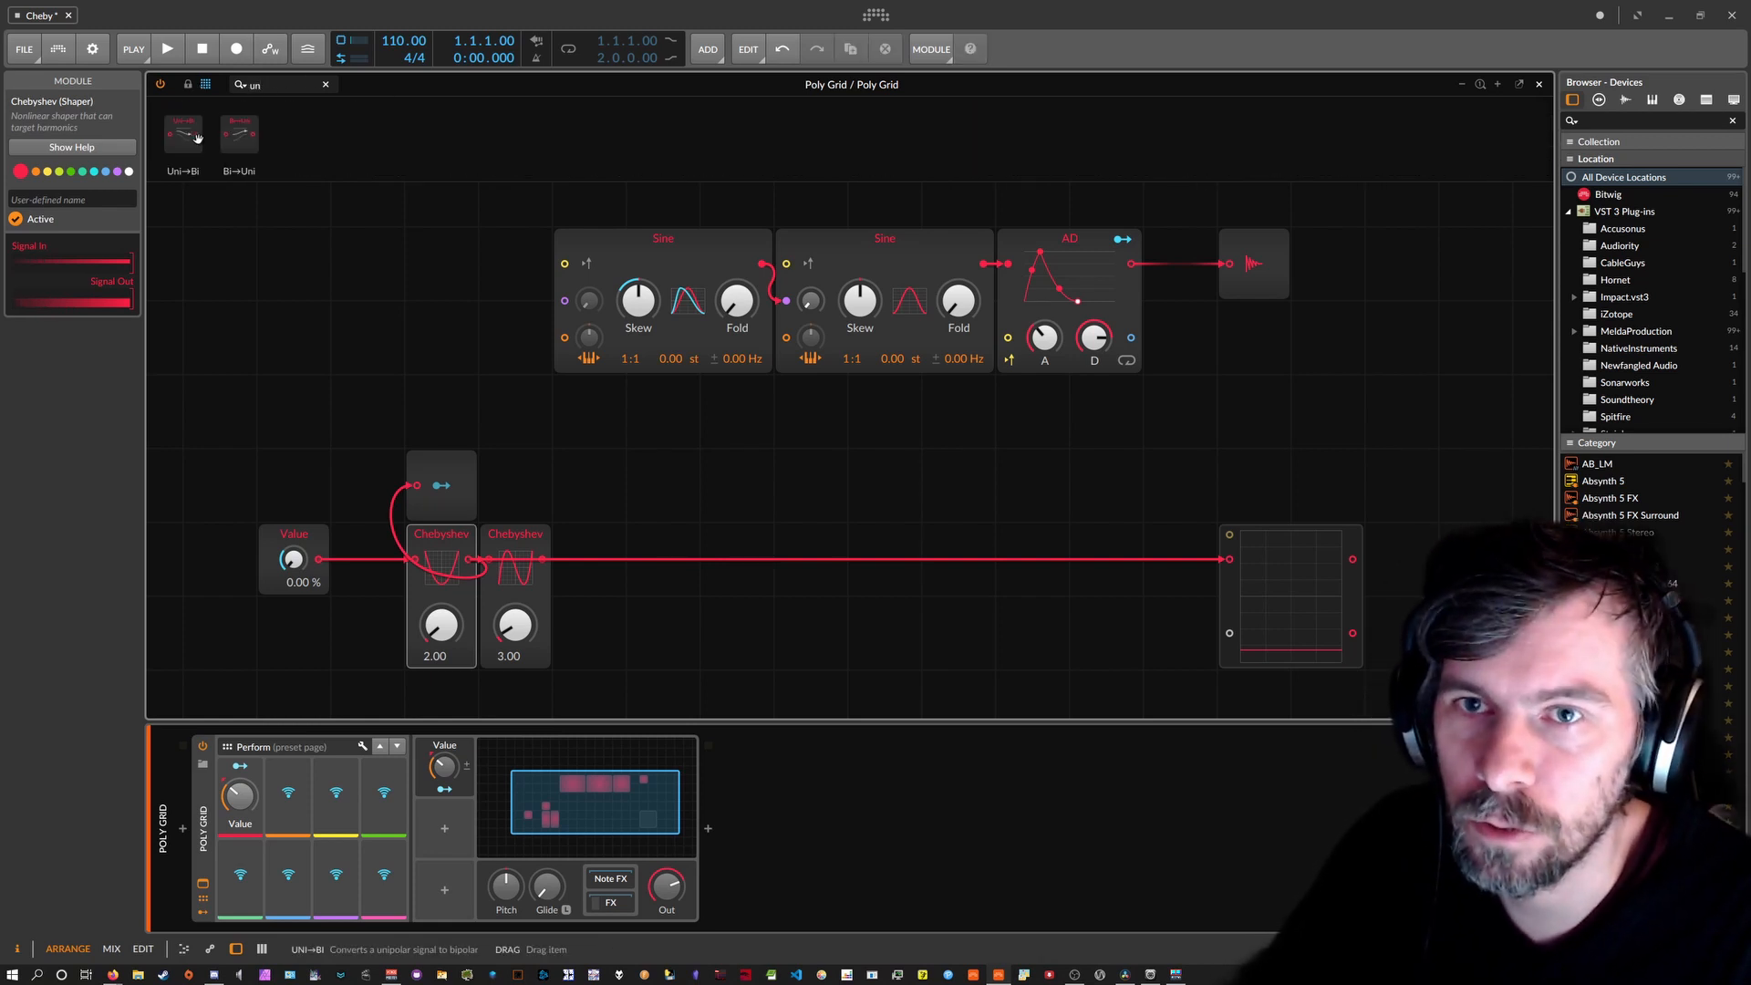
left_click_drag(225, 149, 357, 390)
left_click_drag(434, 465, 442, 400)
left_click(517, 492)
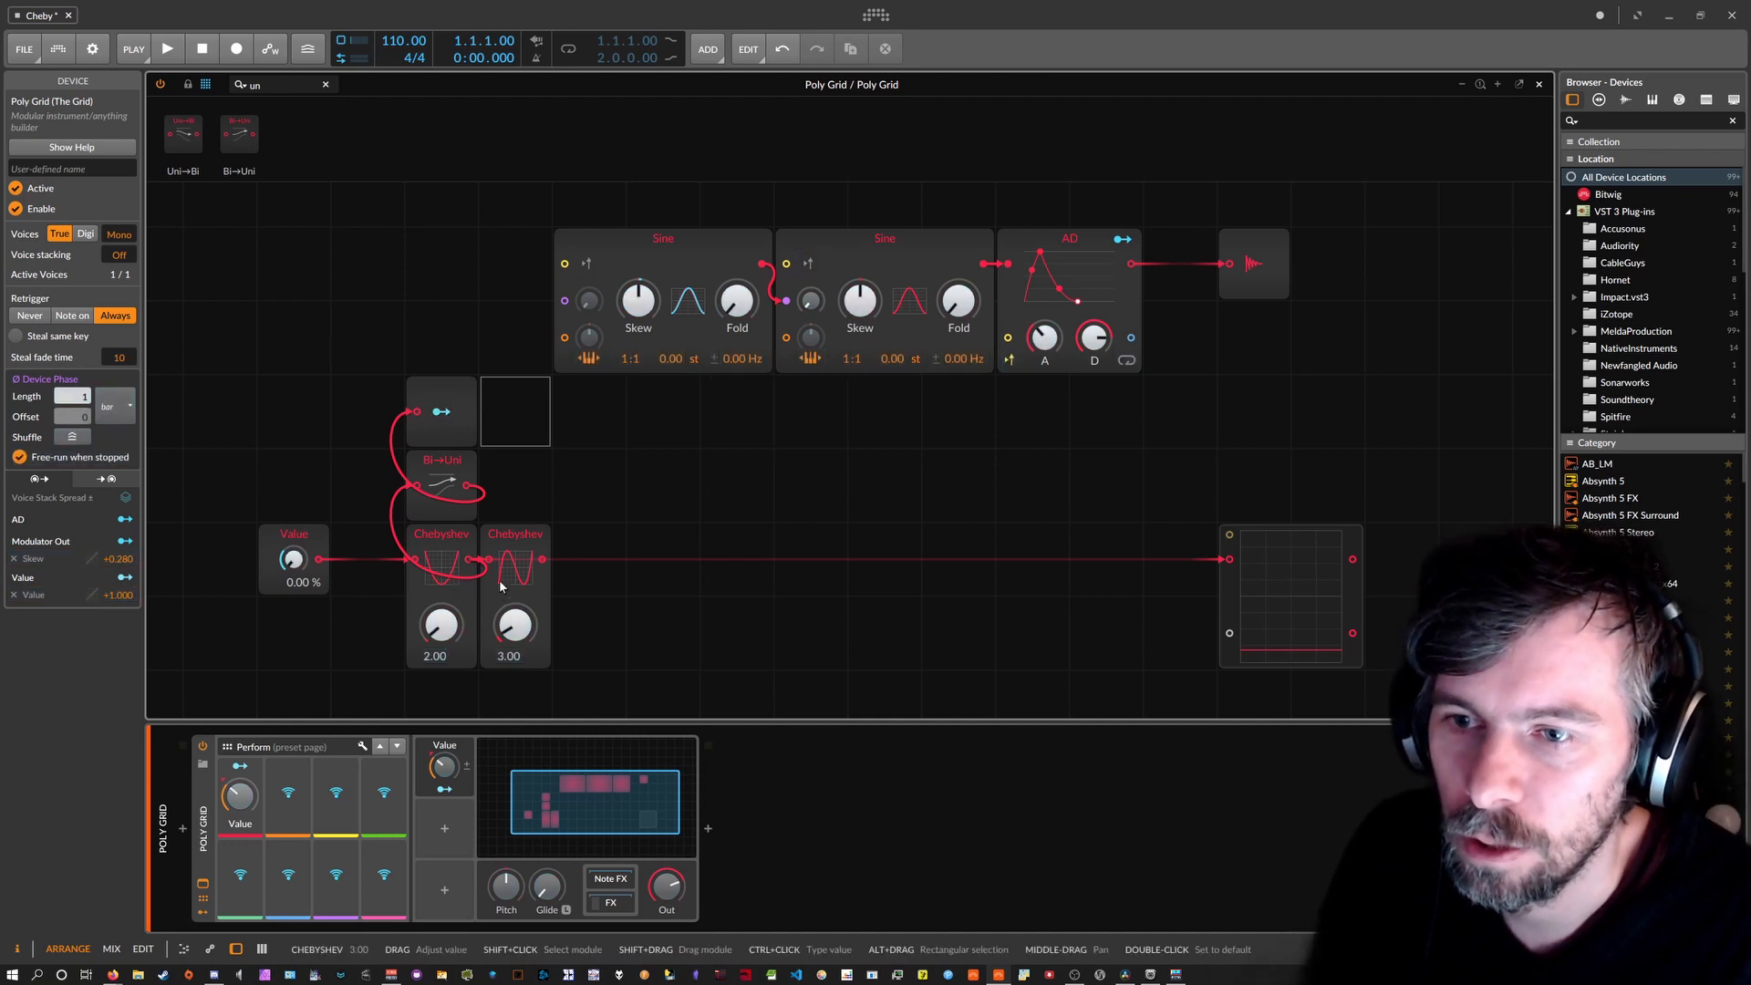
Set the second Chebyshev to 2.00 and paste a copy of the Modulator Out/Bi→Uni pair above it.
double_click(505, 654)
type("2")
key("Return")
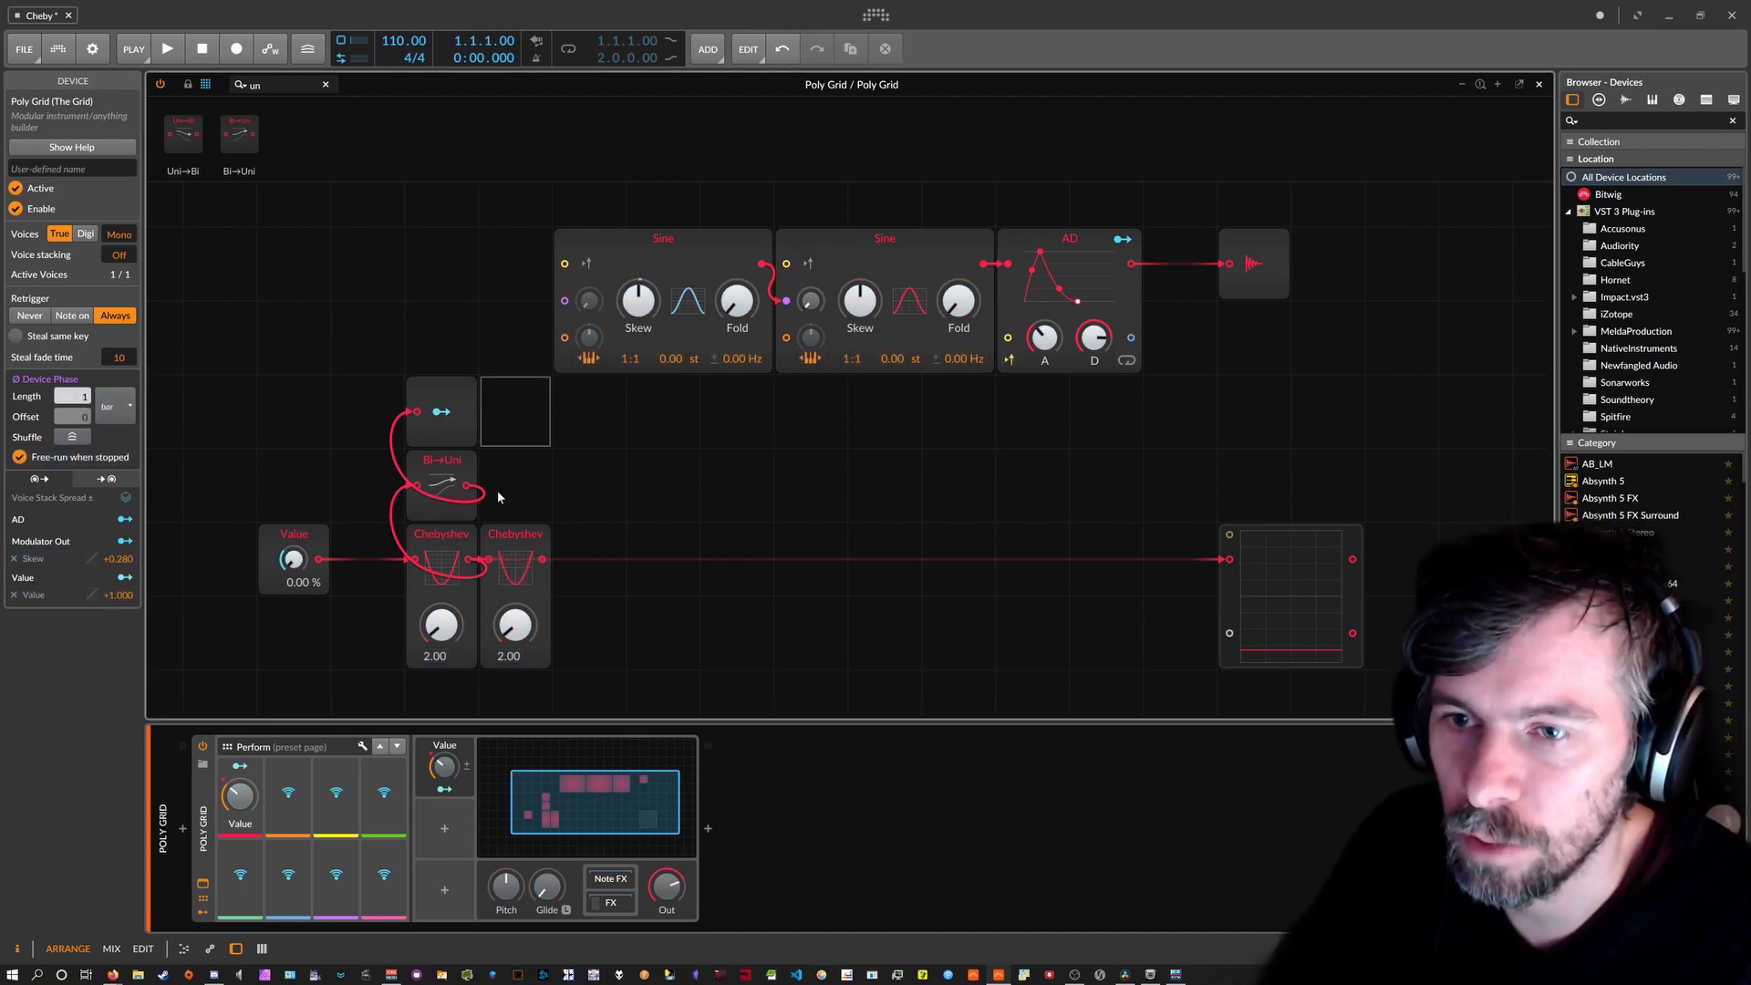
left_click_drag(518, 487, 454, 417)
key("ctrl+c")
left_click(516, 432)
key("ctrl+v")
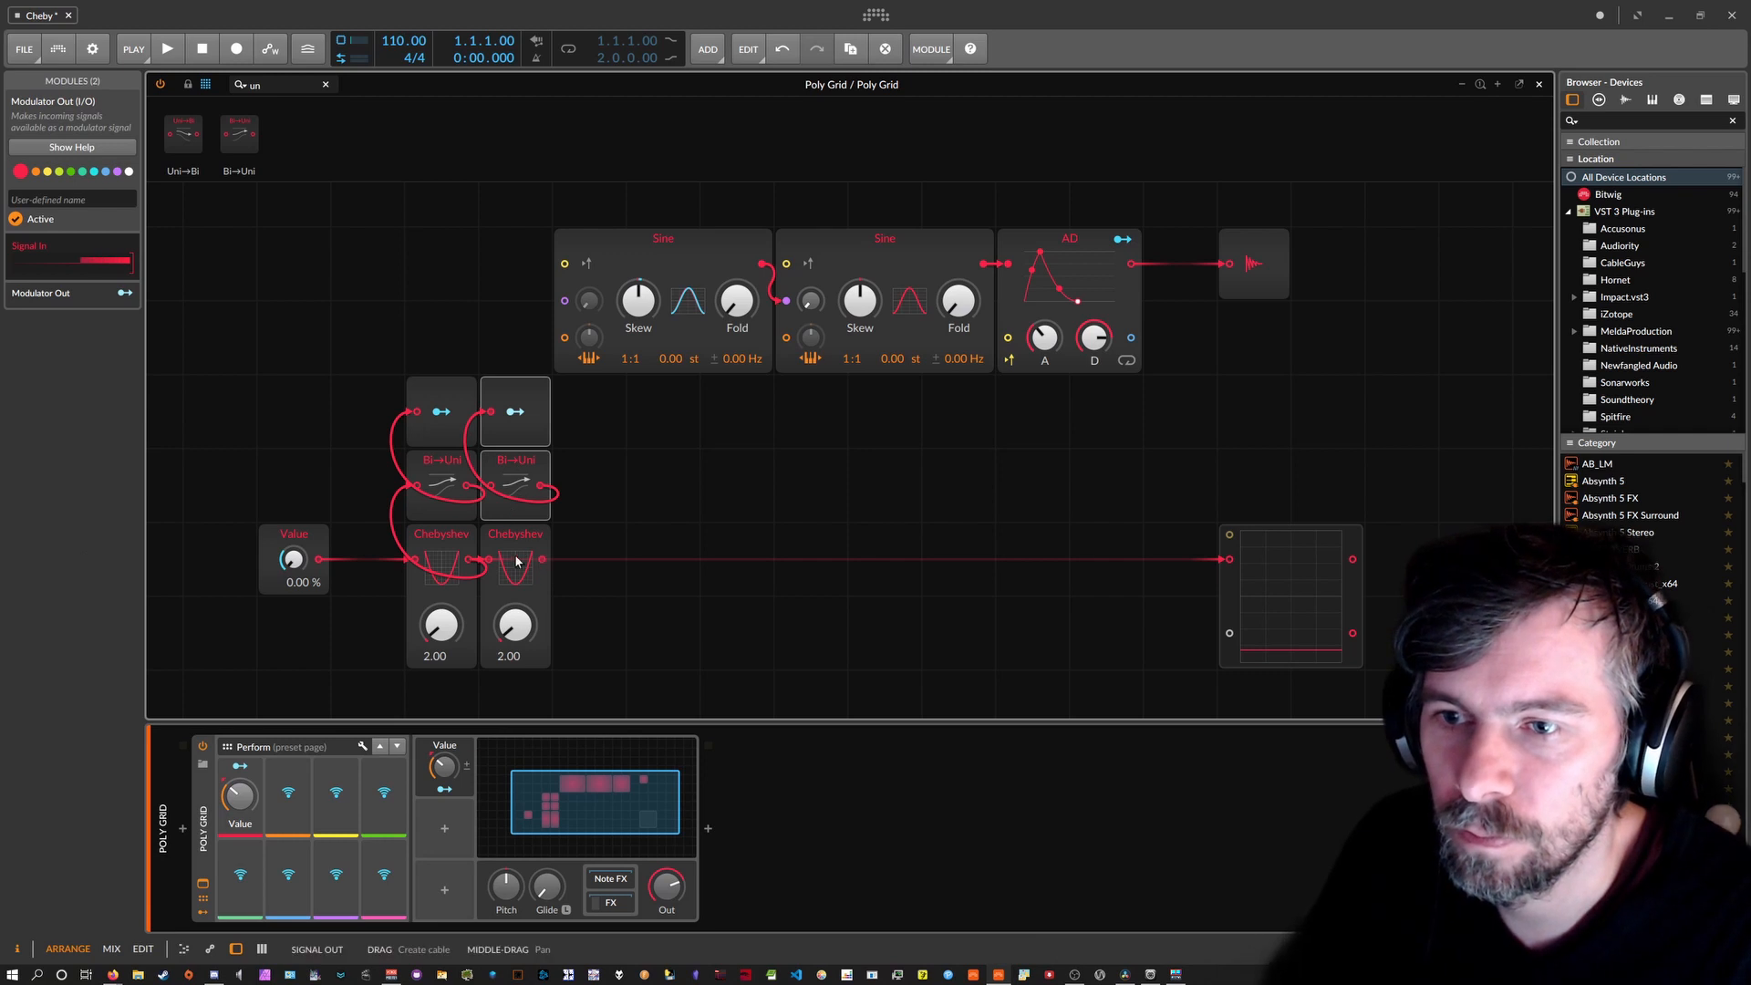
Copy the Modulator Out/Bi→Uni/Chebyshev column and paste it into successive empty columns, extending the chain.
left_click(536, 531)
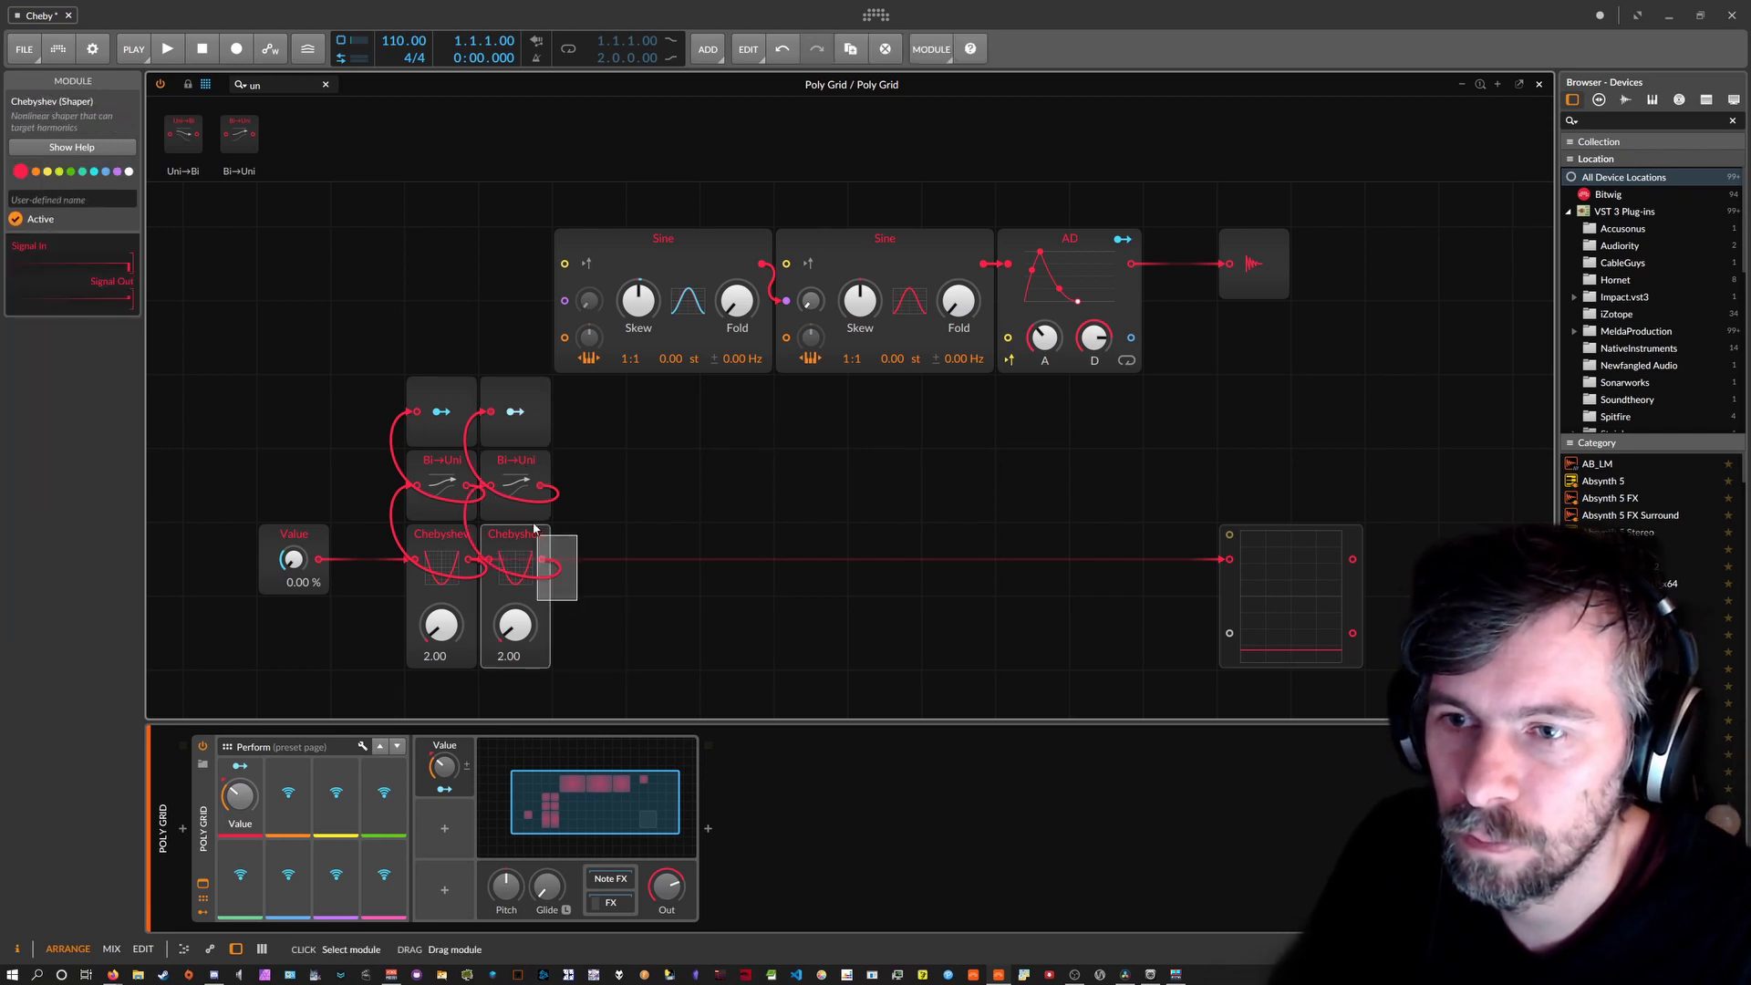
left_click_drag(534, 528, 516, 442)
key("ctrl+c")
left_click(577, 428)
key("ctrl+v")
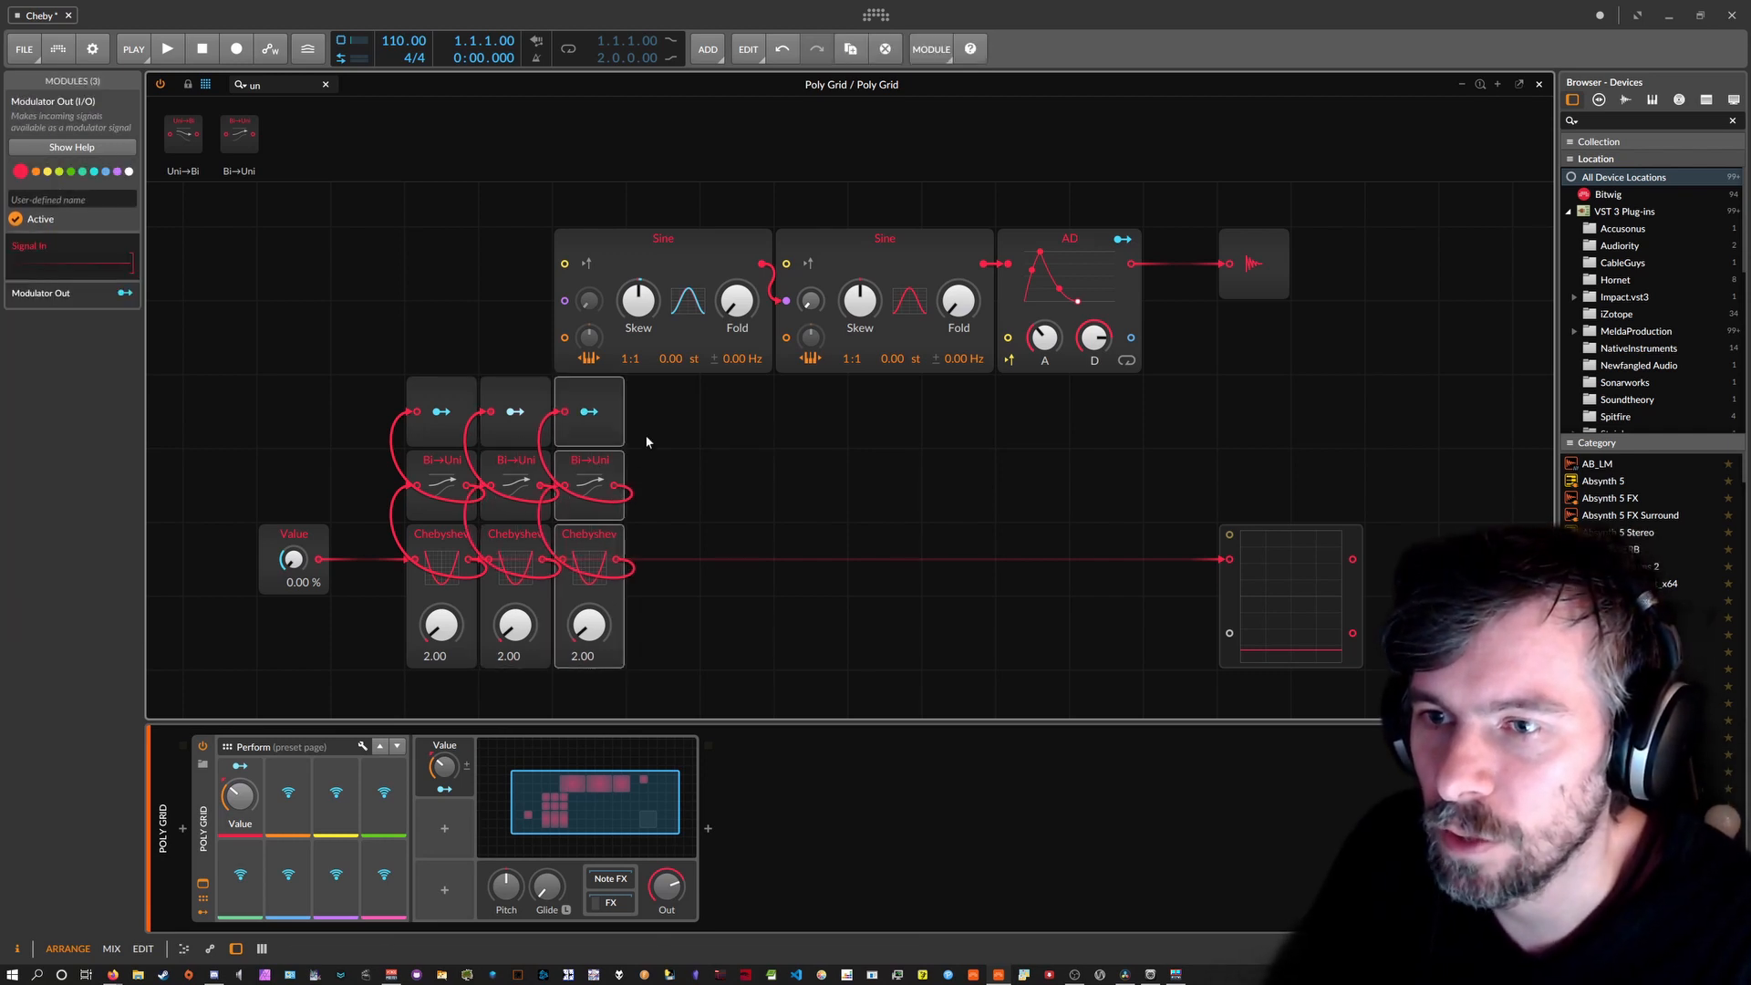
left_click(644, 435)
key("ctrl+v")
left_click(727, 422)
key("ctrl+v")
left_click(817, 431)
key("ctrl+v")
left_click(875, 425)
key("ctrl+v")
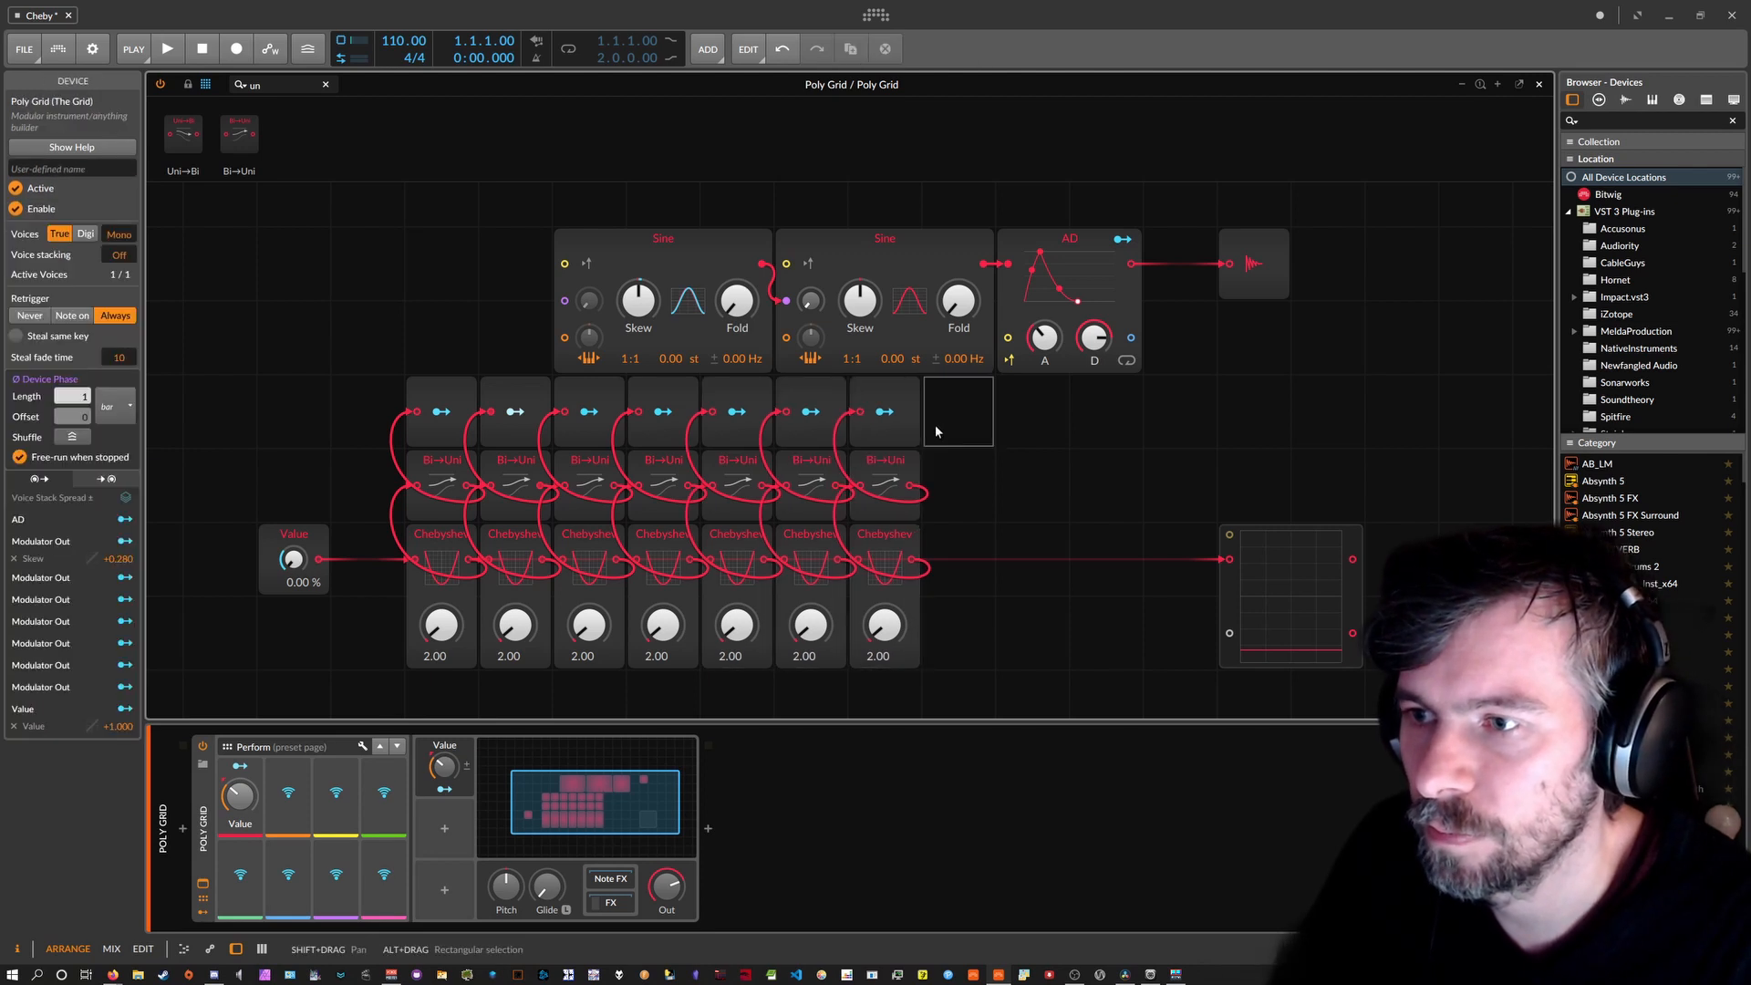
key("ctrl+v")
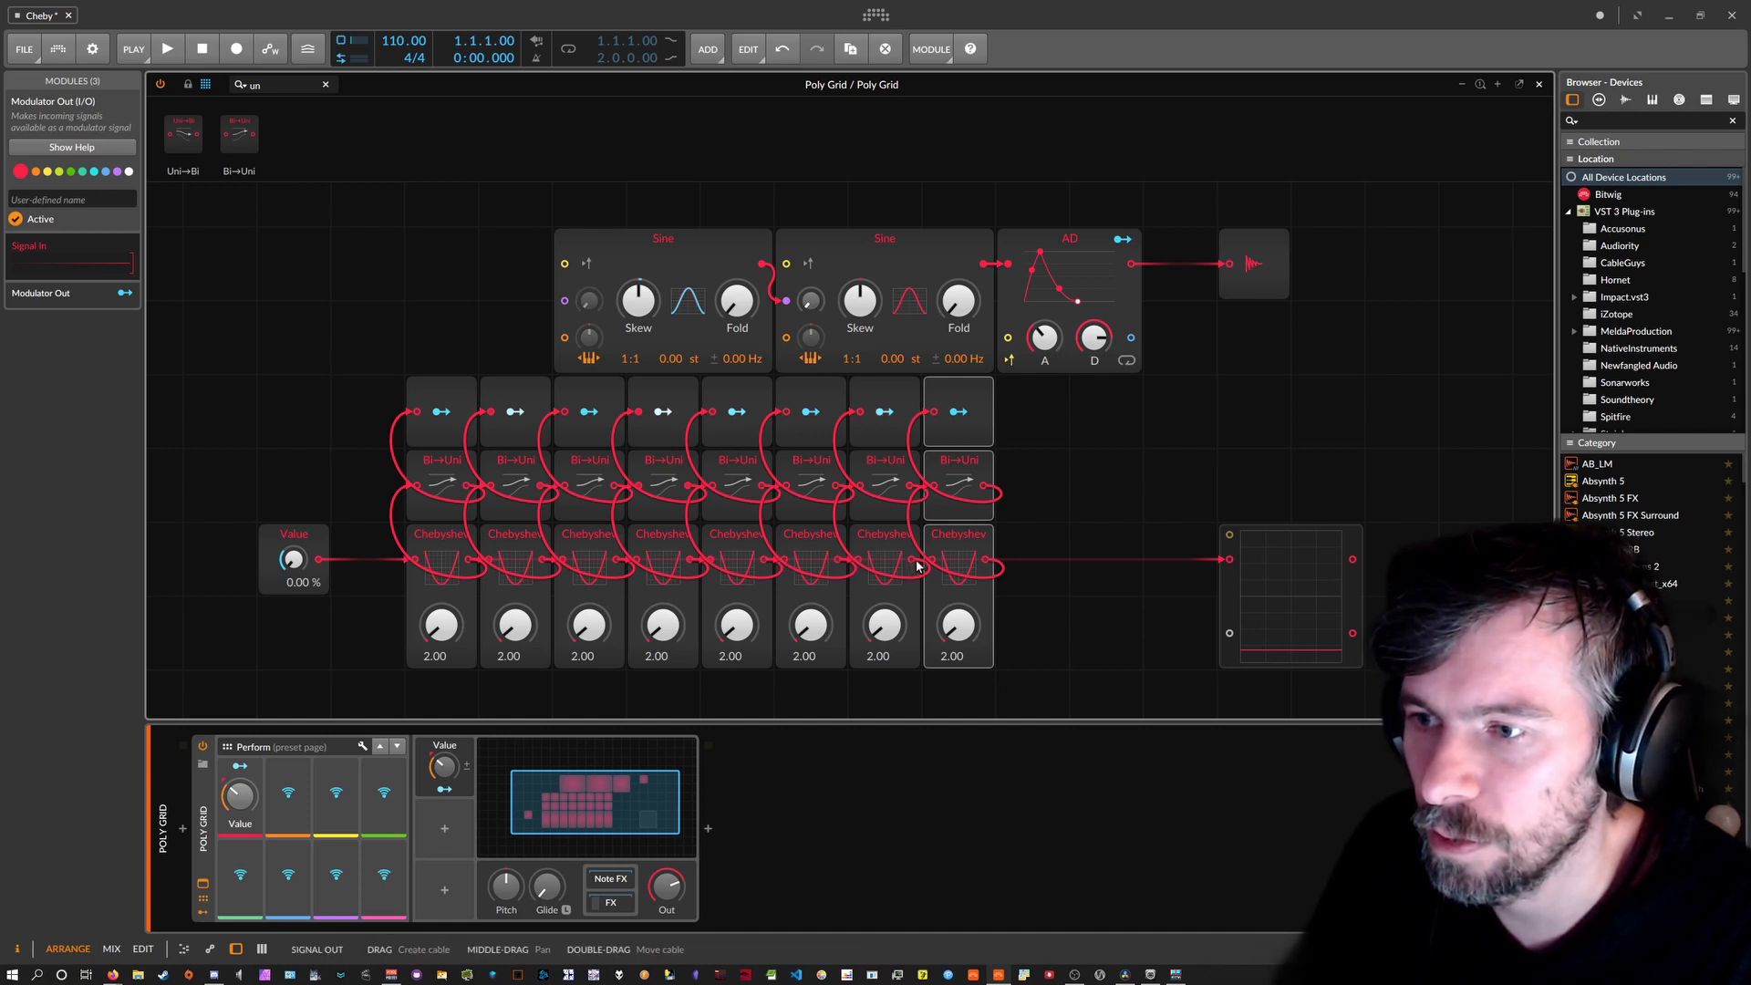
Wire the last Chebyshev into the scope, then map two Modulator Outs to the first Sine's Fold and second Sine's Skew.
left_click_drag(987, 561, 1235, 563)
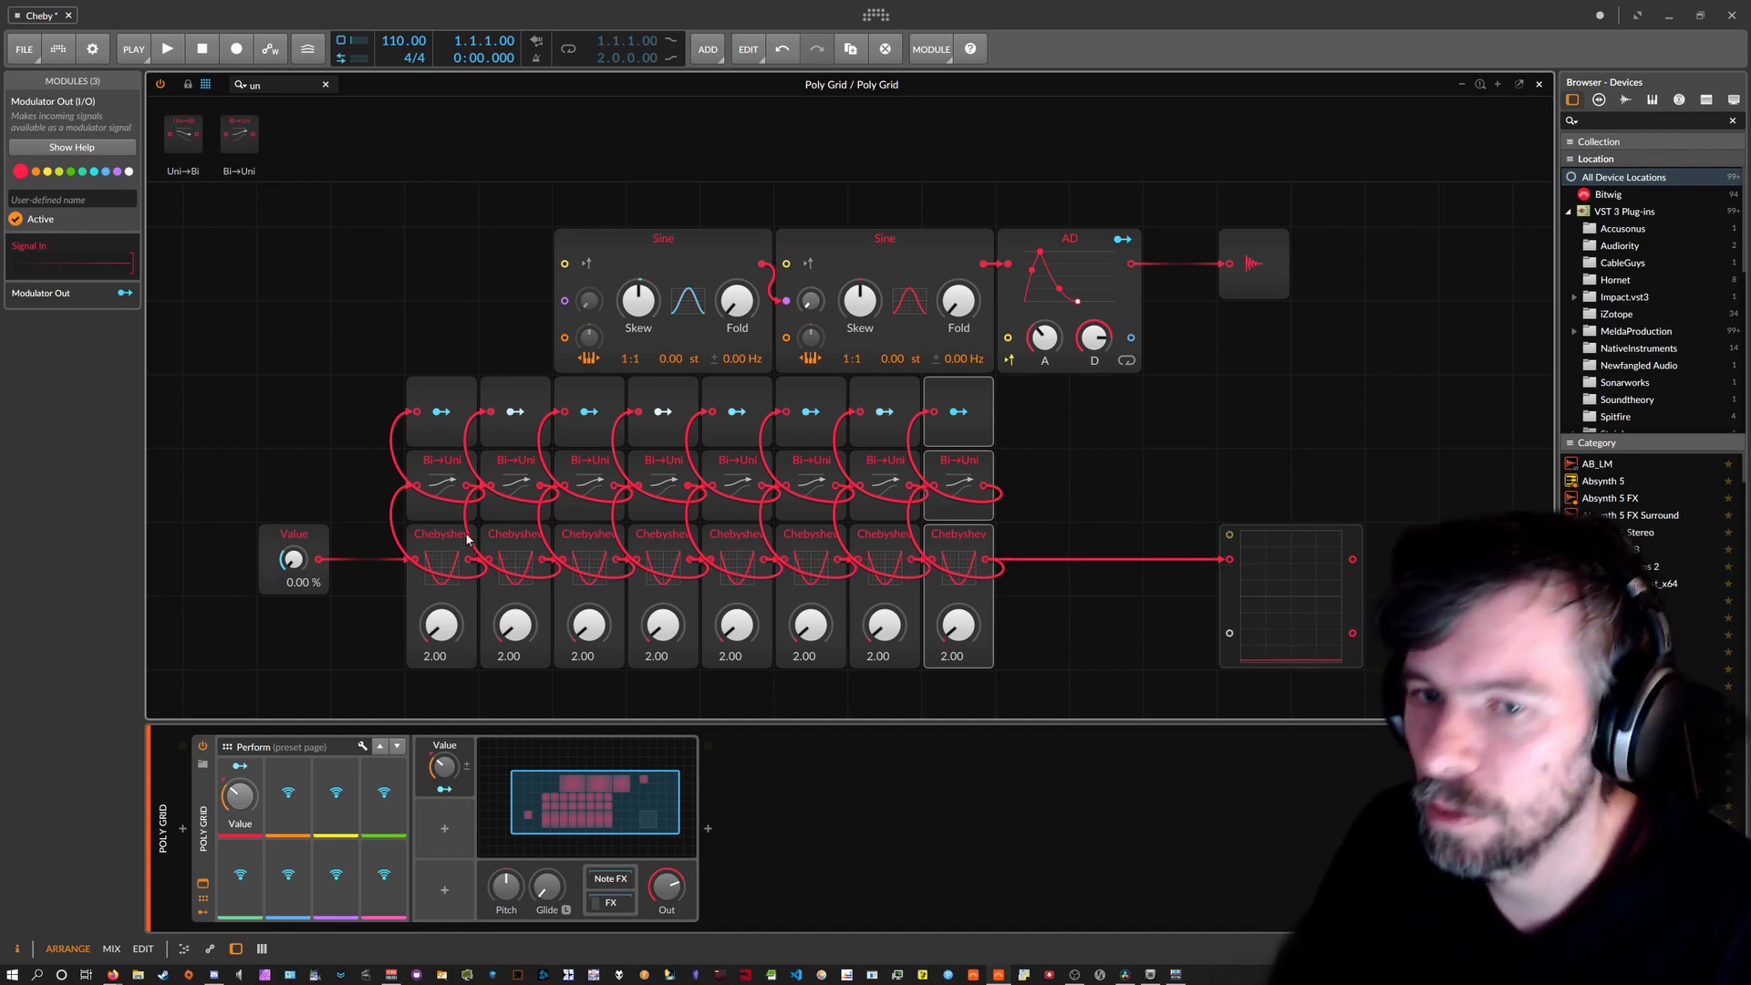
left_click_drag(240, 796, 240, 802)
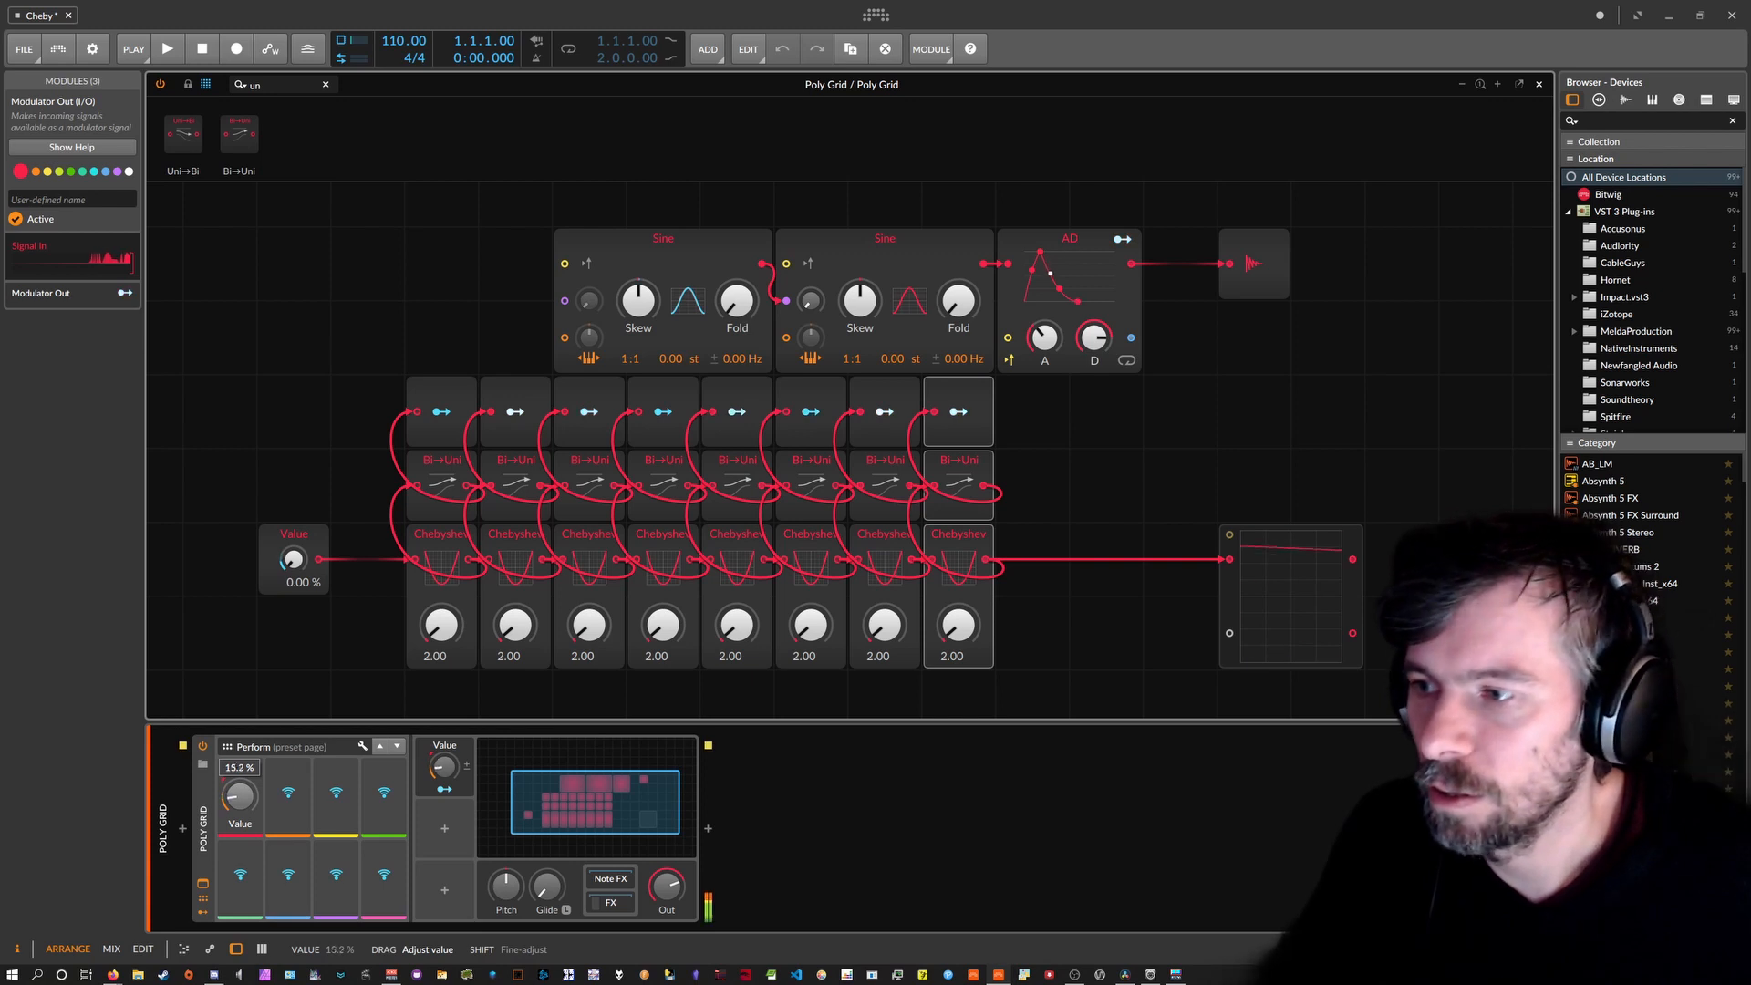
left_click(441, 412)
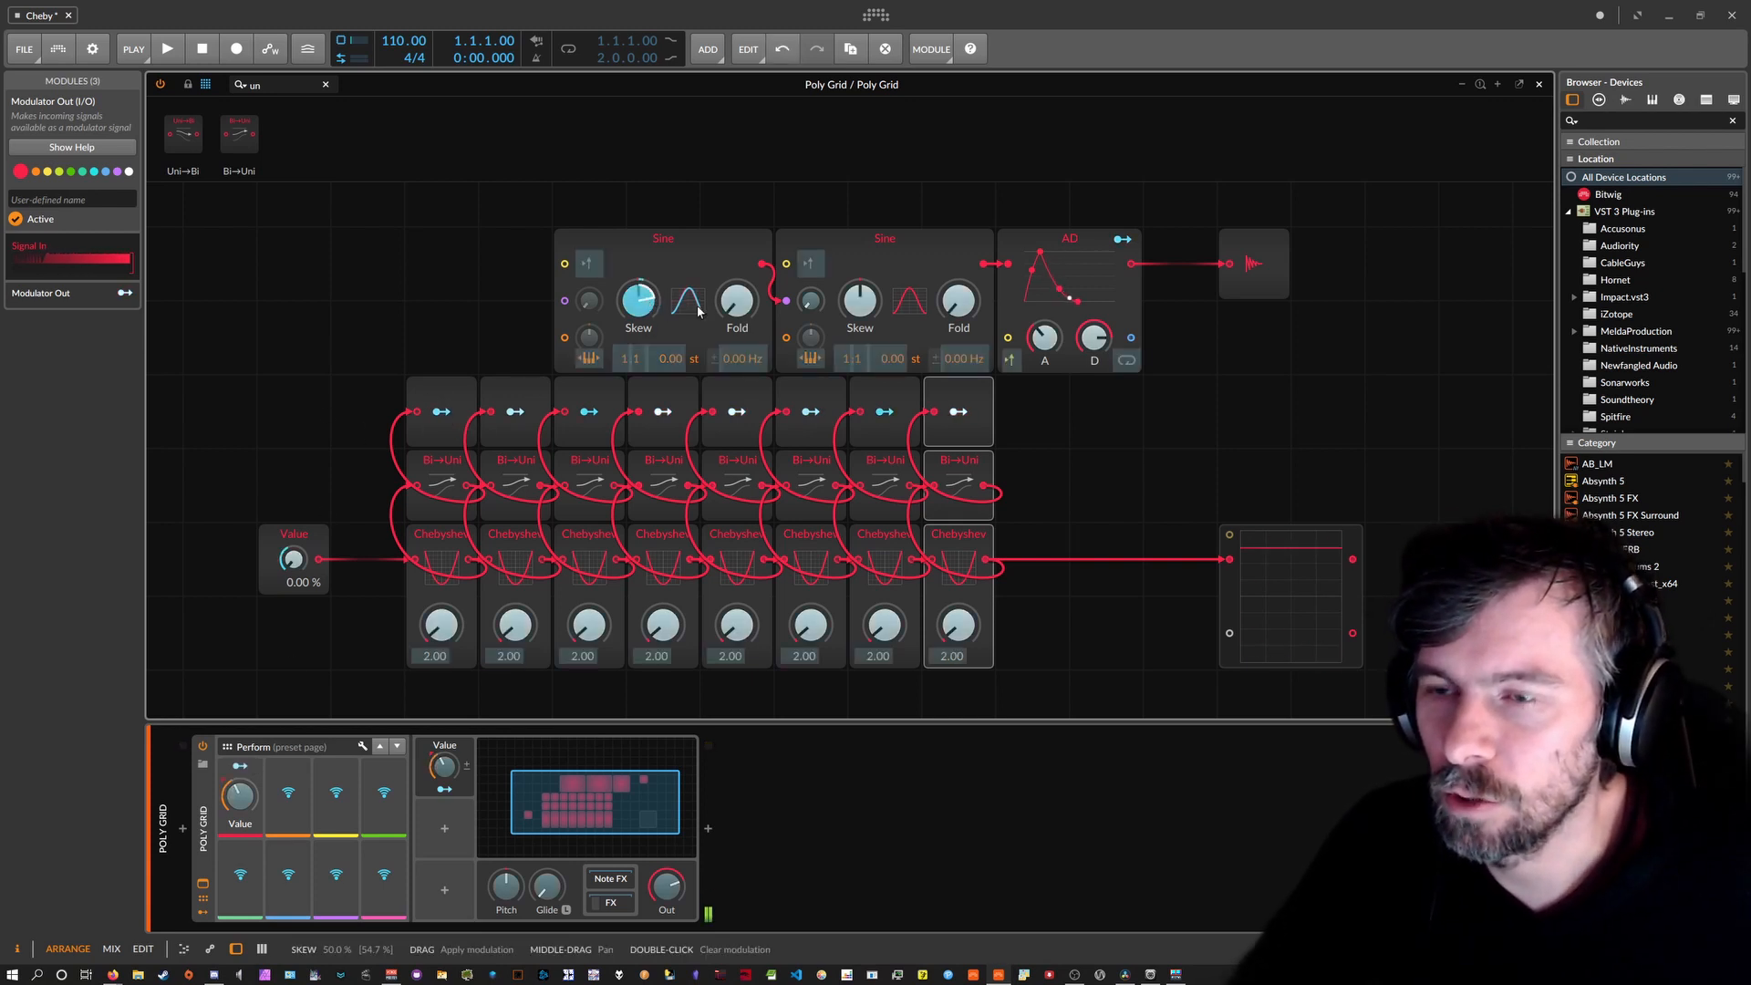
left_click_drag(737, 311, 736, 285)
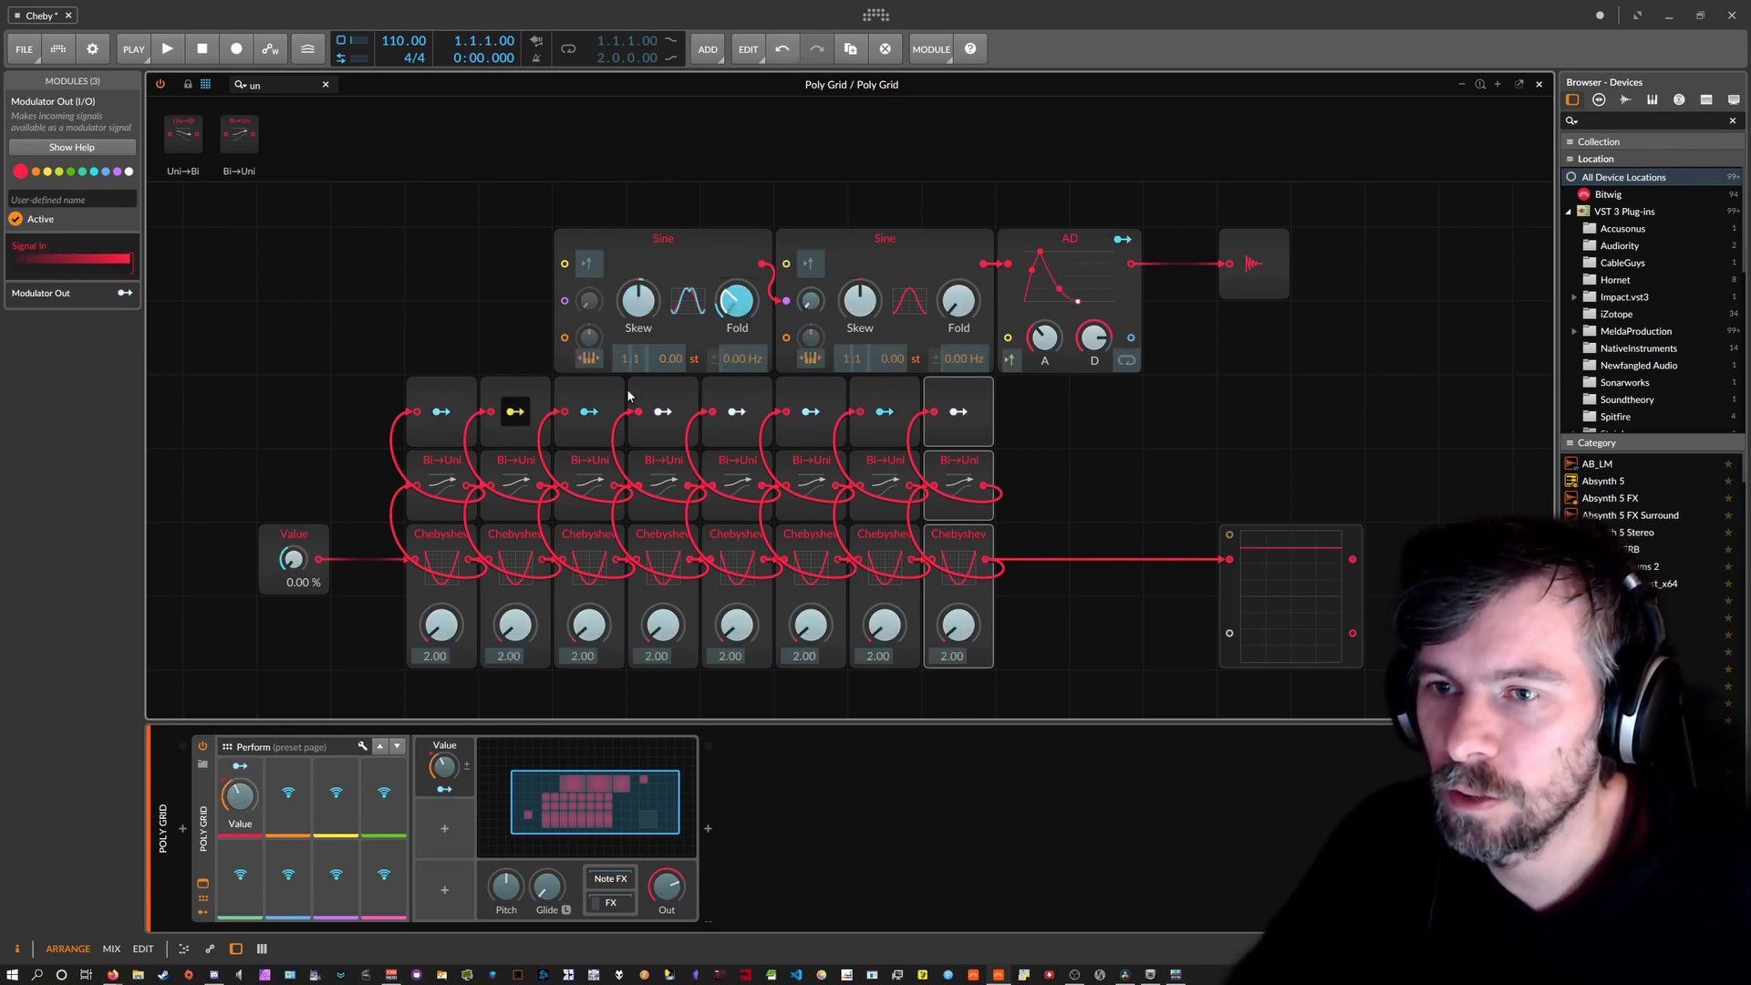
left_click(589, 412)
left_click_drag(859, 297, 812, 290)
Map the remaining Modulator Outs to phase, Skew, Fold and the Sines' pitch offsets (+0.32, +0.24).
left_click(663, 412)
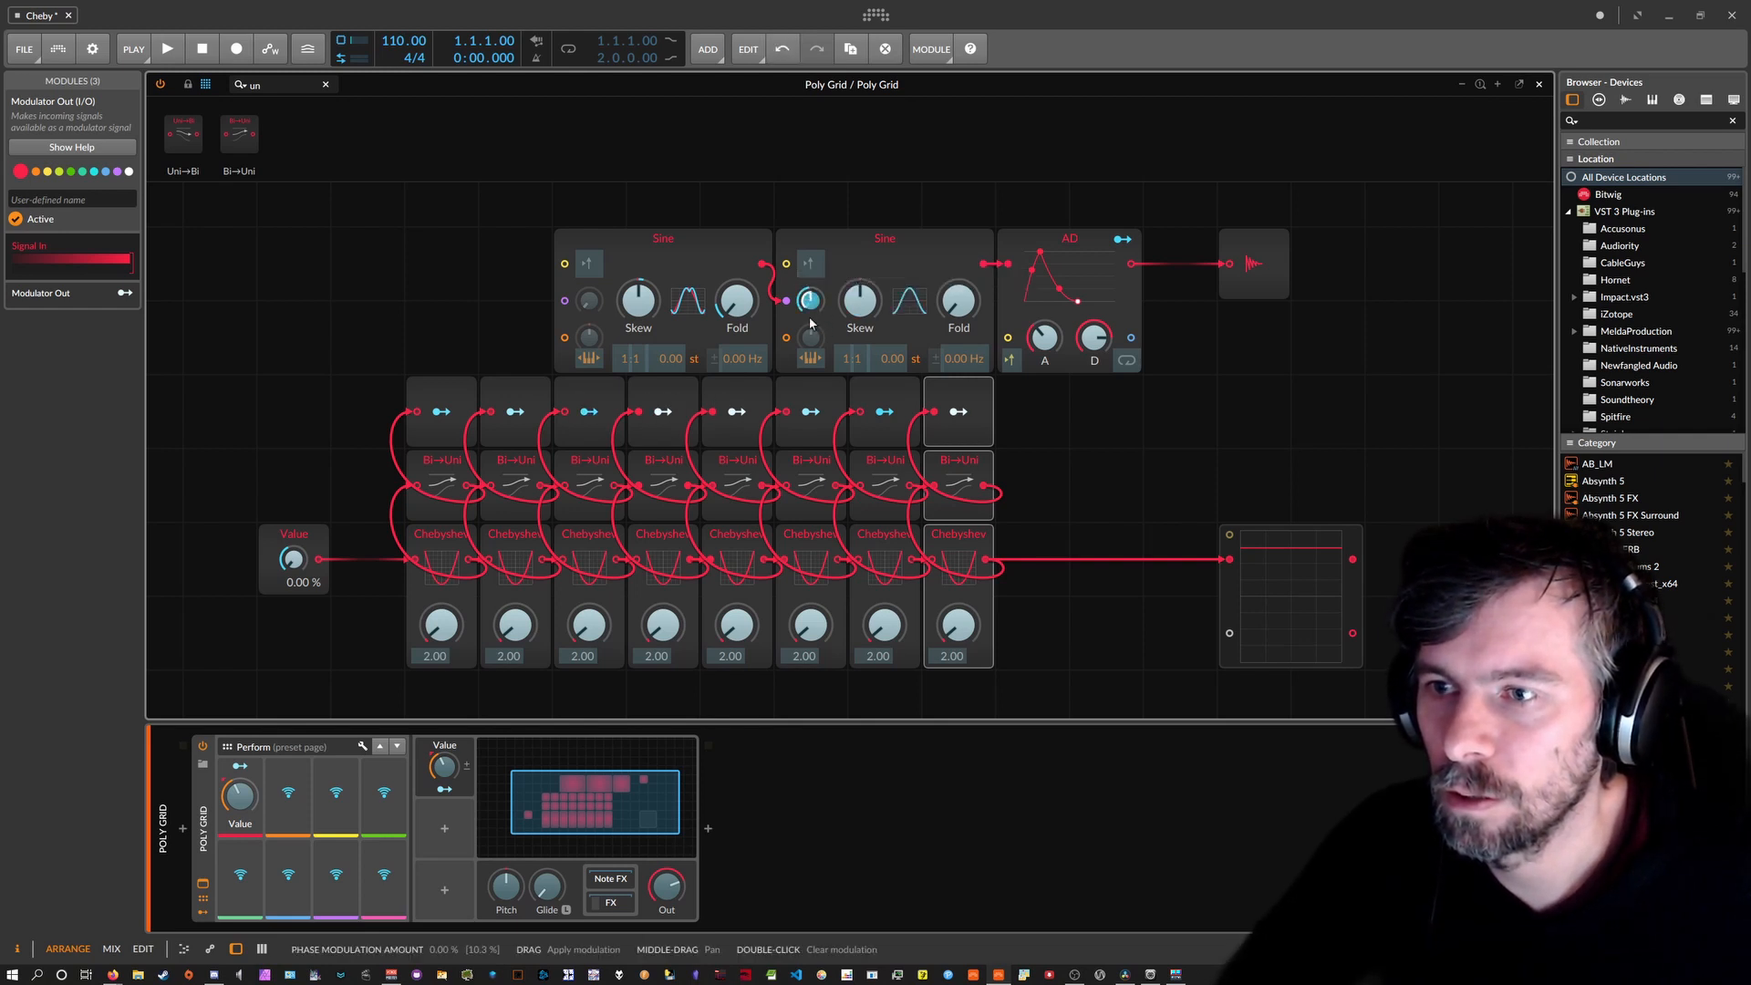
left_click(737, 413)
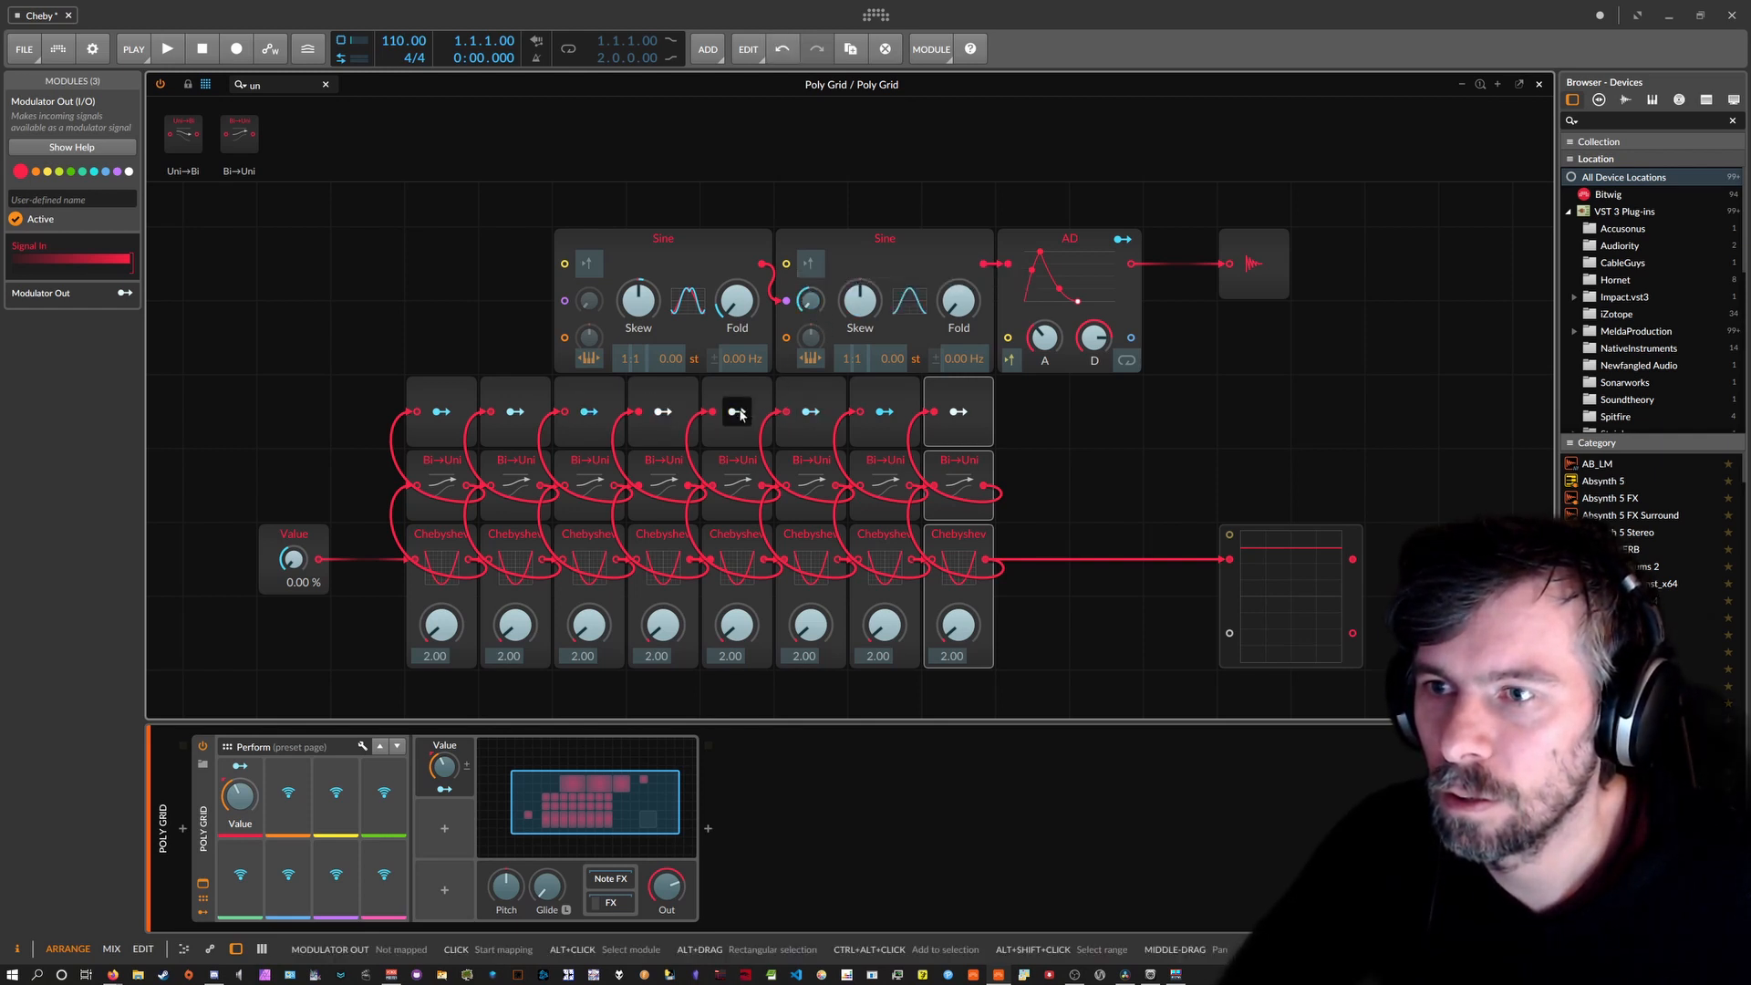
left_click_drag(860, 299, 860, 274)
left_click(811, 412)
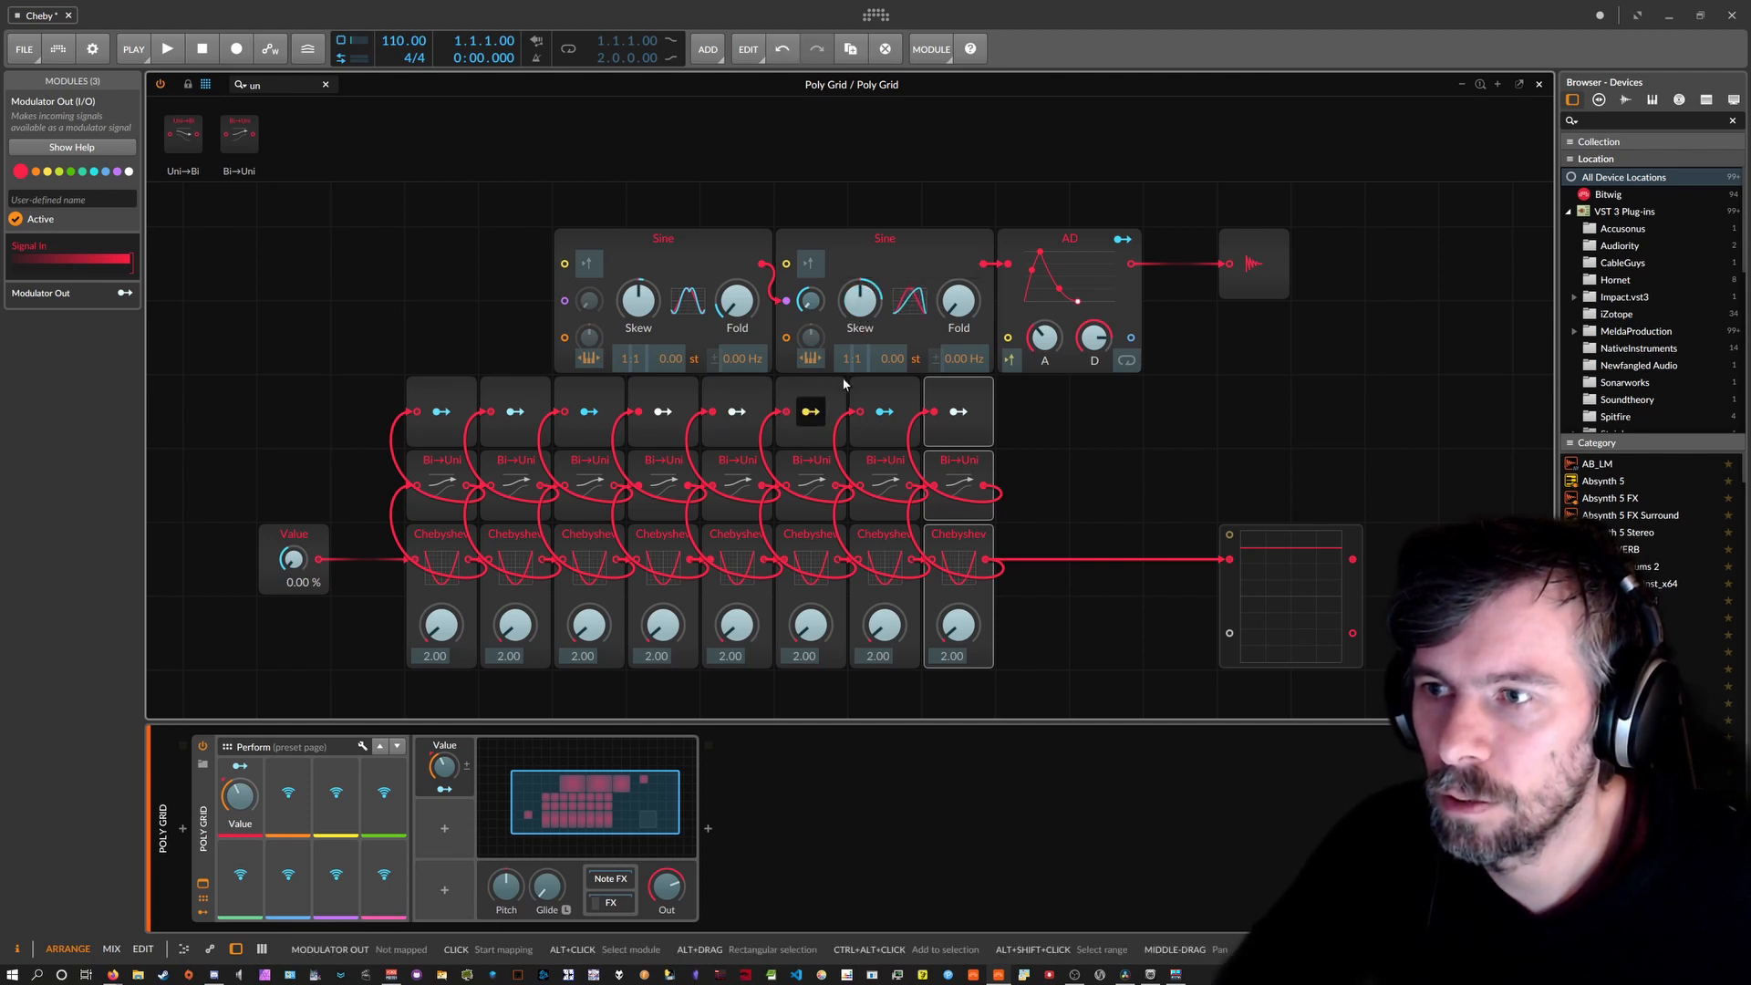
left_click_drag(959, 301, 959, 279)
left_click(884, 412)
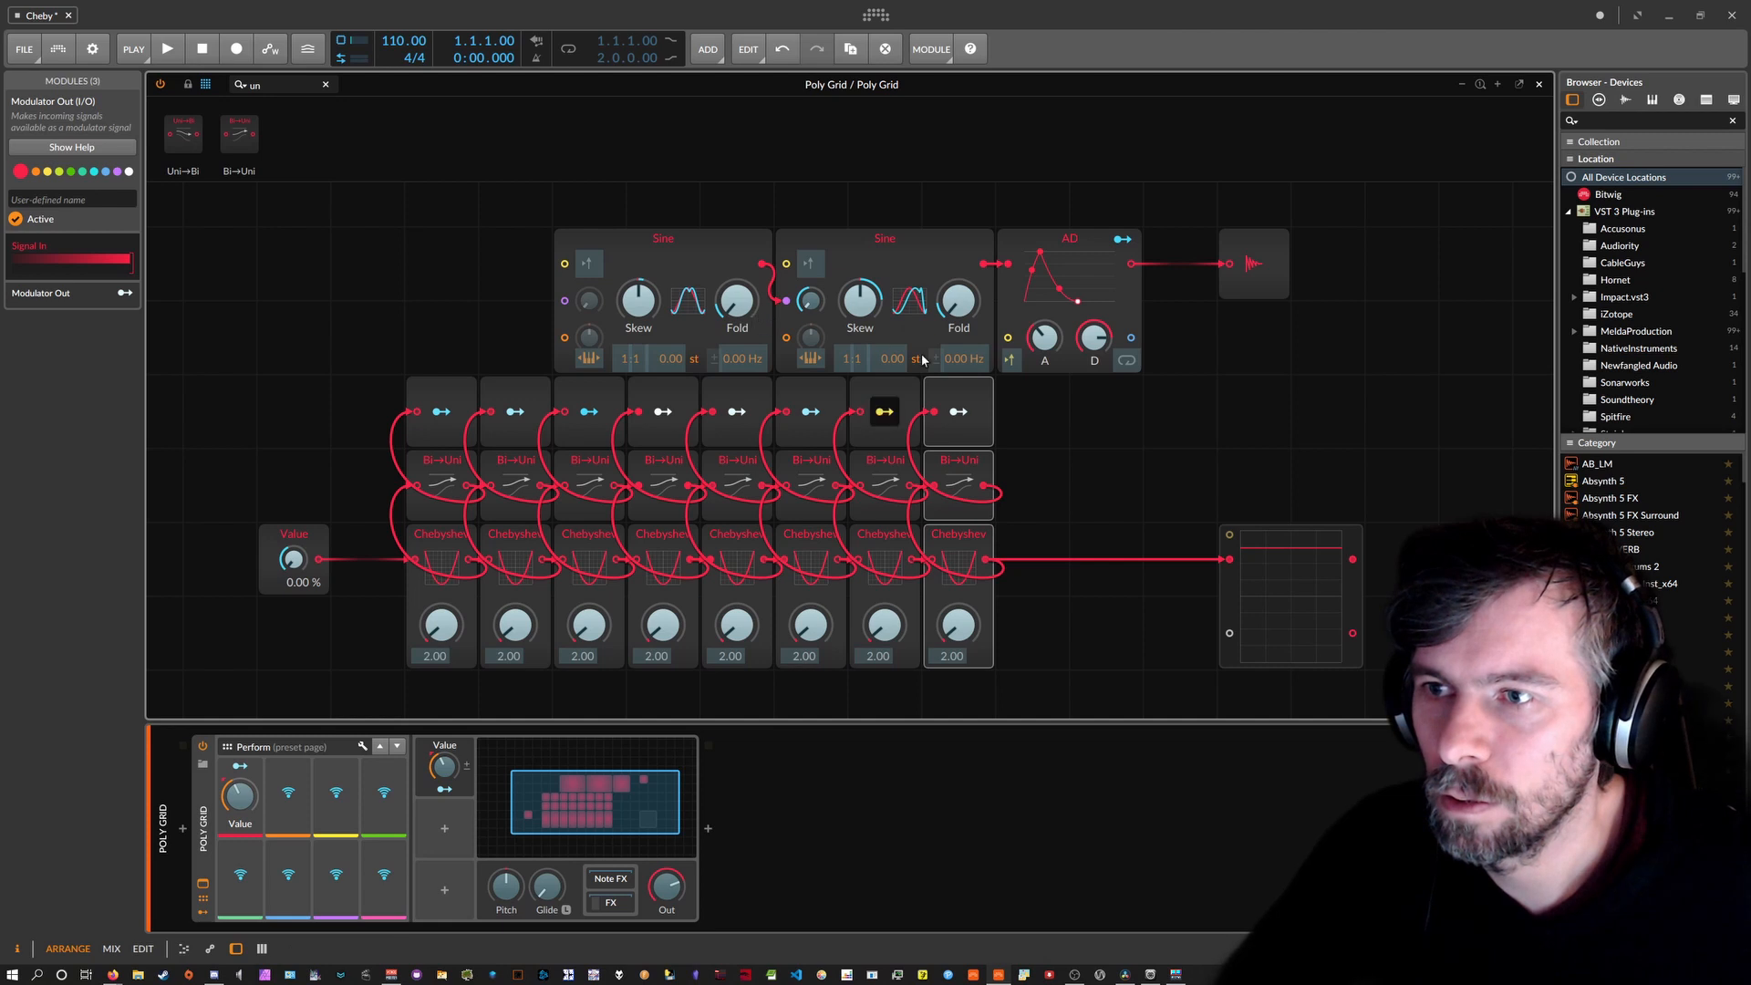
left_click_drag(893, 358, 893, 351)
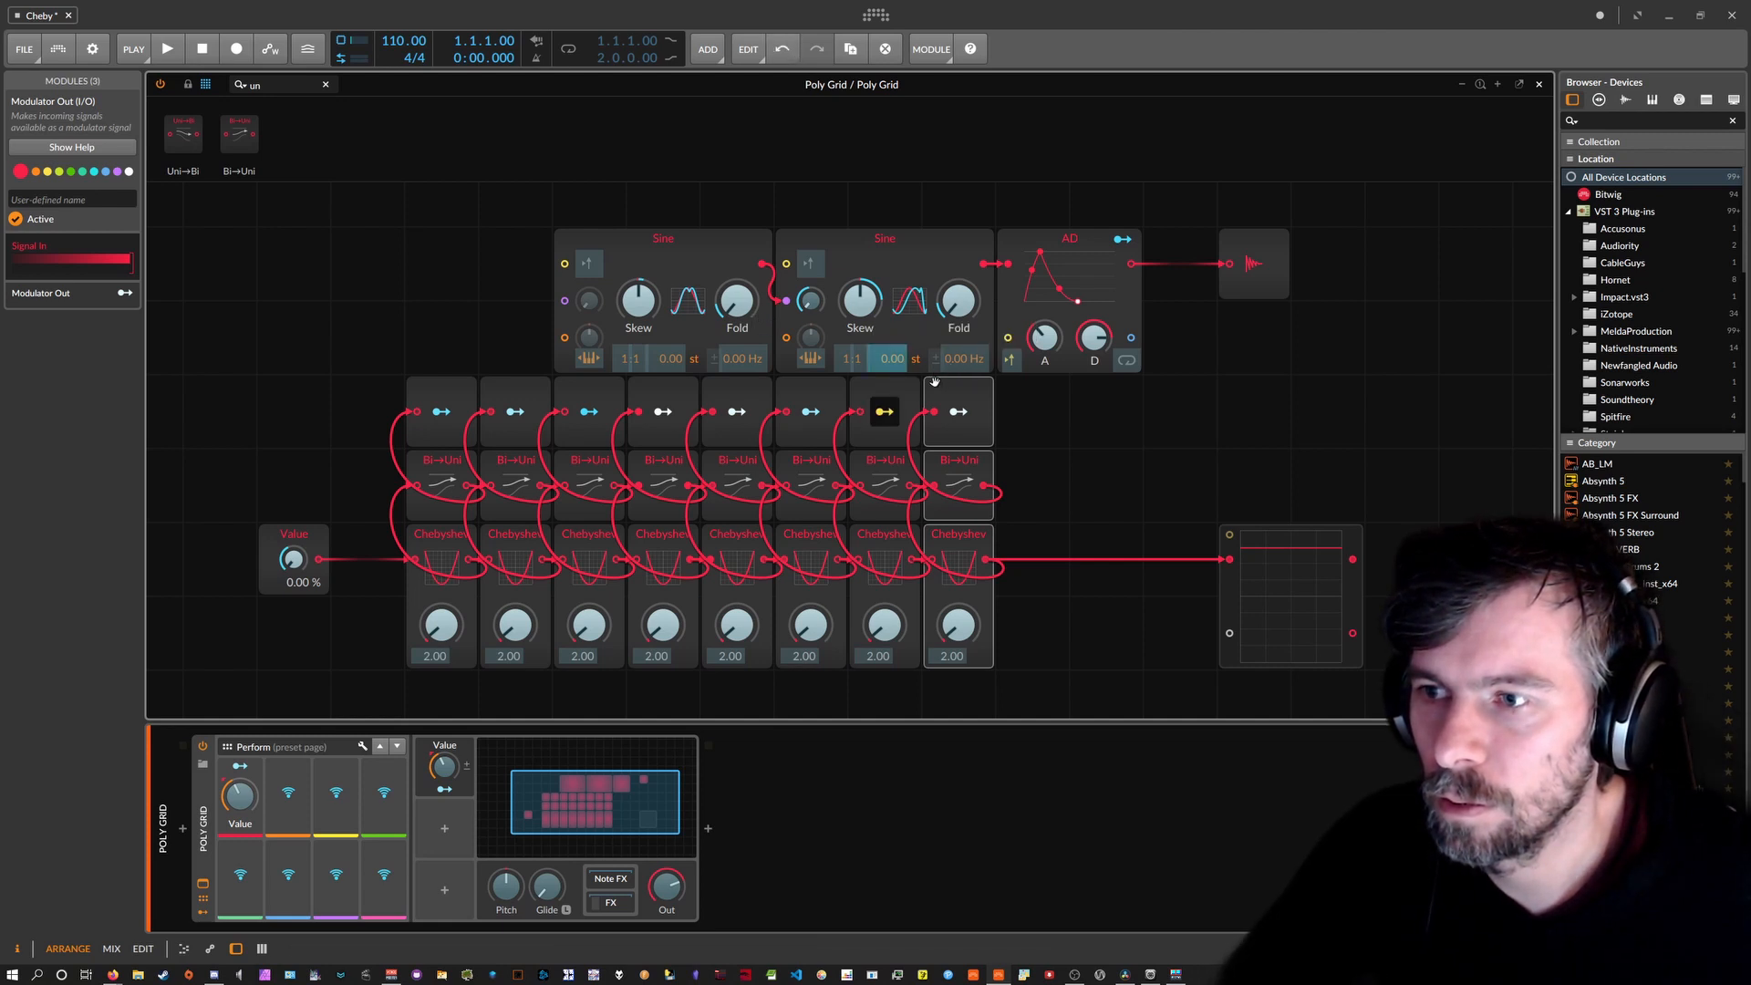
left_click(958, 412)
left_click_drag(671, 359, 670, 352)
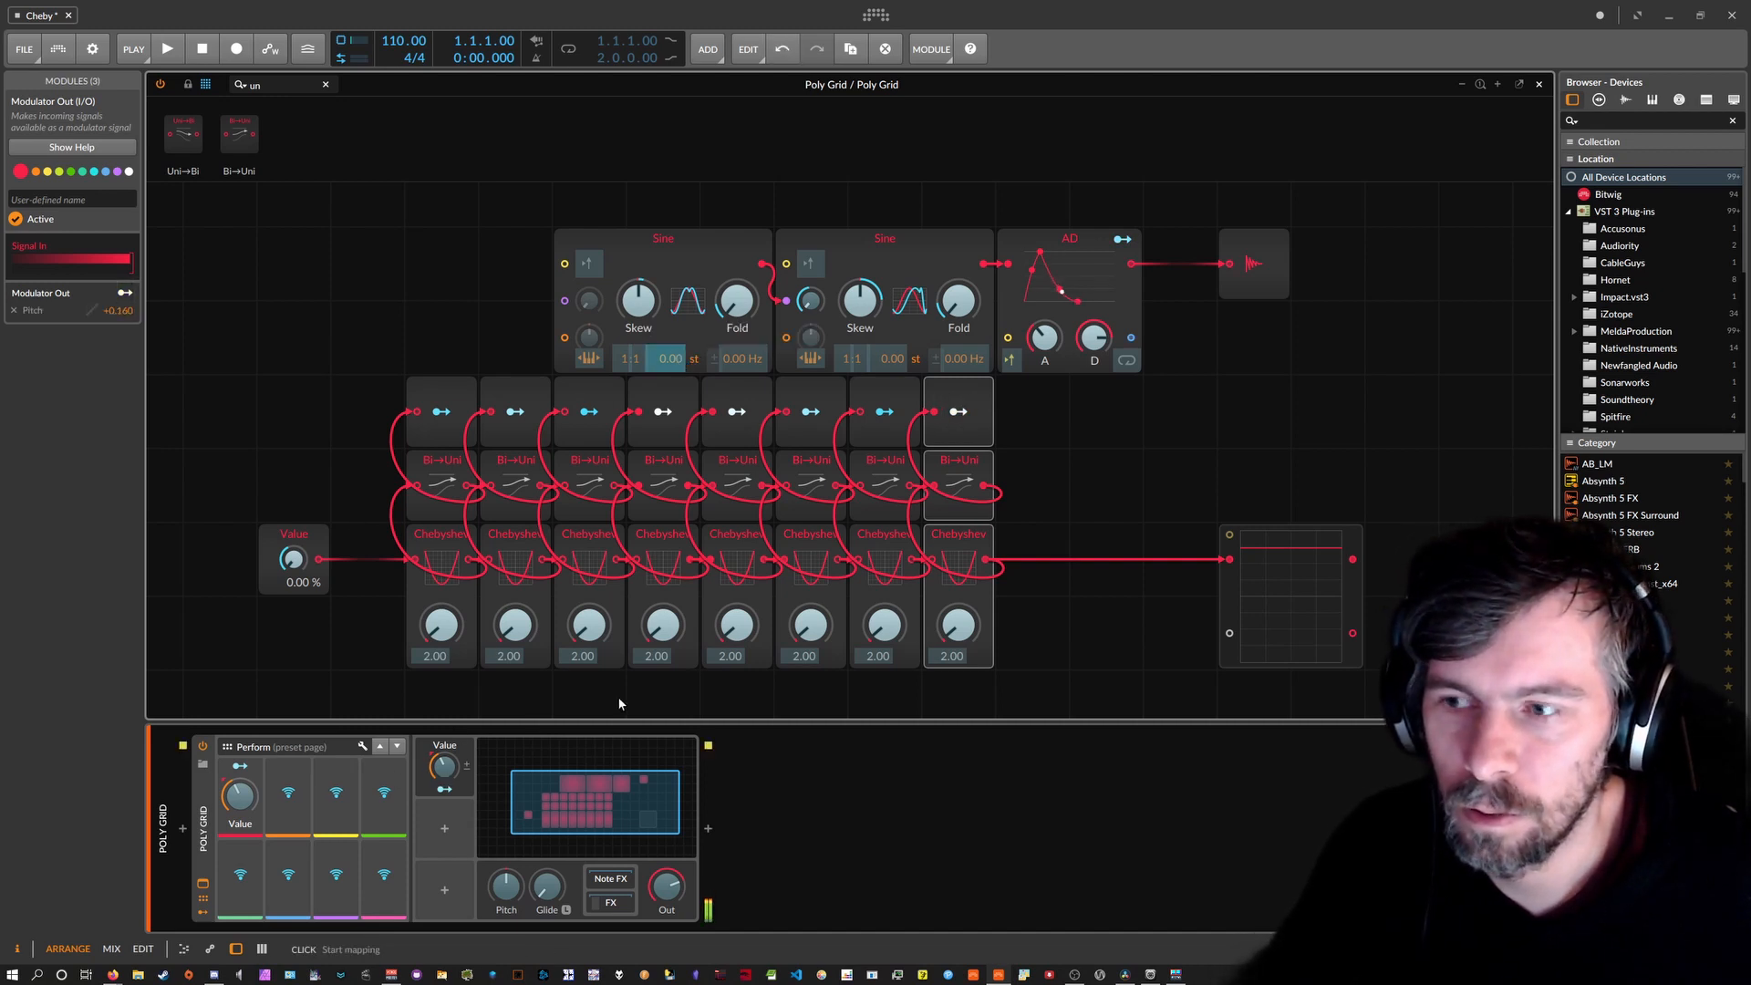
Sweep the Value macro through 48.8 % and 91.2 %, settling around 13.6 %.
left_click(963, 414)
left_click_drag(239, 796, 240, 778)
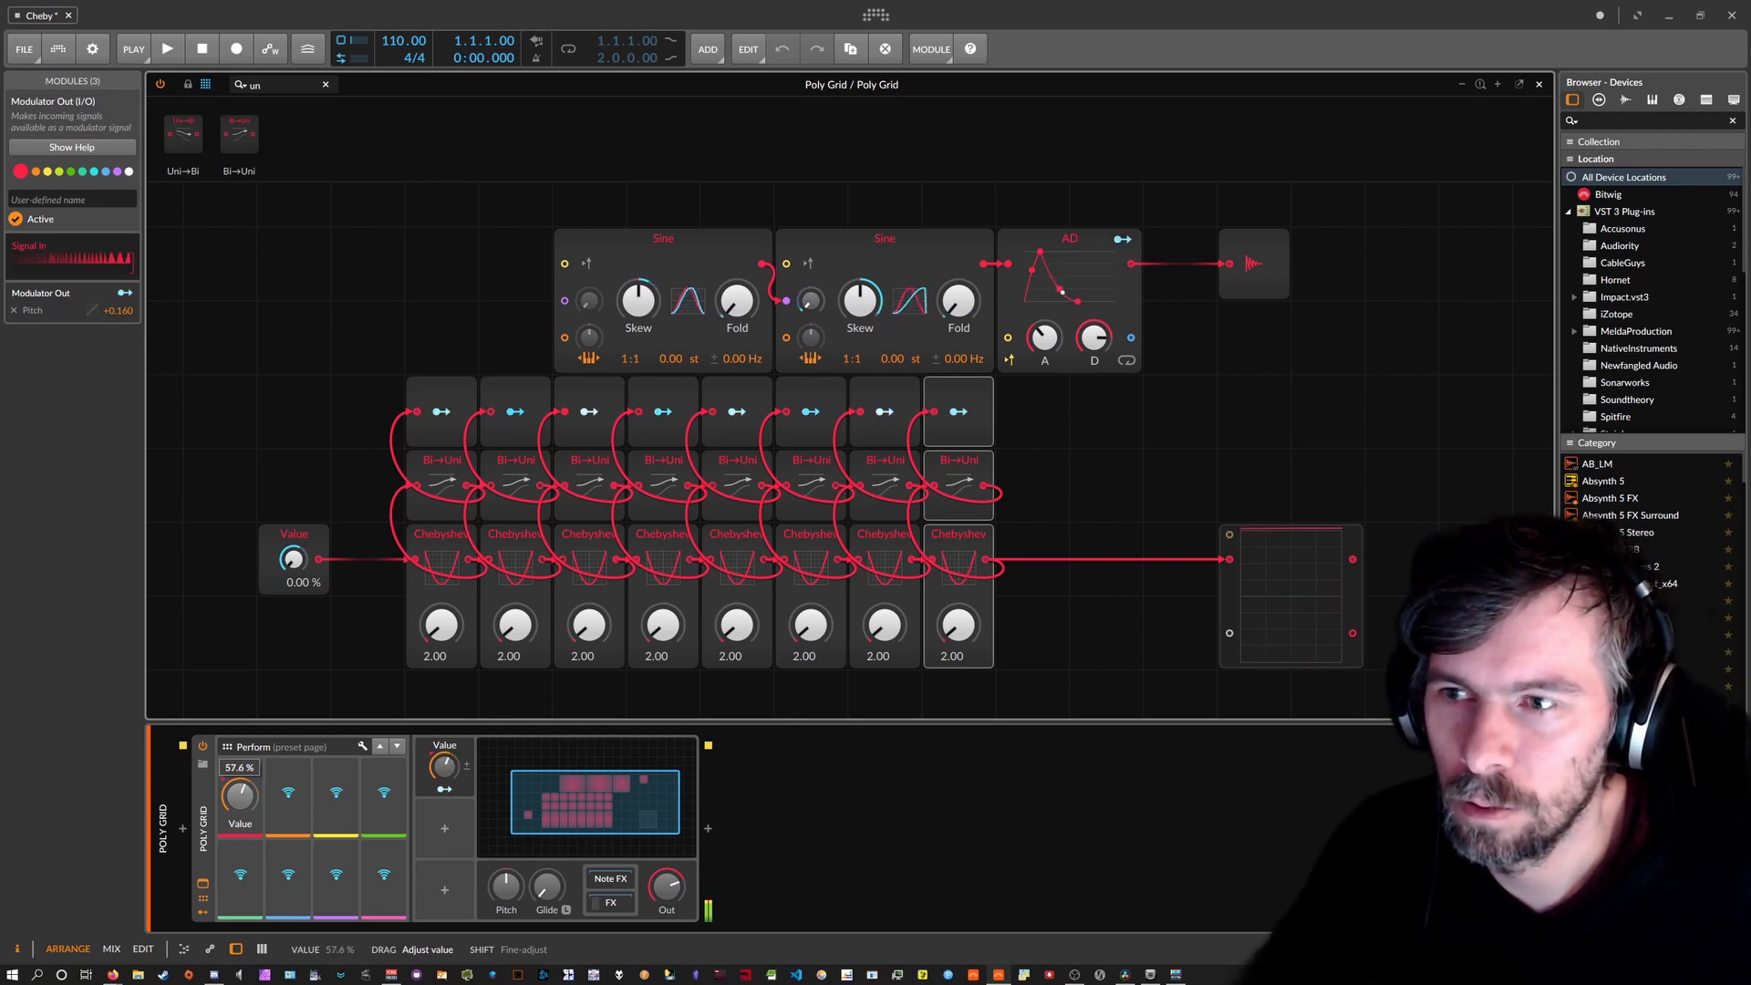
left_click_drag(240, 796, 240, 778)
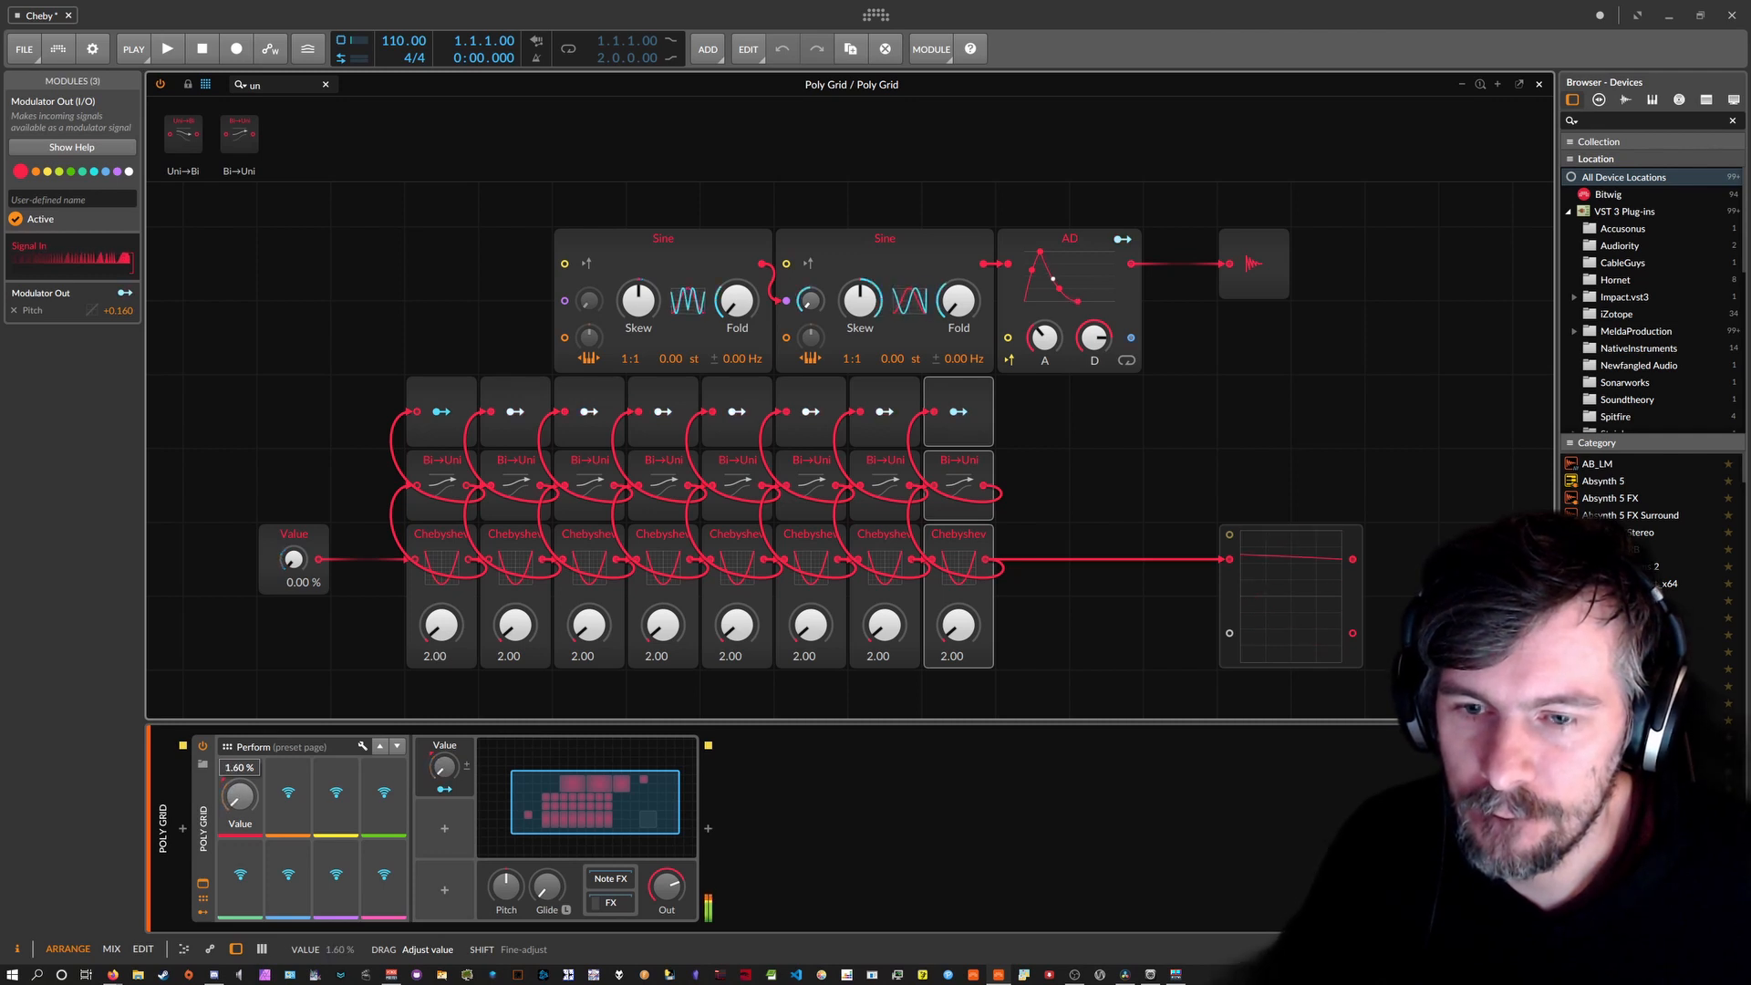
left_click_drag(239, 794, 240, 790)
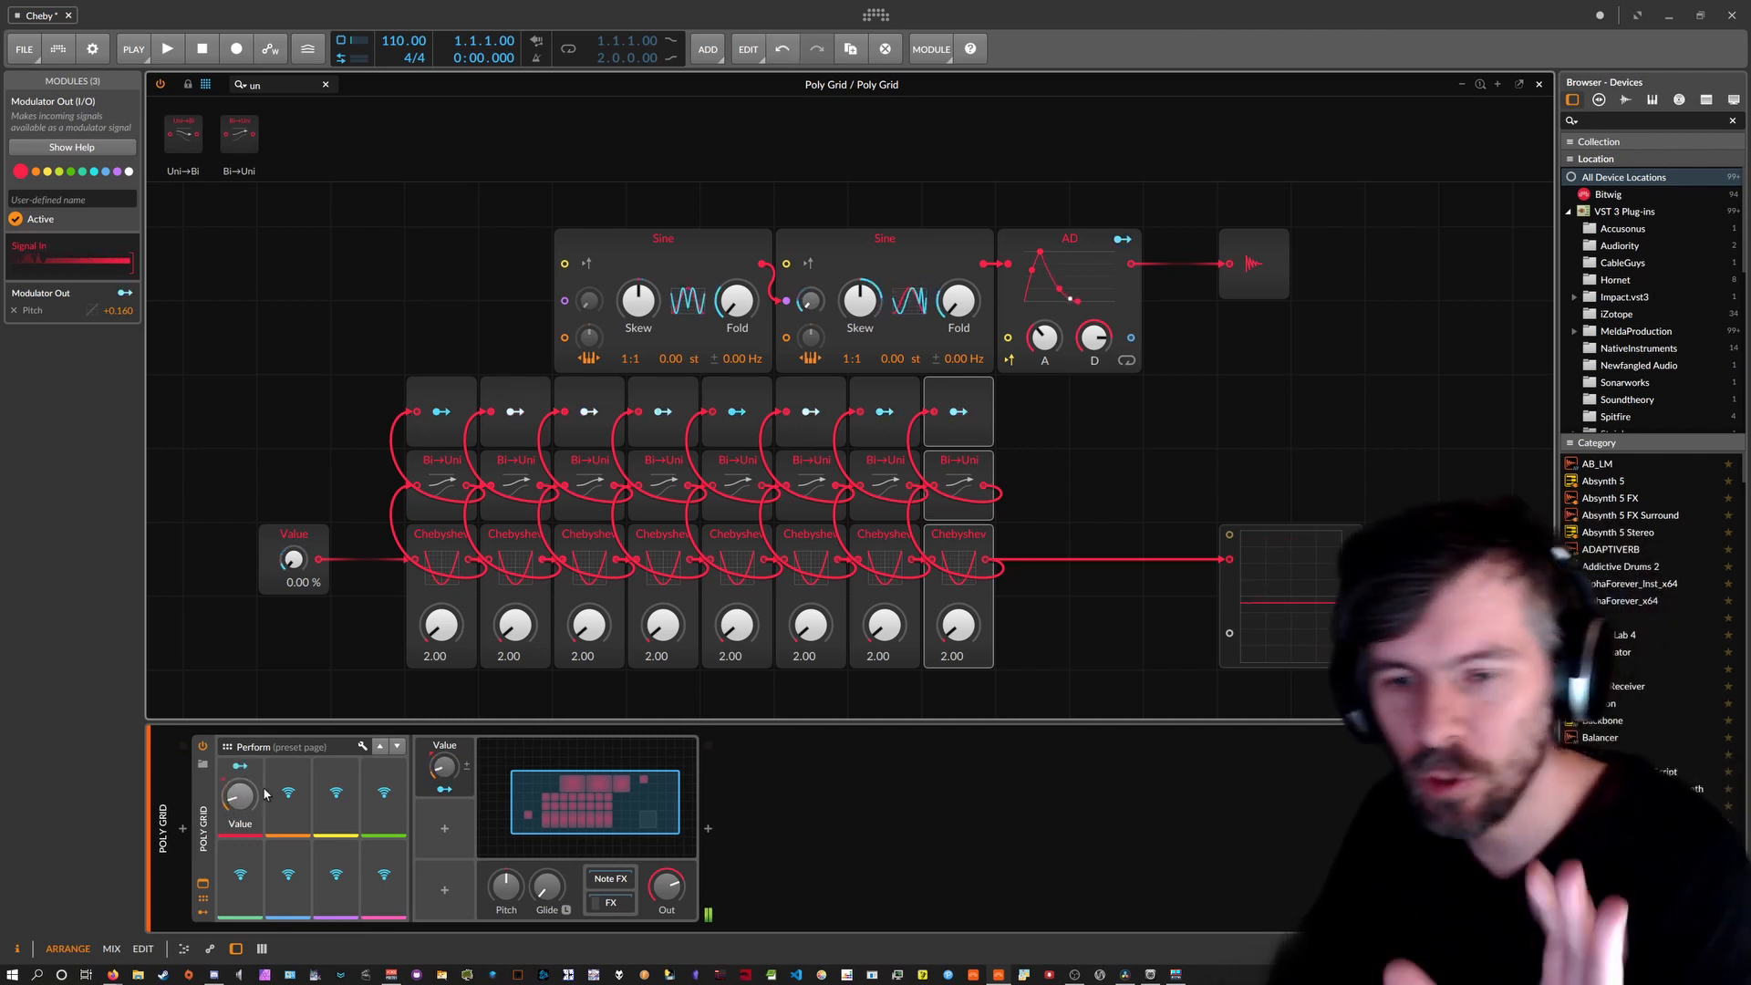
mouse_move(240, 796)
left_mouse_down()
mouse_move(241, 777)
mouse_move(247, 803)
left_mouse_up()
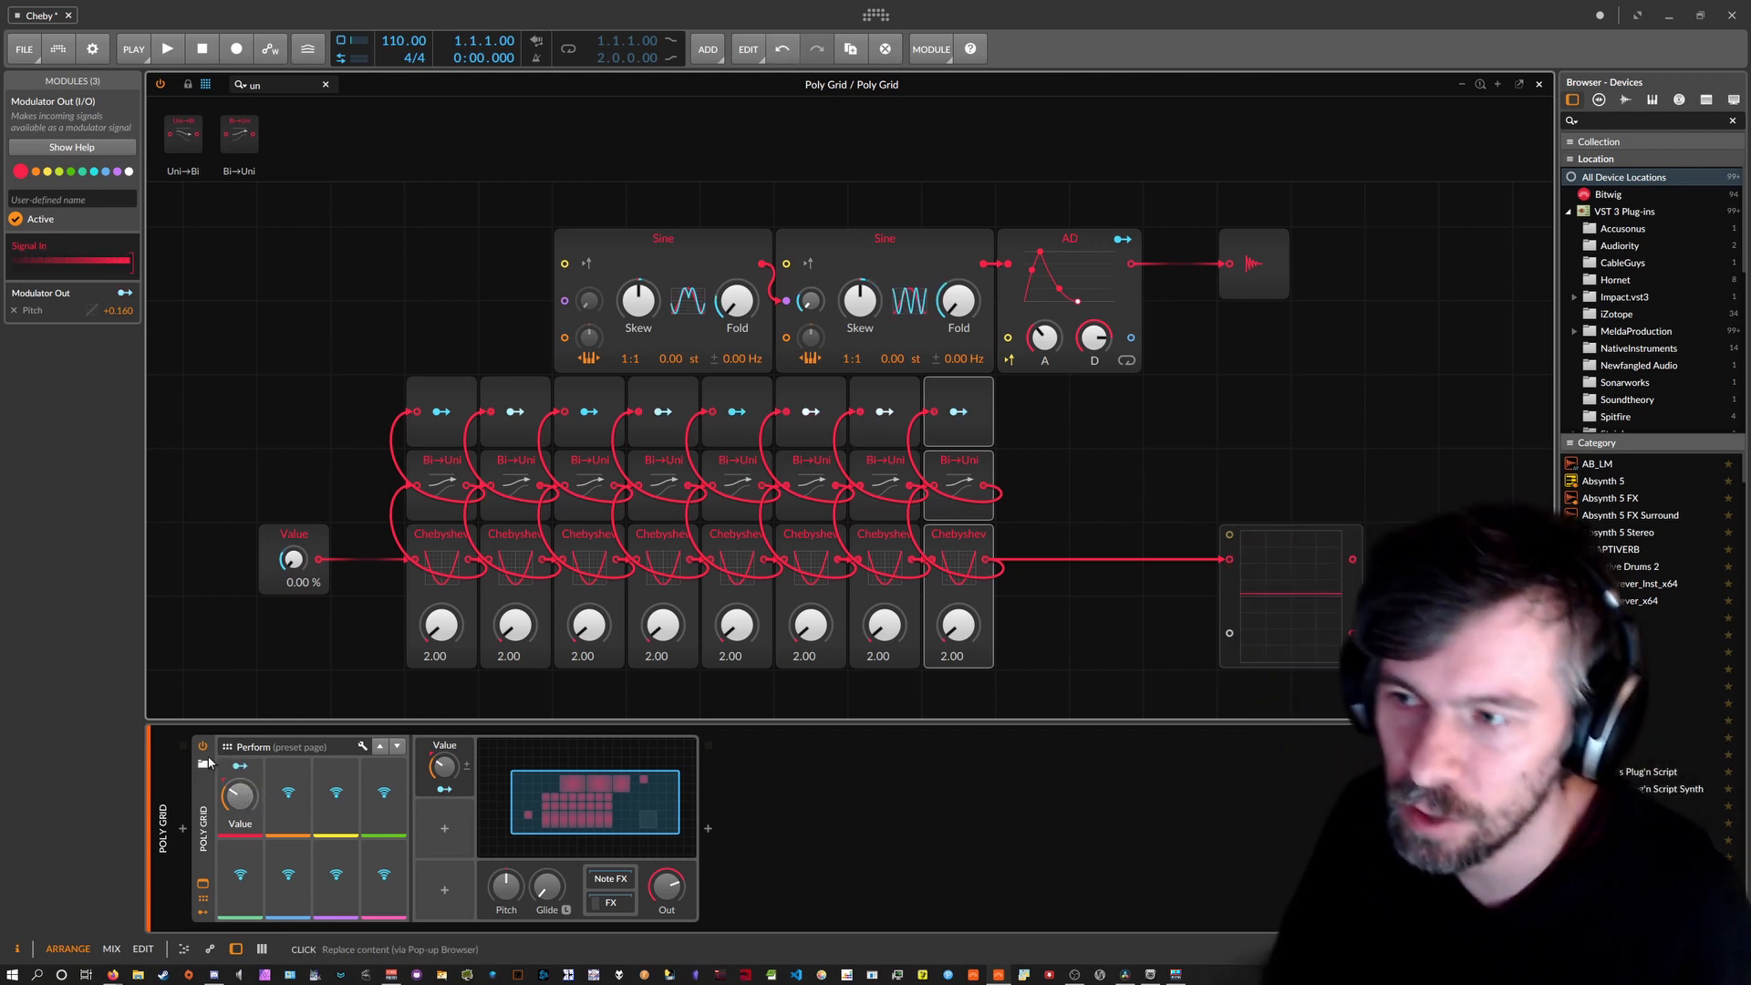
Select the Modulator Out, Bi→Uni and Chebyshev rows together and shift them one grid row down.
left_click_drag(1040, 604, 293, 442)
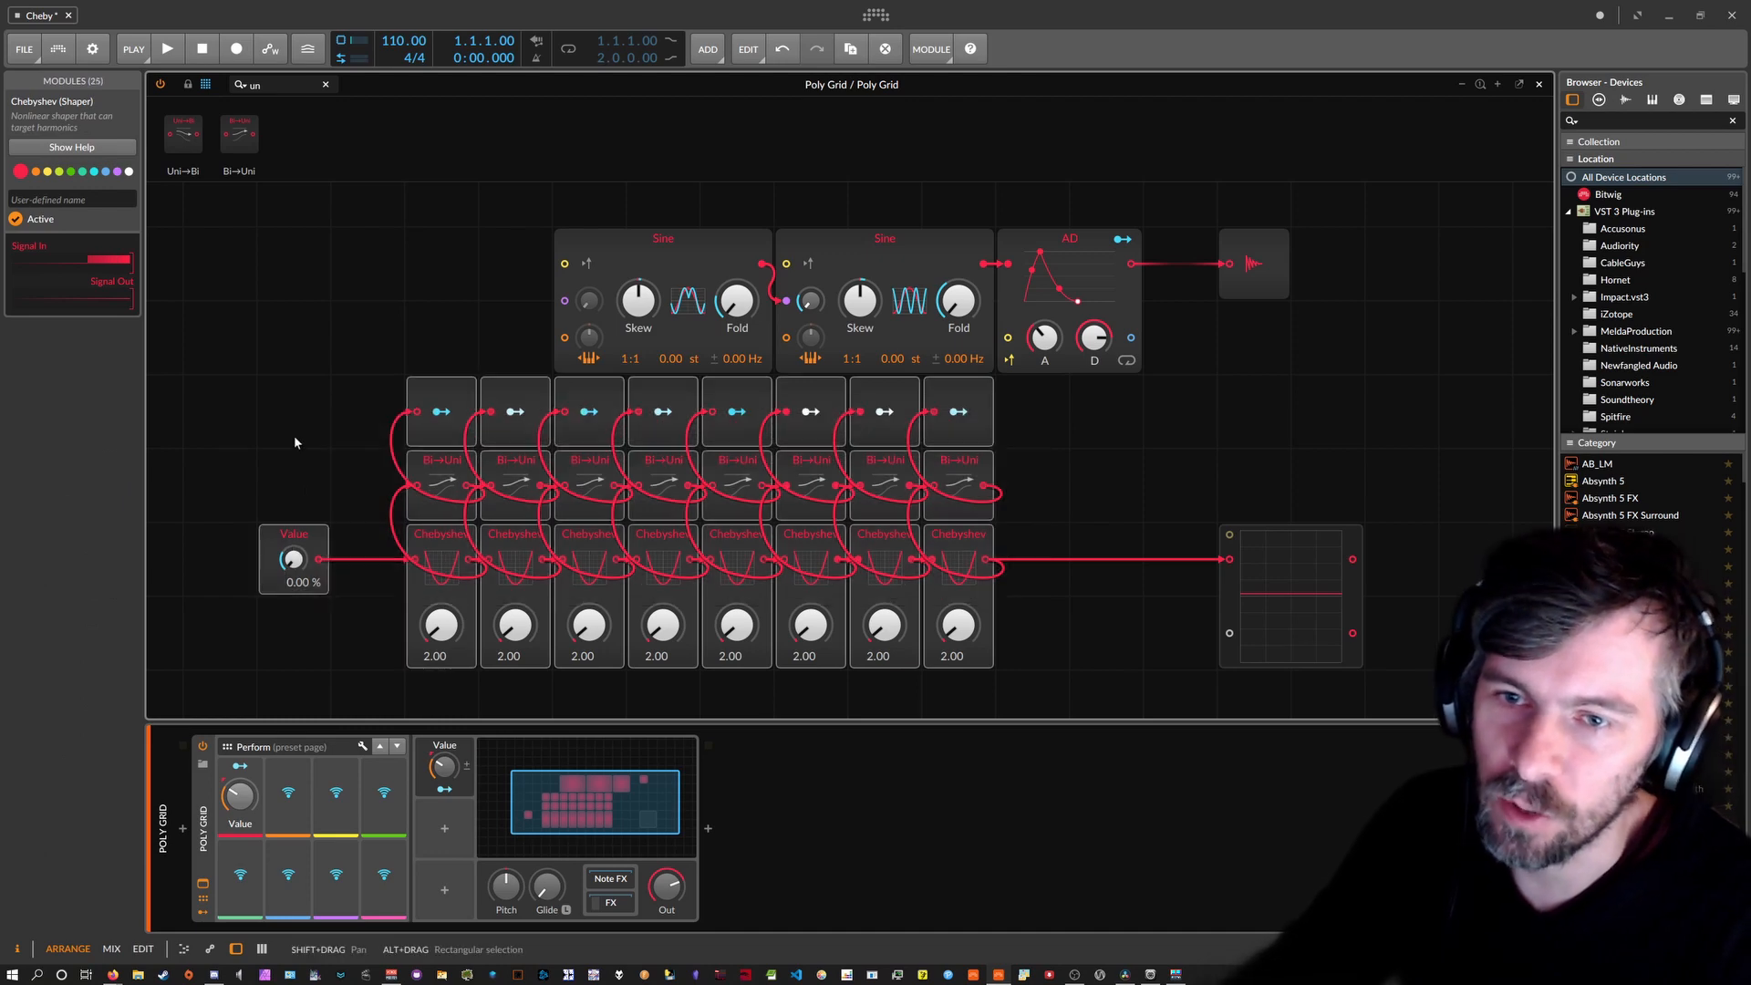
left_click_drag(307, 605, 315, 631)
scroll(328, 561, "down", 1)
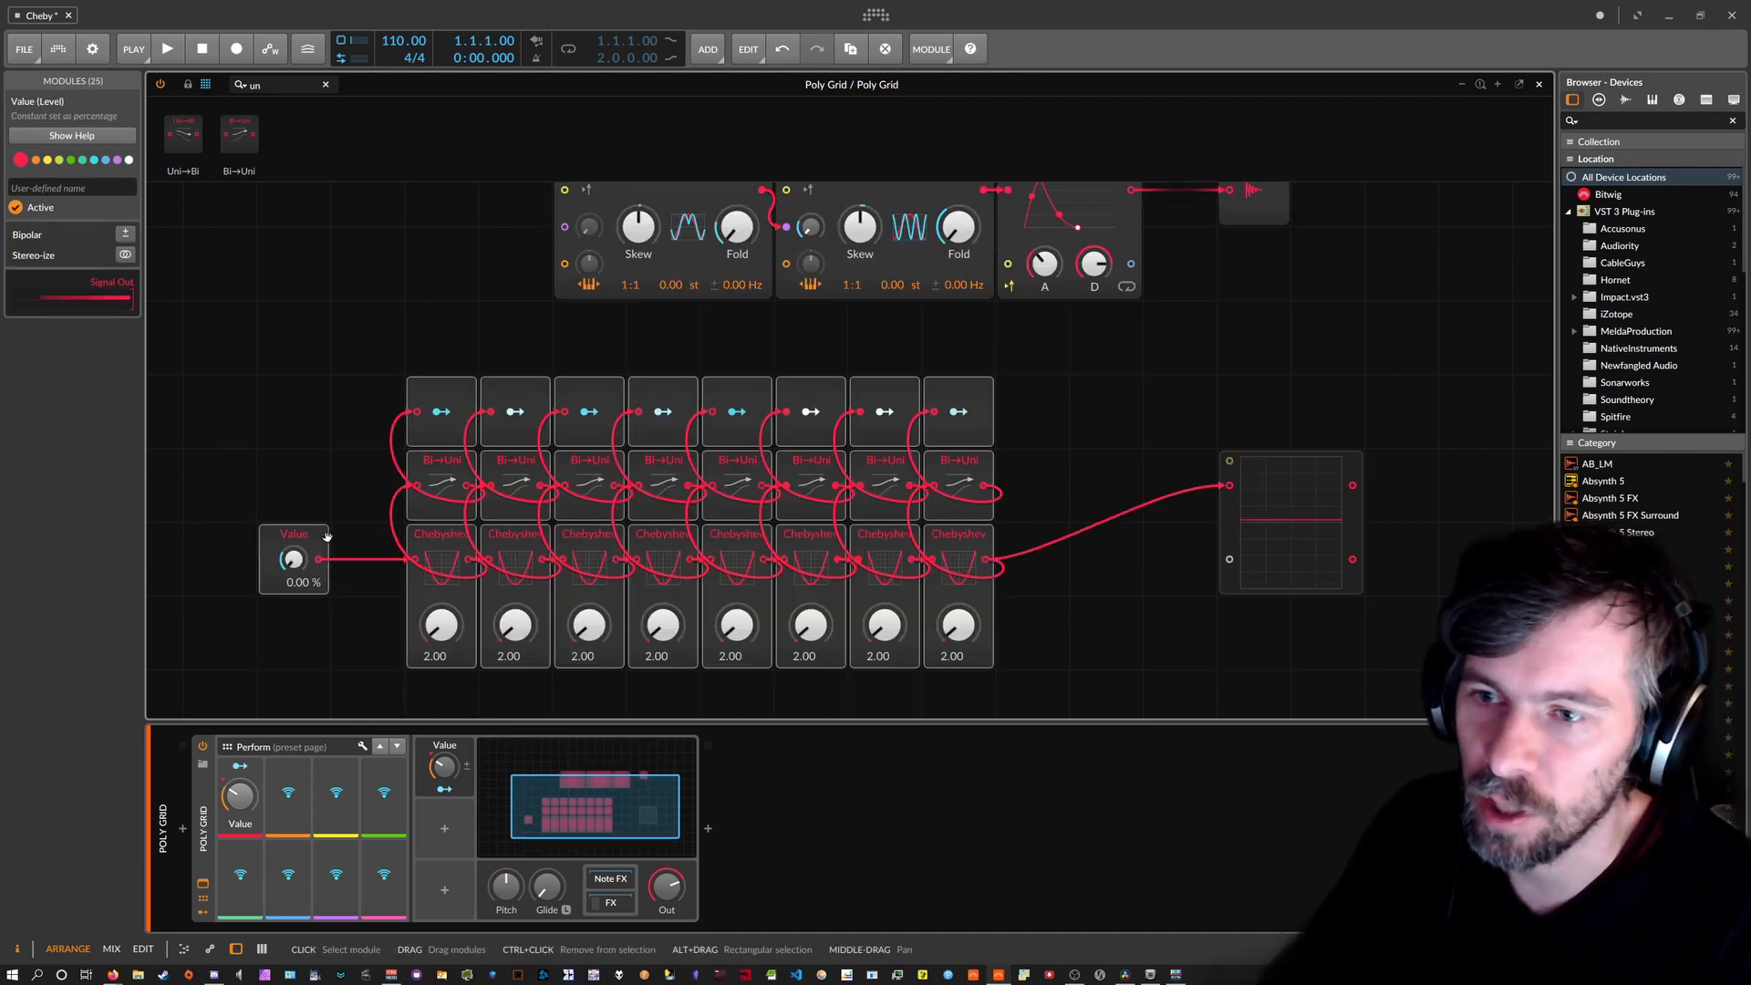
left_click_drag(184, 380, 1030, 658)
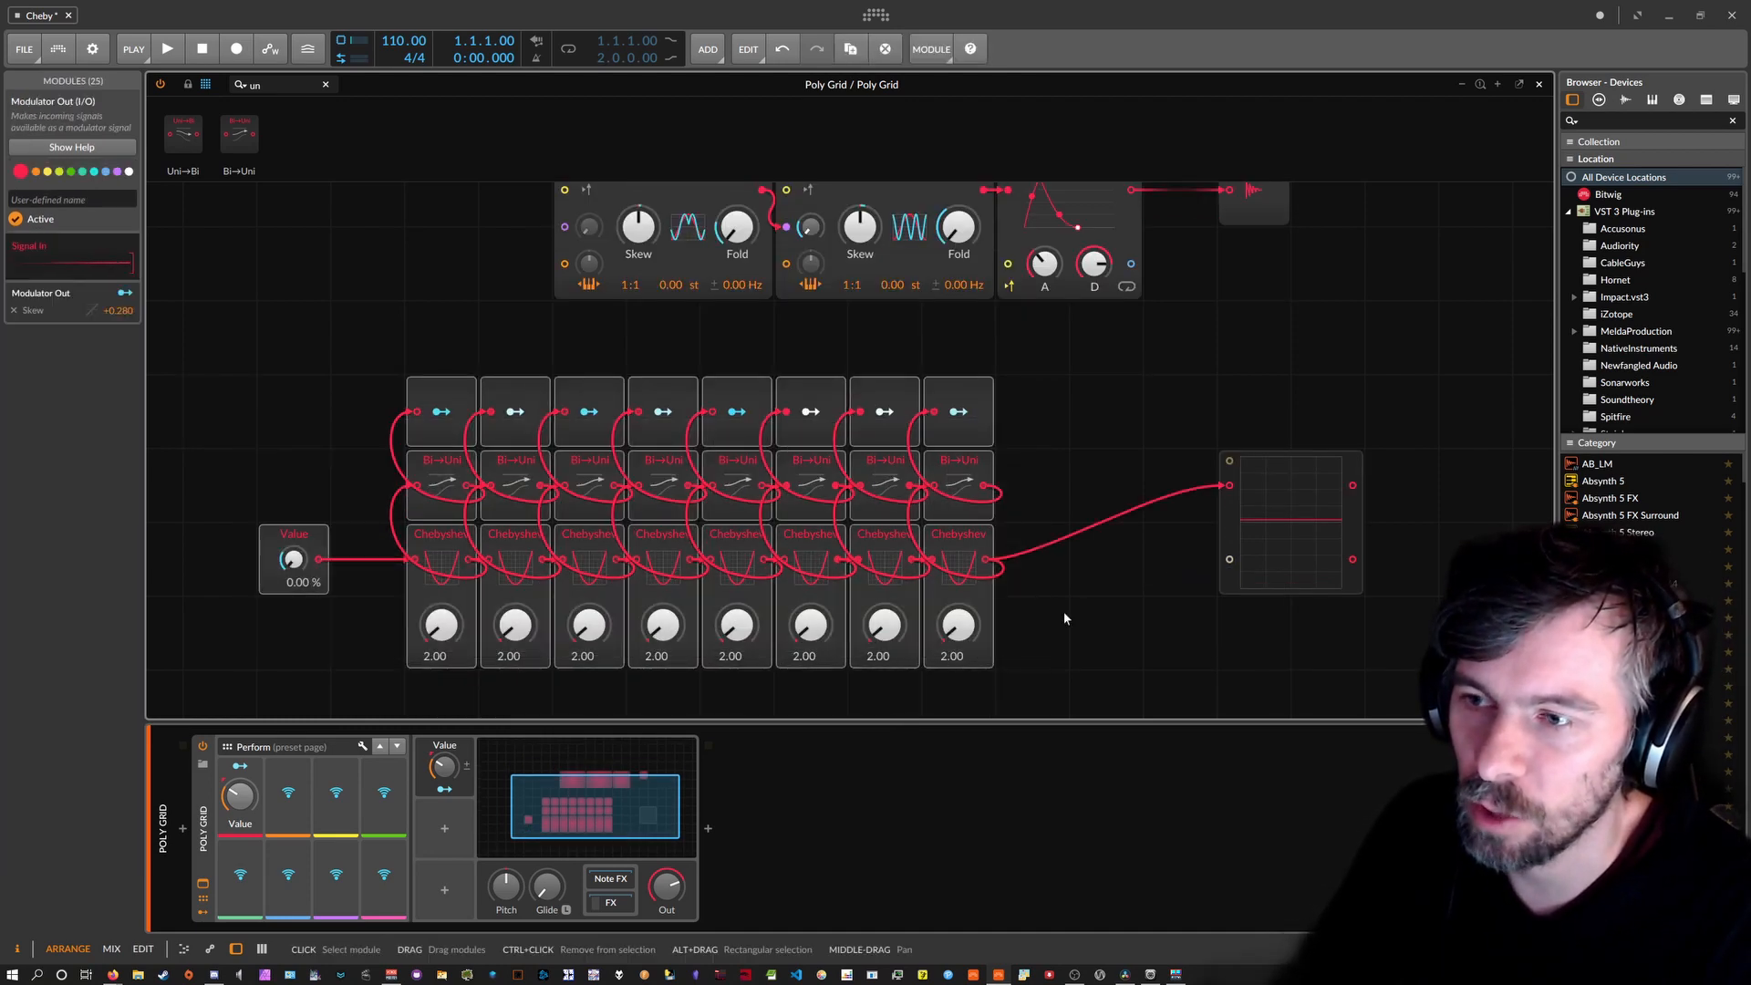
left_click_drag(1075, 556, 437, 610)
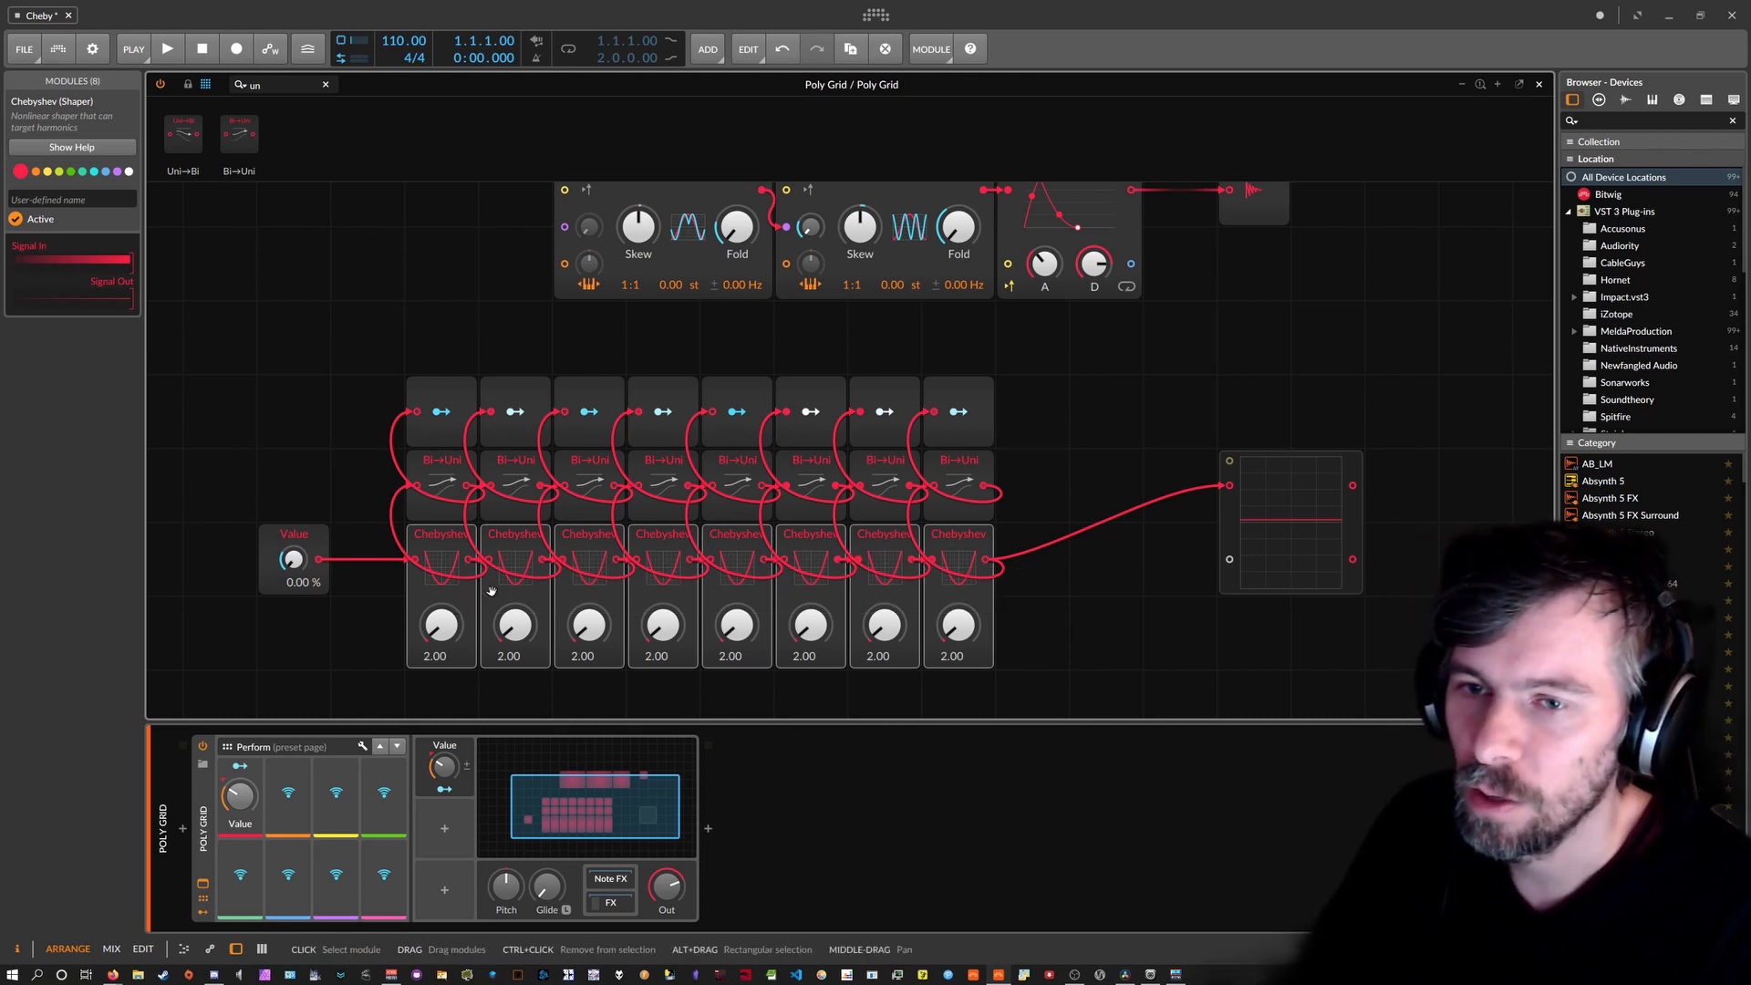
left_click_drag(334, 374, 1048, 675)
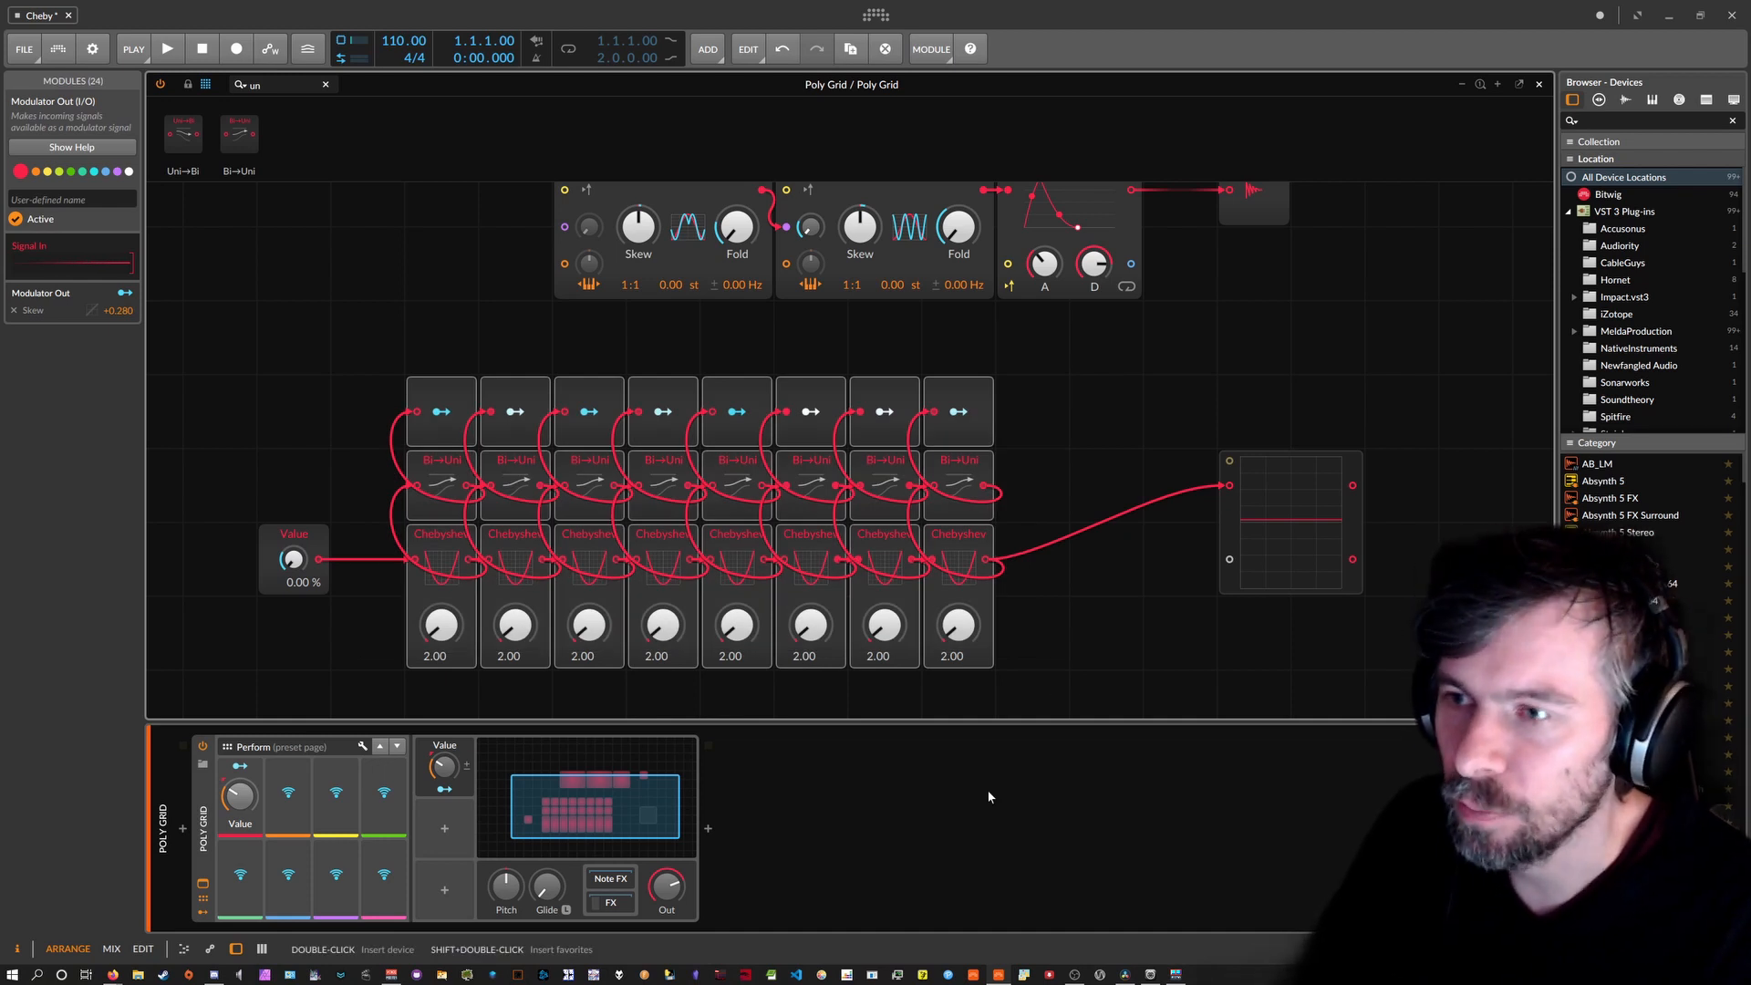
scroll(781, 434, "up", 2)
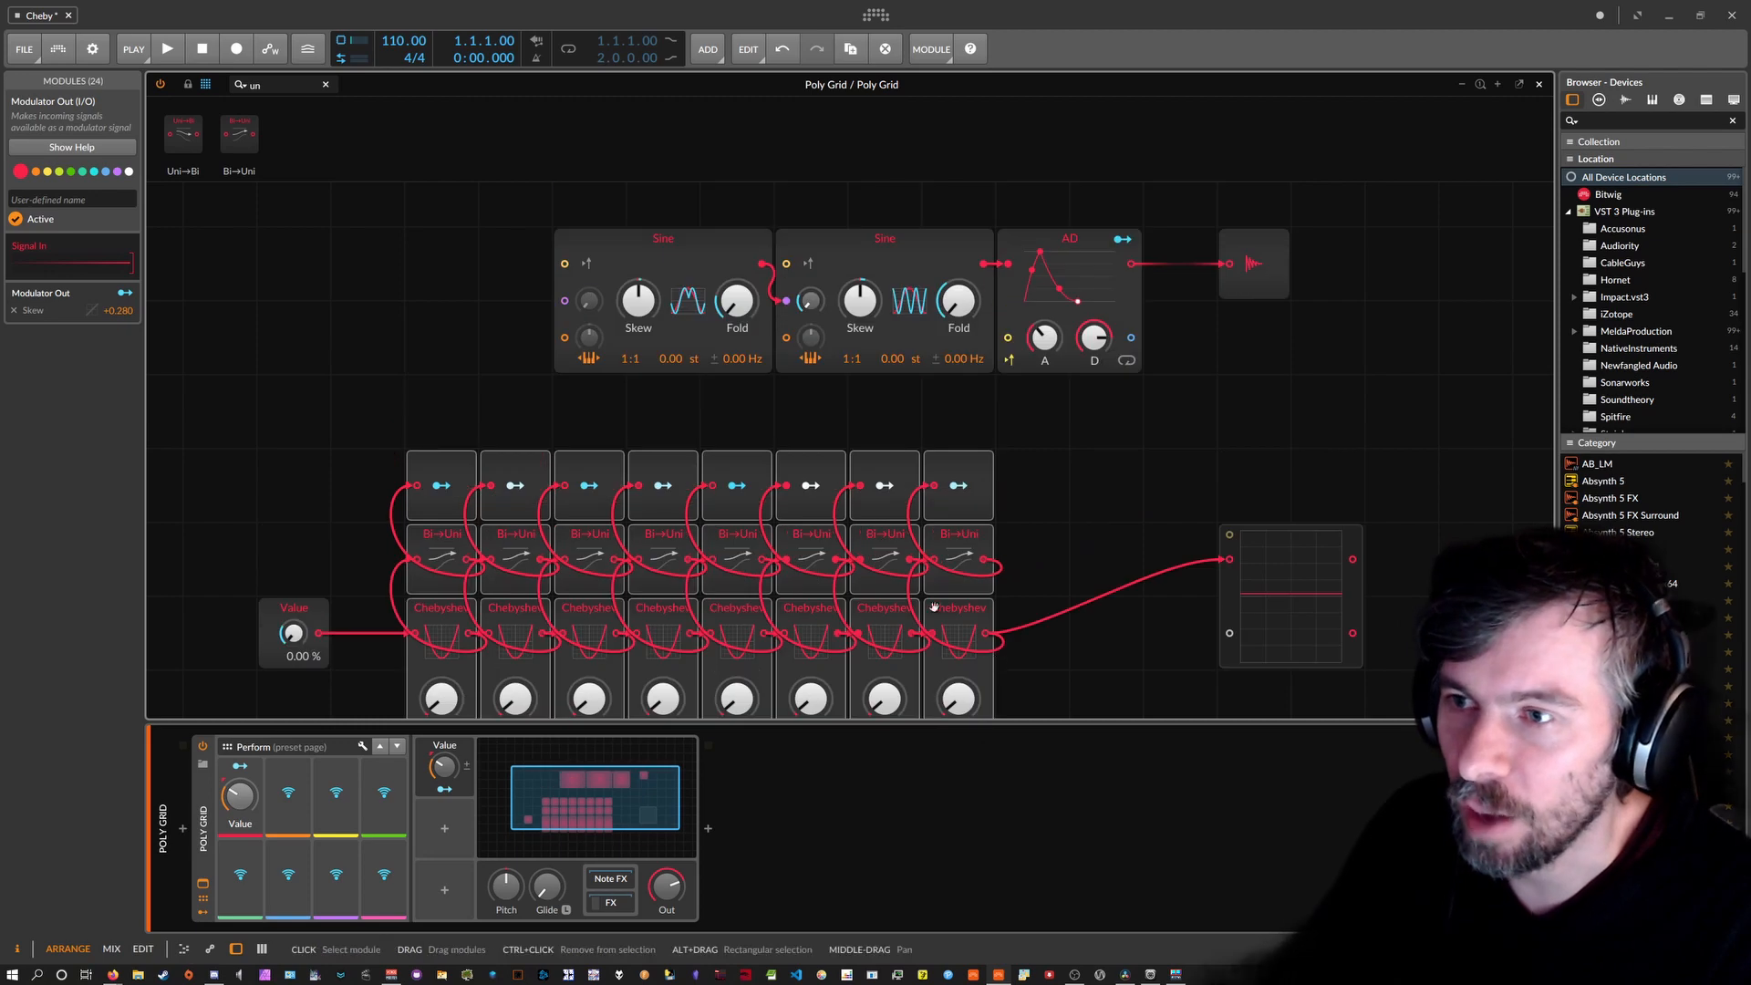
Move the two Sines, AD and output module left to sit above the chain.
left_click(780, 434)
left_click_drag(474, 243, 1293, 385)
left_click_drag(706, 272, 558, 272)
left_click(337, 235)
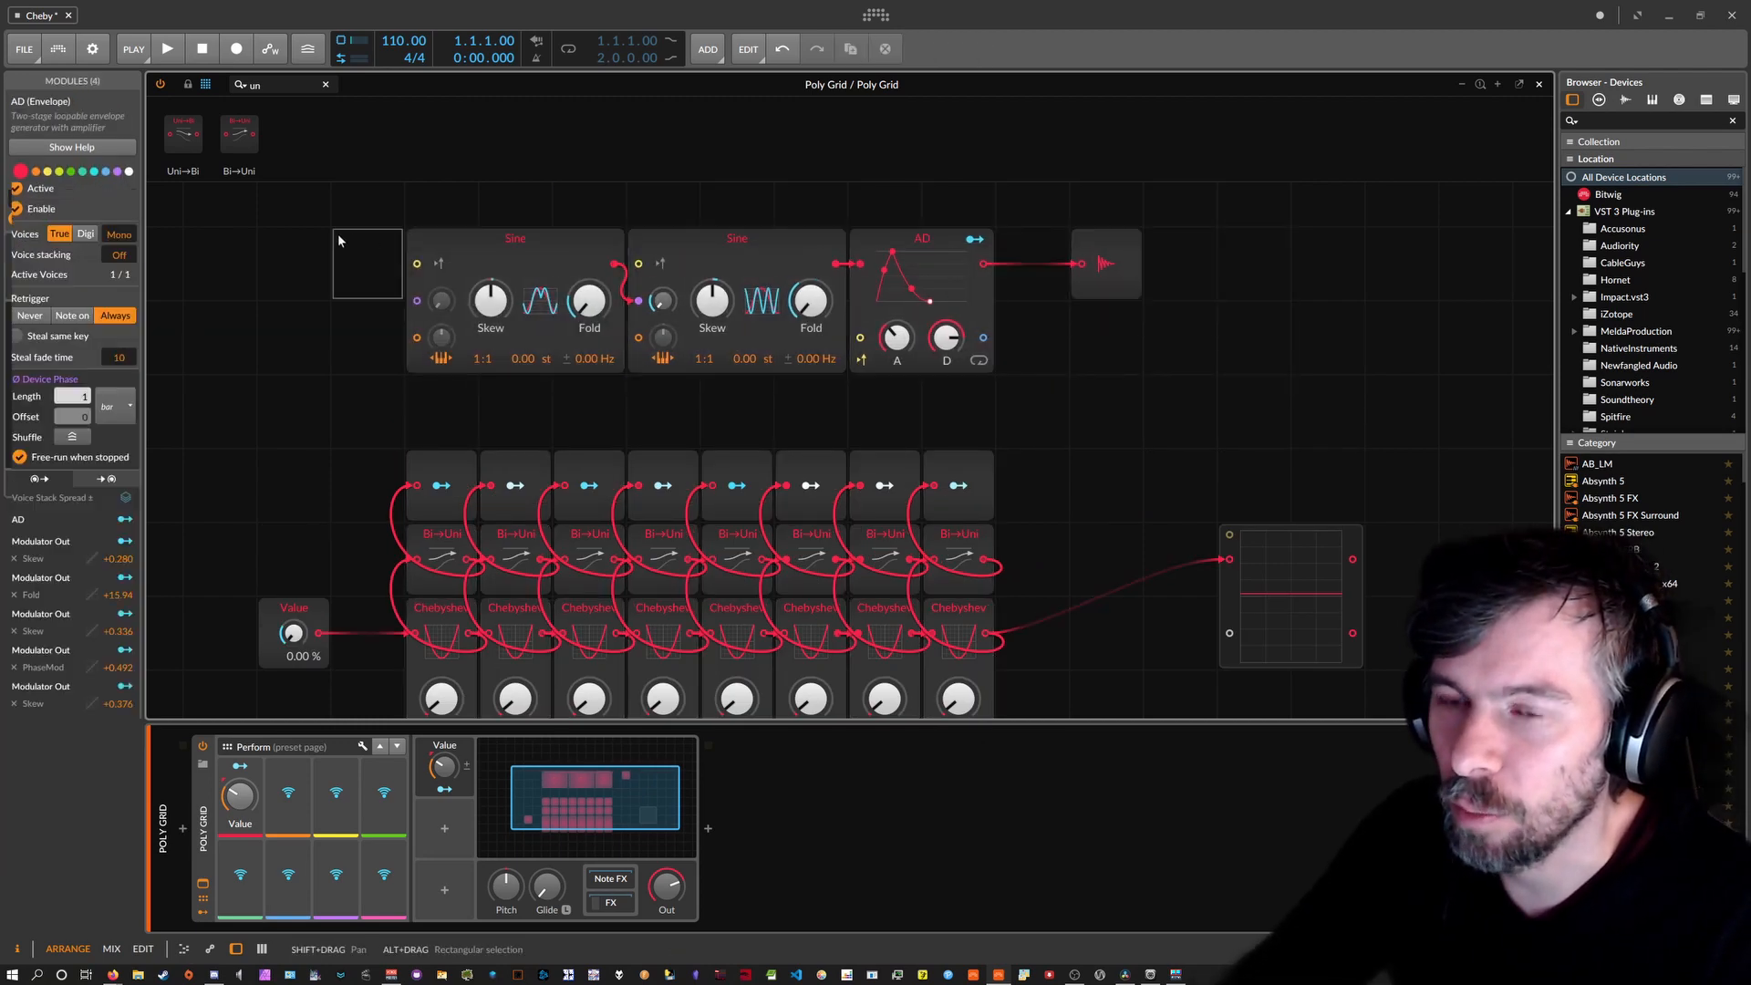
scroll(343, 251, "up", 2)
left_click_drag(326, 309, 1149, 456)
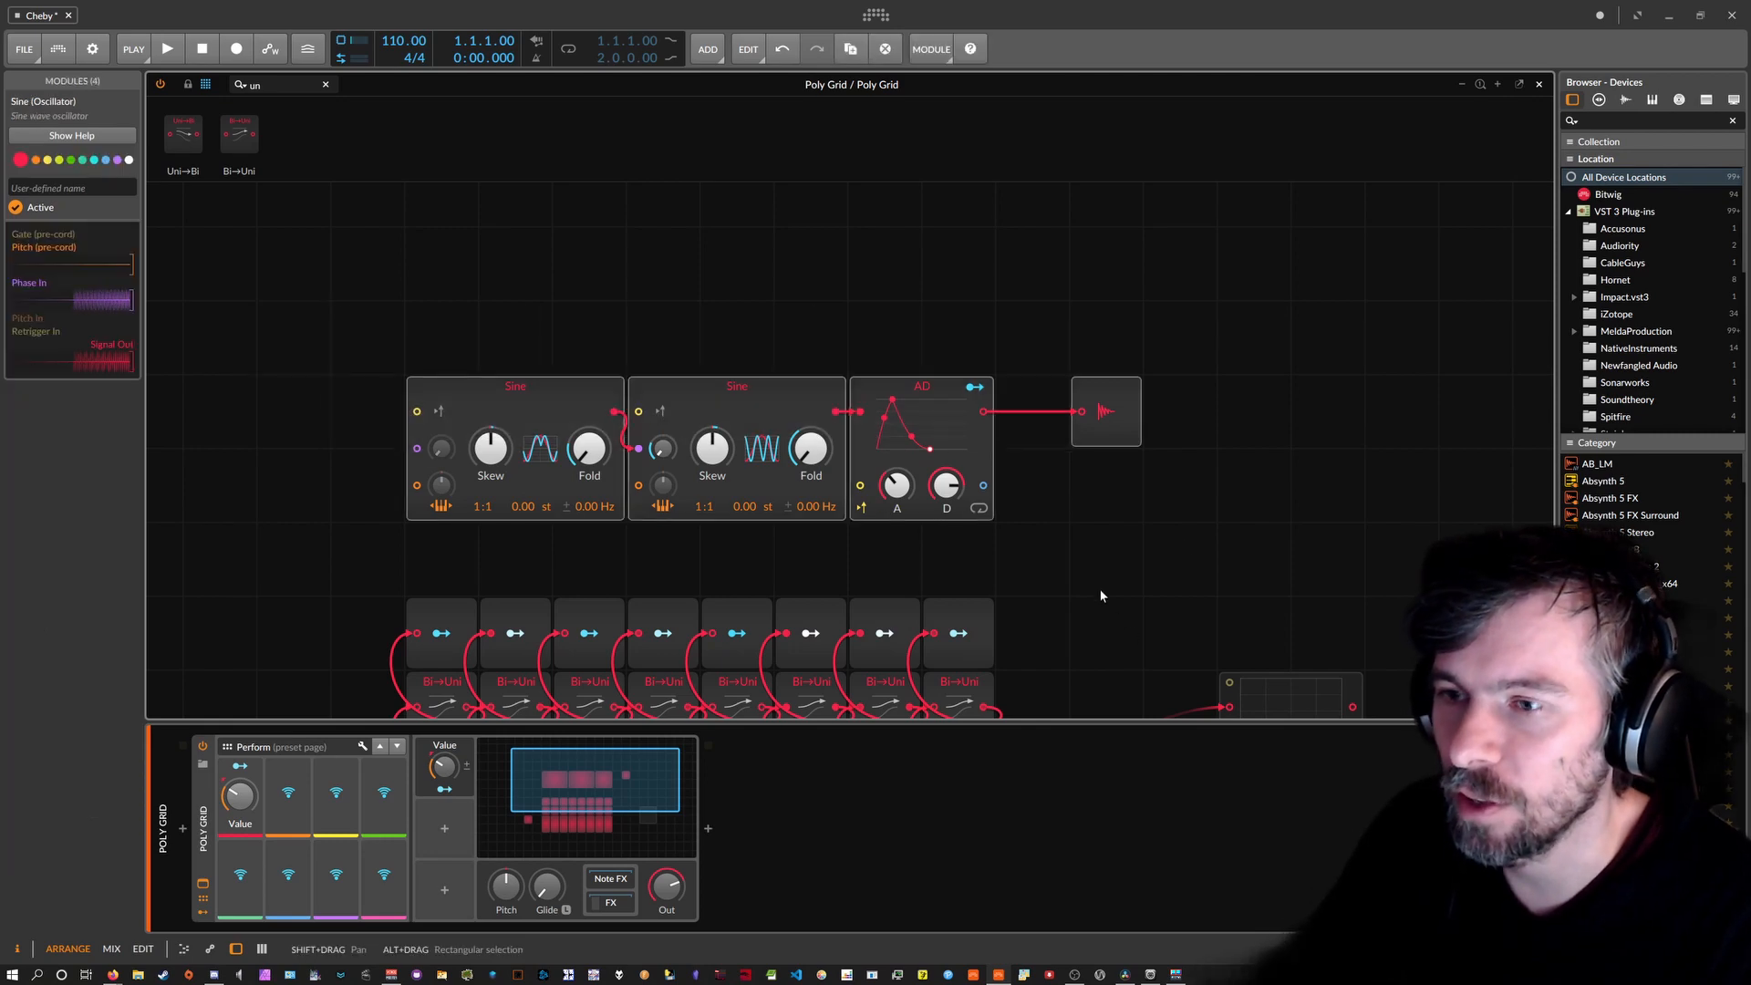
scroll(1102, 595, "down", 2)
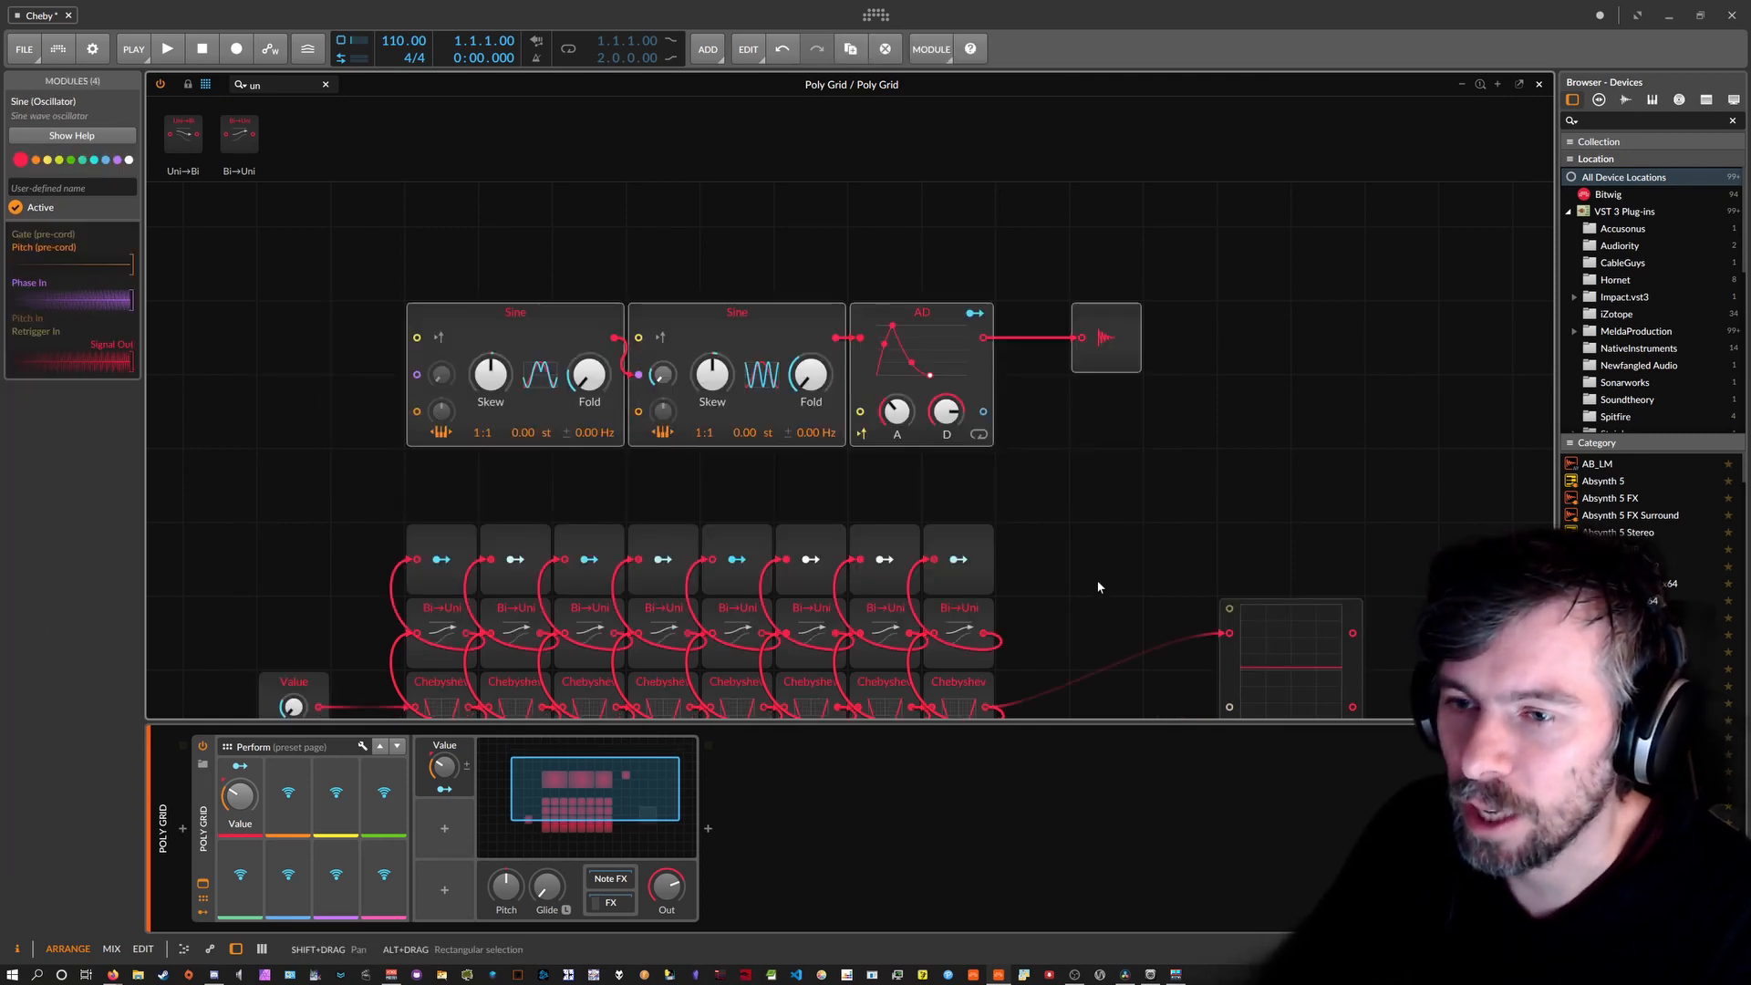
Sweep the Value macro and bring it up to about 50 %.
scroll(1098, 582, "down", 2)
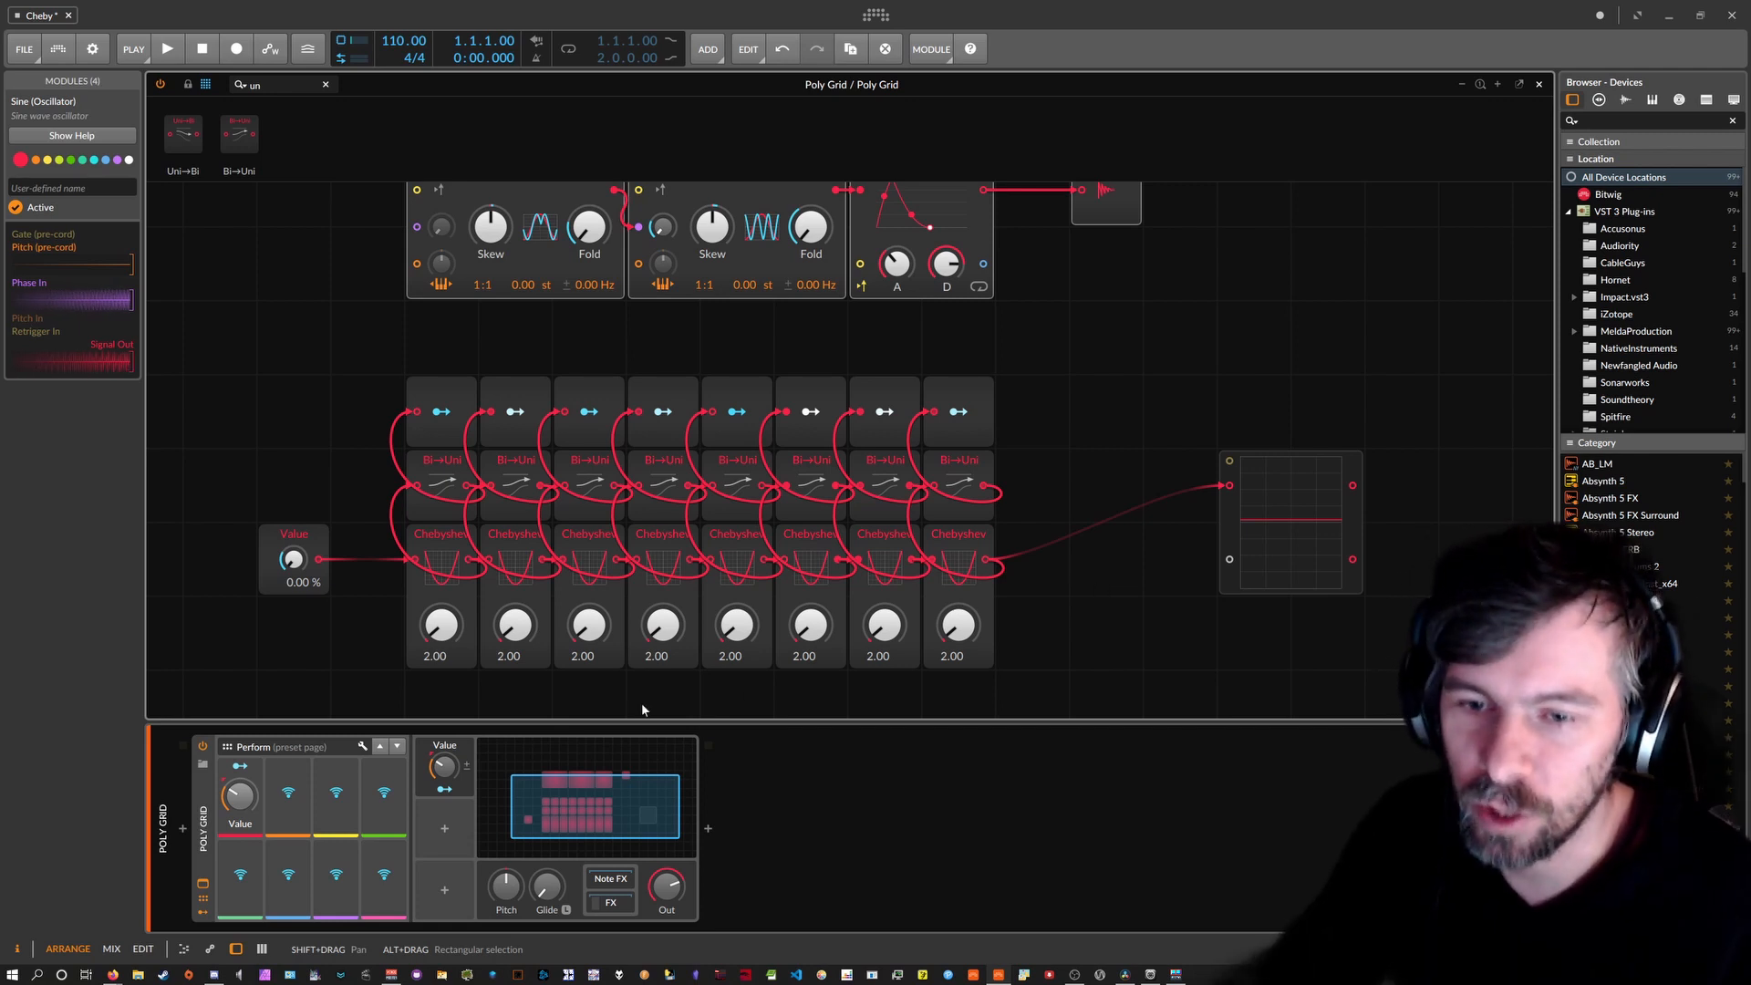
mouse_move(240, 796)
left_mouse_down()
mouse_move(239, 771)
mouse_move(239, 834)
mouse_move(239, 796)
left_mouse_up()
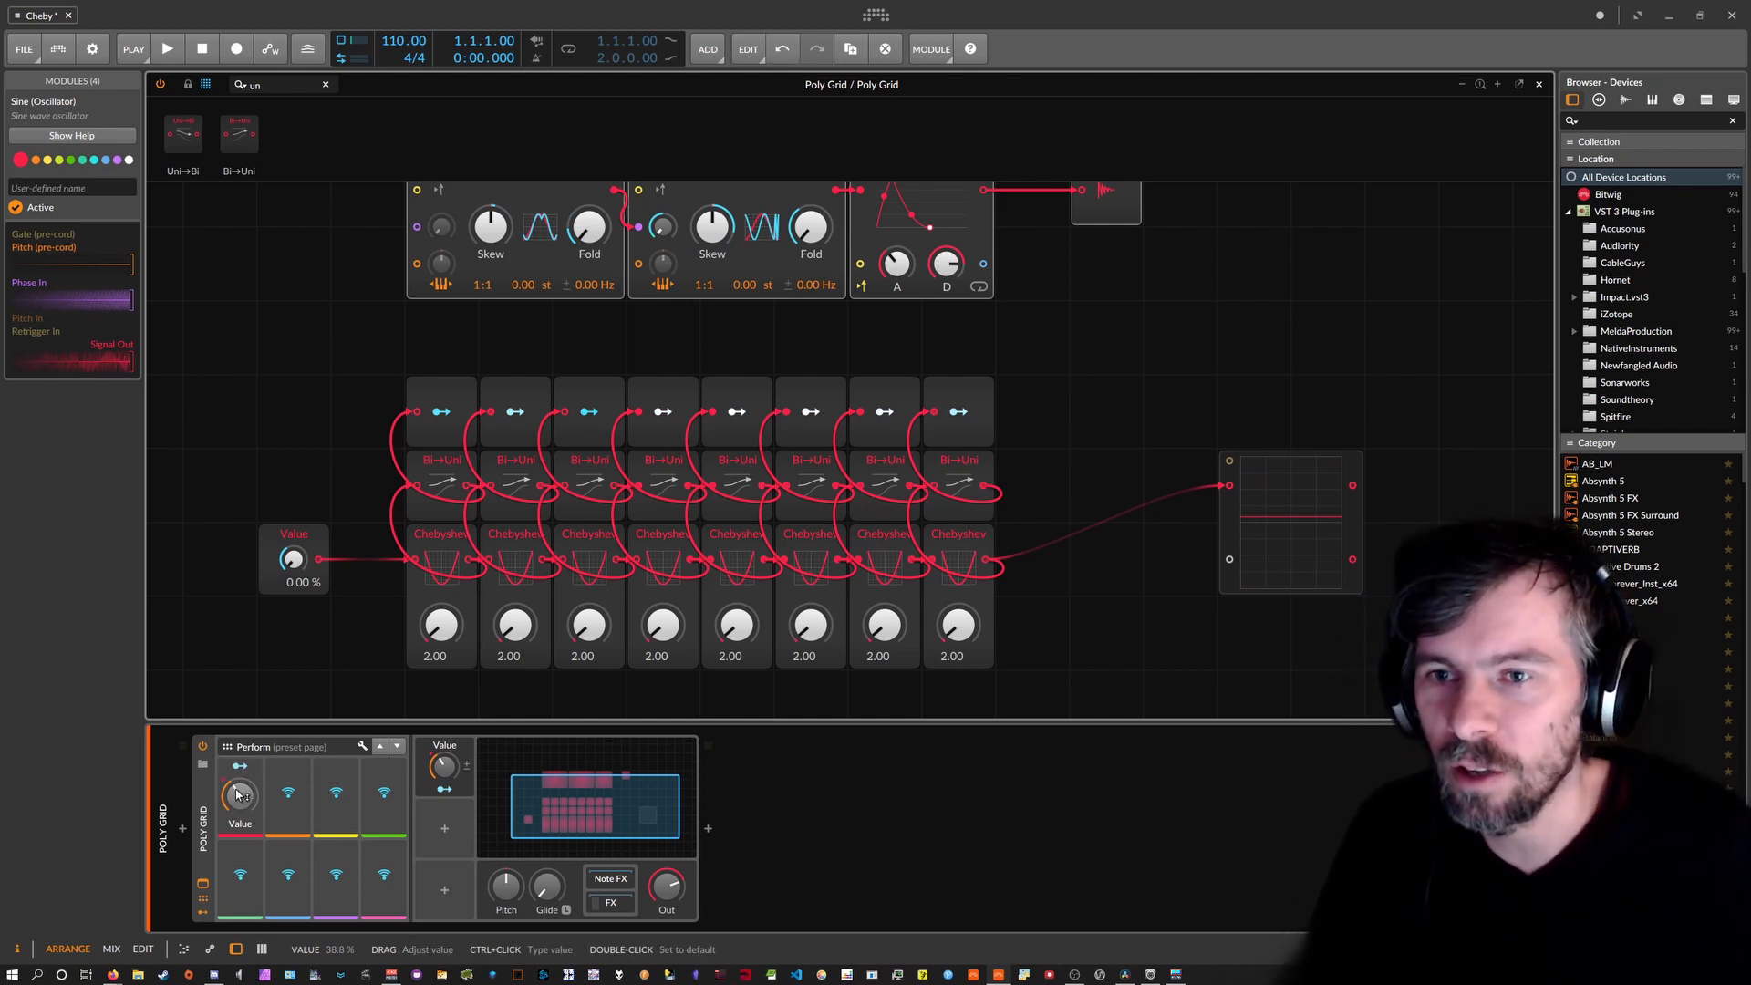
left_click_drag(237, 807, 237, 798)
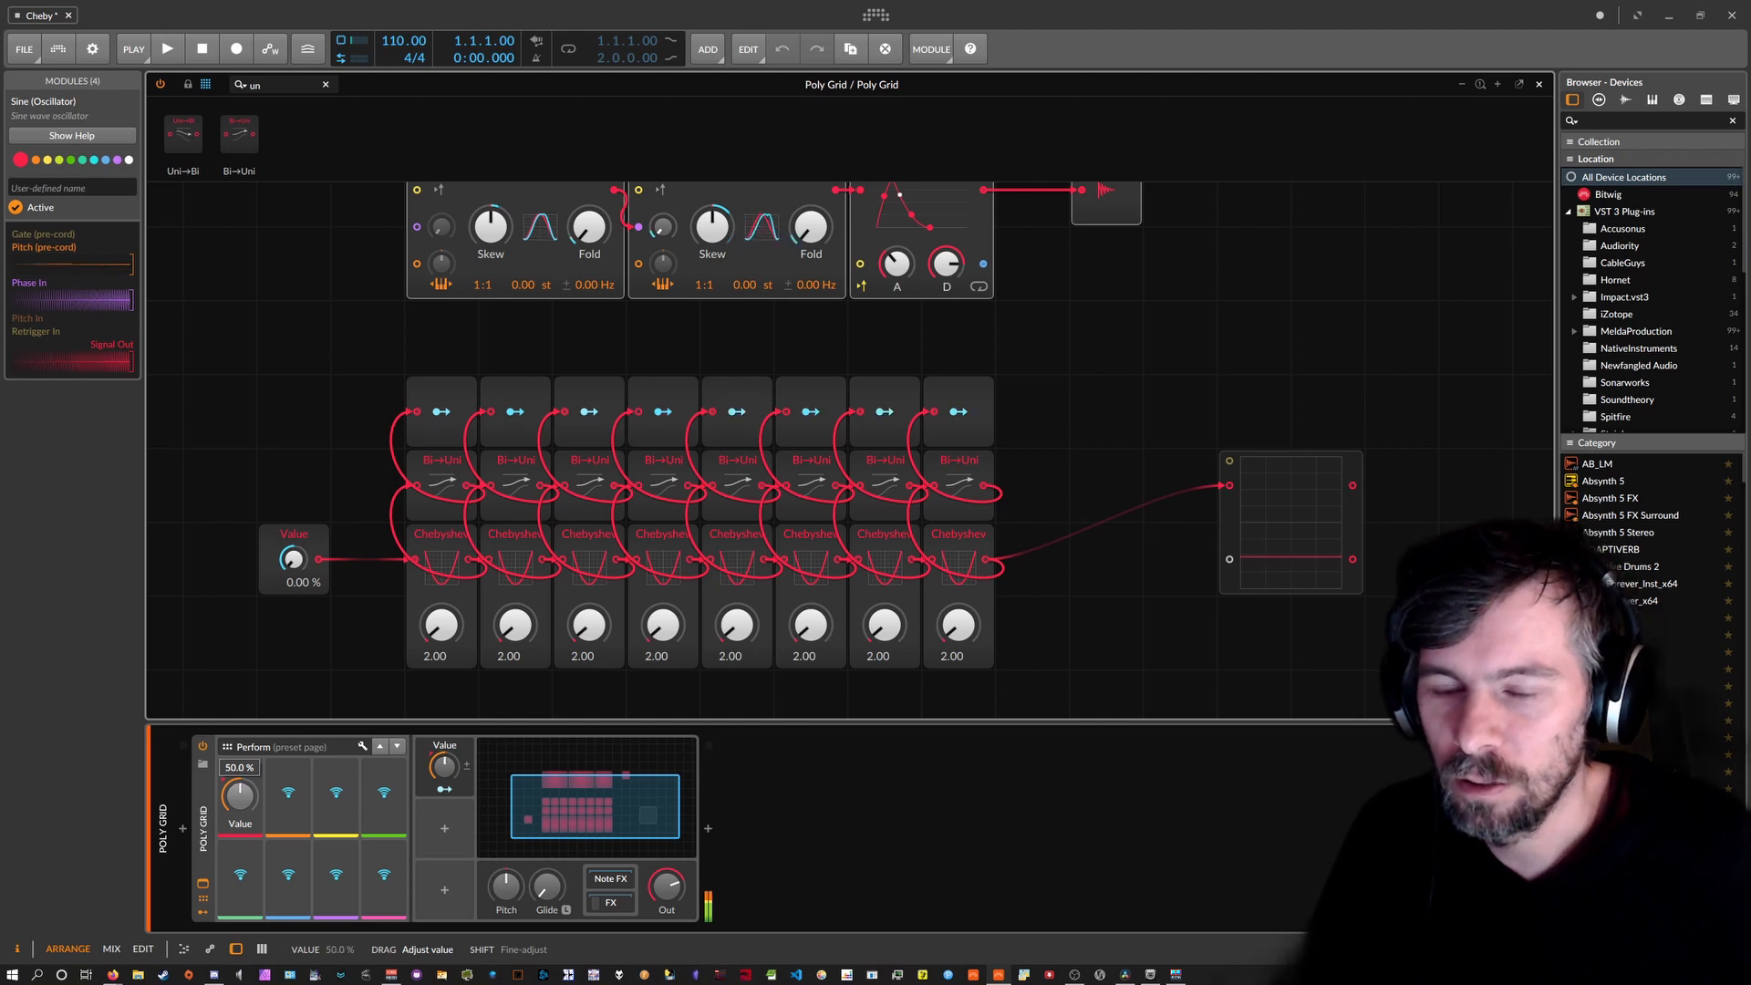
Turn the Poly Grid's Value macro down to about 37 %.
left_click(217, 806)
left_click_drag(246, 802, 245, 805)
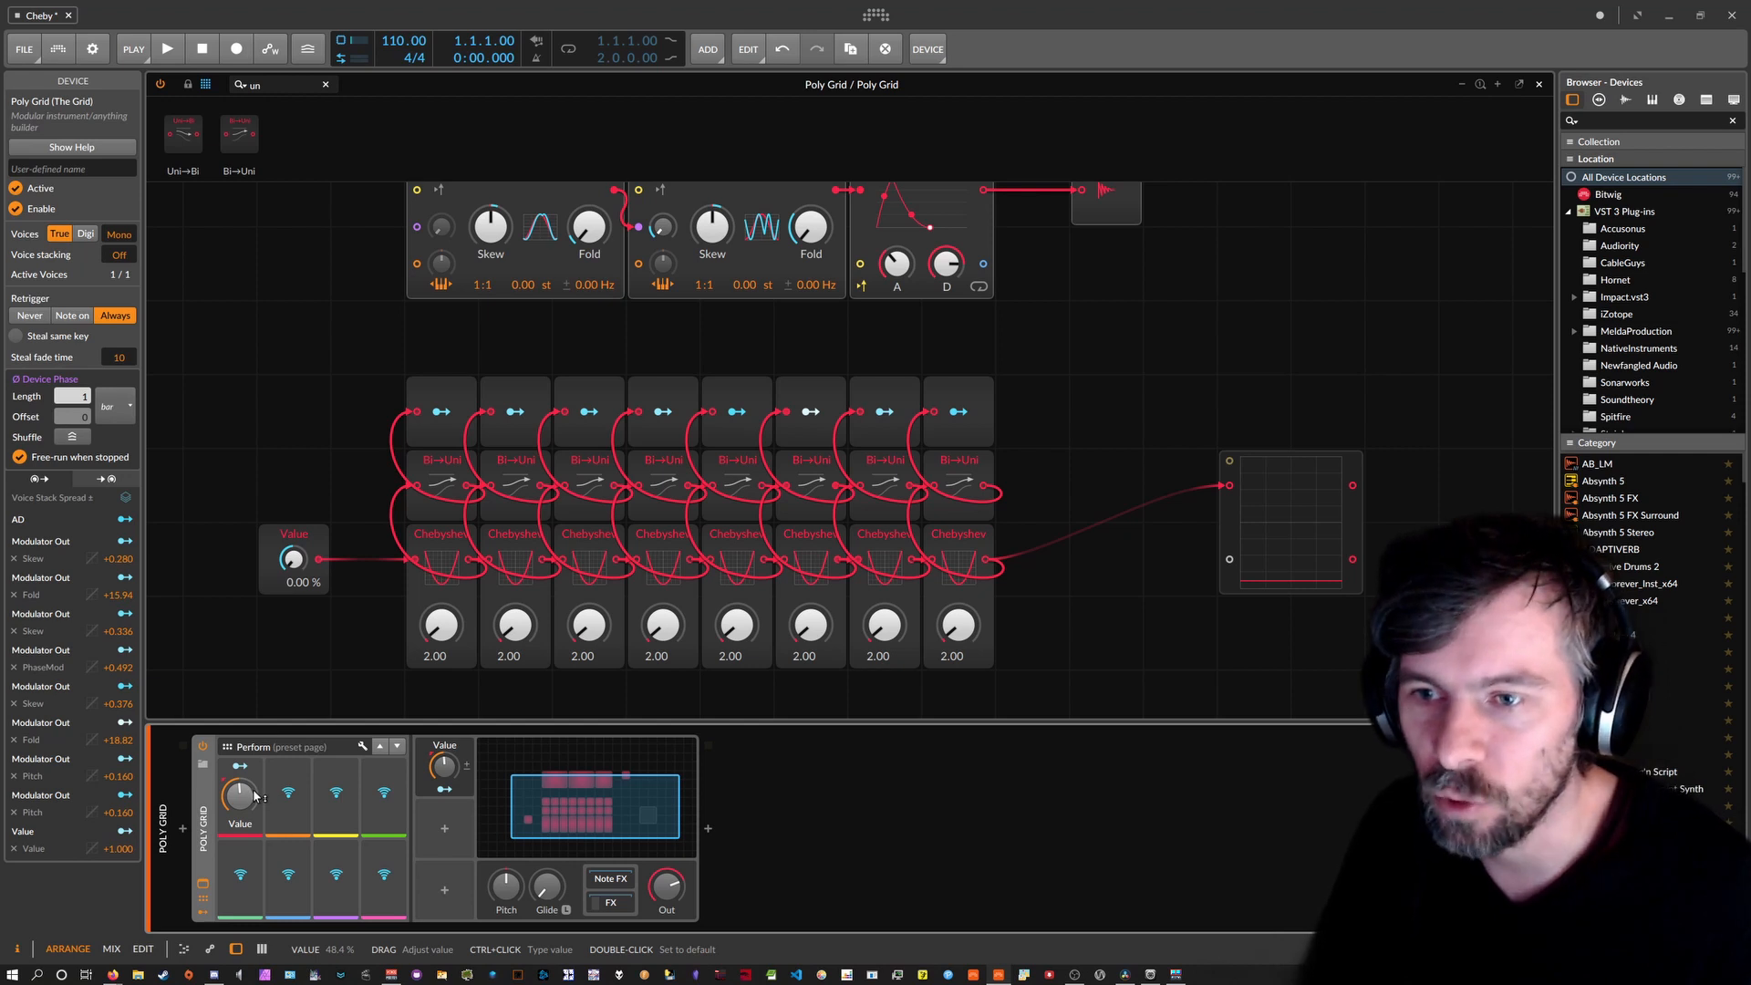
mouse_move(243, 803)
left_mouse_down()
mouse_move(243, 825)
mouse_move(241, 797)
left_mouse_up()
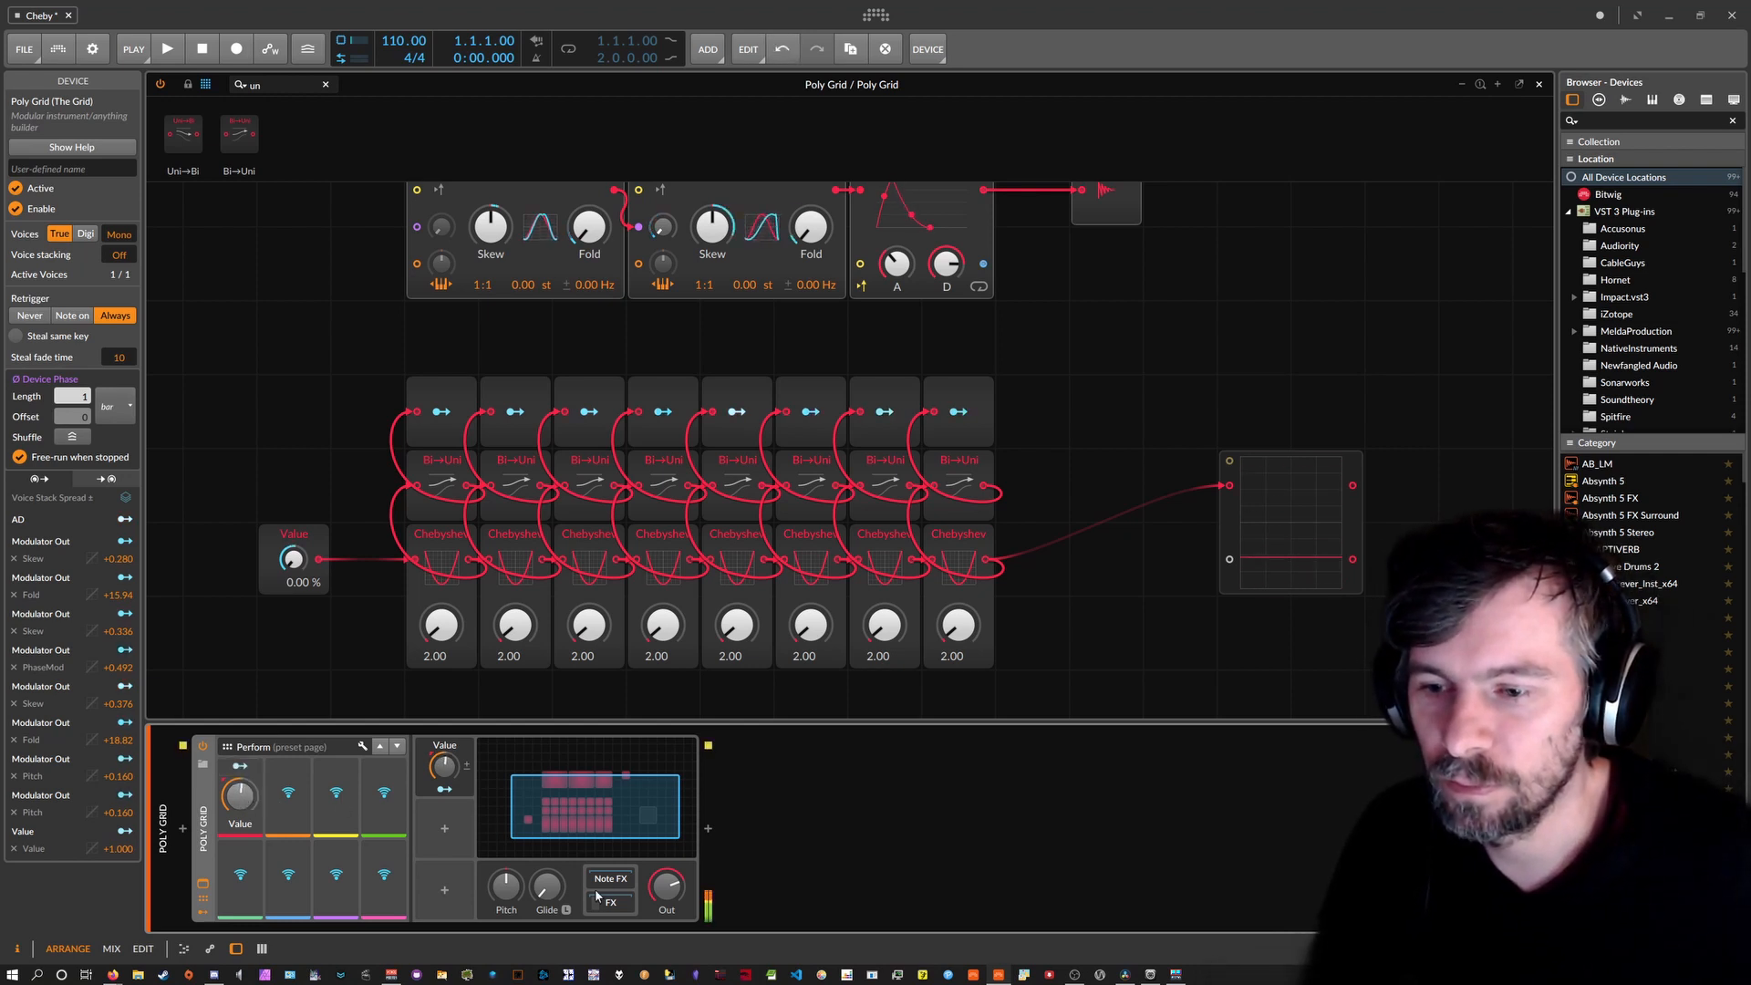
Delete the Grid Note Out device and insert a Reverb after the Poly Grid.
left_click(614, 903)
key("Delete")
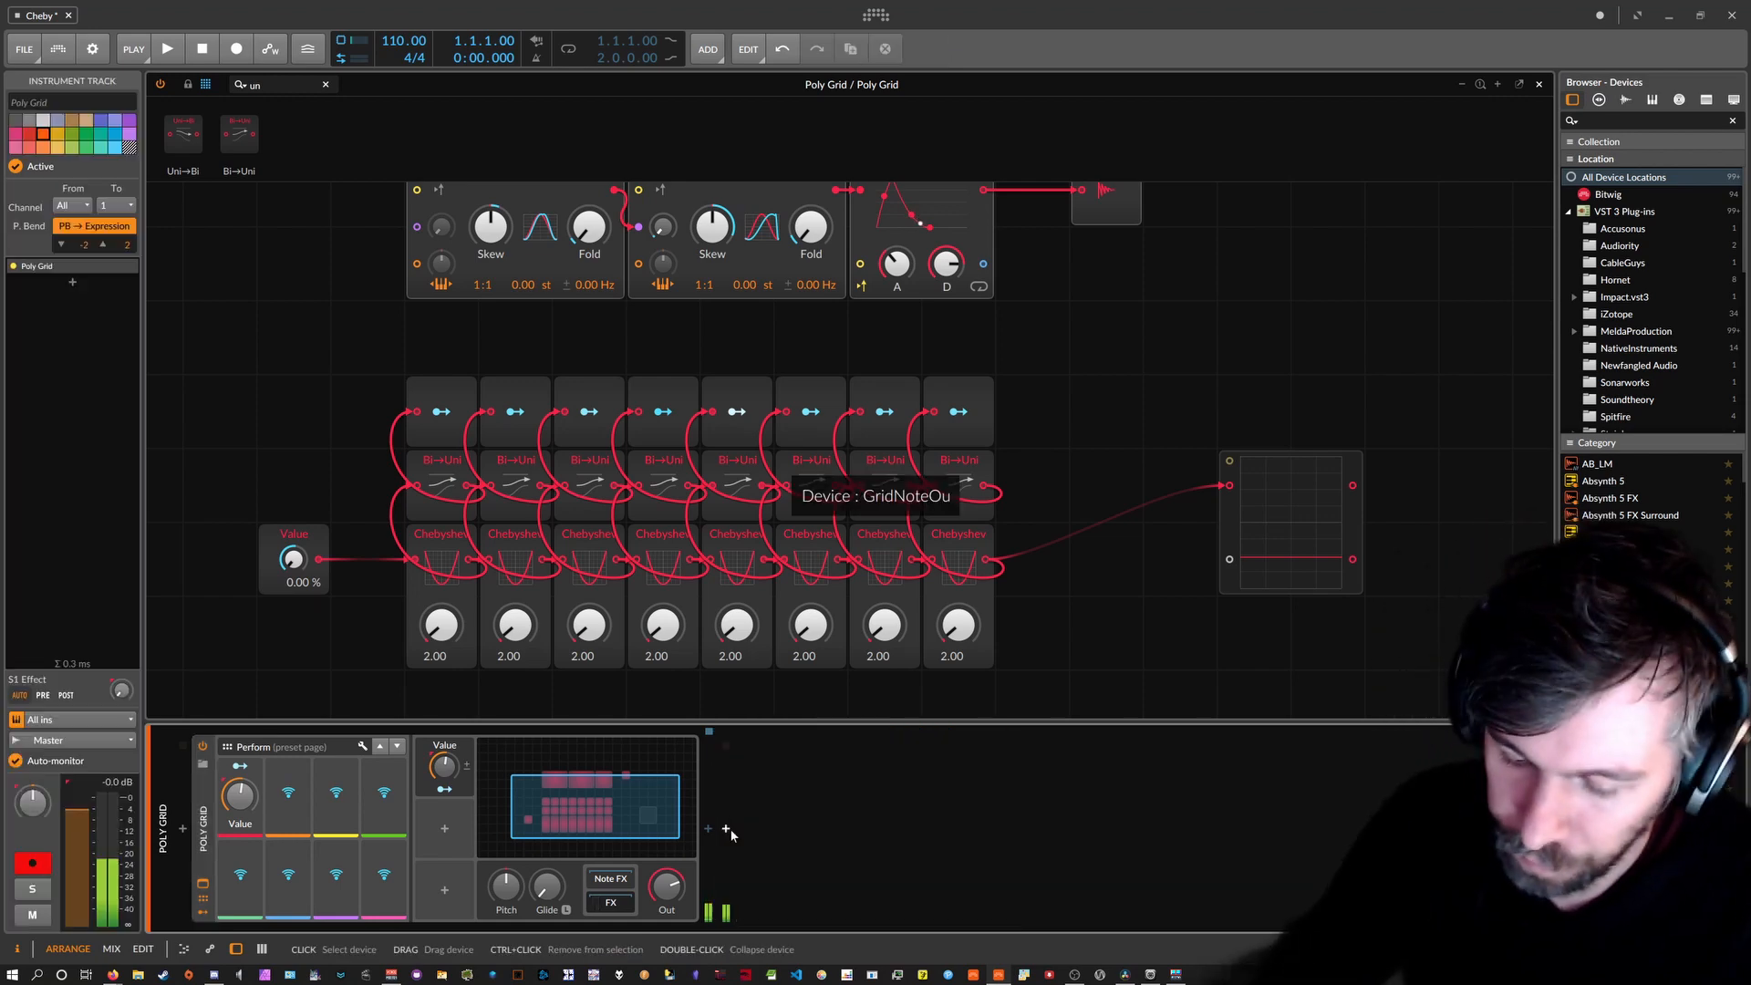
left_click(708, 828)
type("reverb")
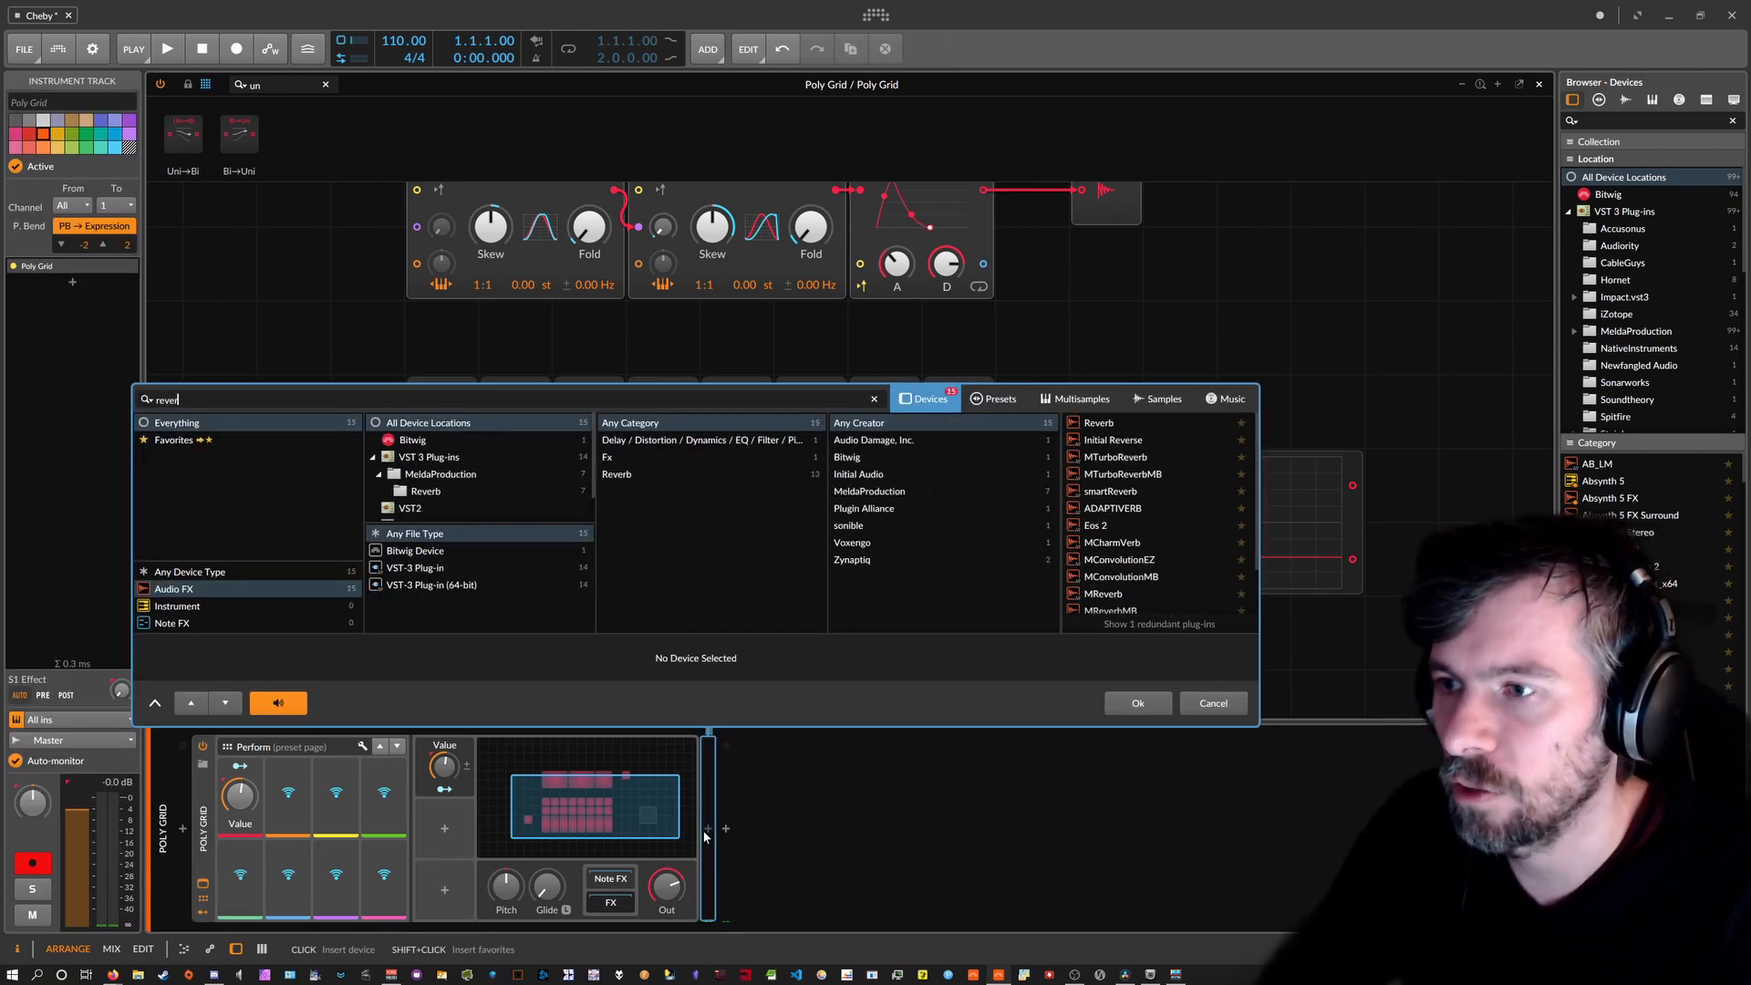
key("Return")
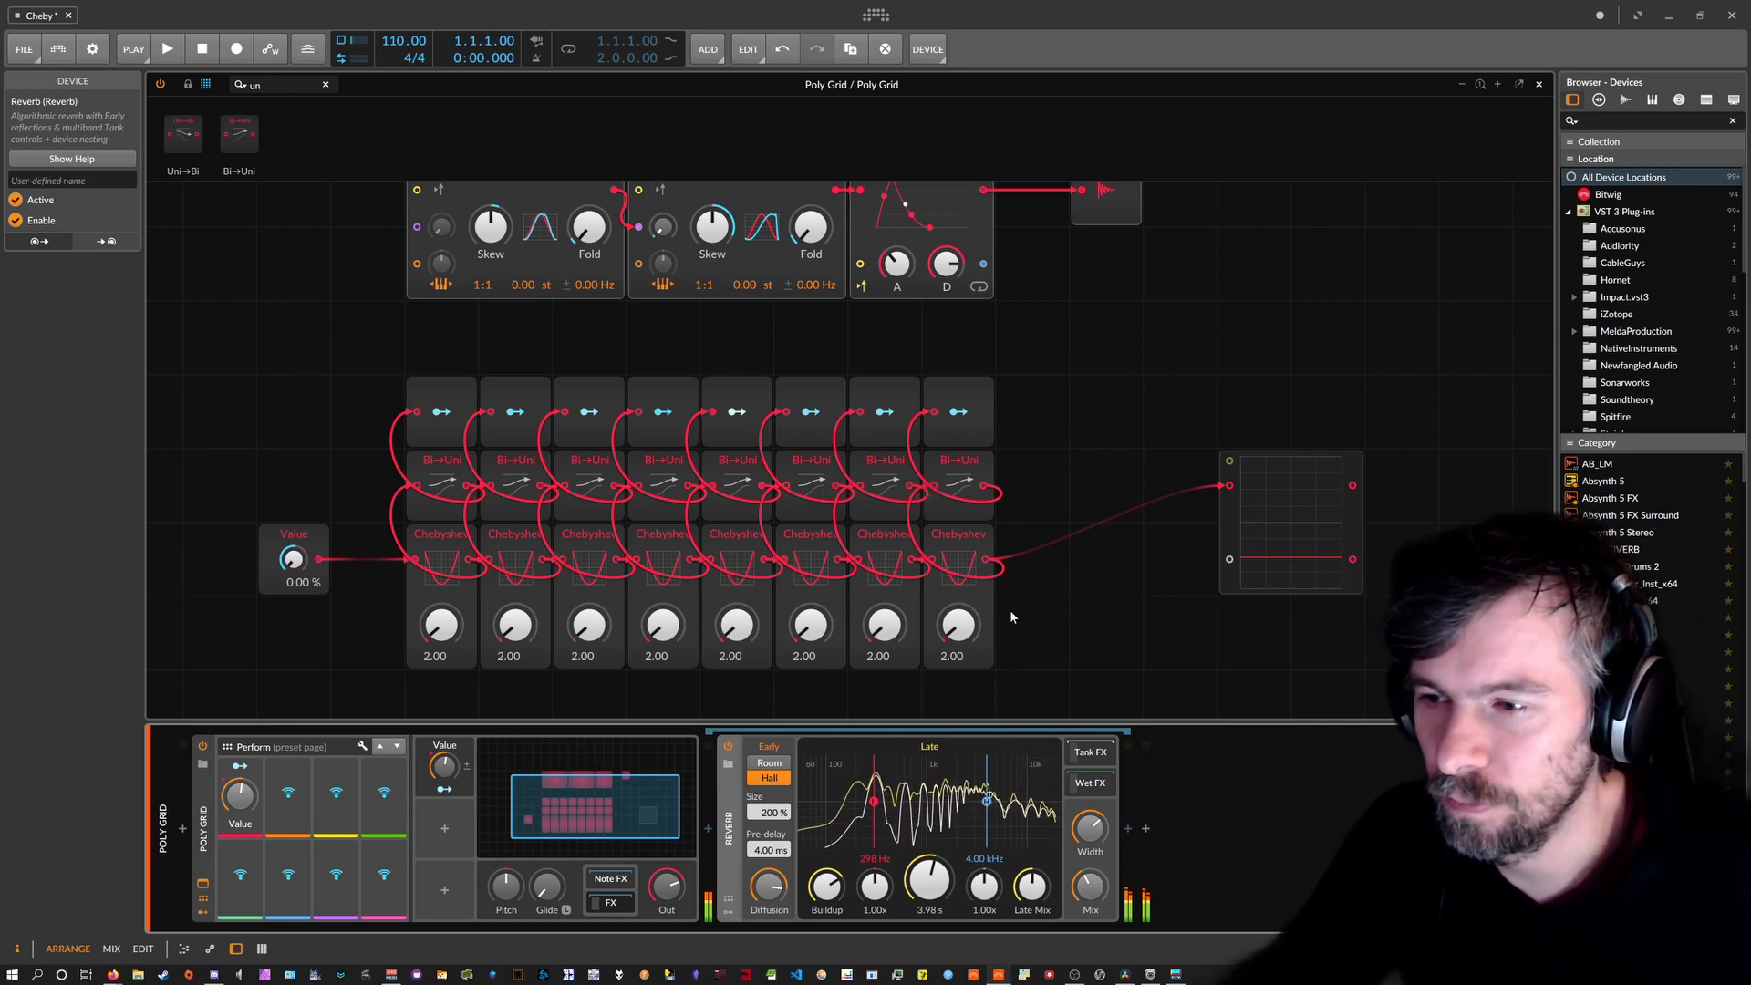
Duplicate the last column into a ninth stage, map it to Reverb time, and shorten that to 316 ms.
left_click_drag(1039, 621, 972, 407)
key("ctrl+d")
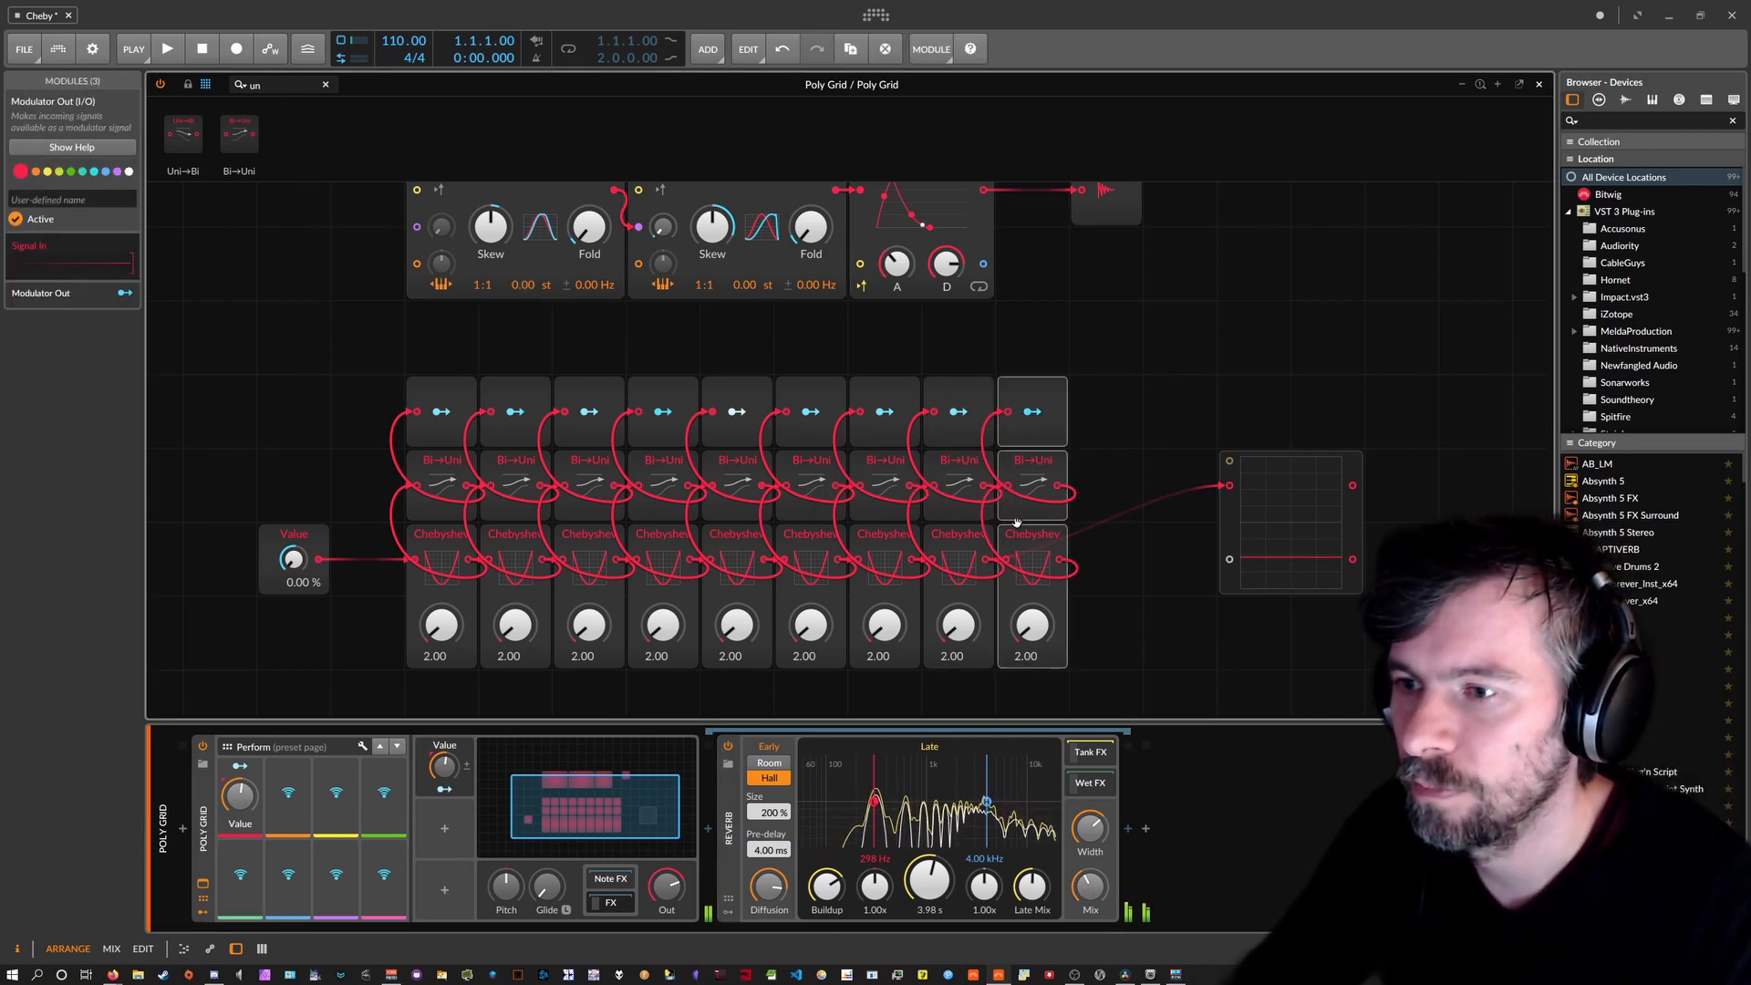
left_click(1031, 412)
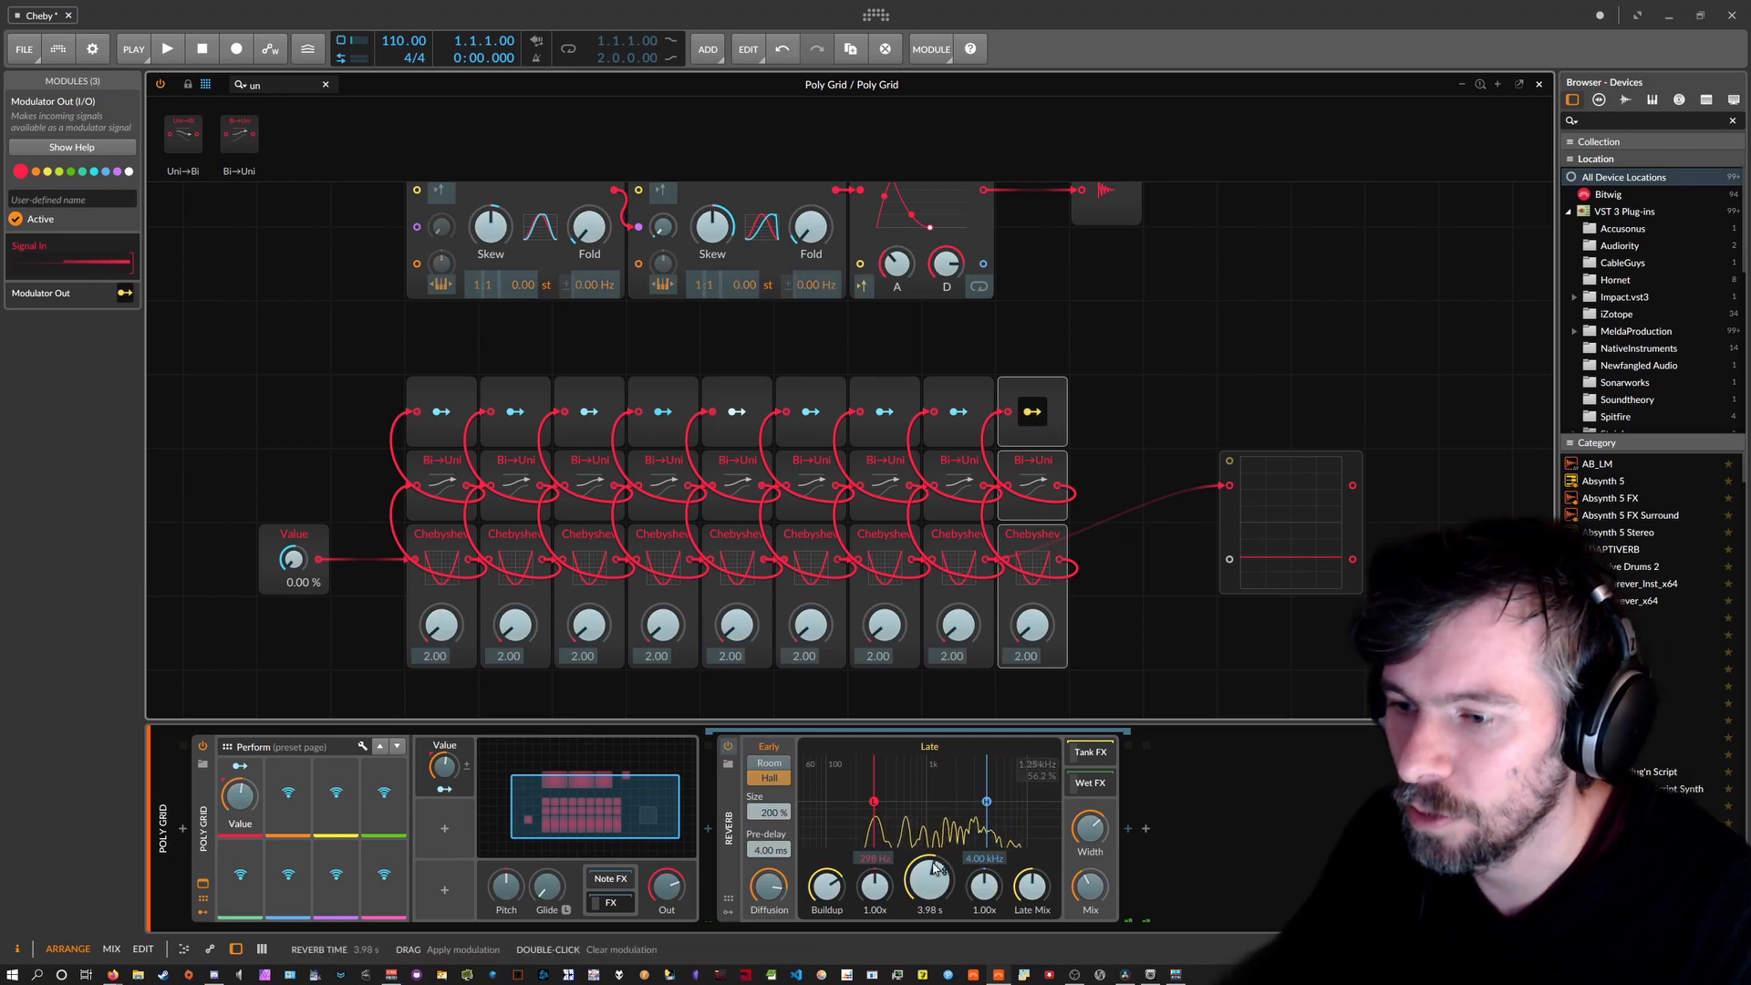
left_click_drag(927, 881, 929, 948)
left_click(1033, 412)
left_click_drag(1090, 885, 1089, 948)
Duplicate a tenth stage modulating the Reverb Mix, then lower the Value macro to about 23 %.
key("ctrl+d")
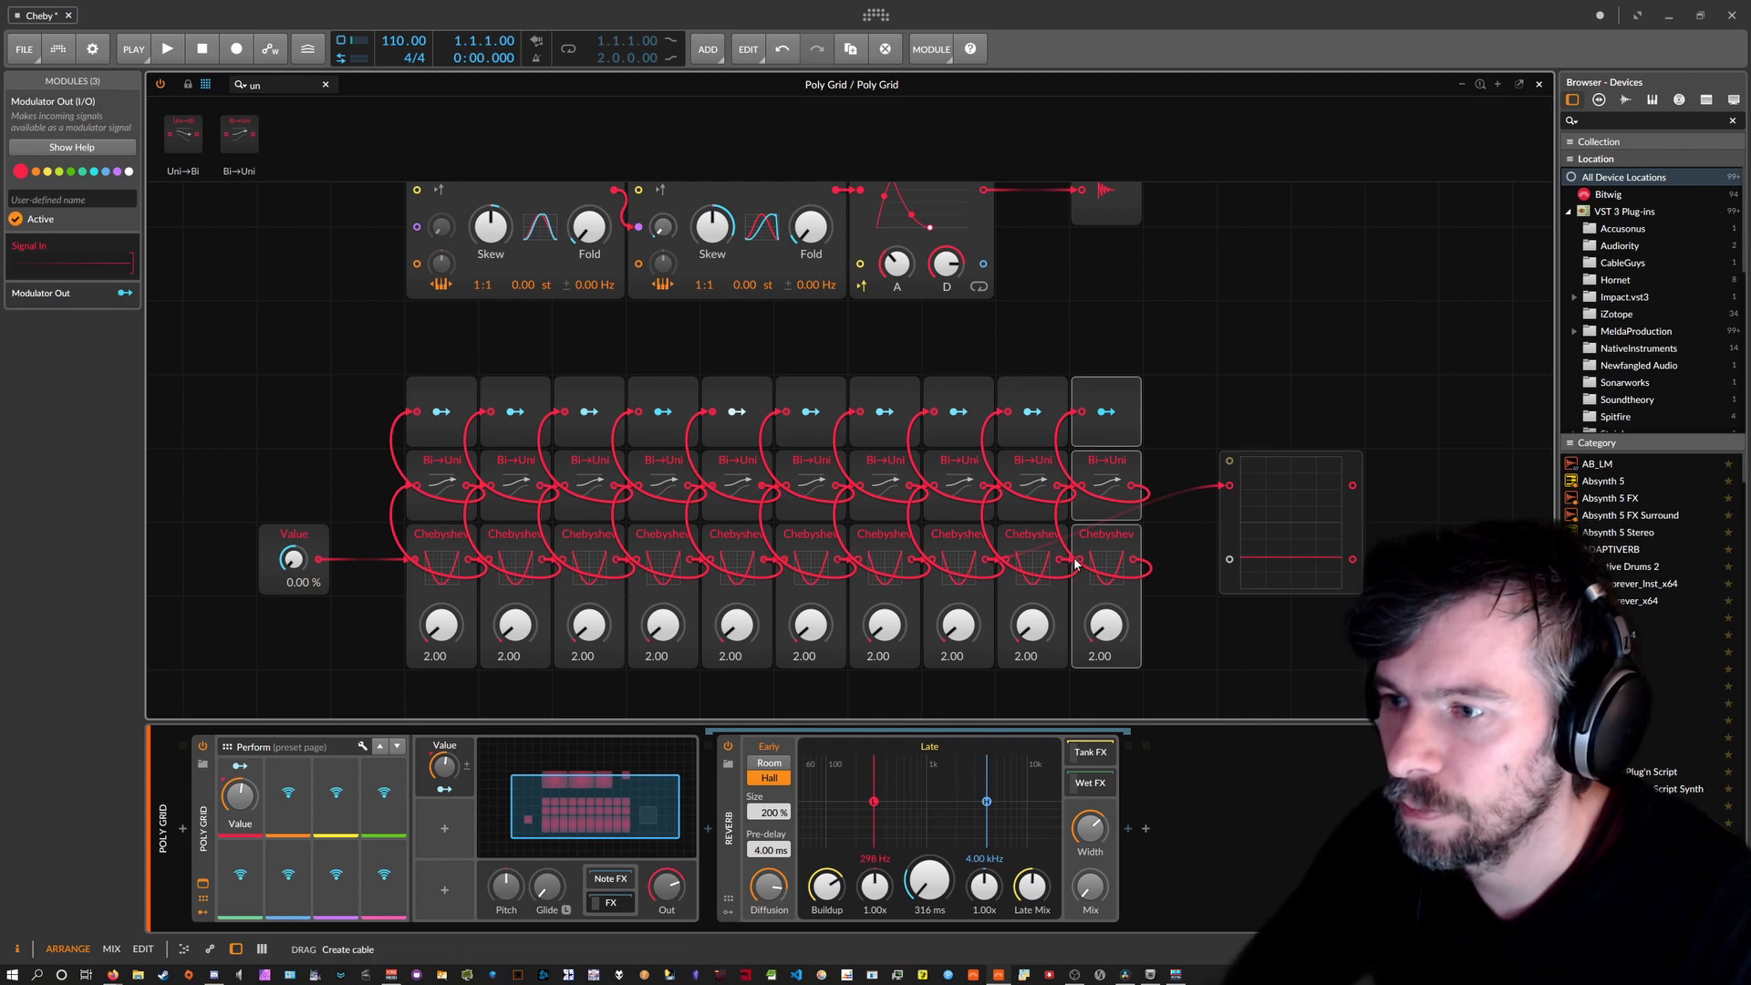
left_click(1106, 412)
left_click_drag(1089, 886, 1089, 851)
left_click(1106, 412)
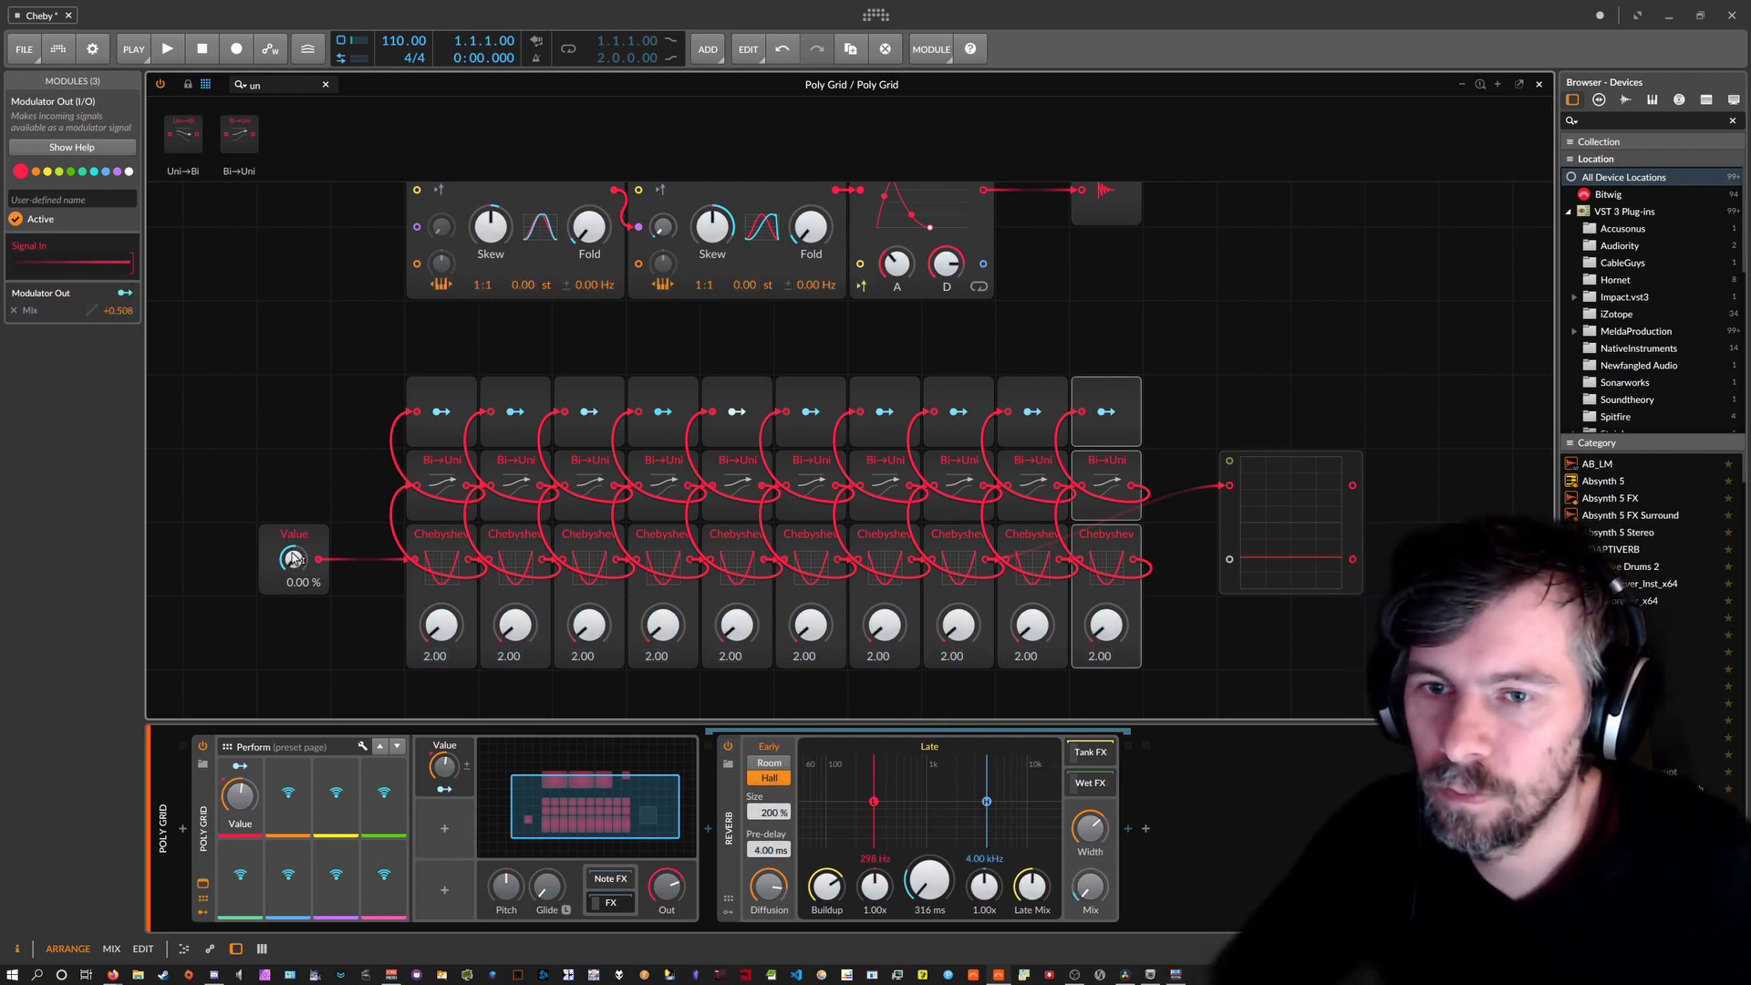
mouse_move(294, 558)
left_mouse_down()
mouse_move(294, 520)
mouse_move(294, 570)
left_mouse_up()
mouse_move(240, 795)
left_mouse_down()
mouse_move(239, 839)
mouse_move(253, 804)
left_mouse_up()
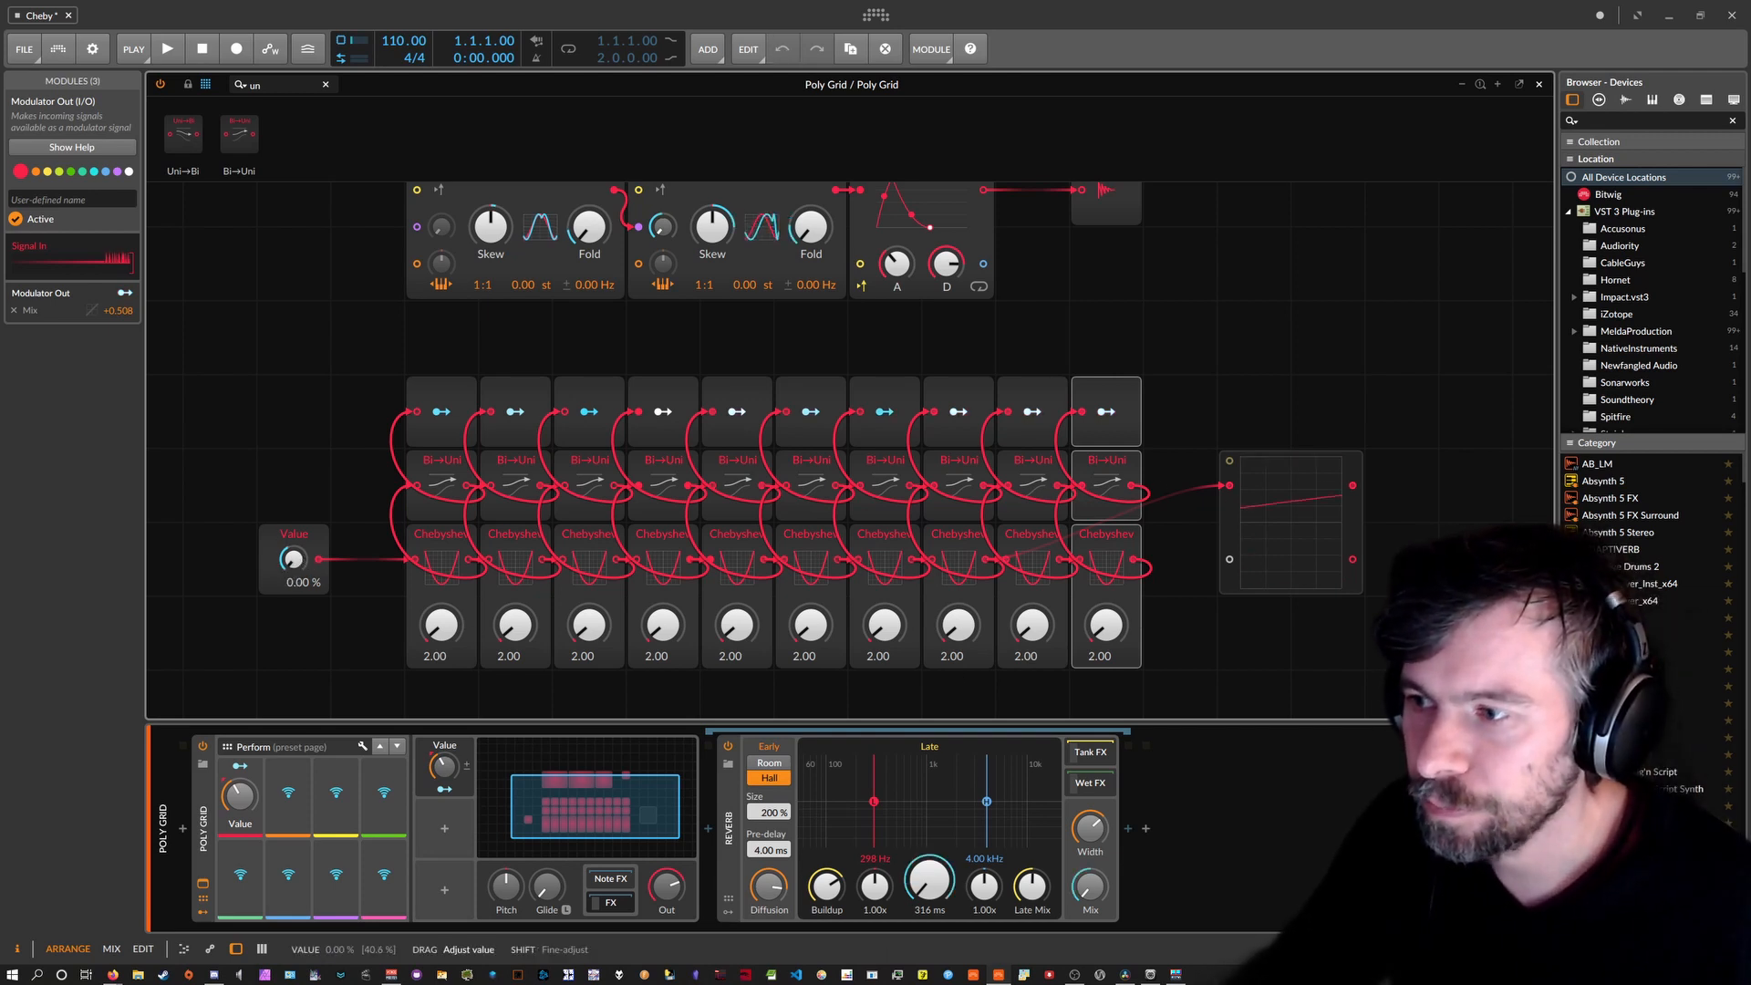
Raise the Value macro to about 48 % and select the first six module columns.
mouse_move(239, 796)
left_mouse_down()
mouse_move(240, 755)
mouse_move(244, 798)
mouse_move(244, 781)
left_mouse_up()
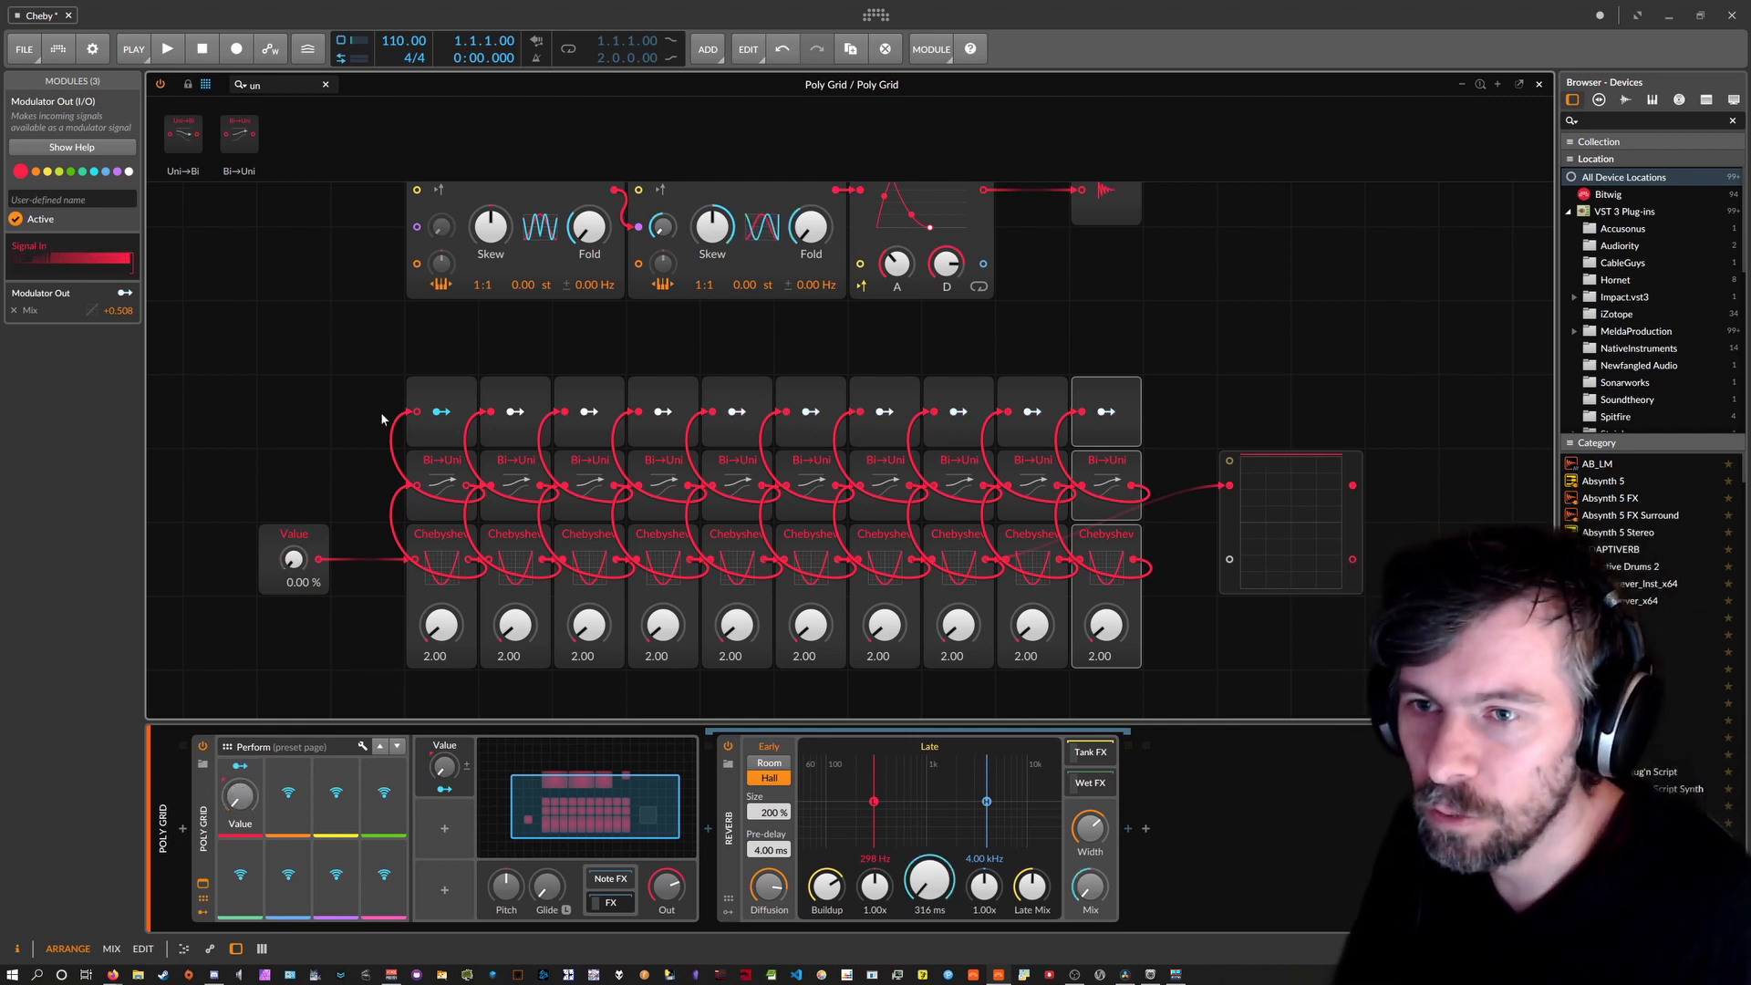
left_click_drag(330, 369, 780, 674)
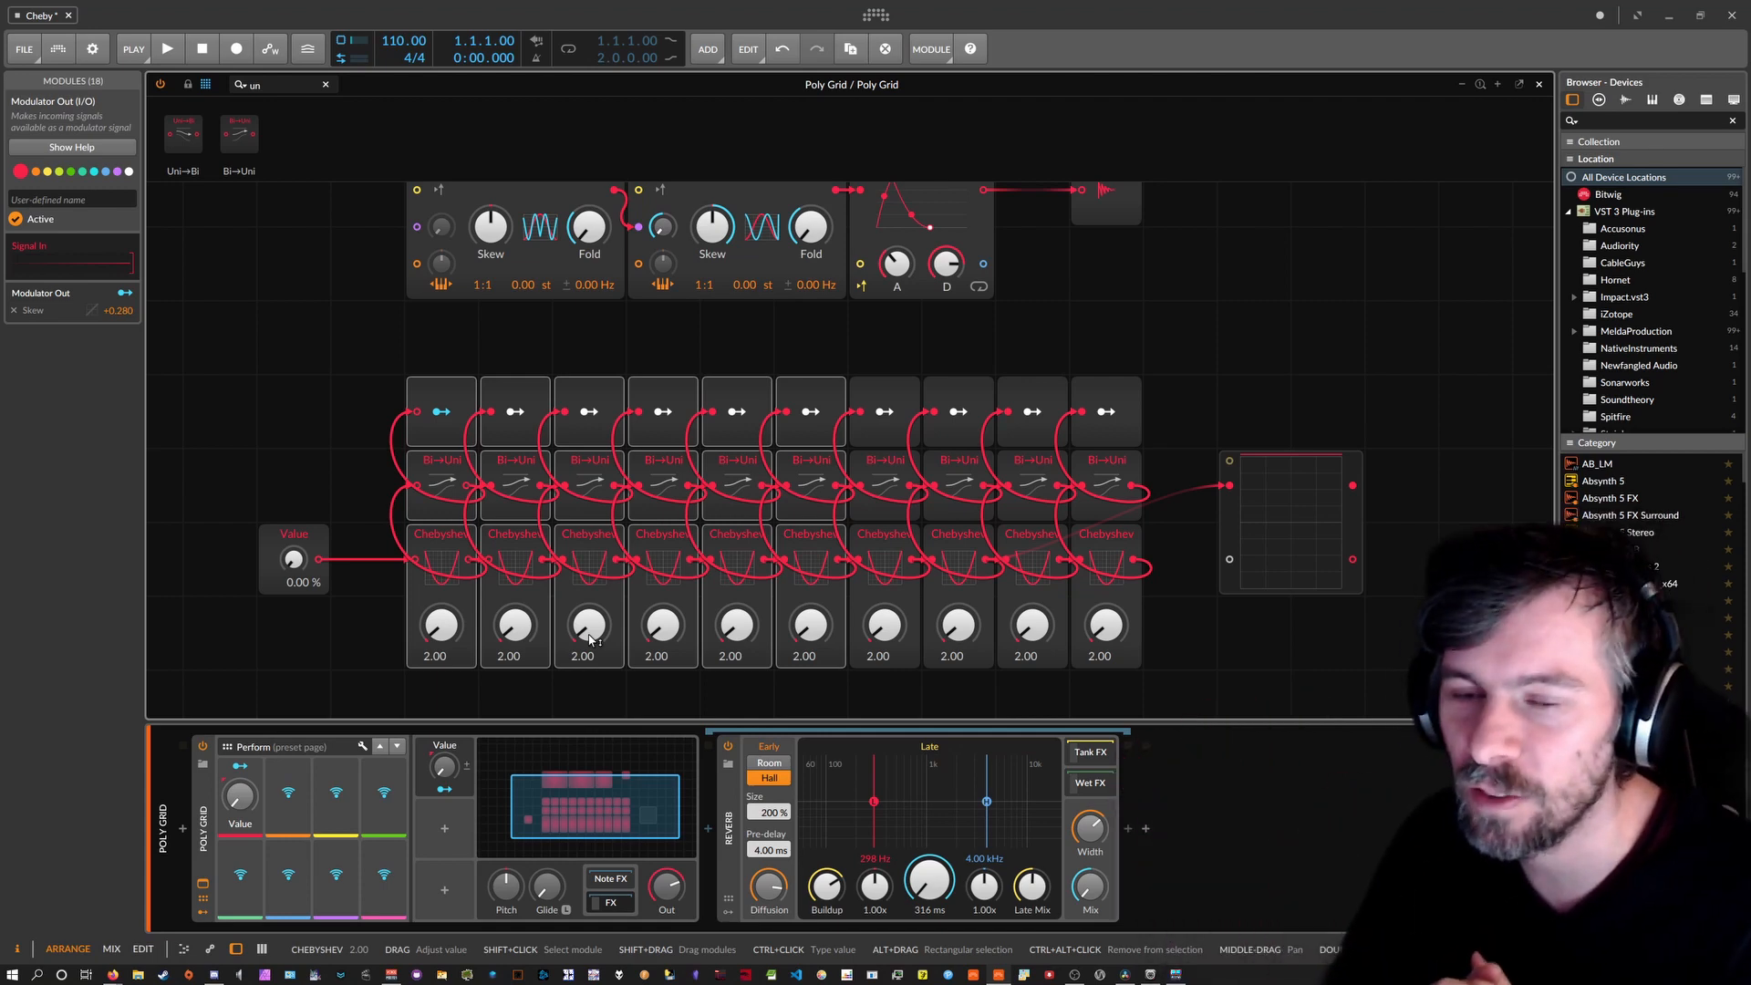
Raise the grid's Value module through 17.6 % and 19 %, settling at 26.4 %.
scroll(716, 448, "up", 2)
scroll(472, 593, "down", 1)
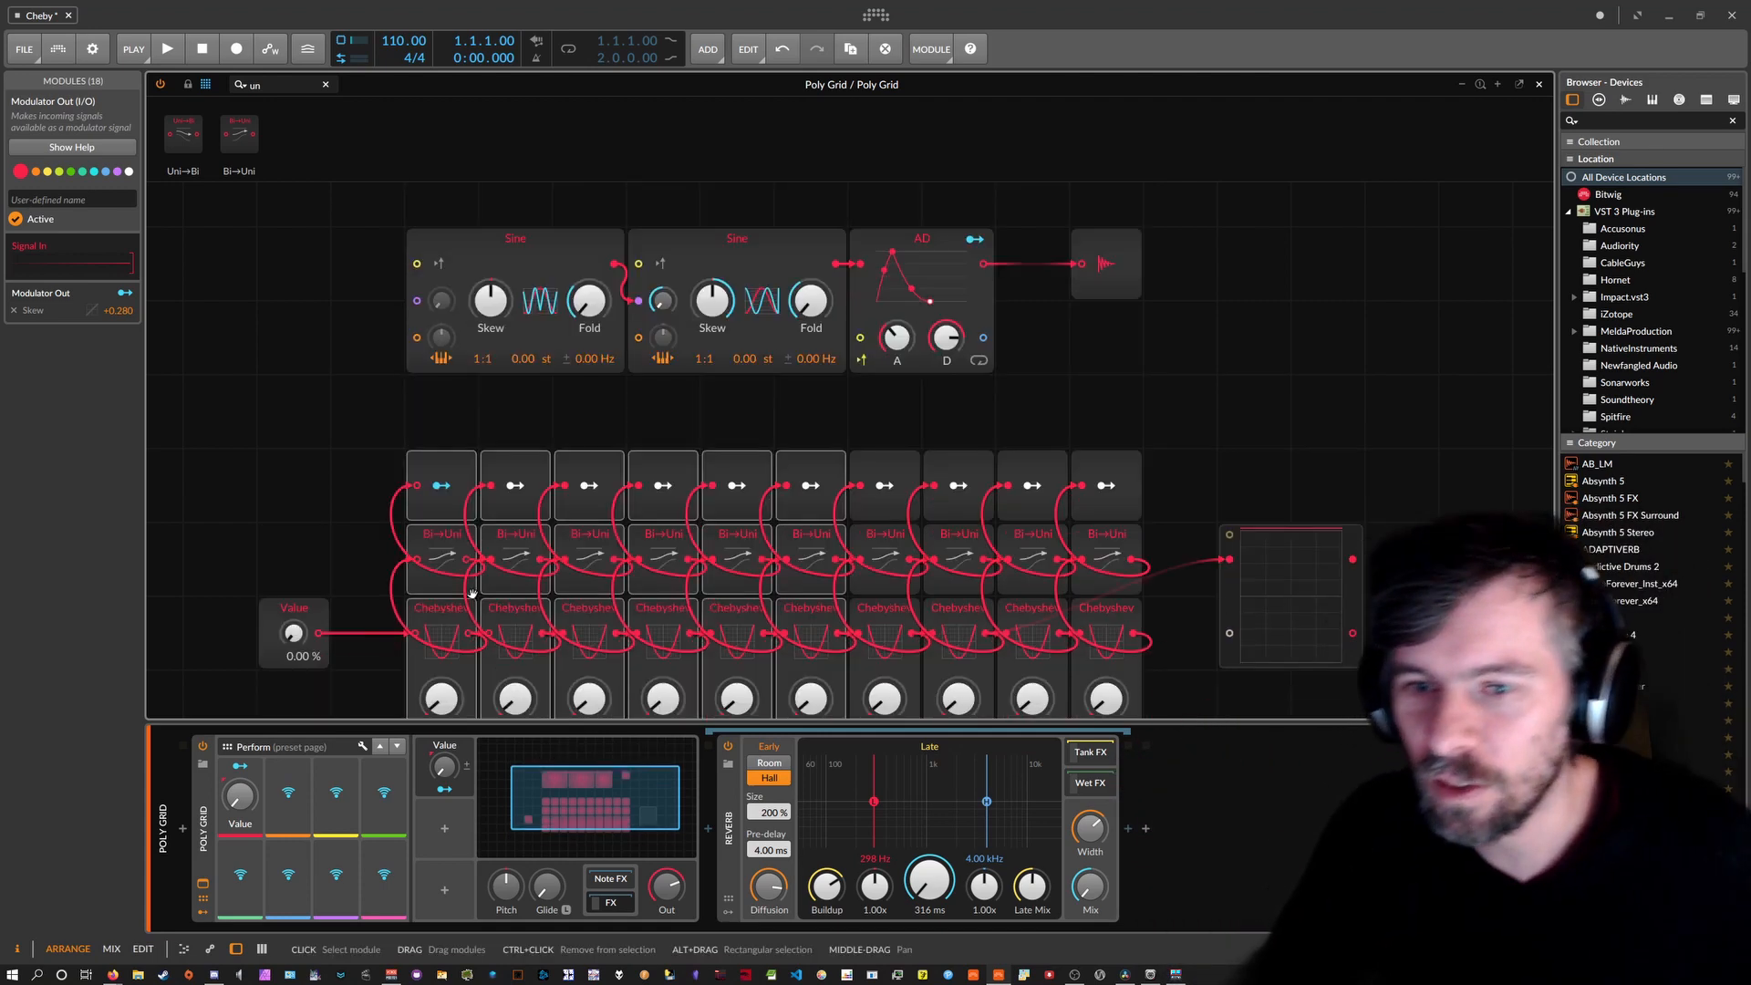
mouse_move(292, 632)
left_mouse_down()
mouse_move(292, 616)
mouse_move(292, 632)
left_mouse_up()
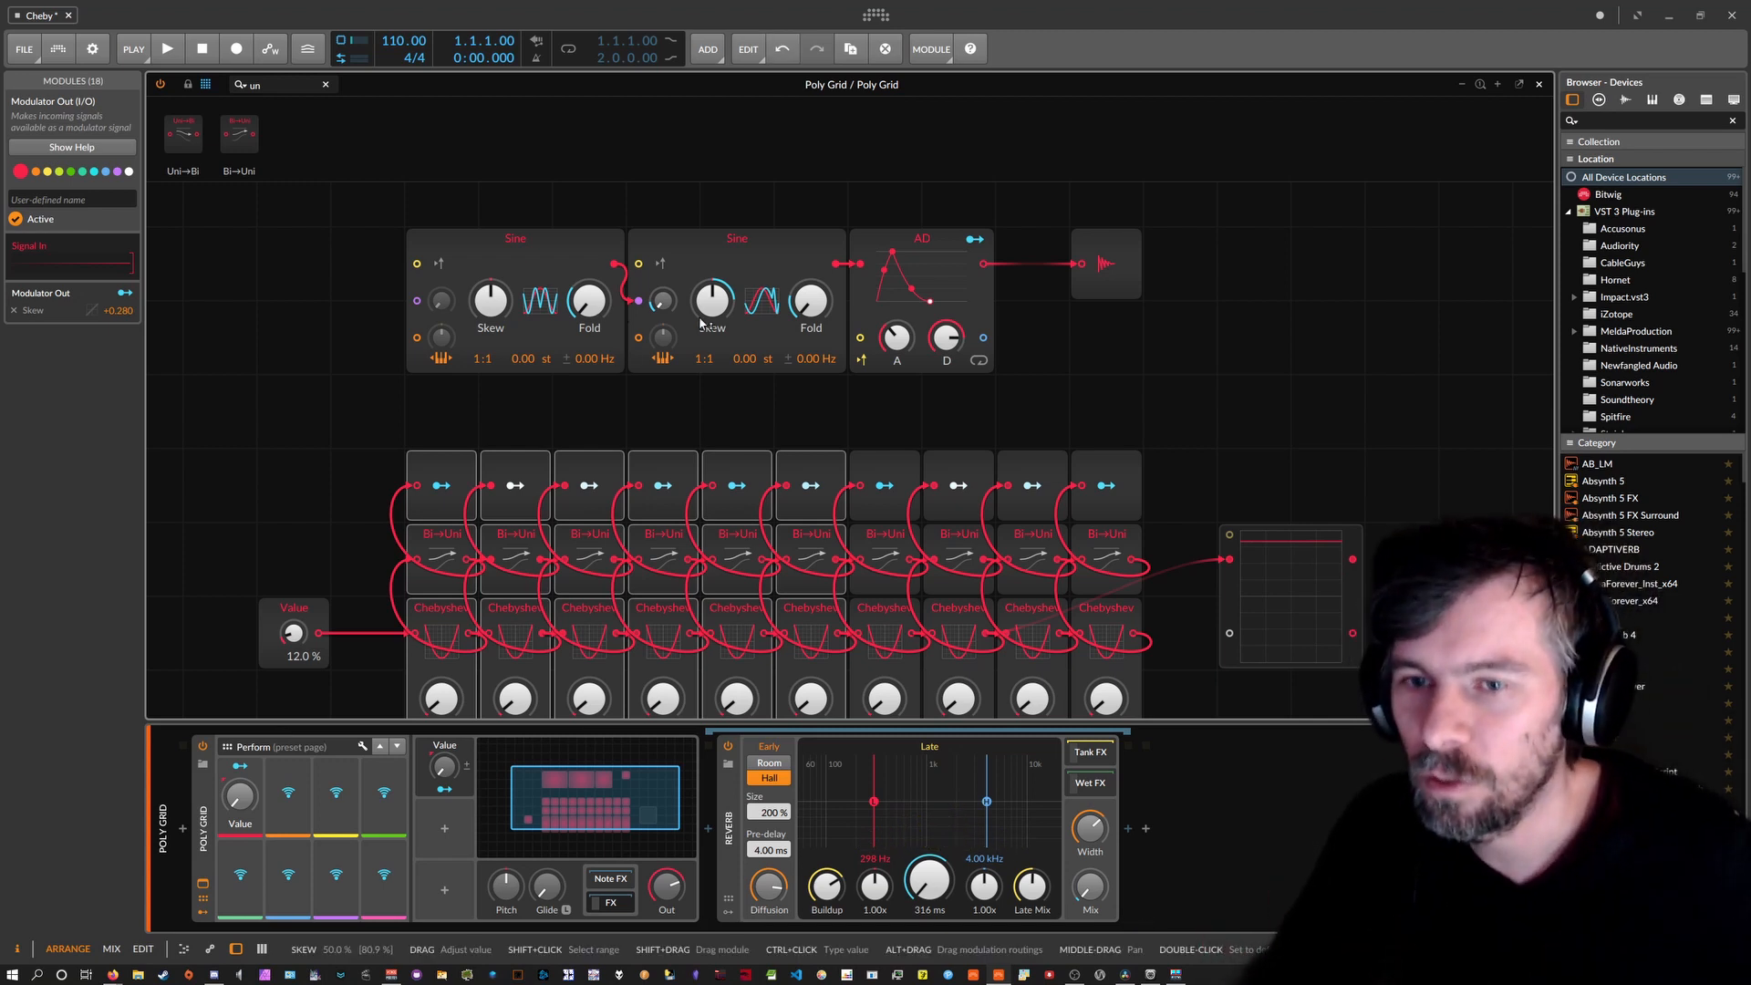
left_click_drag(299, 633, 300, 620)
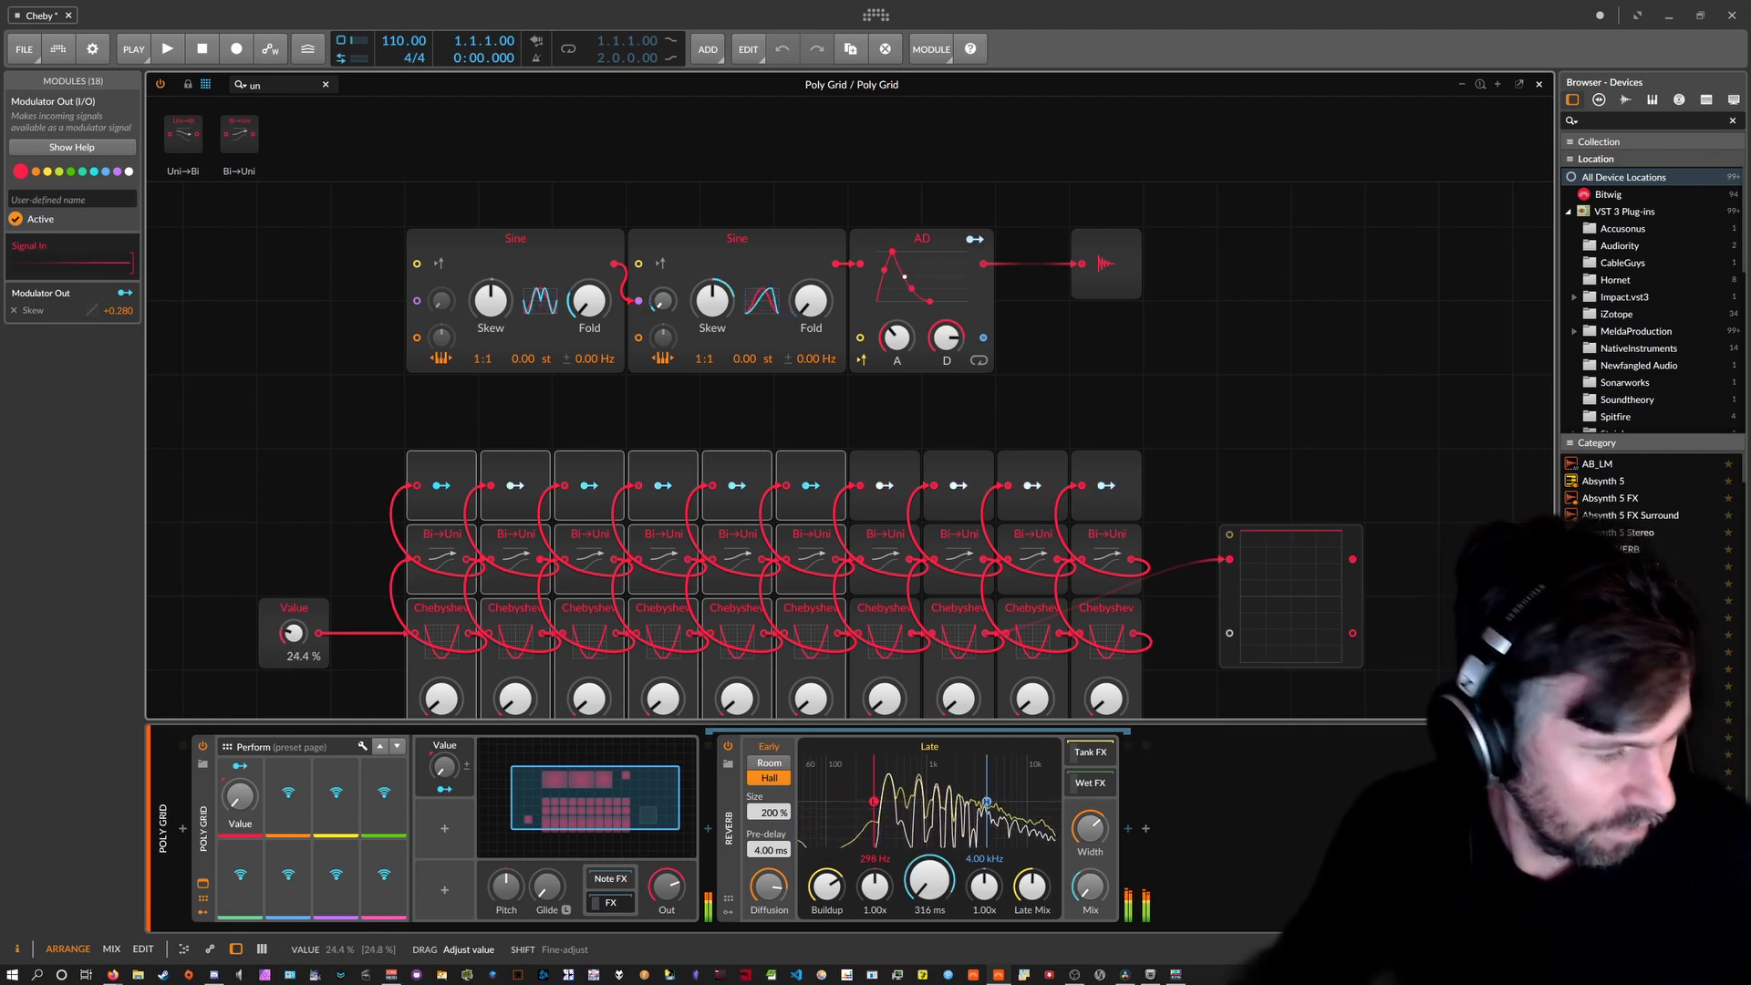
left_click_drag(293, 633, 294, 637)
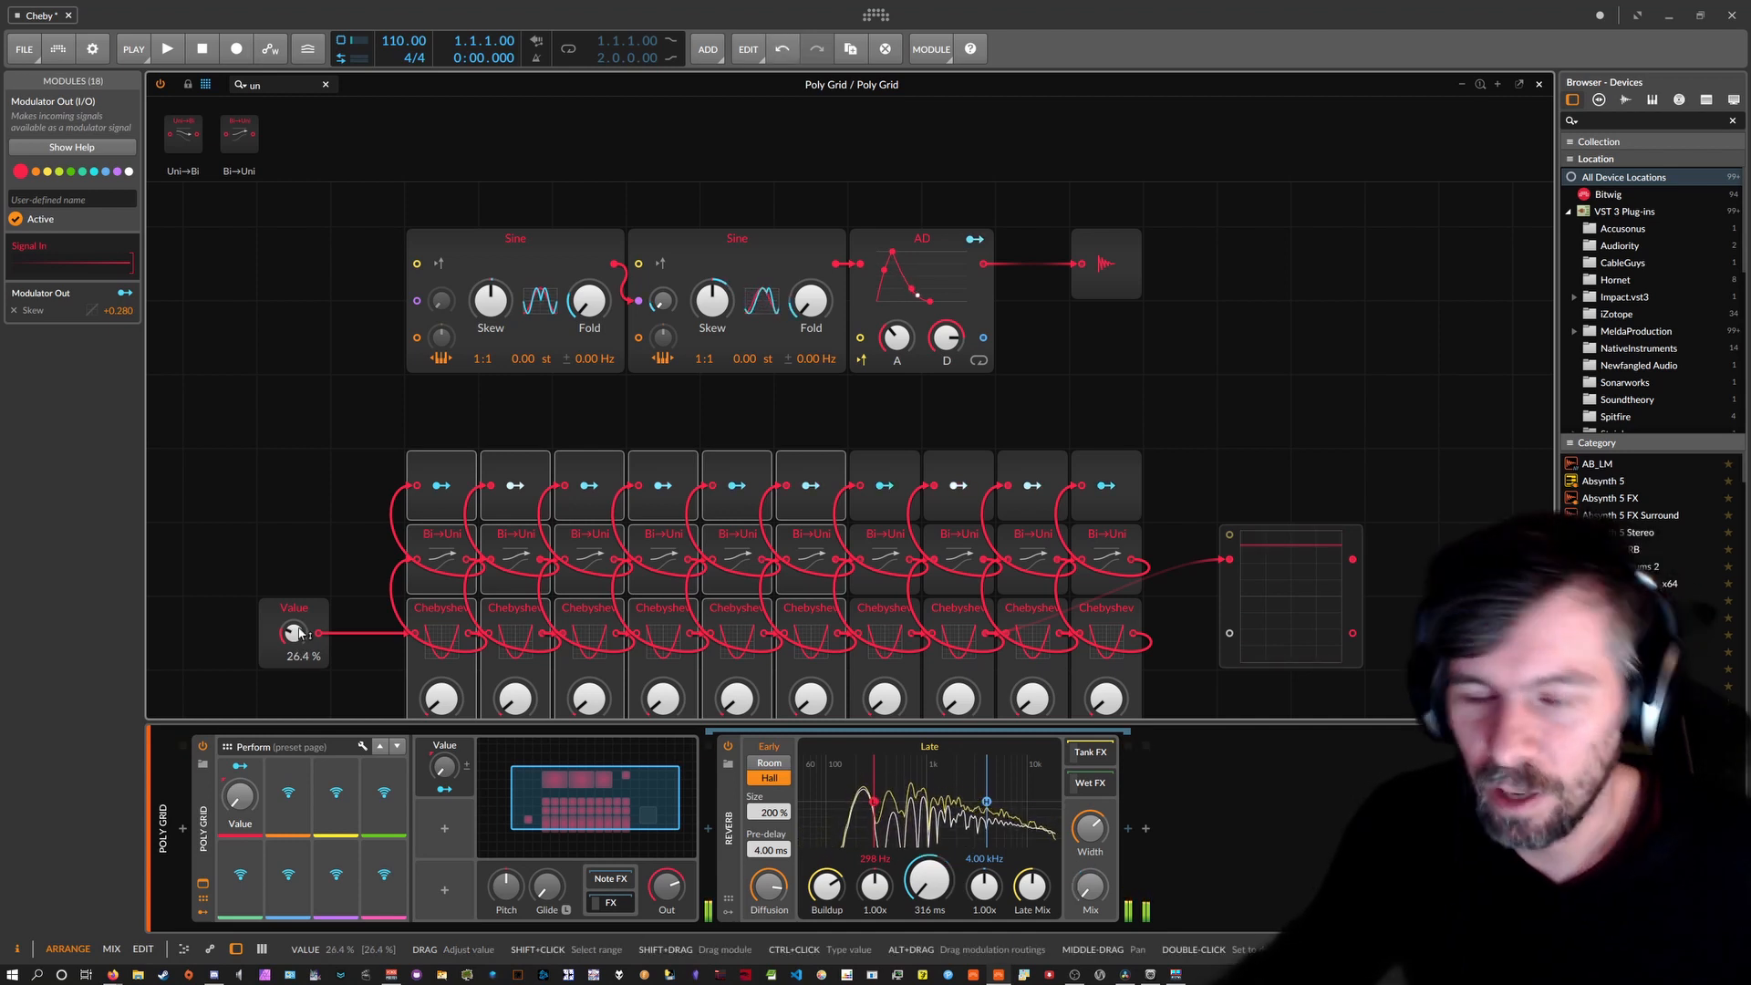
Add a Random modulator to the Poly Grid via the 'rand' search.
left_click(442, 832)
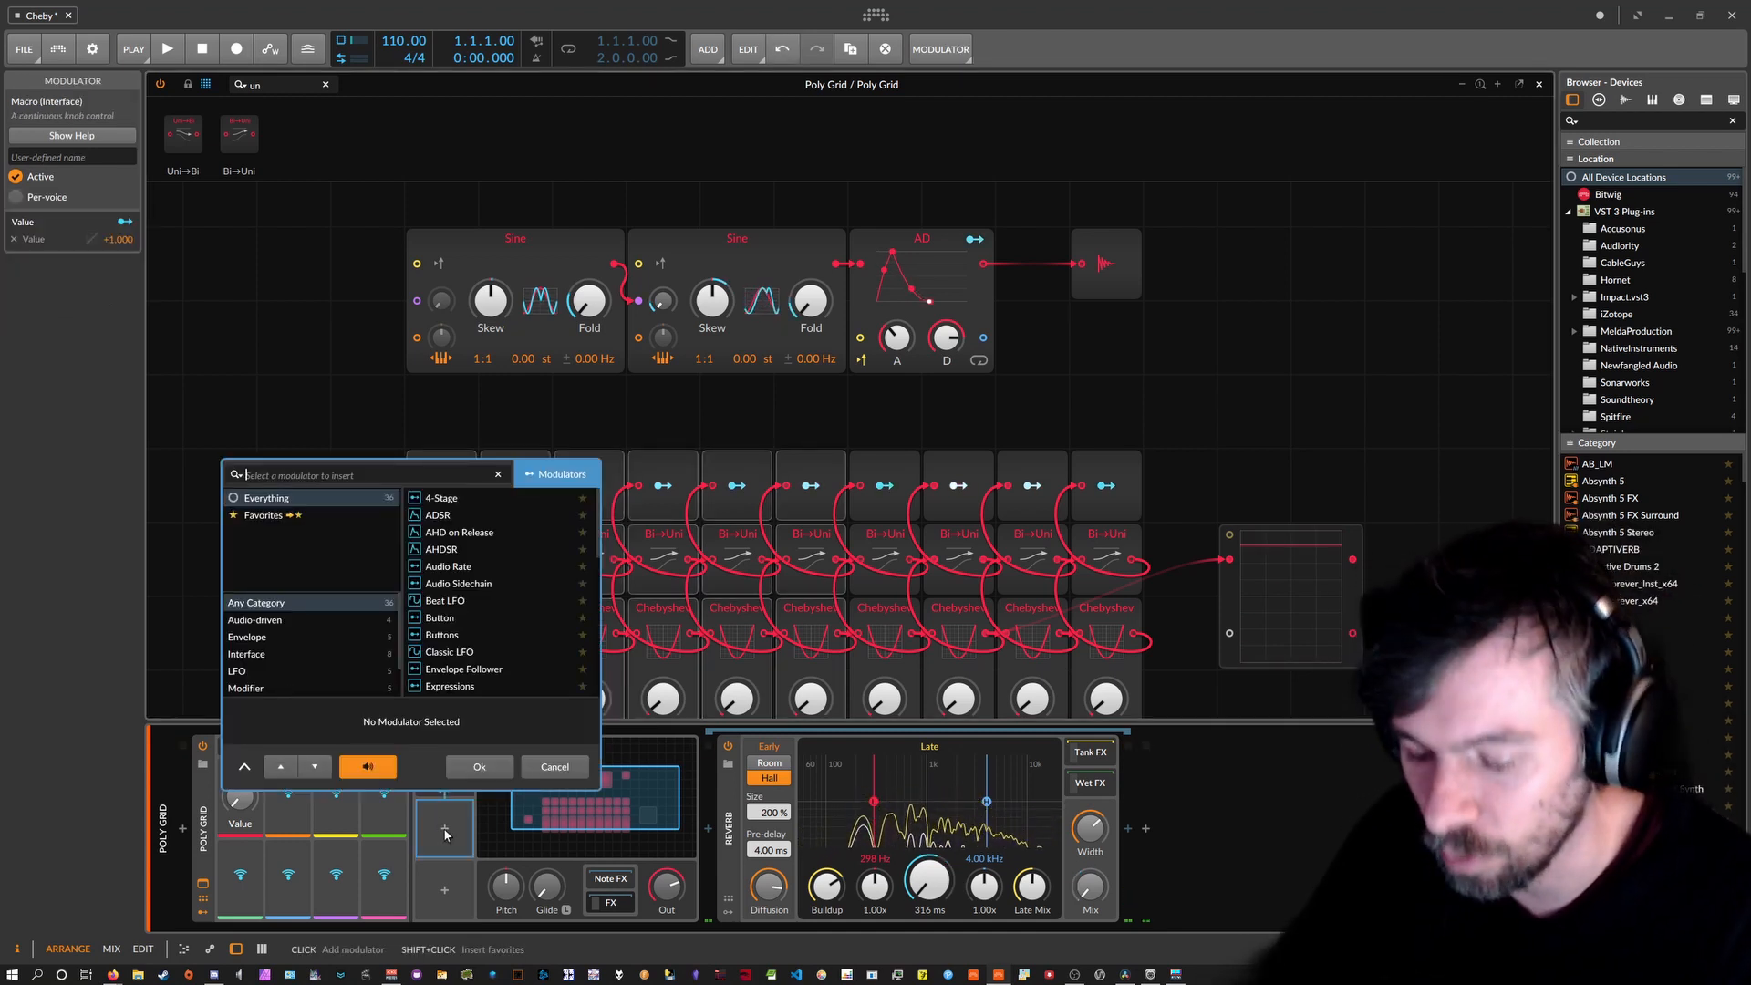
type("rand")
key("Down")
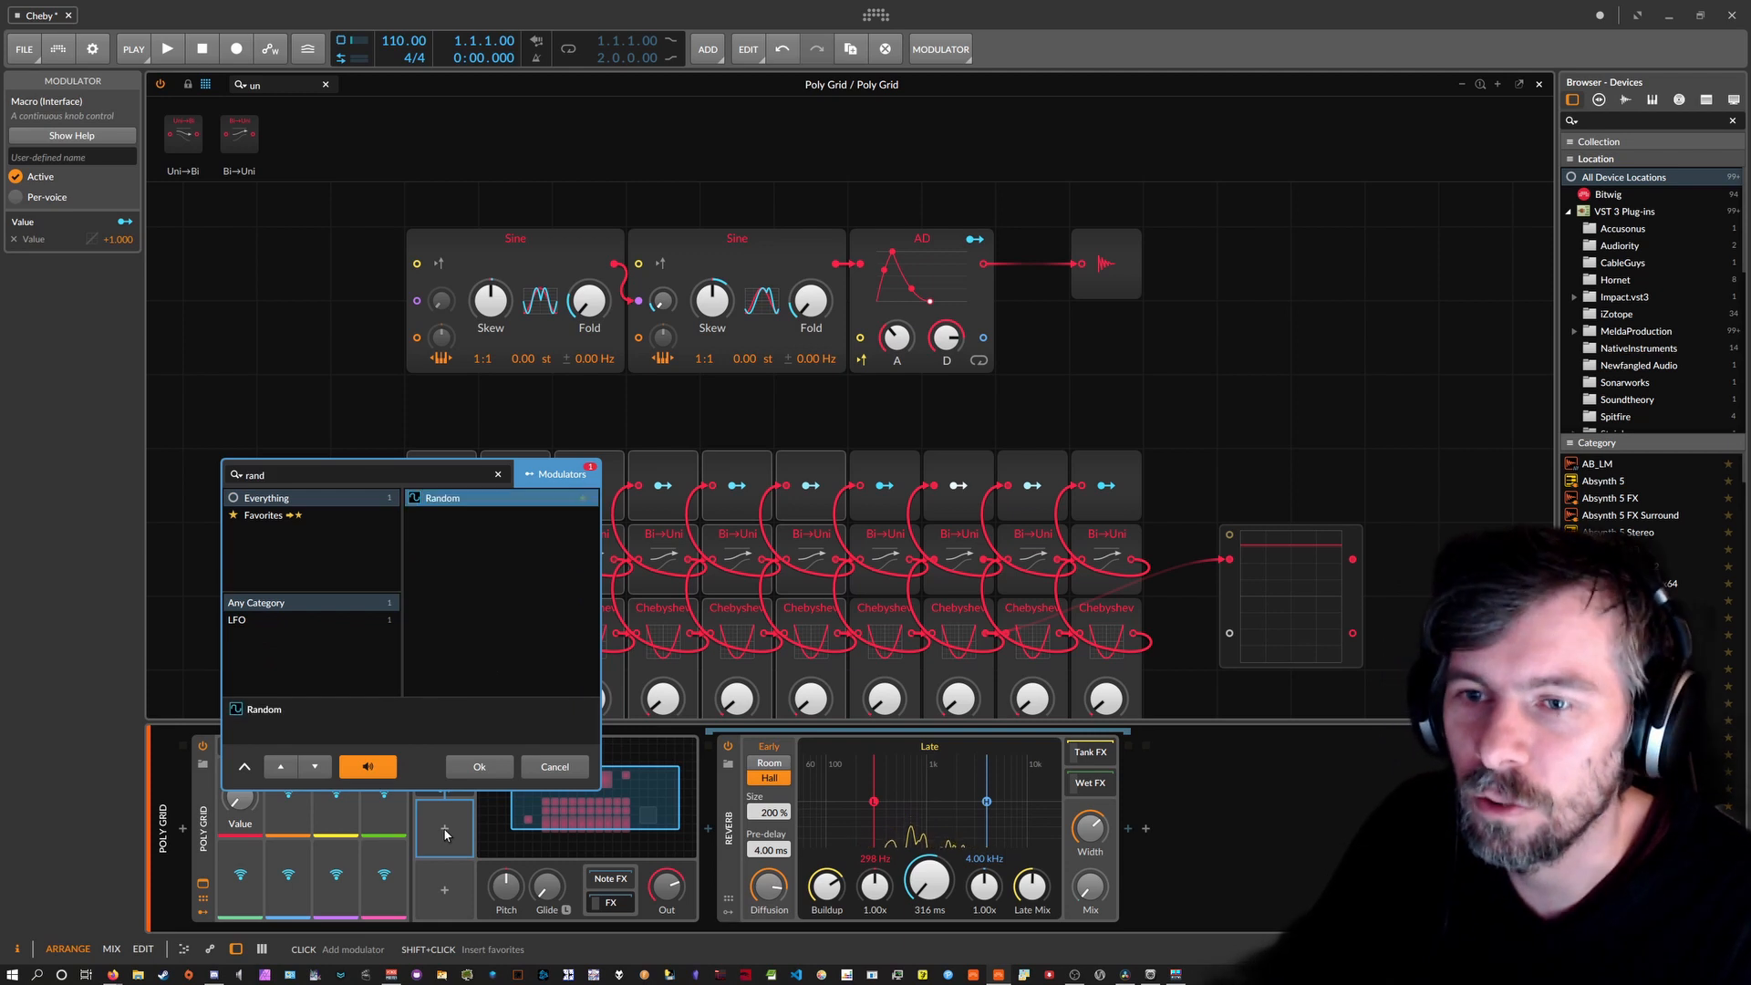
key("Return")
left_click(468, 828)
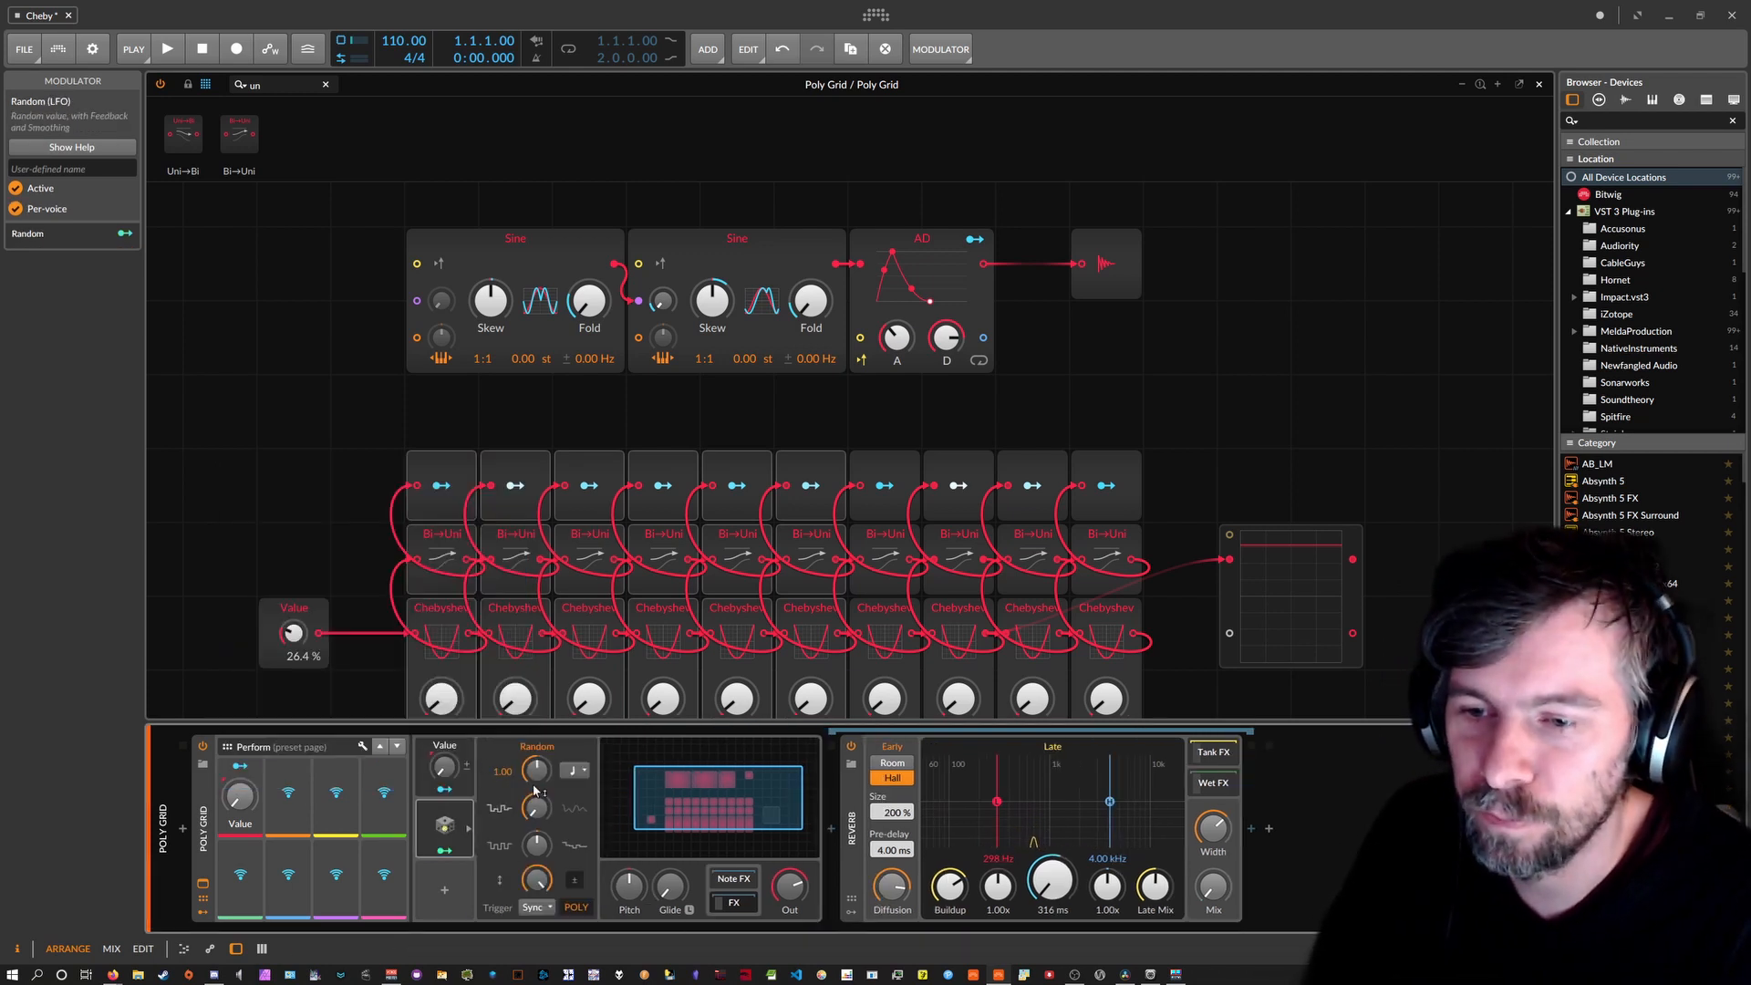
Route the Random modulator to the Value macro at +0.032, with the grid Value set to 0.00 %.
left_click(444, 850)
left_click(253, 794)
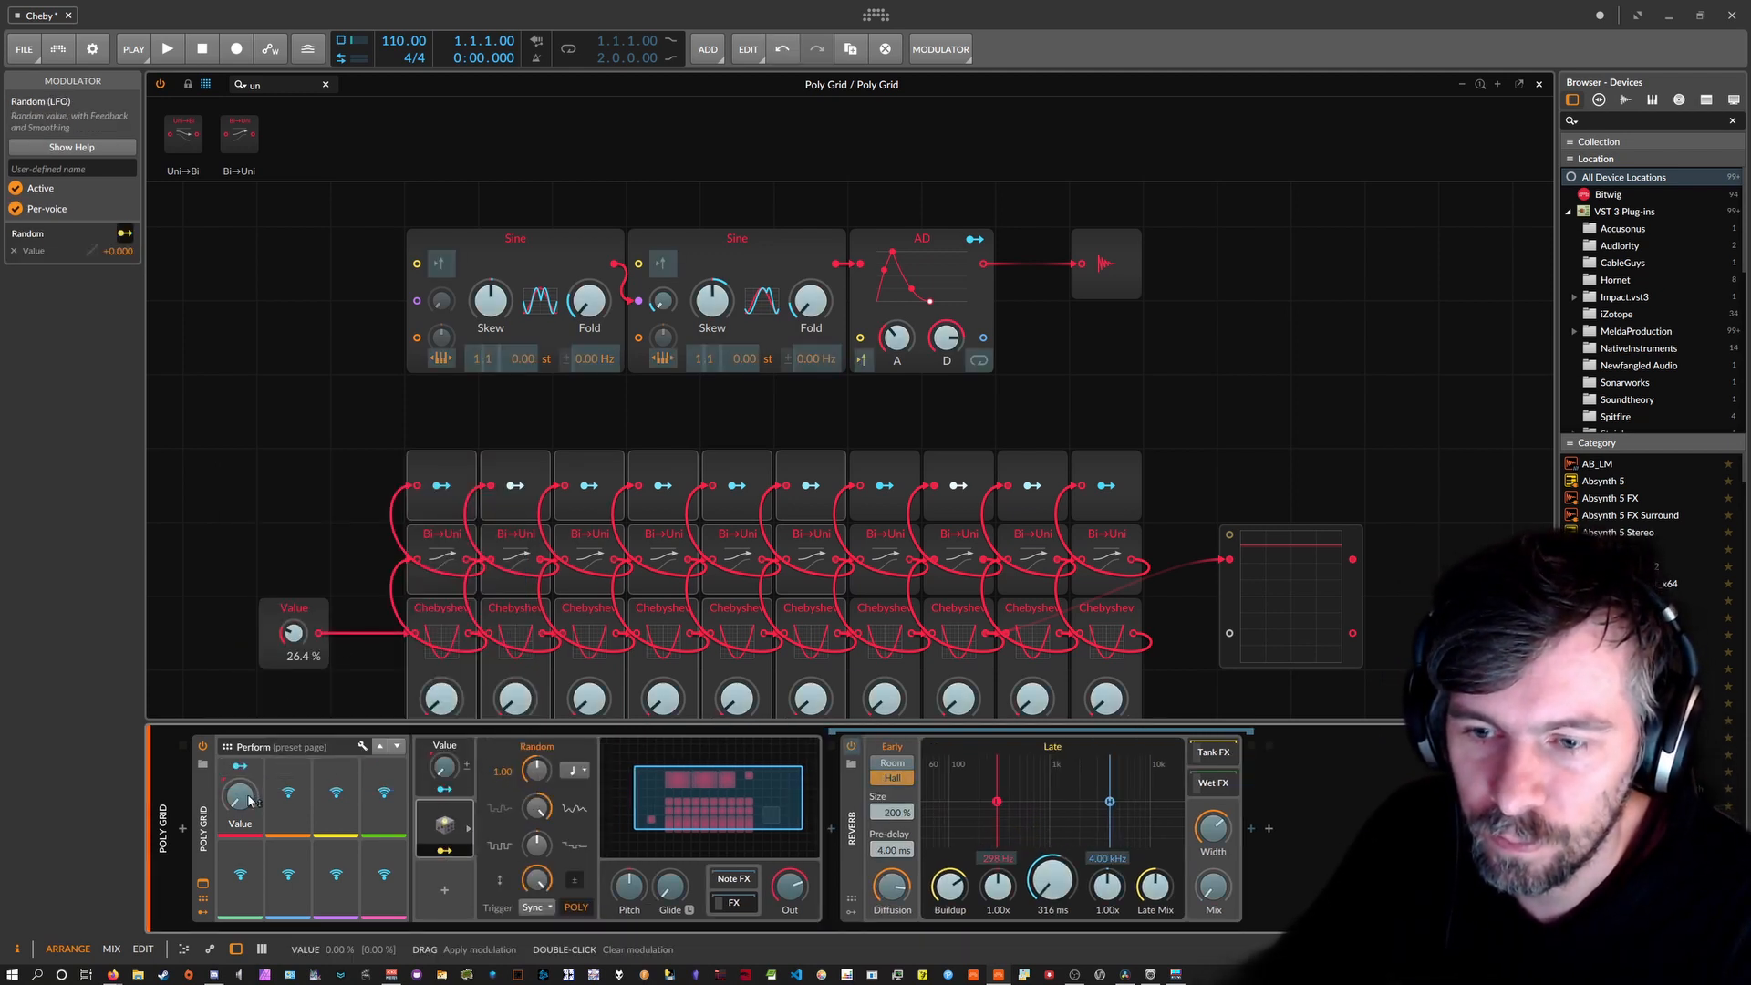
left_click_drag(244, 800, 244, 789)
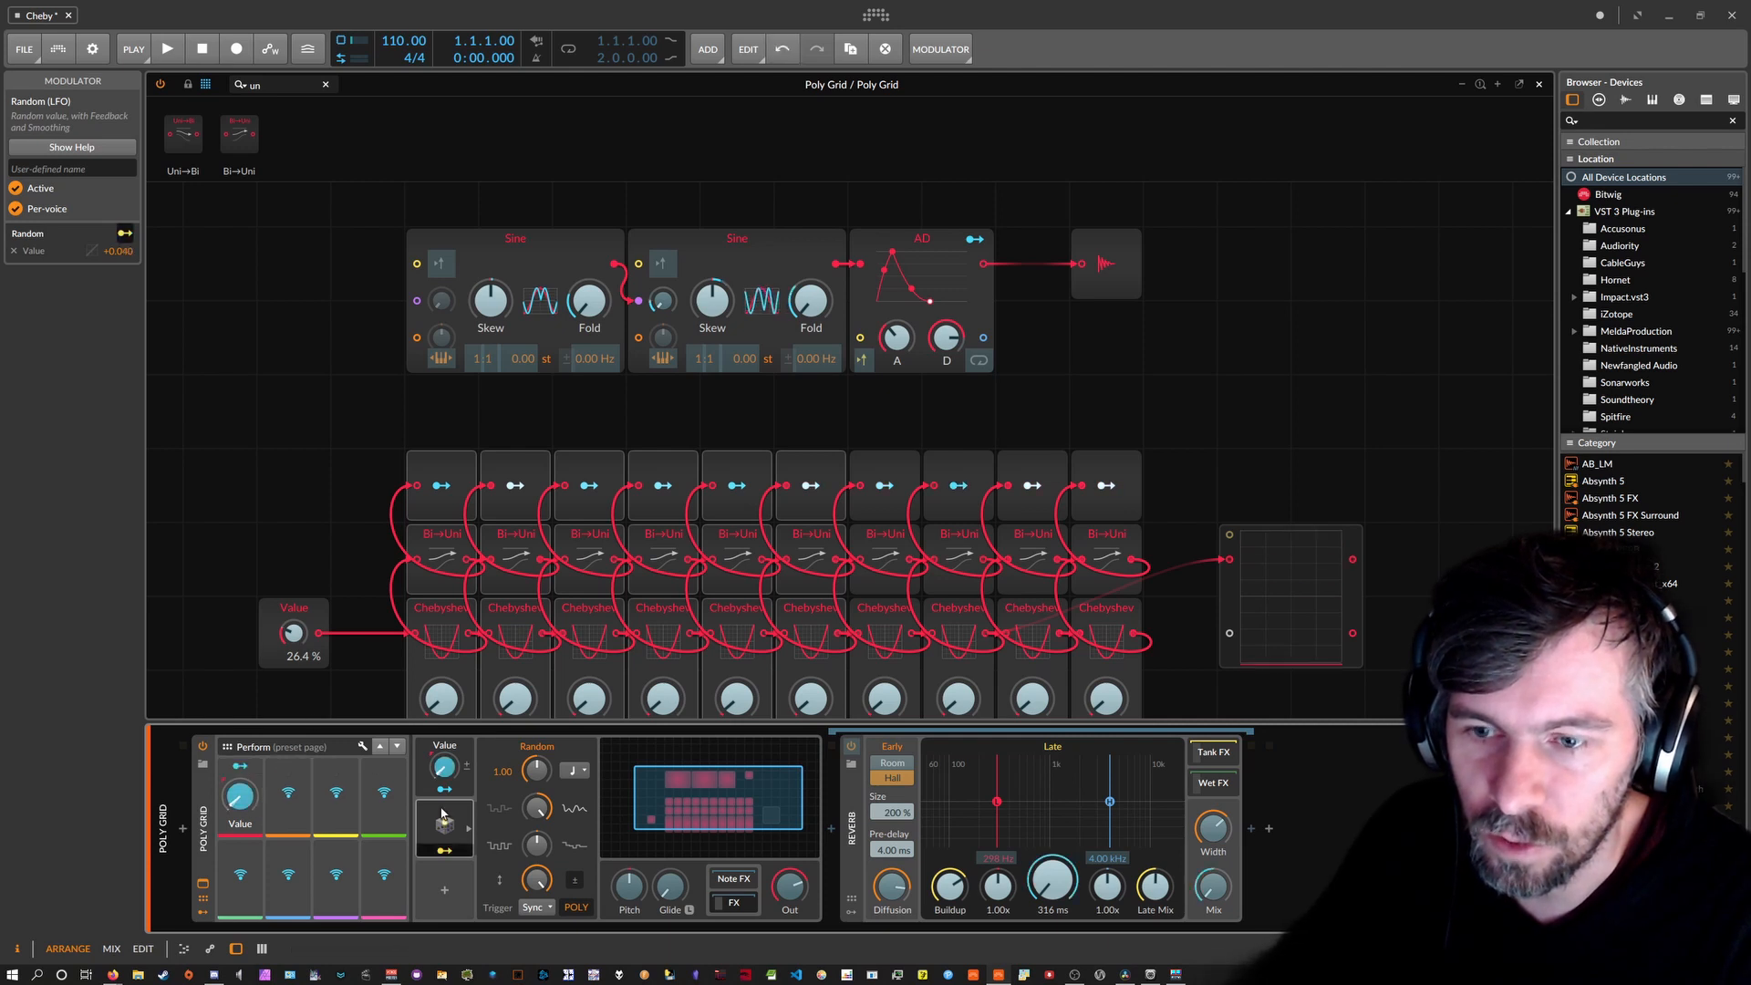
left_click(444, 850)
left_click_drag(294, 632, 294, 680)
left_click(444, 850)
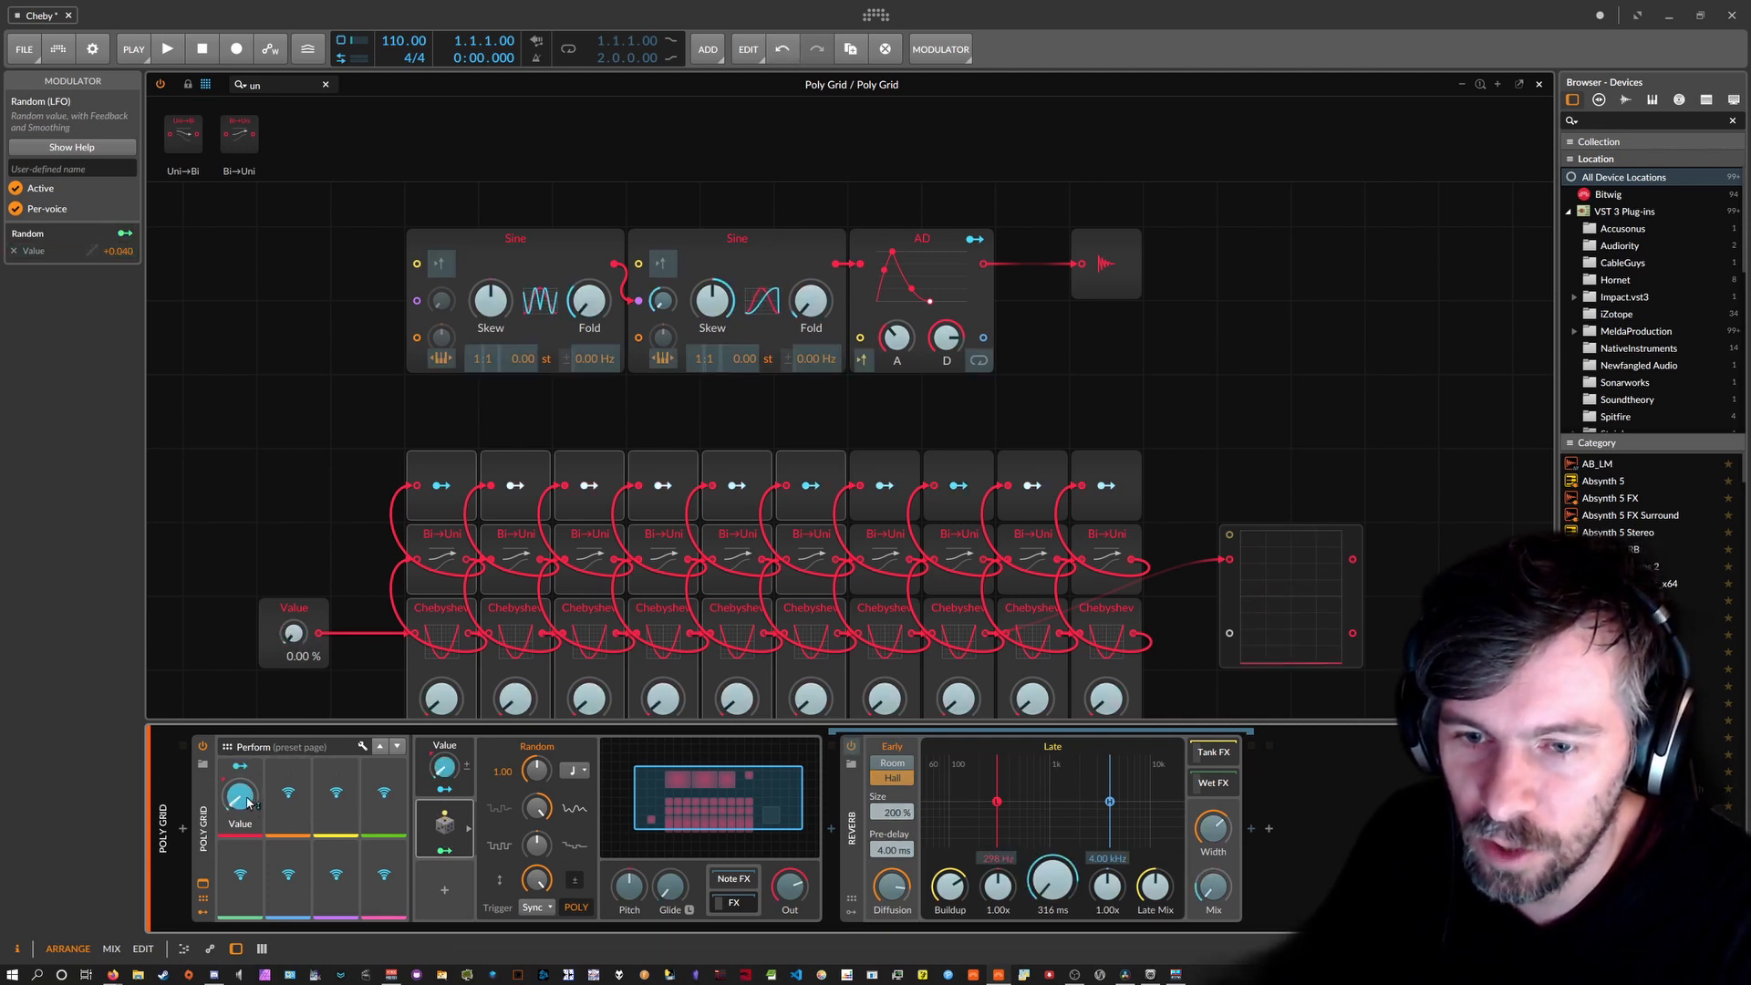
left_click_drag(241, 796, 241, 802)
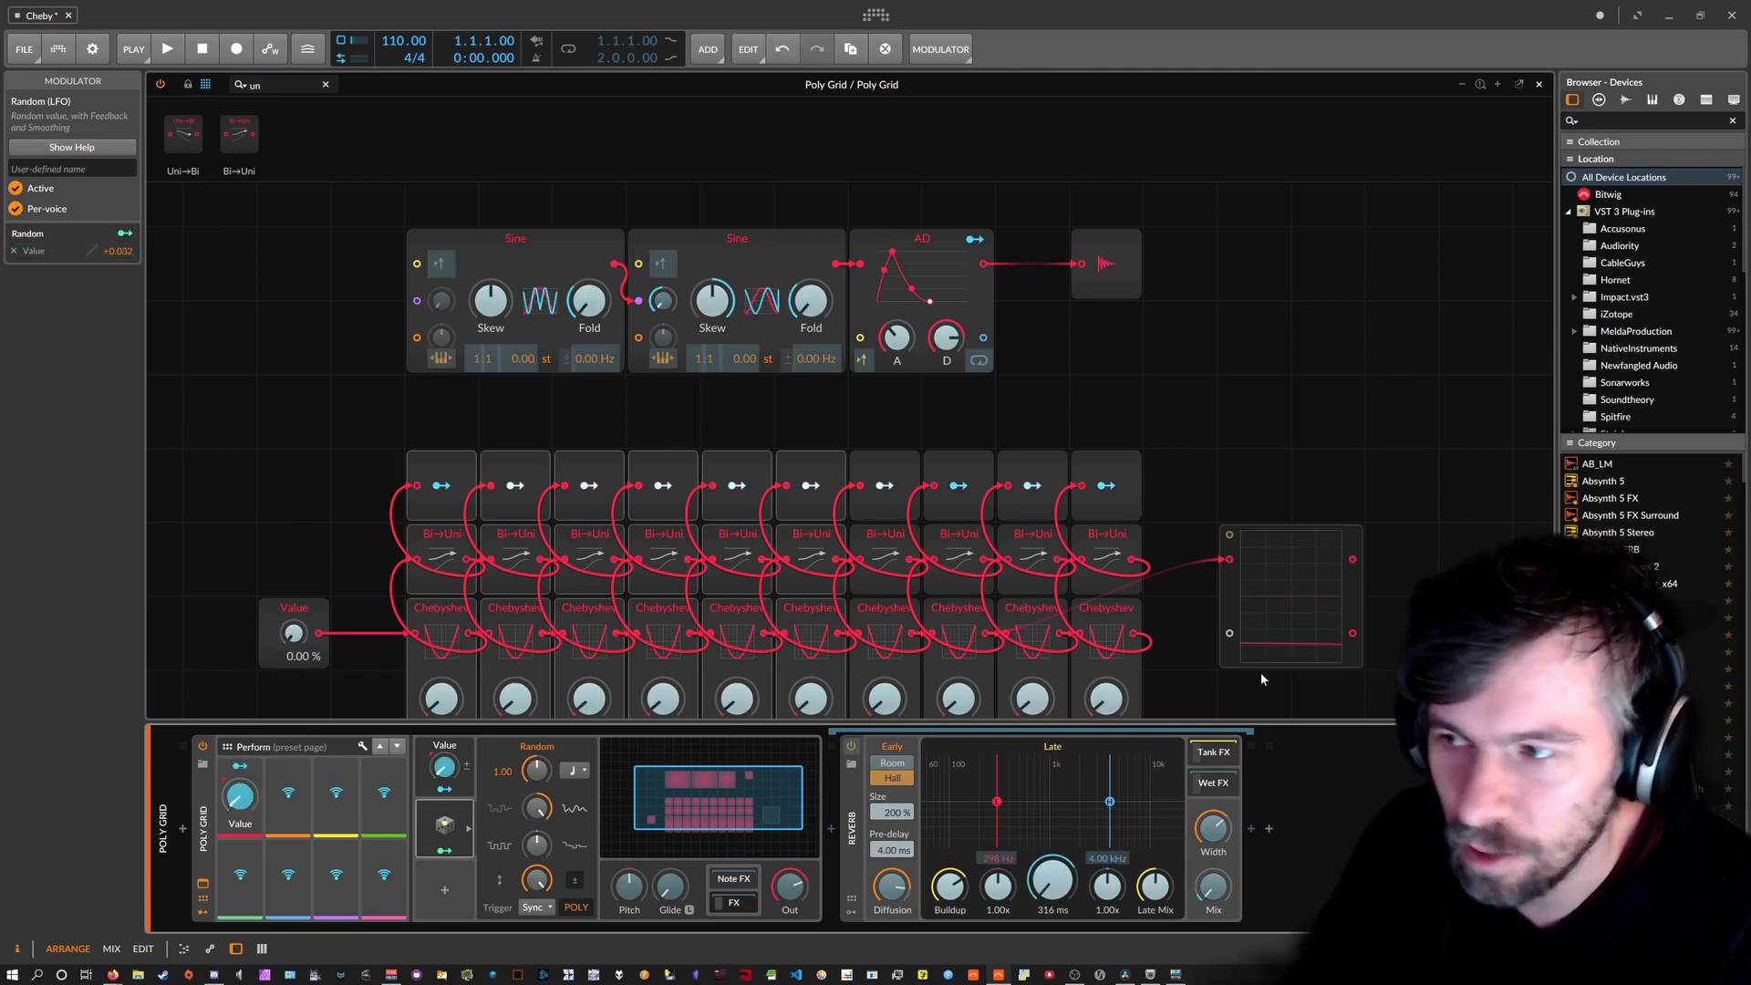
left_click(444, 850)
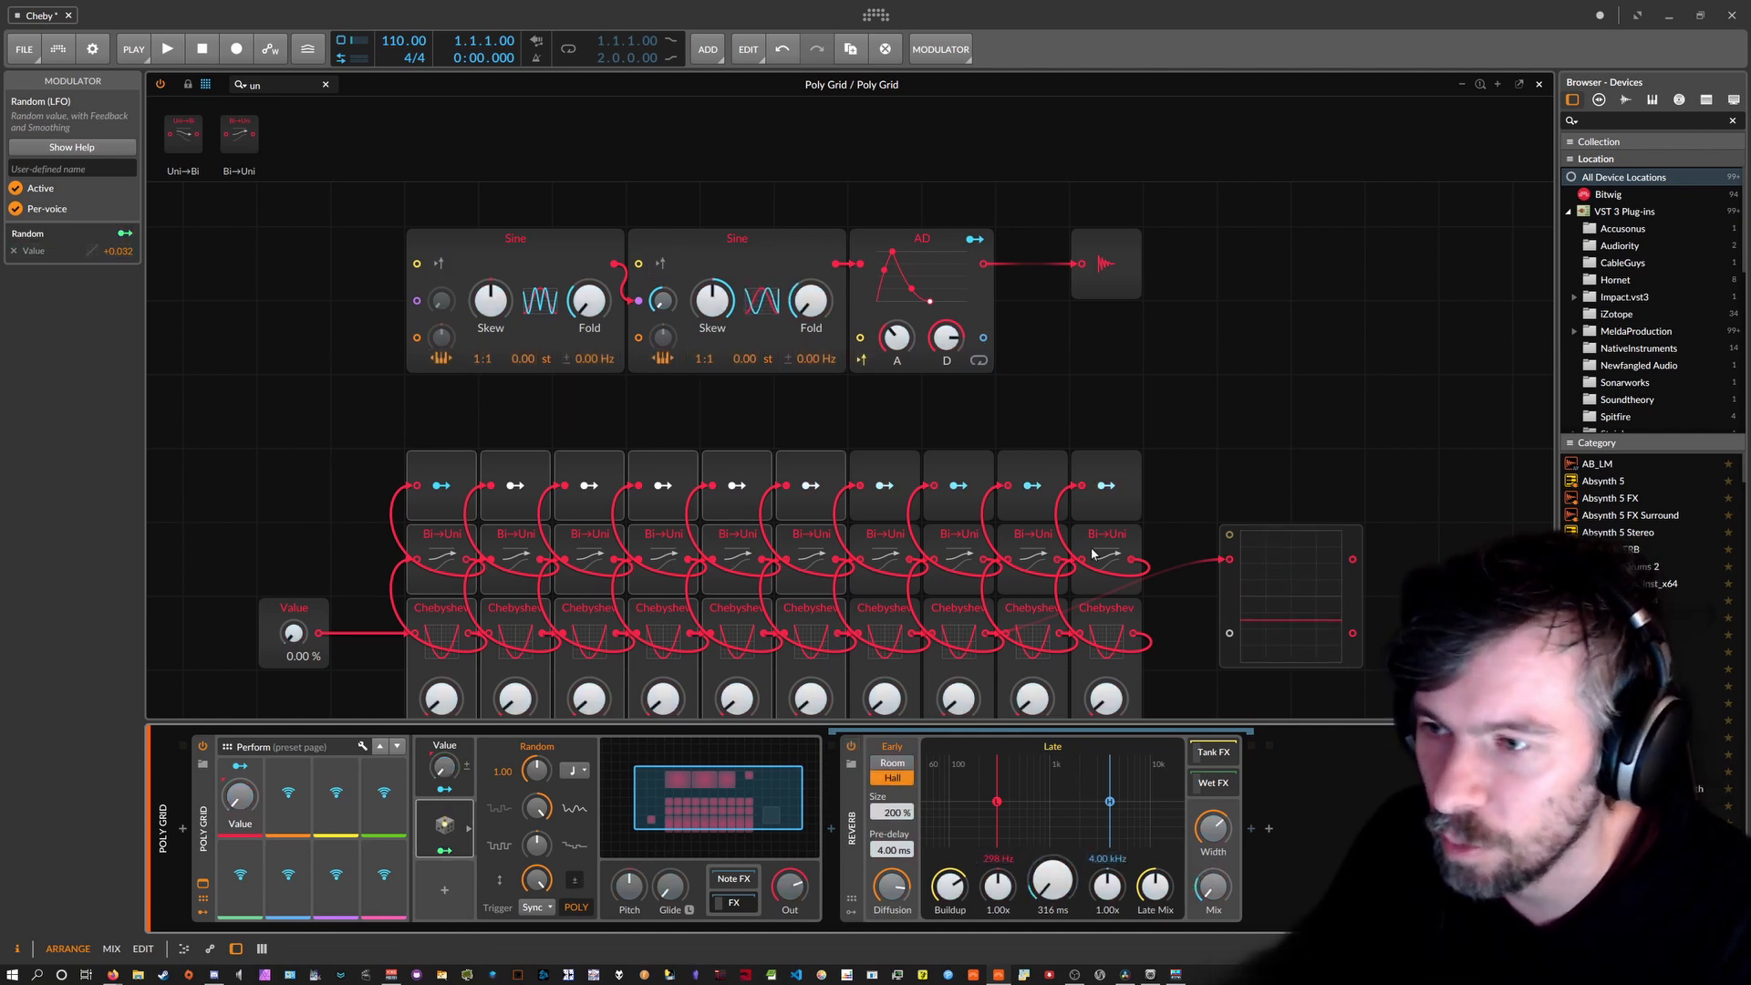
Set the Random rate to 28.91, AD attack to about 759 ms, and output level to about -10 dB.
left_click(538, 768)
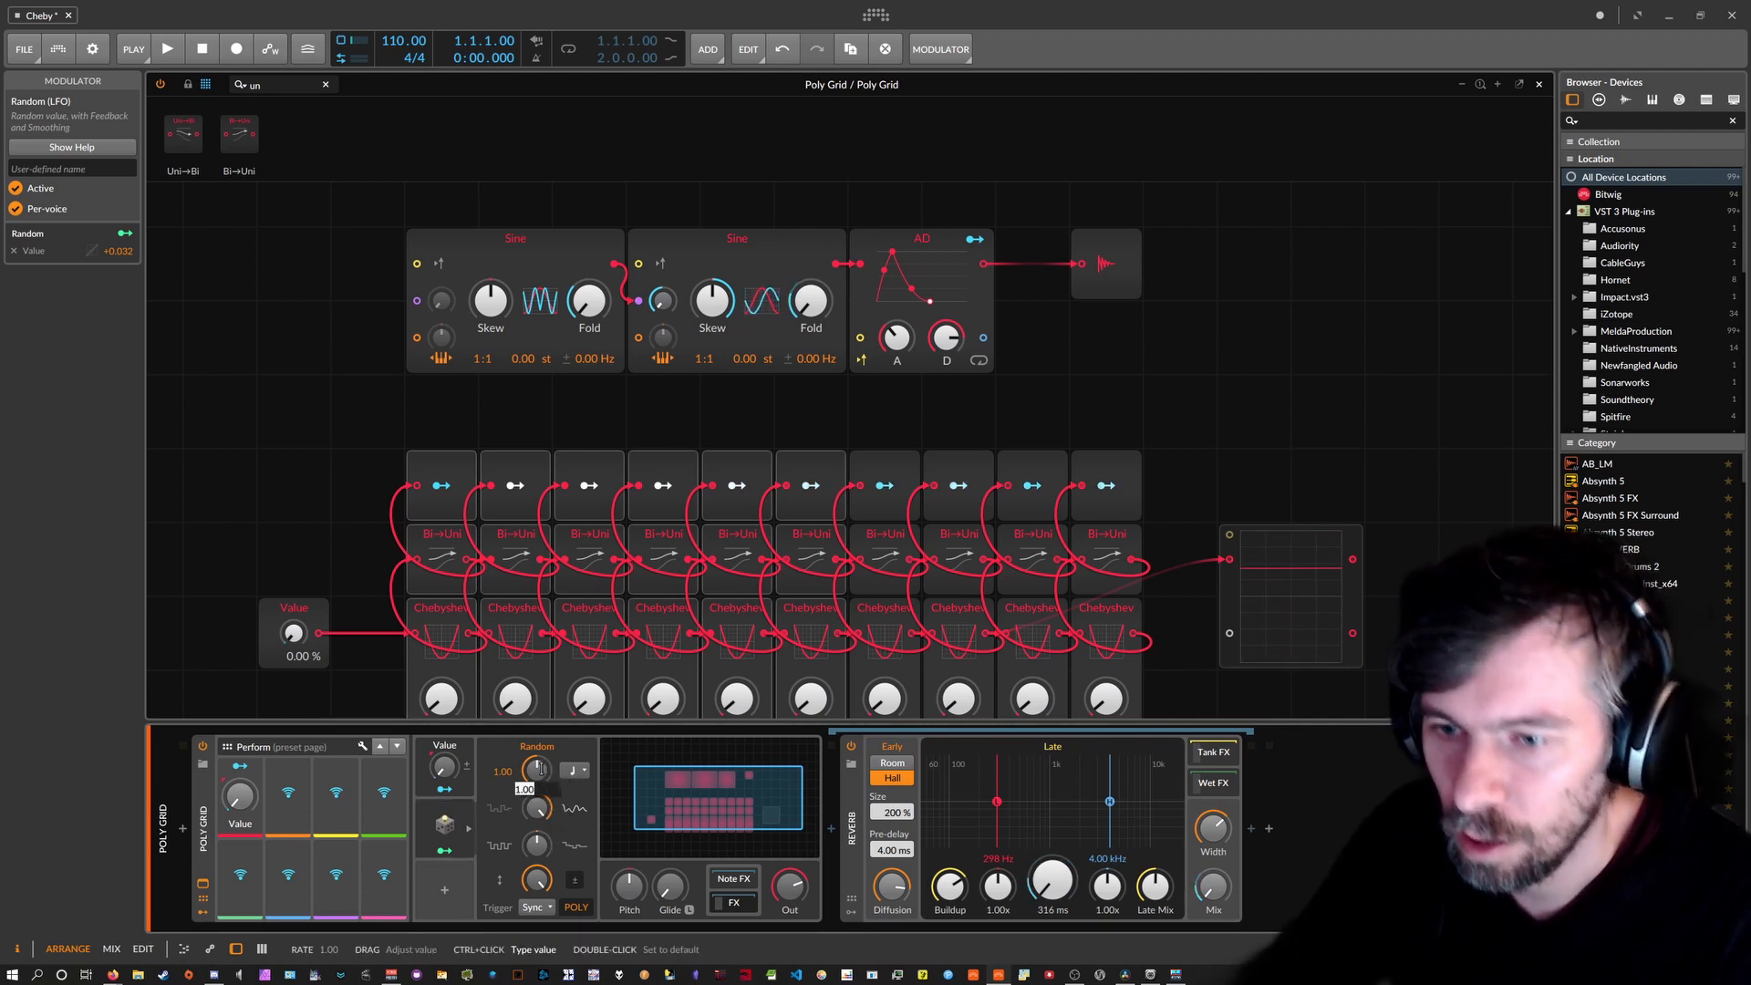
type("2")
key("Return")
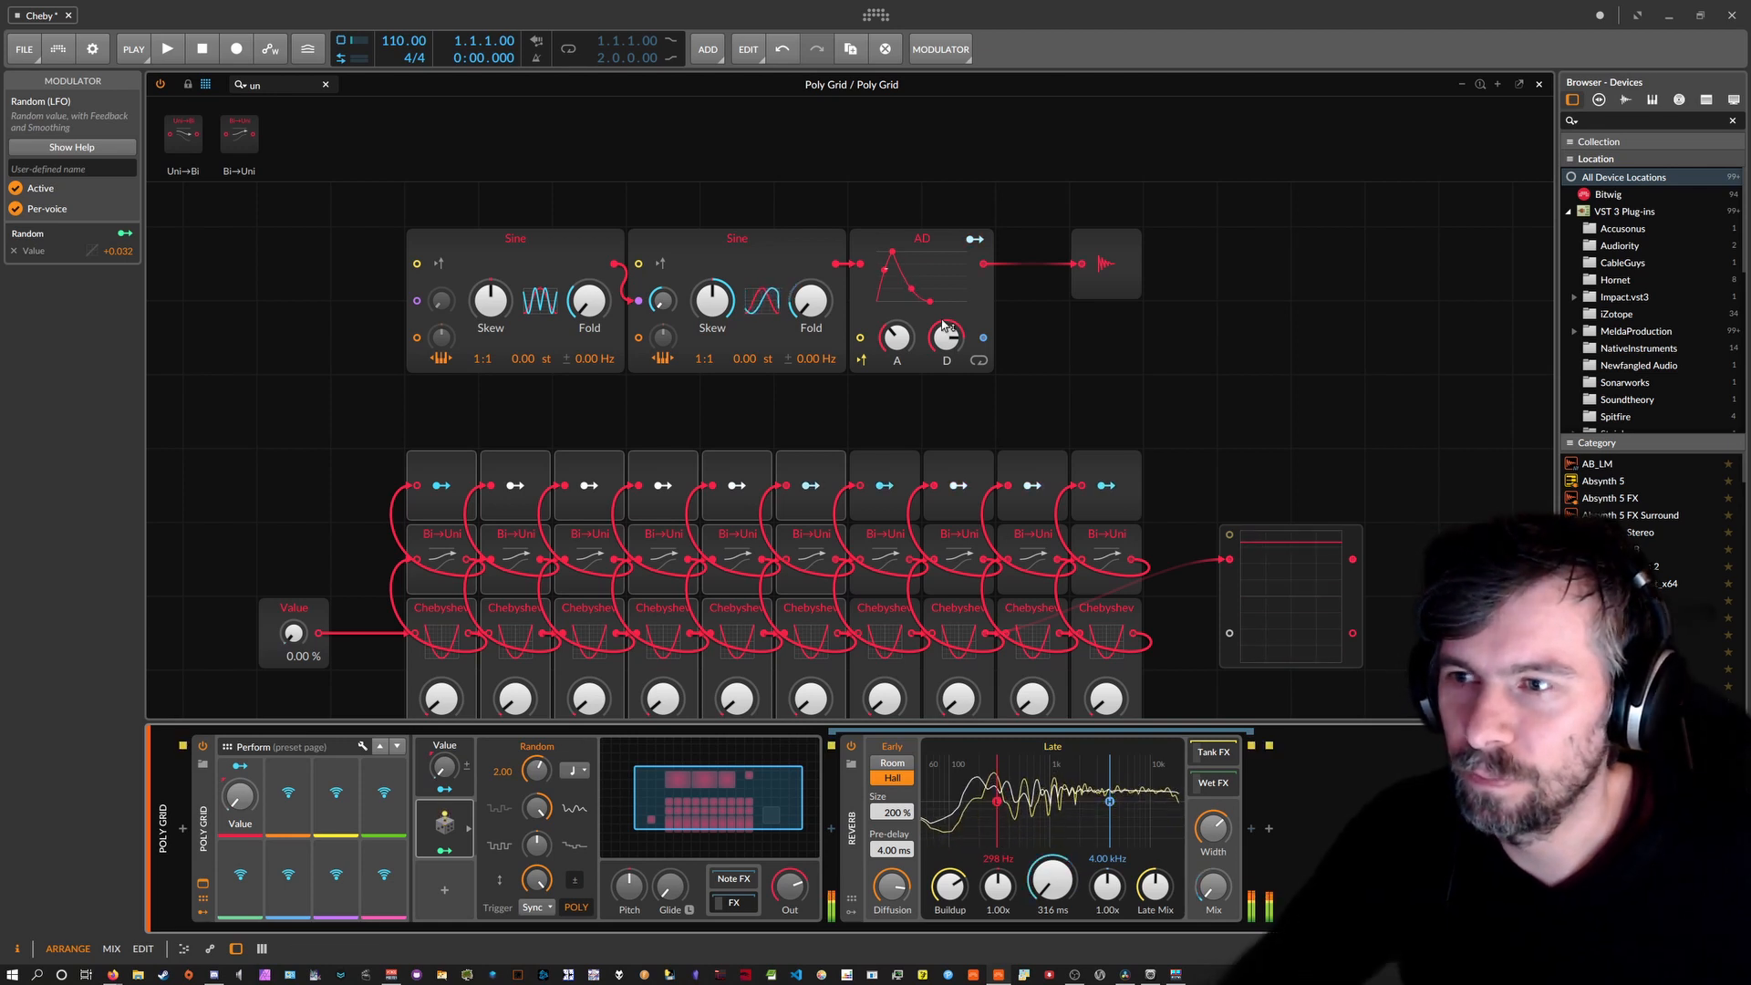
mouse_move(896, 338)
left_mouse_down()
mouse_move(896, 301)
mouse_move(904, 335)
left_mouse_up()
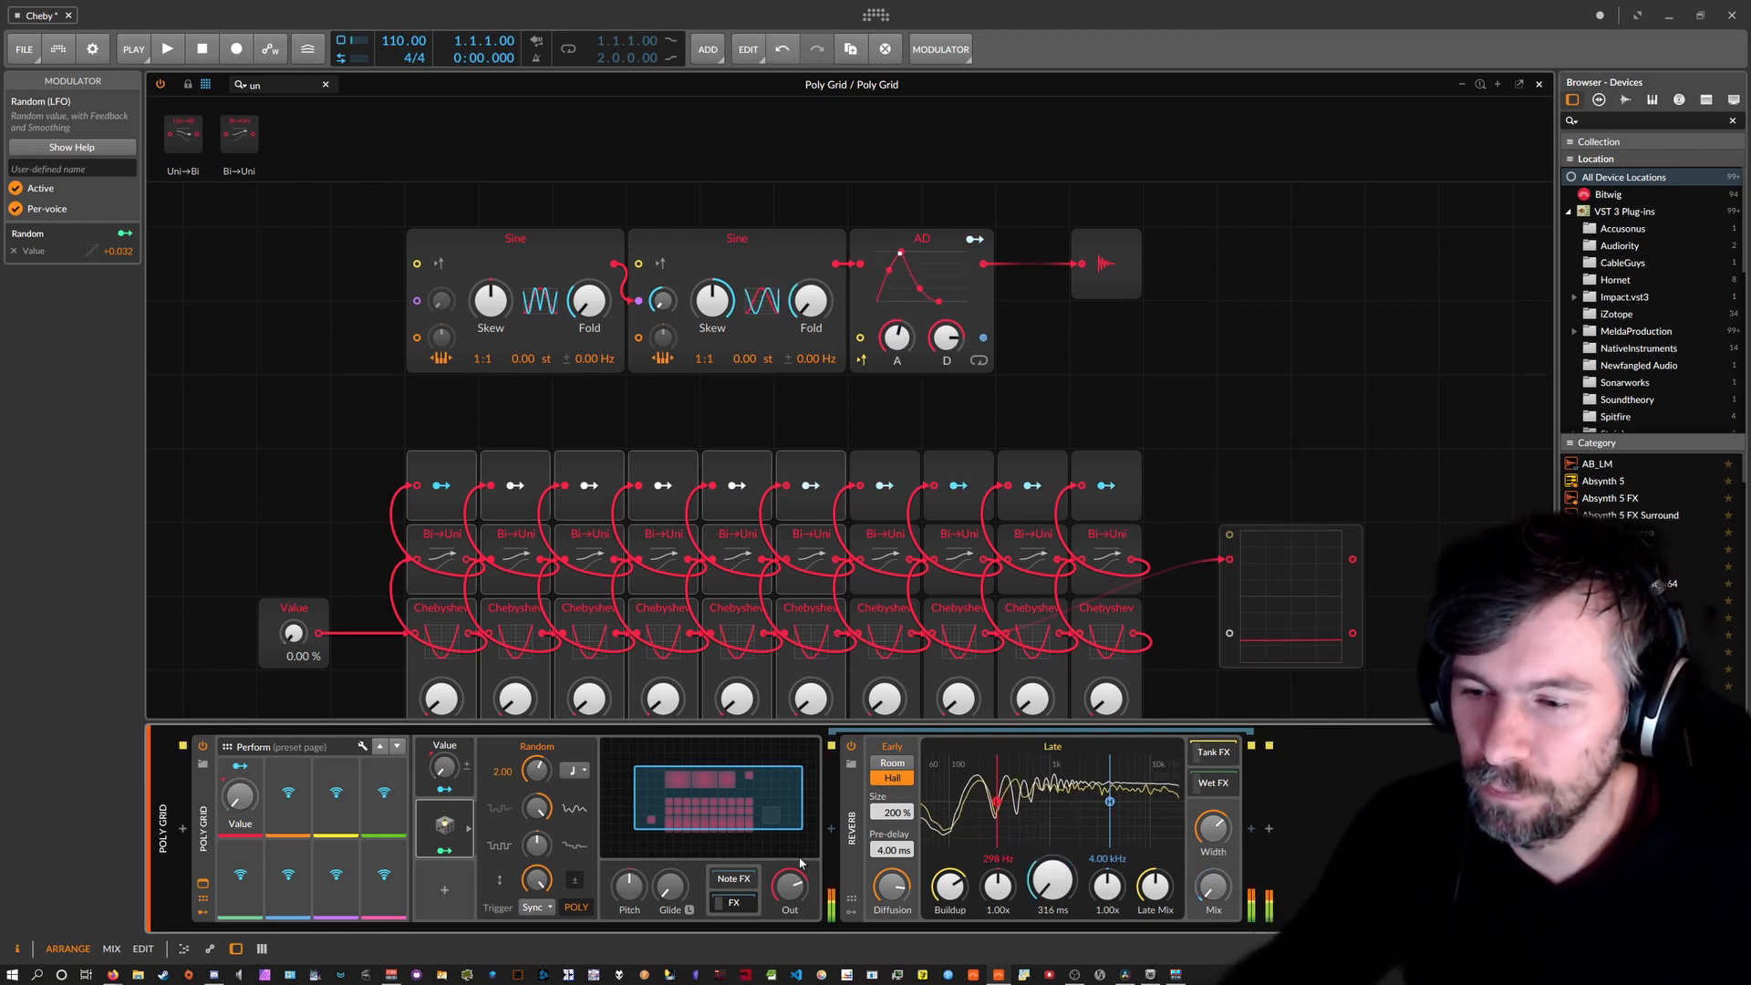
left_click_drag(789, 886, 790, 920)
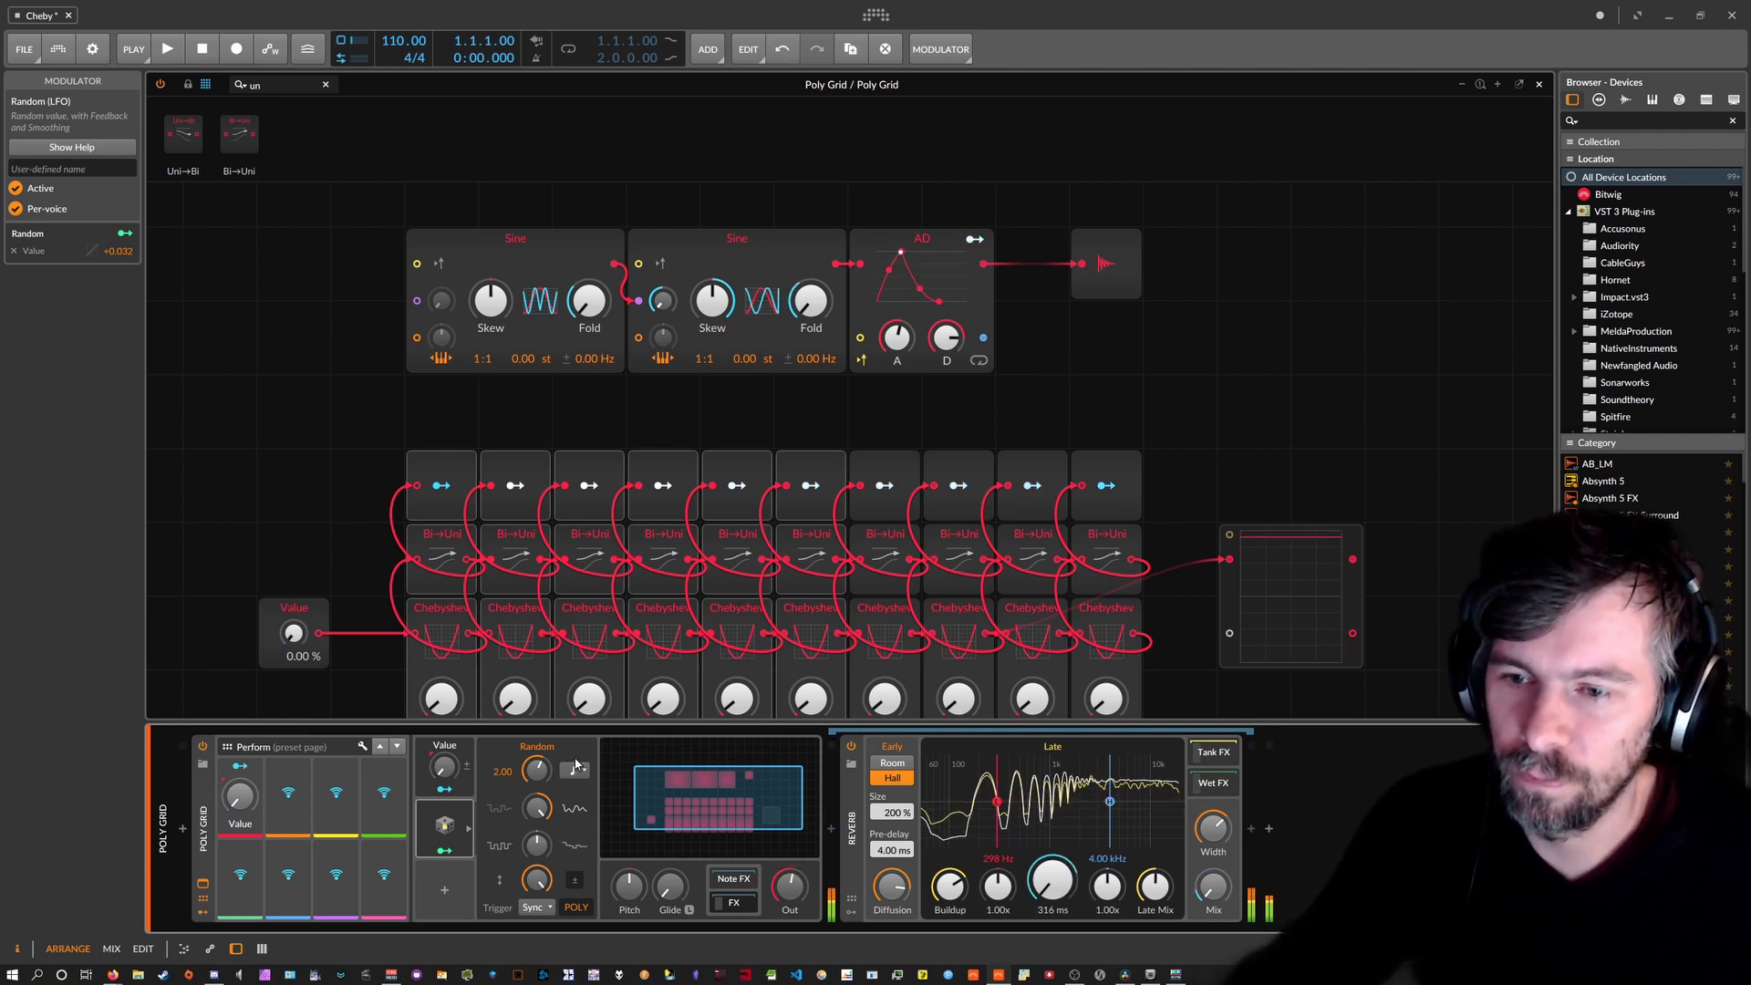
left_click_drag(536, 771, 536, 734)
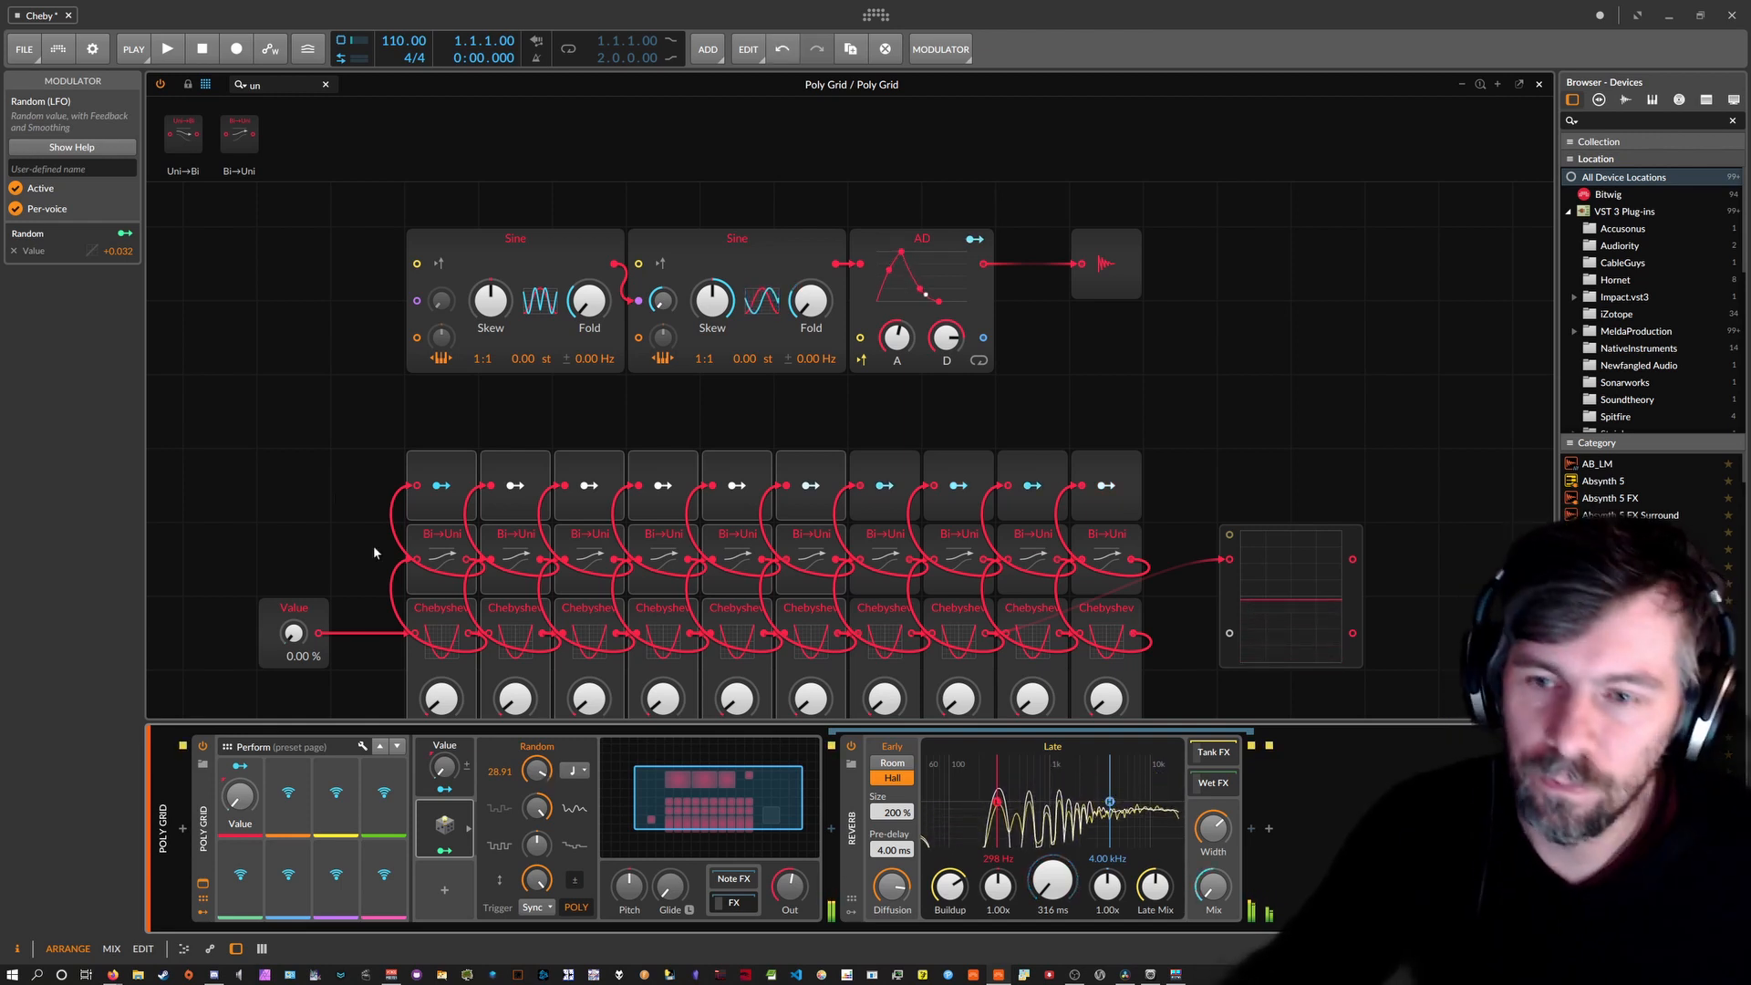
left_click(310, 420)
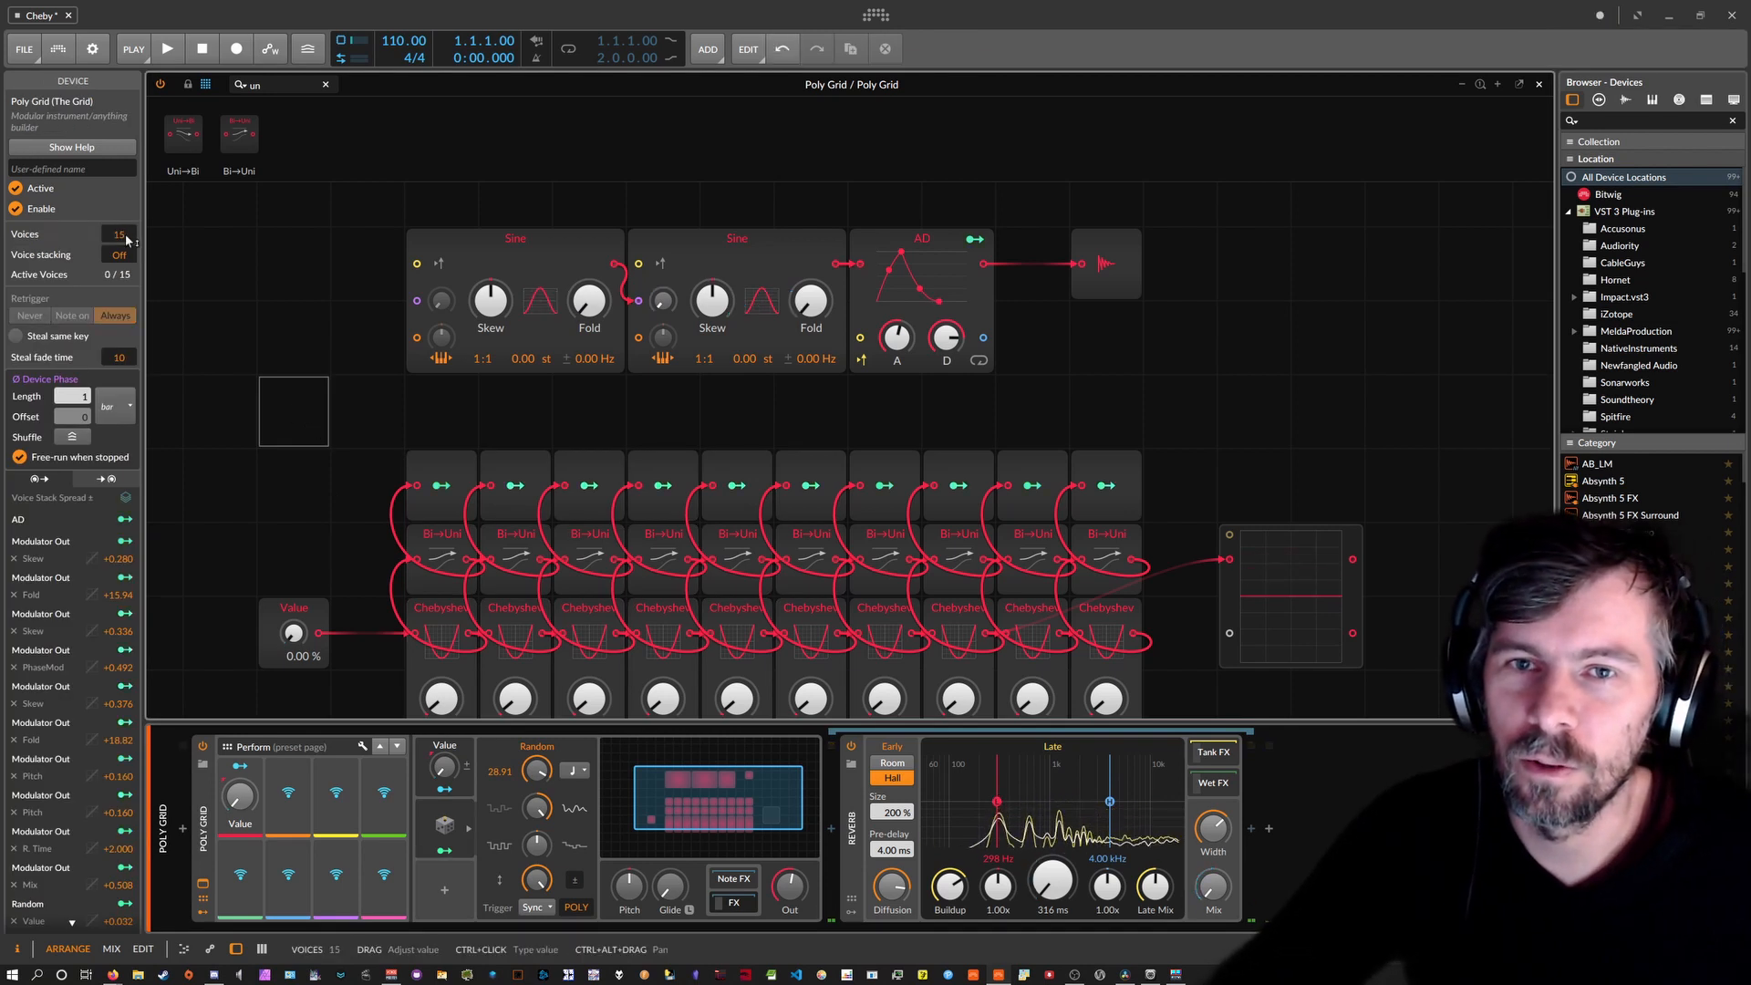
Raise the Poly Grid voices from 15 to 24 and collapse the Random modulator panel.
left_click_drag(119, 234, 126, 207)
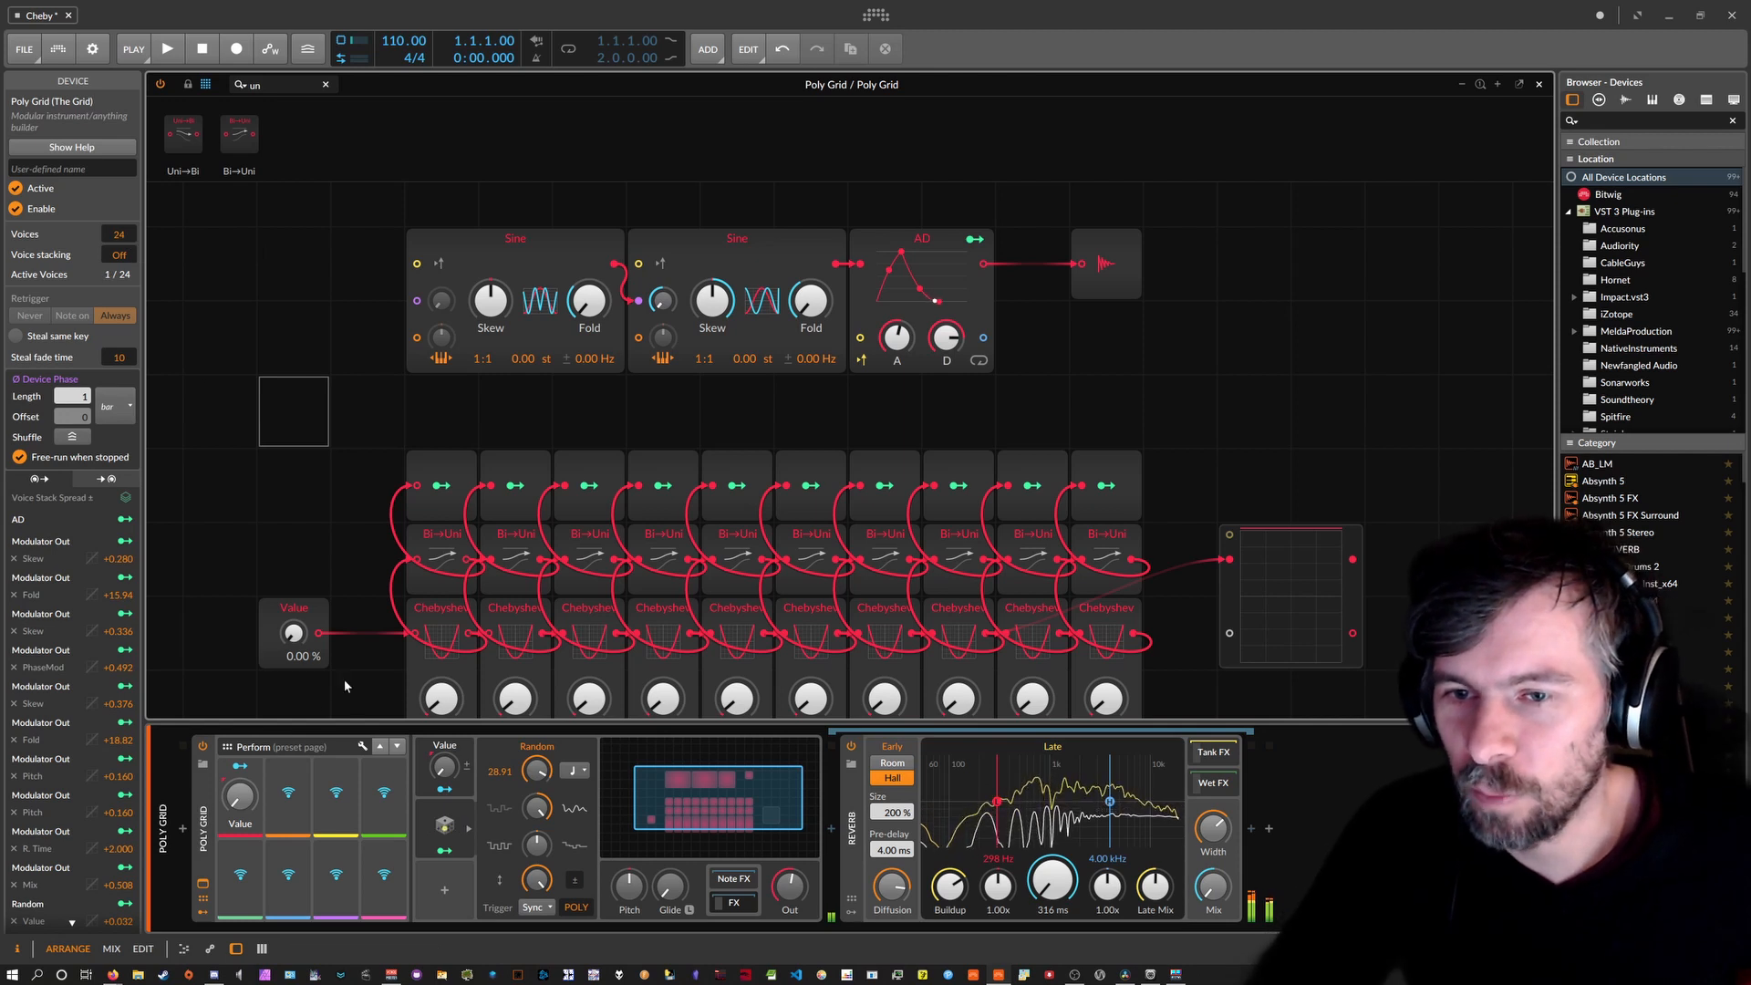
left_click(443, 830)
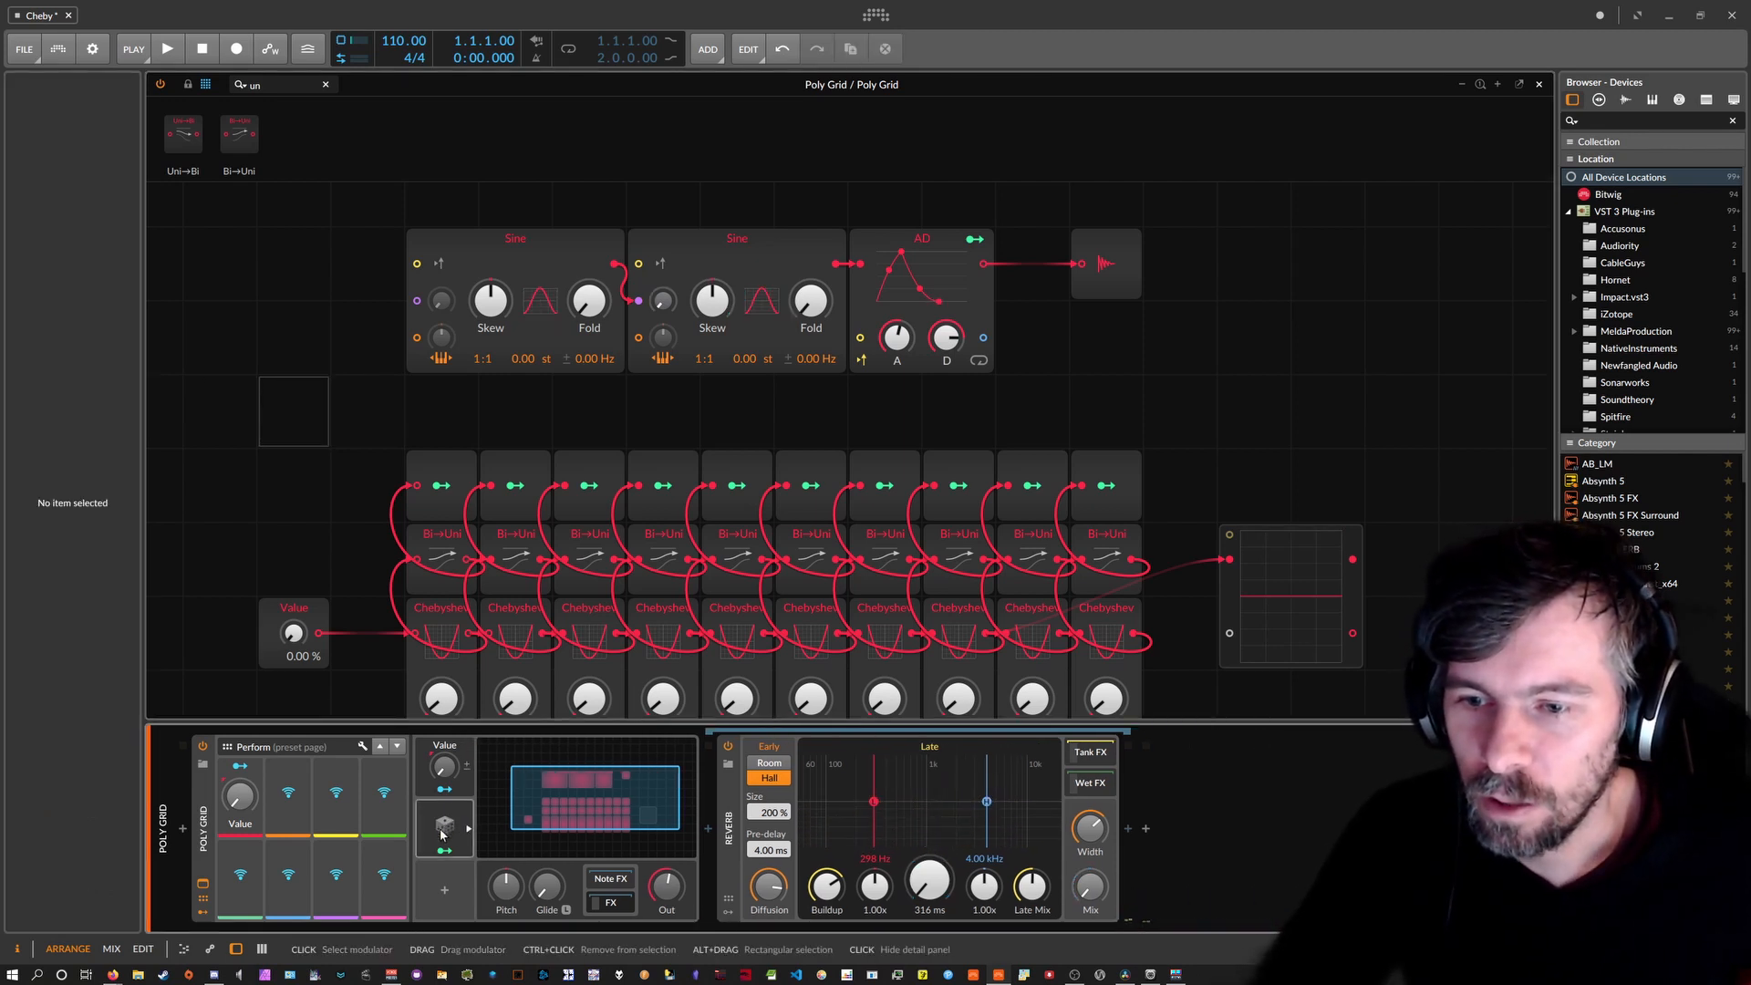
Toggle the Random modulator's assignment mode off and on, show its settings, then exit assignment.
left_click(444, 848)
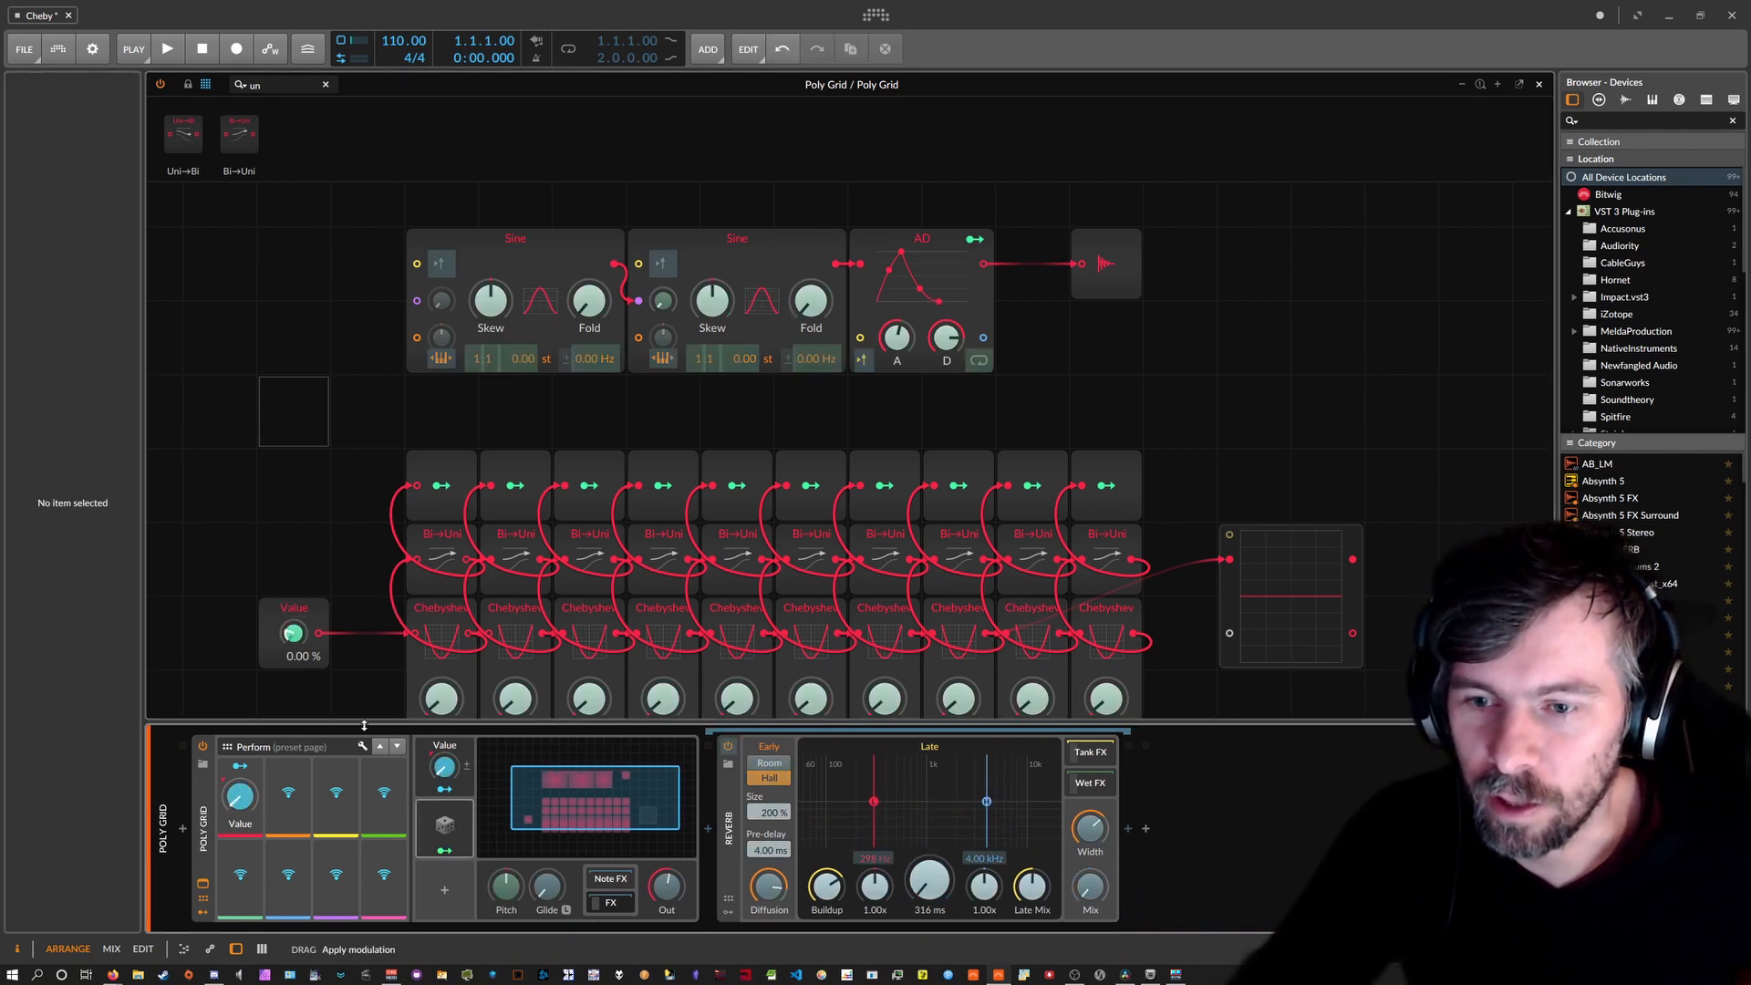
left_click(444, 849)
left_click(444, 850)
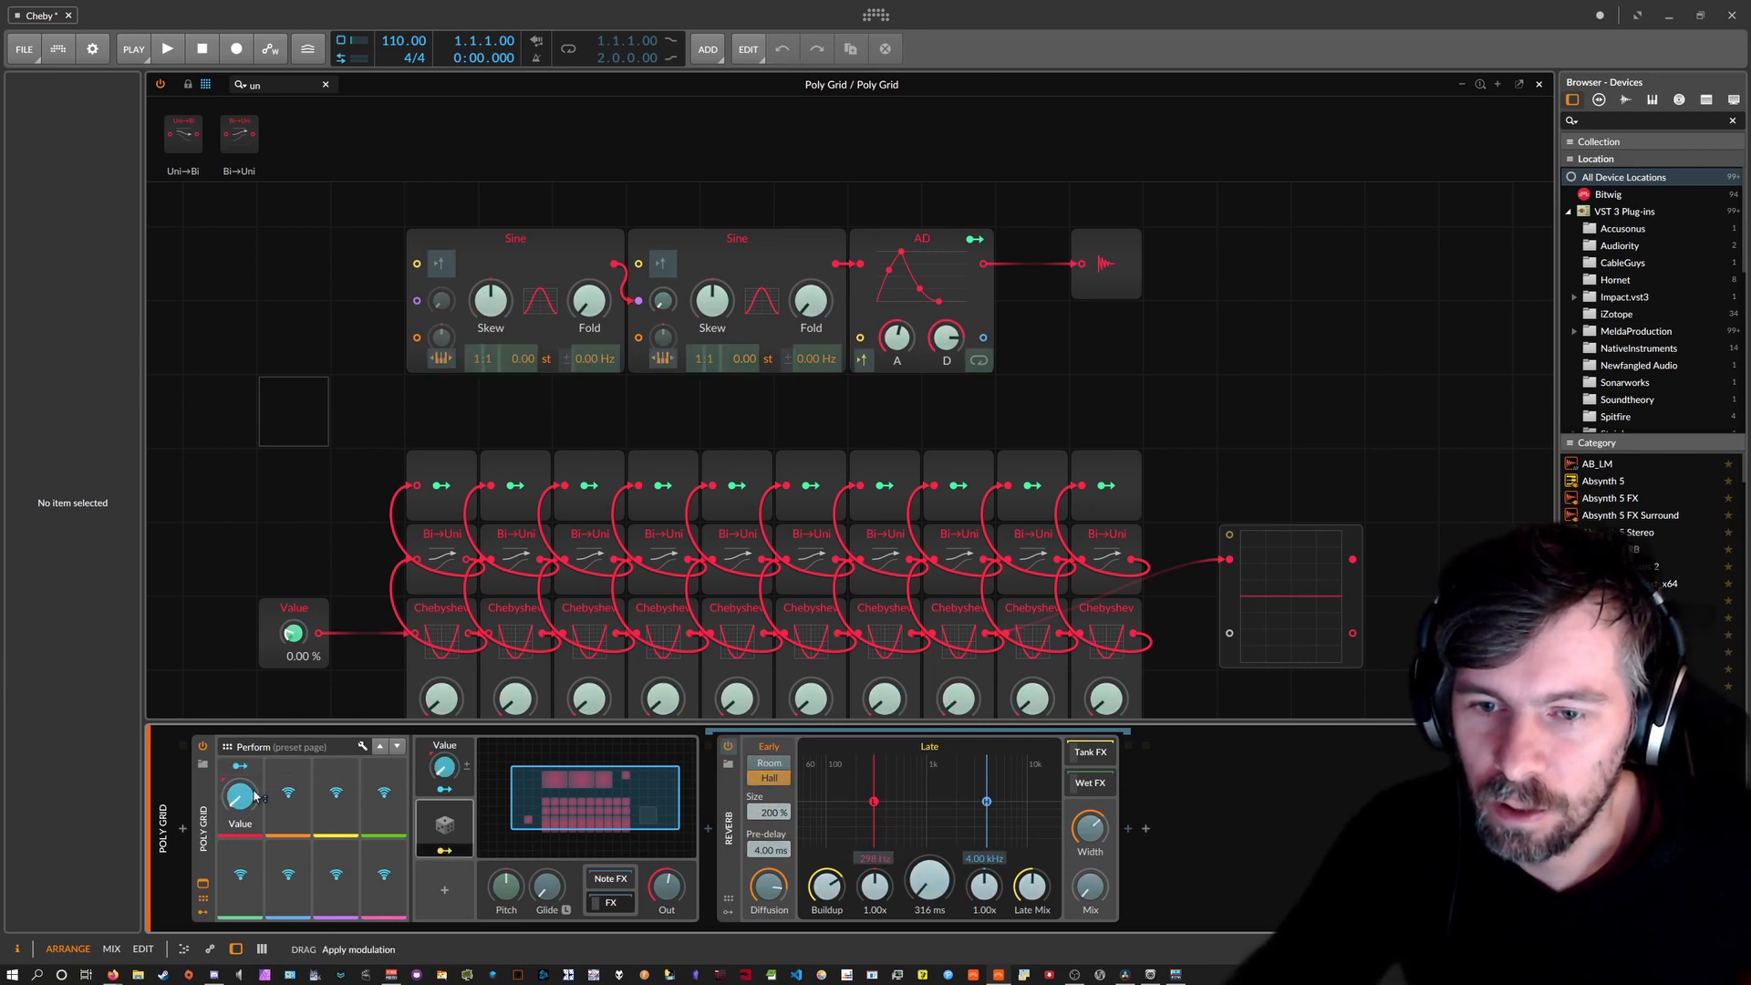
left_click(444, 827)
left_click(444, 850)
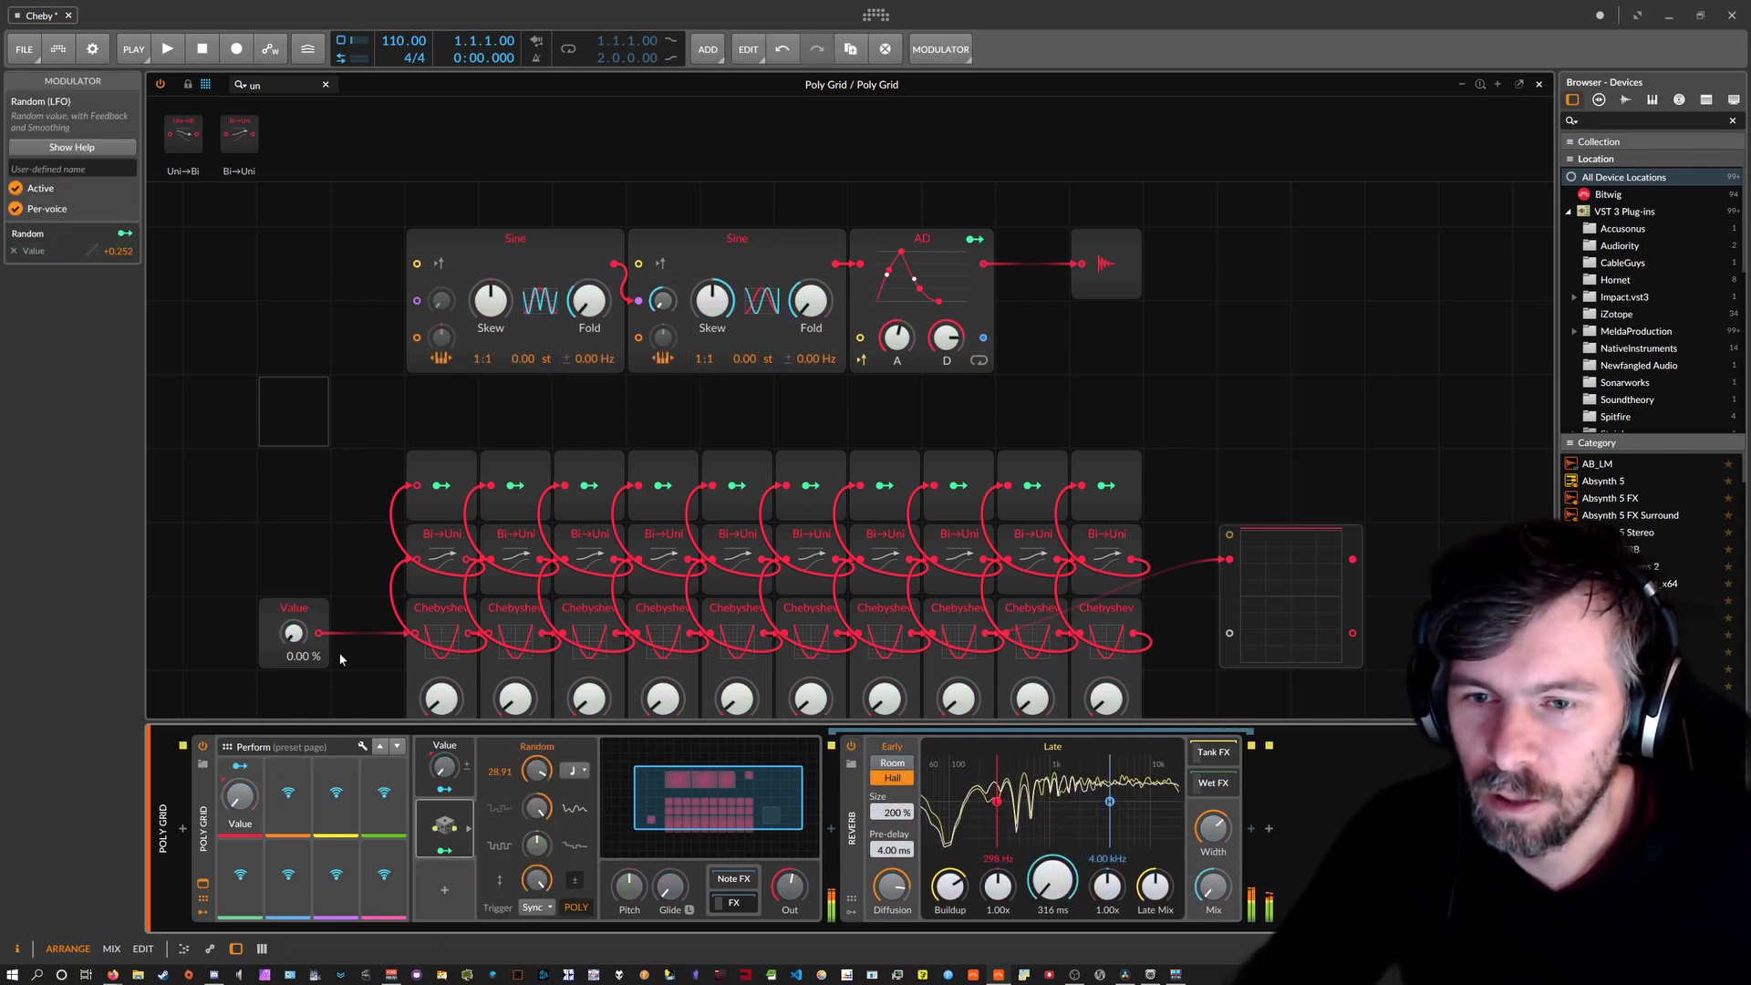
Lengthen the AD decay to about 5.83 s and slow the Random rate to 3.48.
left_click(313, 584)
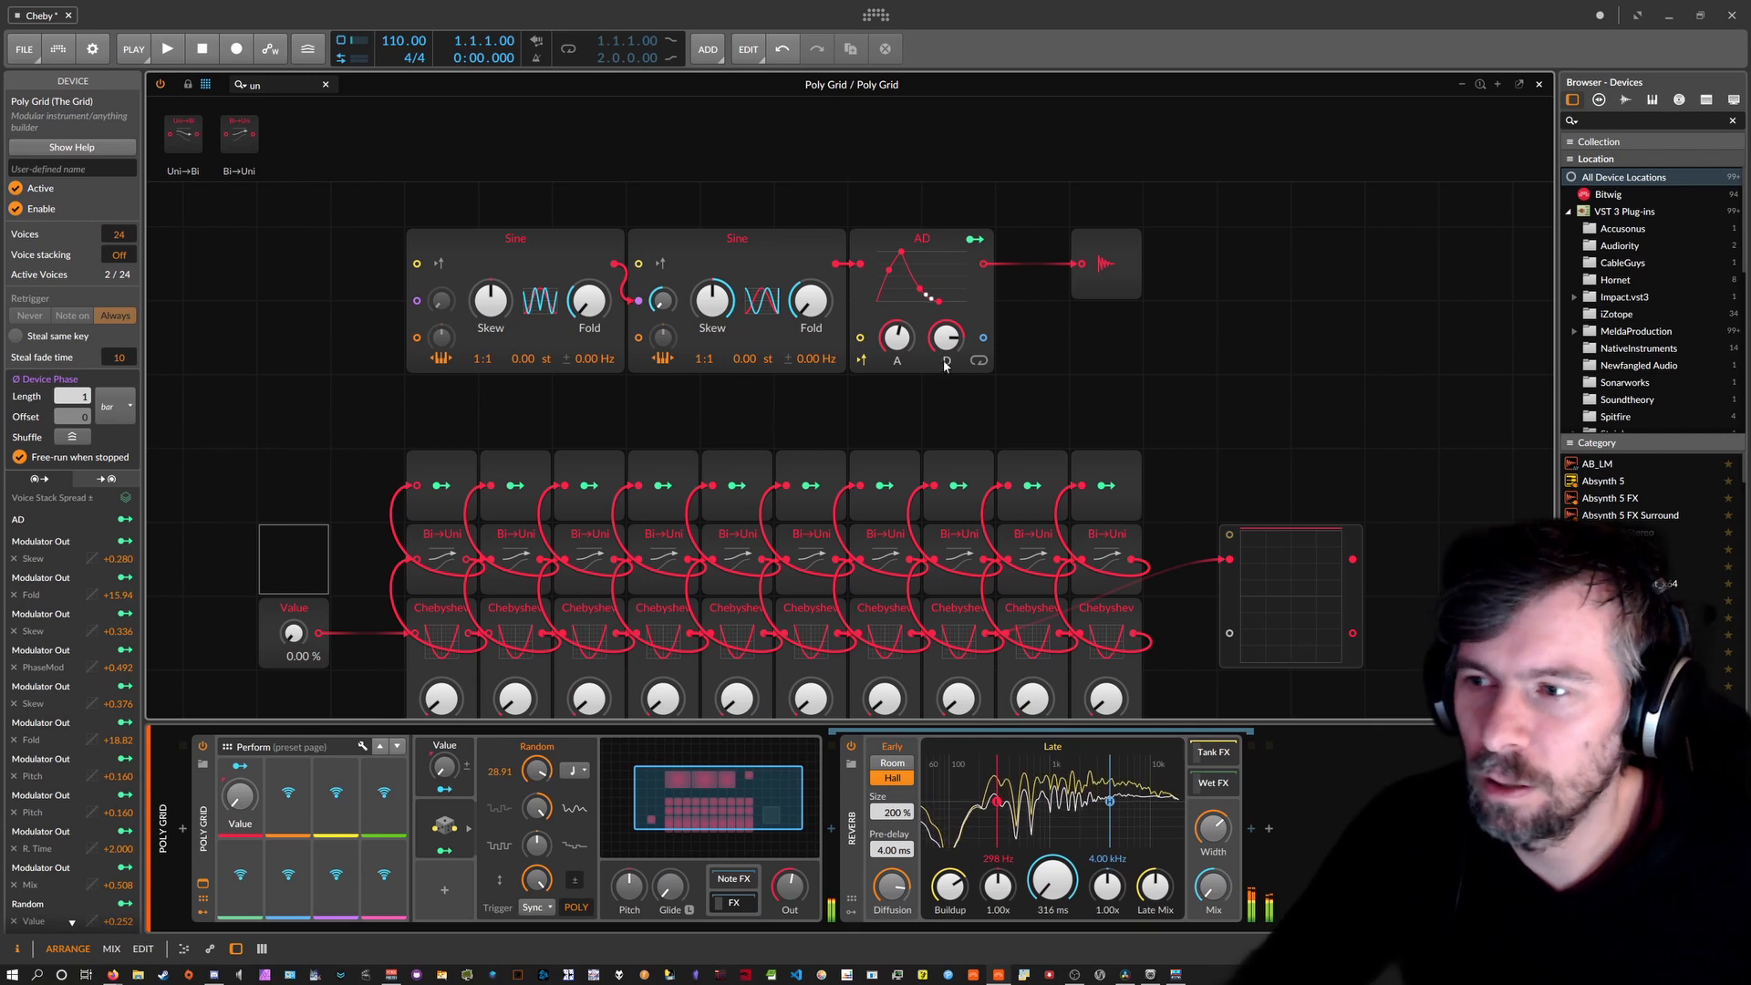
left_click_drag(949, 333, 935, 272)
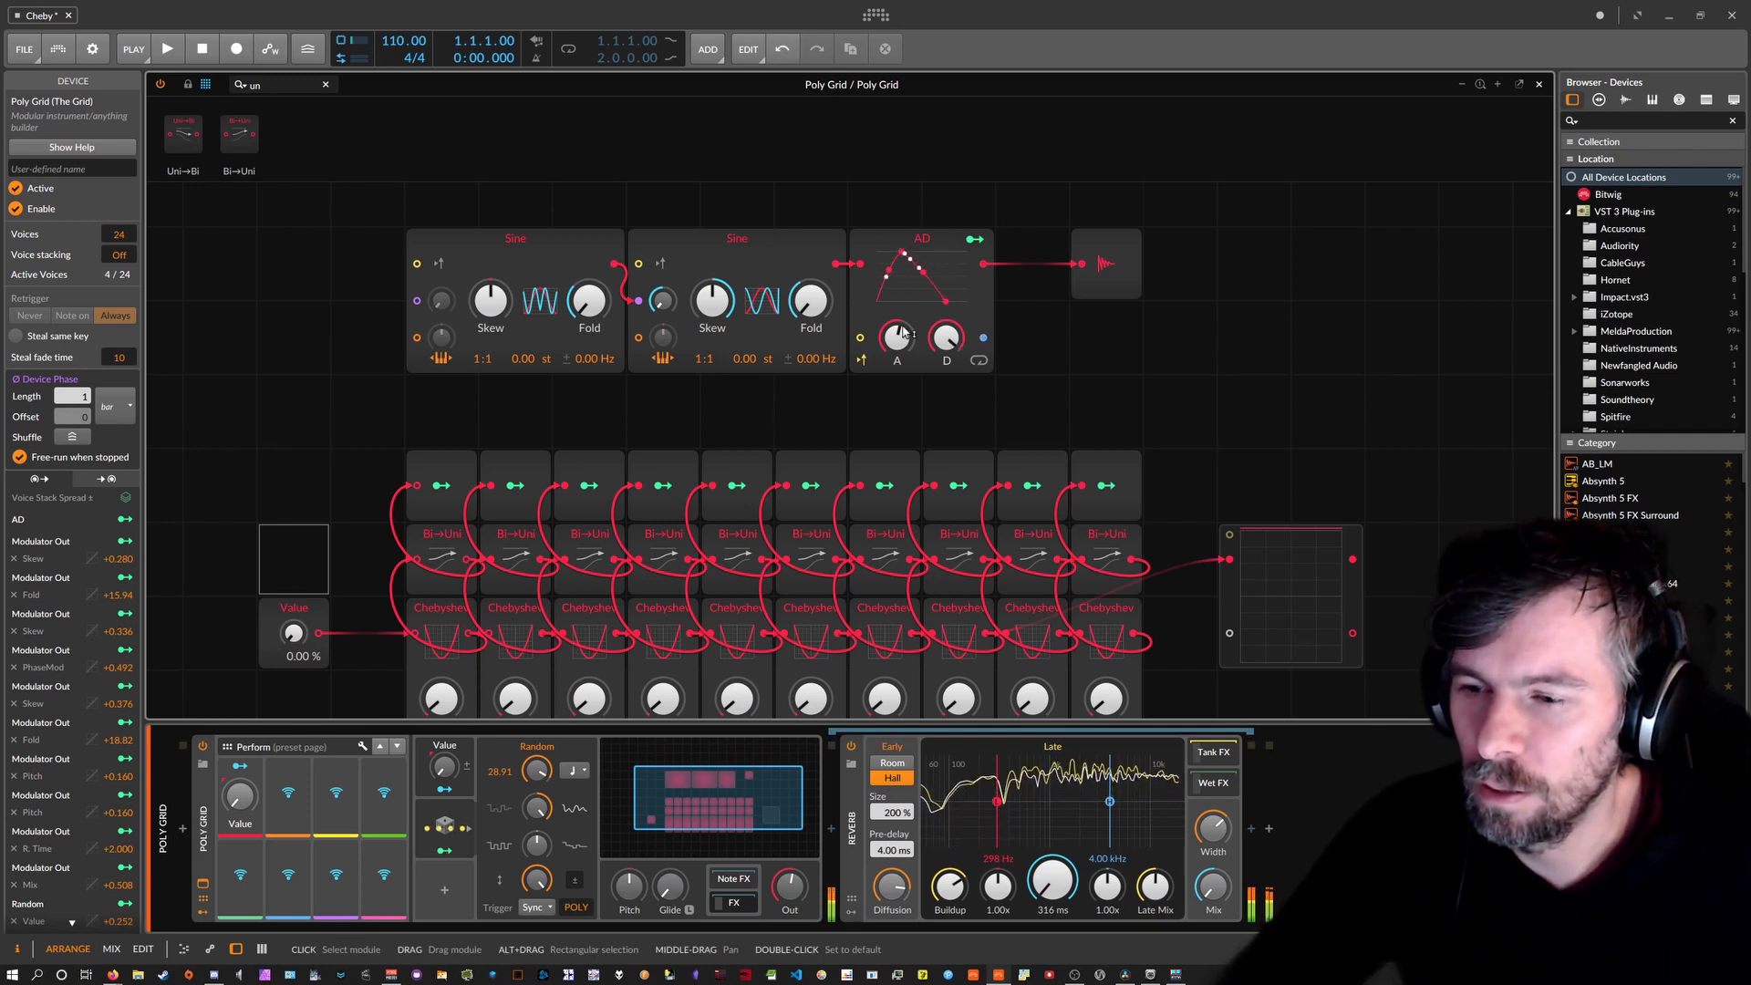
mouse_move(537, 770)
left_mouse_down()
mouse_move(537, 795)
mouse_move(545, 776)
left_mouse_up()
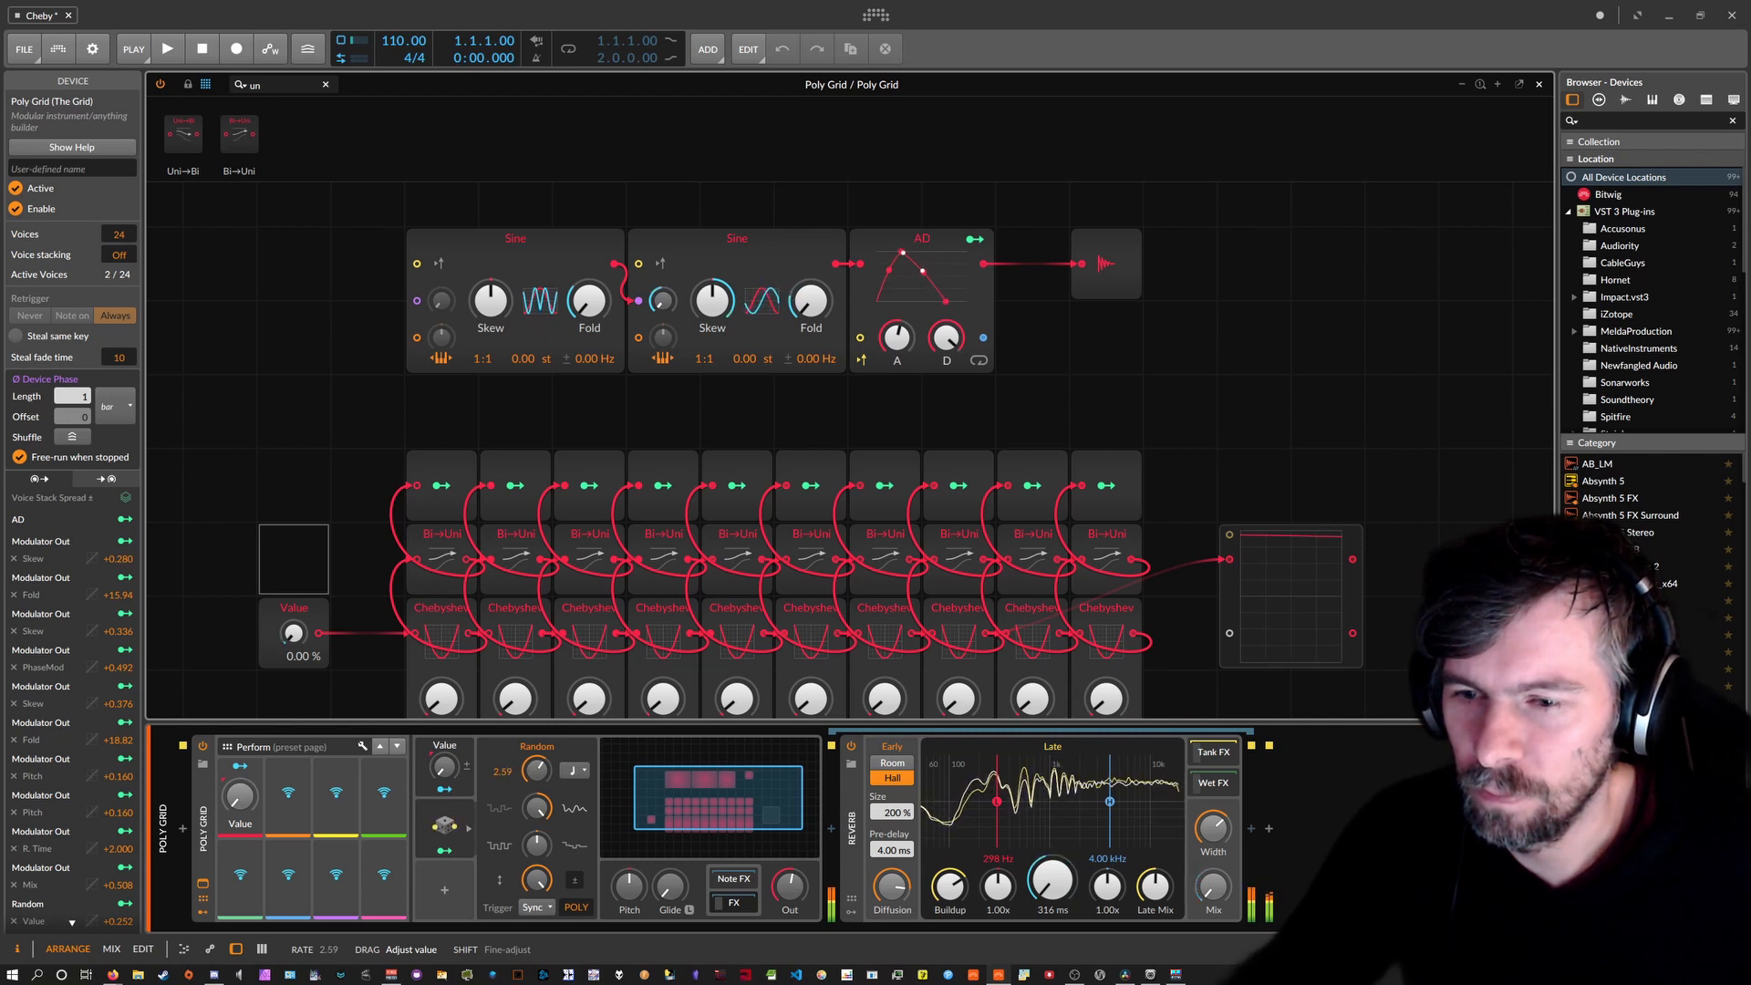
left_click_drag(544, 776, 544, 770)
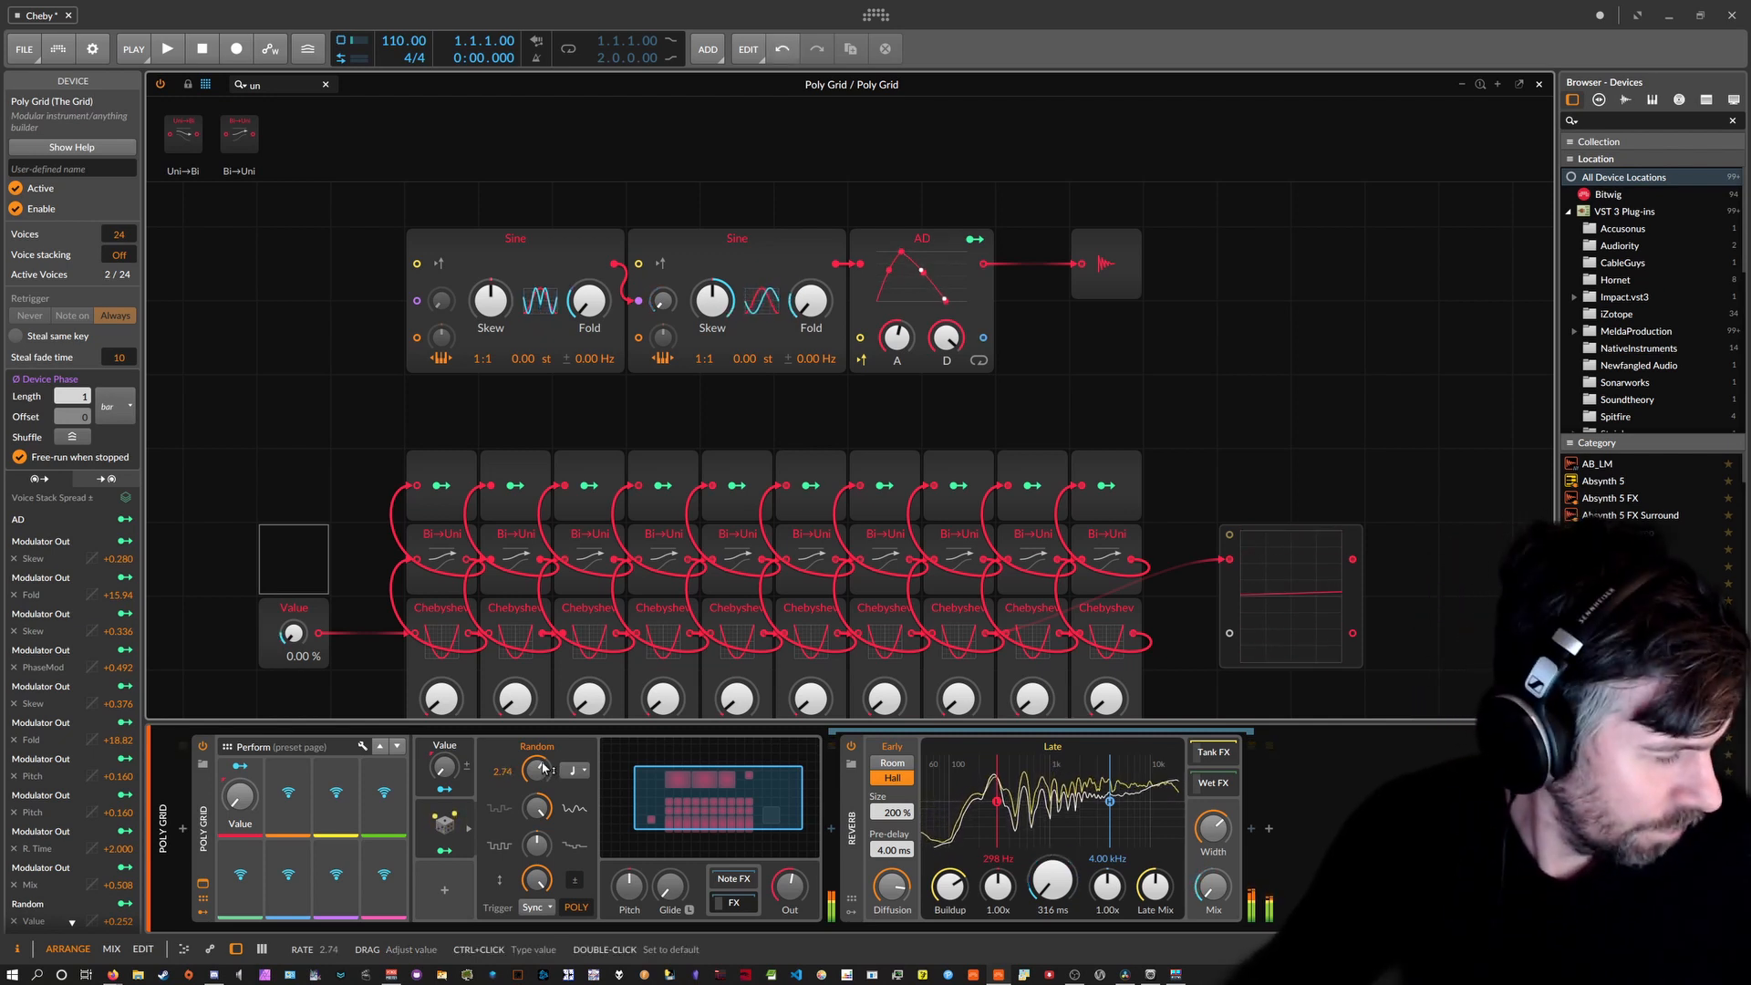
mouse_move(545, 769)
left_mouse_down()
mouse_move(545, 753)
mouse_move(545, 772)
left_mouse_up()
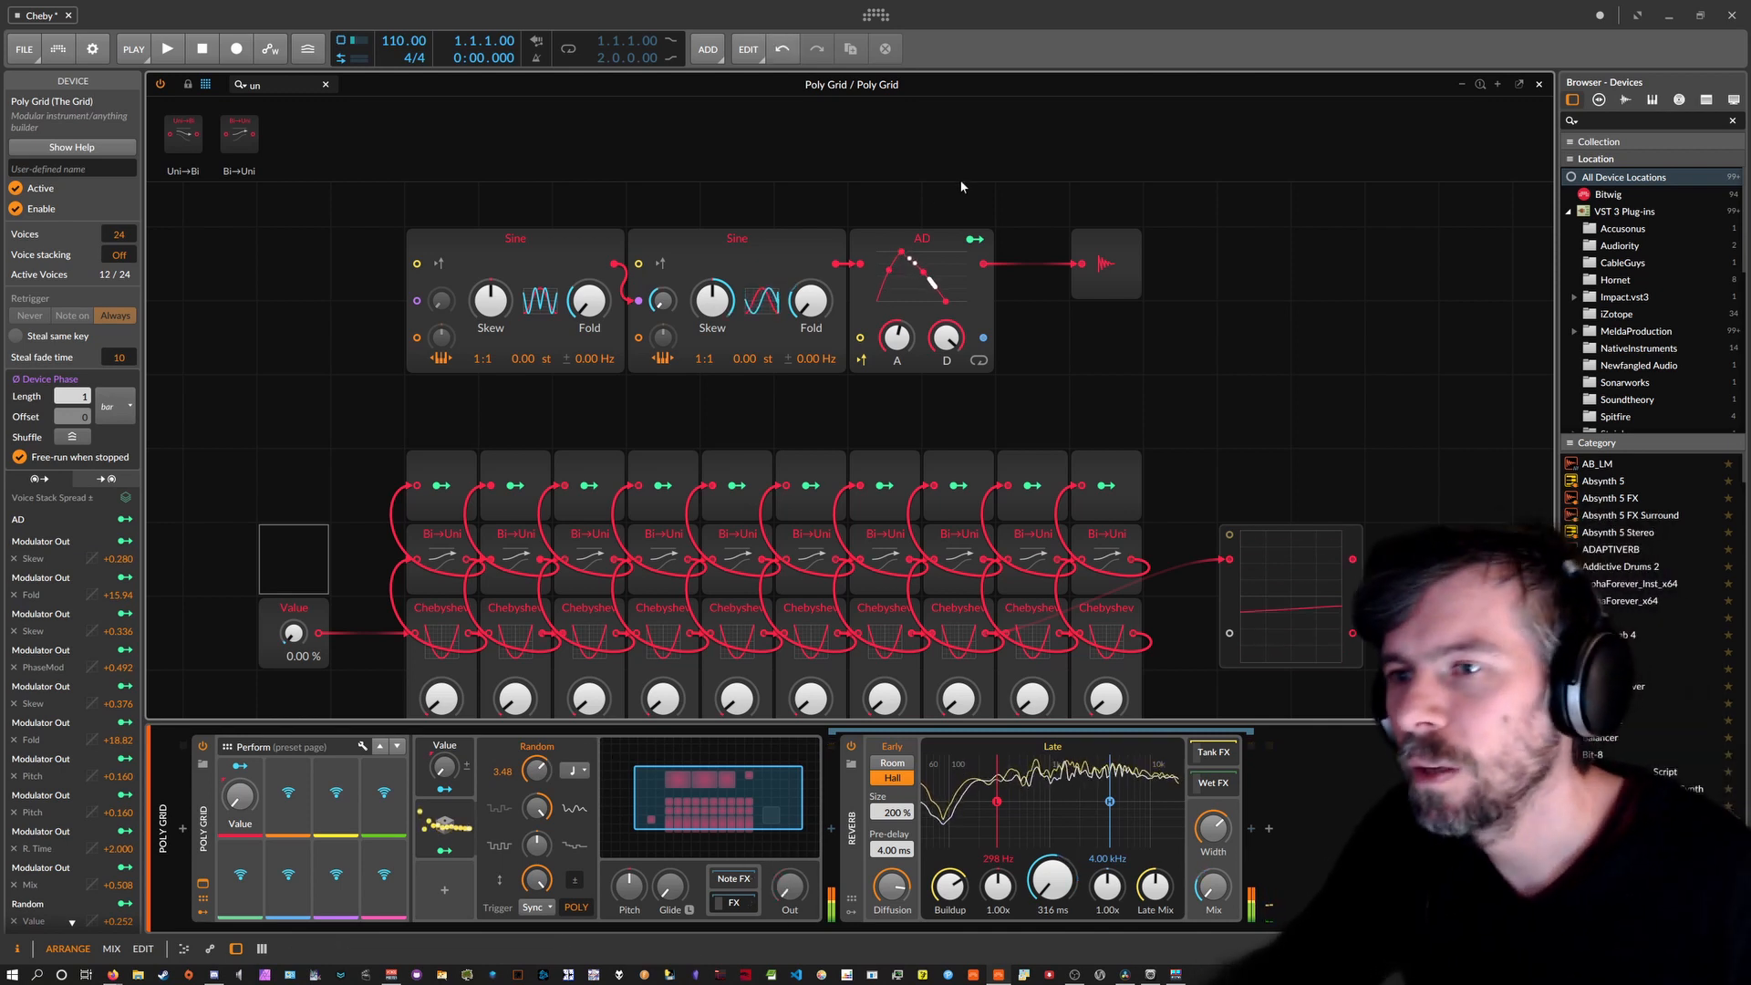
Bend the AD decay curve downward.
left_click_drag(925, 277, 921, 287)
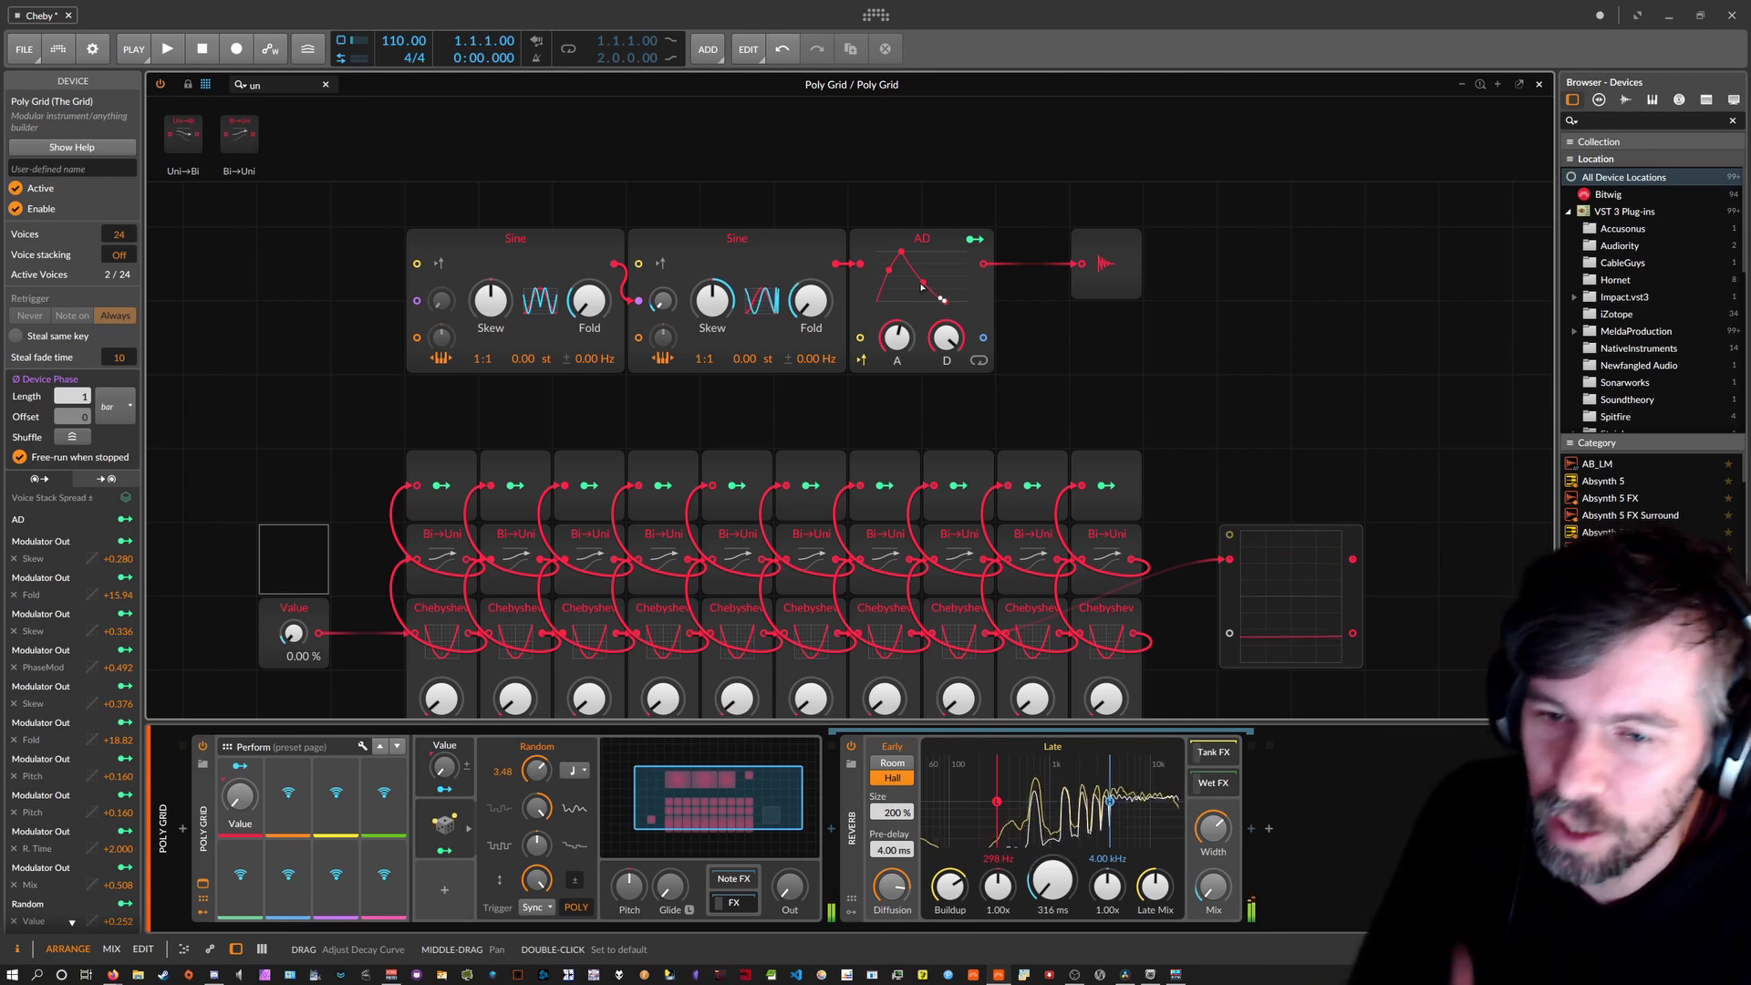
scroll(880, 308, "down", 2)
scroll(880, 309, "up", 2)
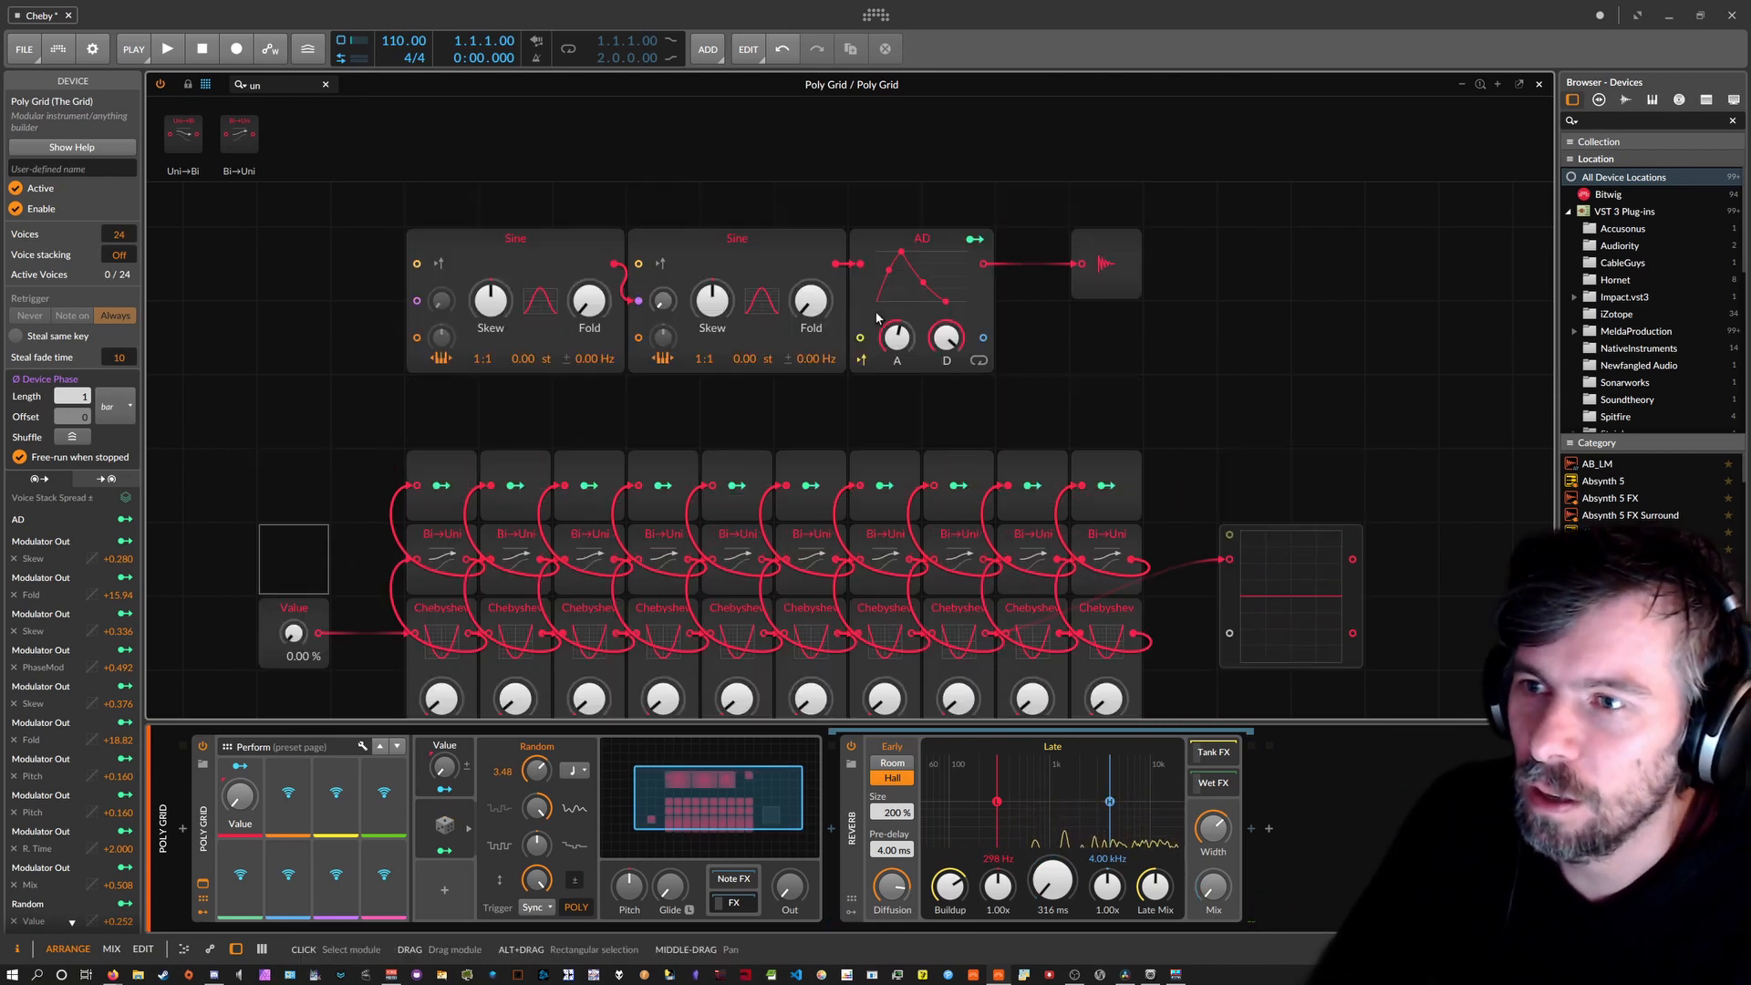